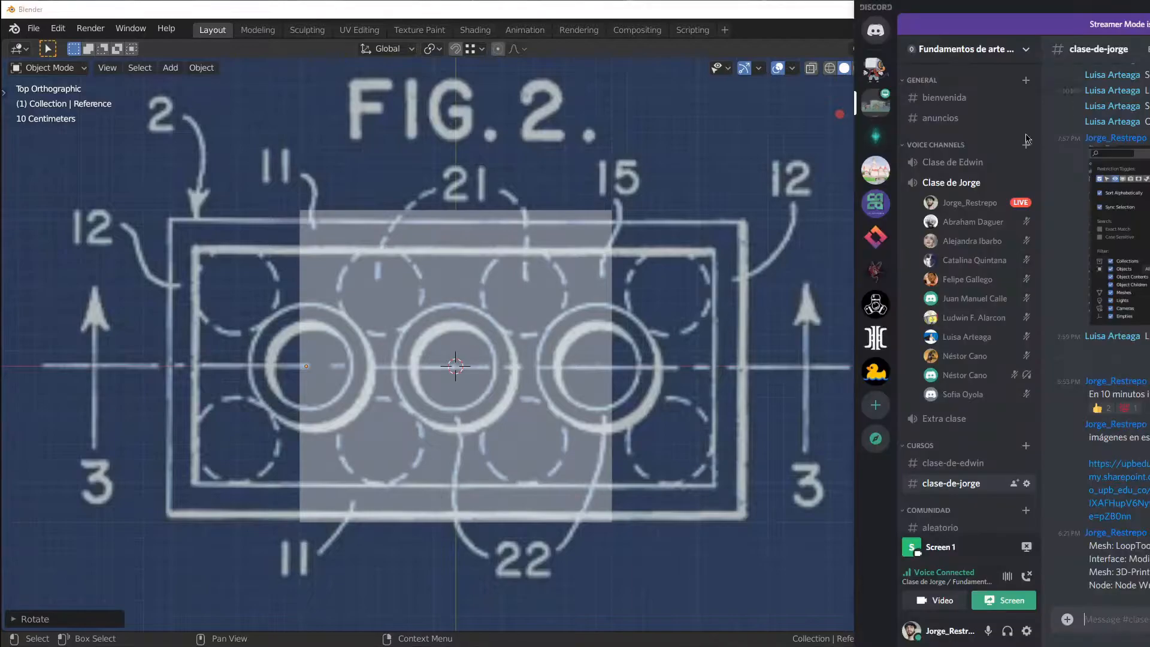
# - Move the Discord window aside, bring Blender to the front and narrow its Outliner and Properties area slightly
pyautogui.moveTo(855, 269); pyautogui.dragTo(928, 268)
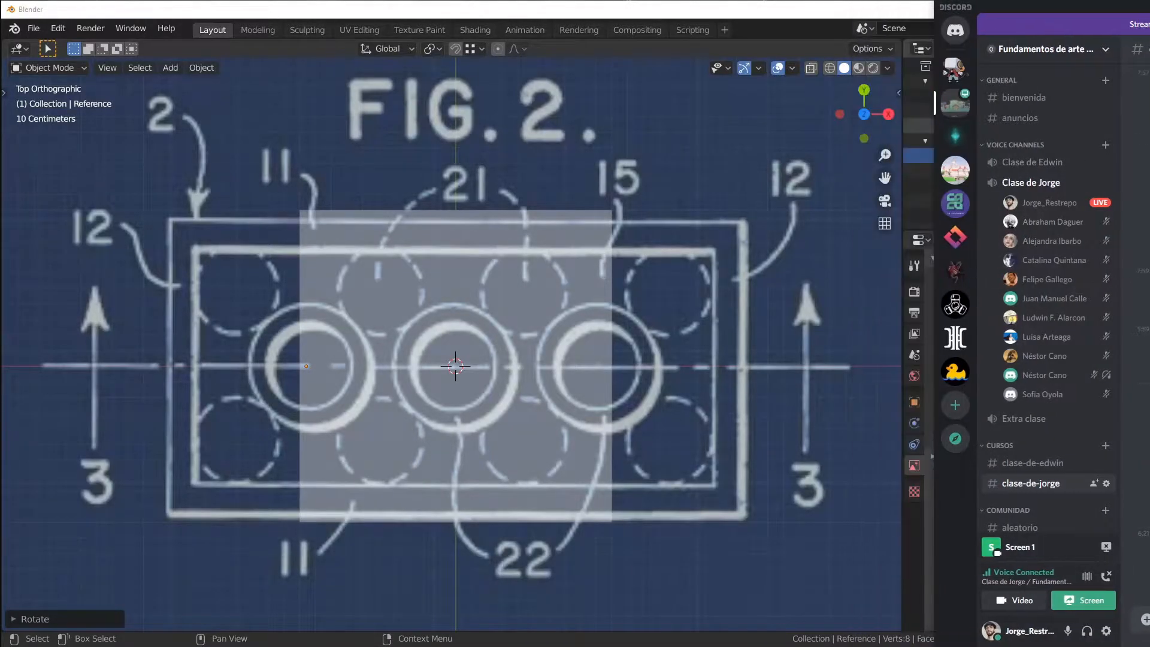
pyautogui.click(893, 11)
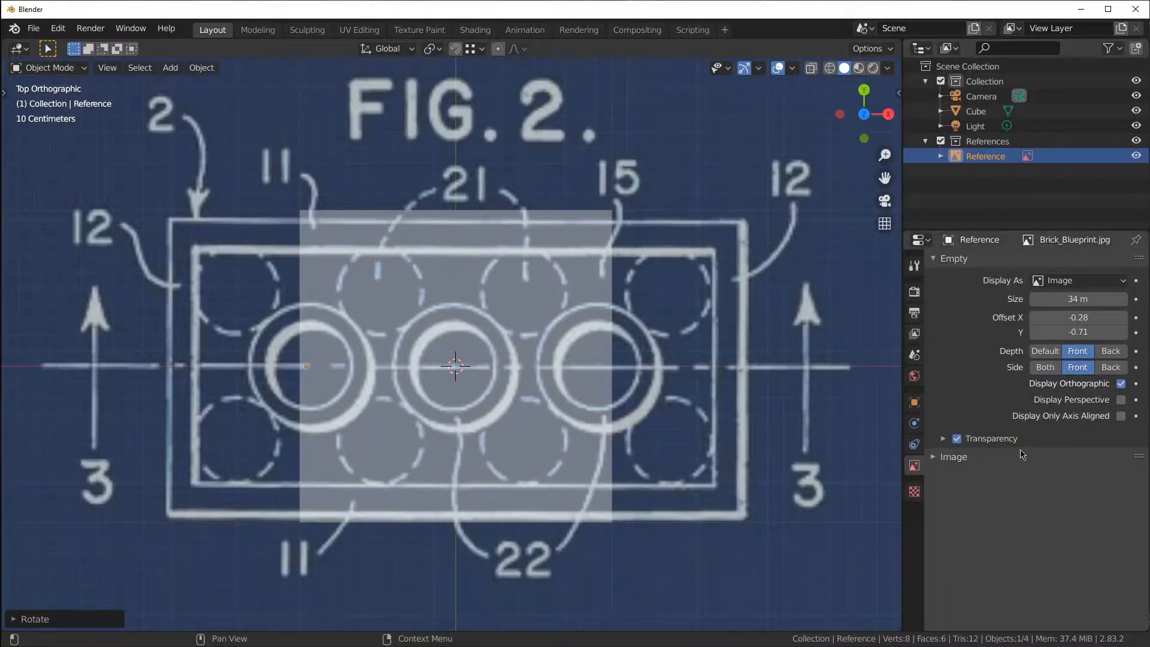
pyautogui.moveTo(909, 430); pyautogui.dragTo(925, 430)
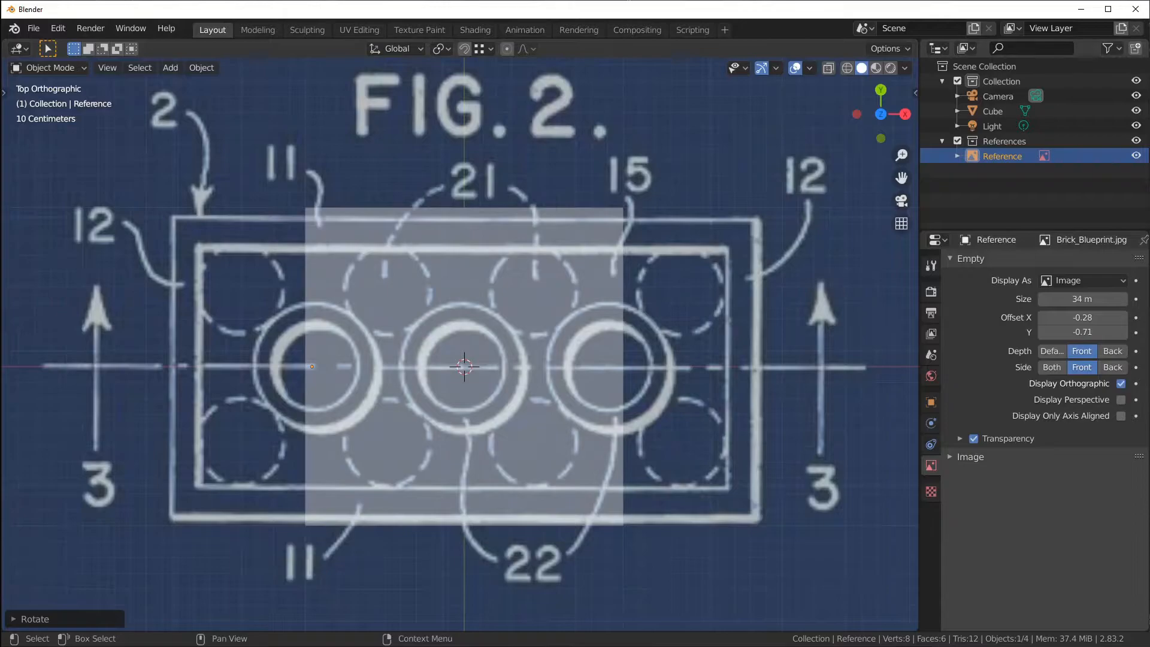
# - Switch to Discord, place its window over Blender and widen it to show the whole class channel
pyautogui.hotkey('alt', 'Tab')
pyautogui.moveTo(1145, 11); pyautogui.dragTo(530, 15)
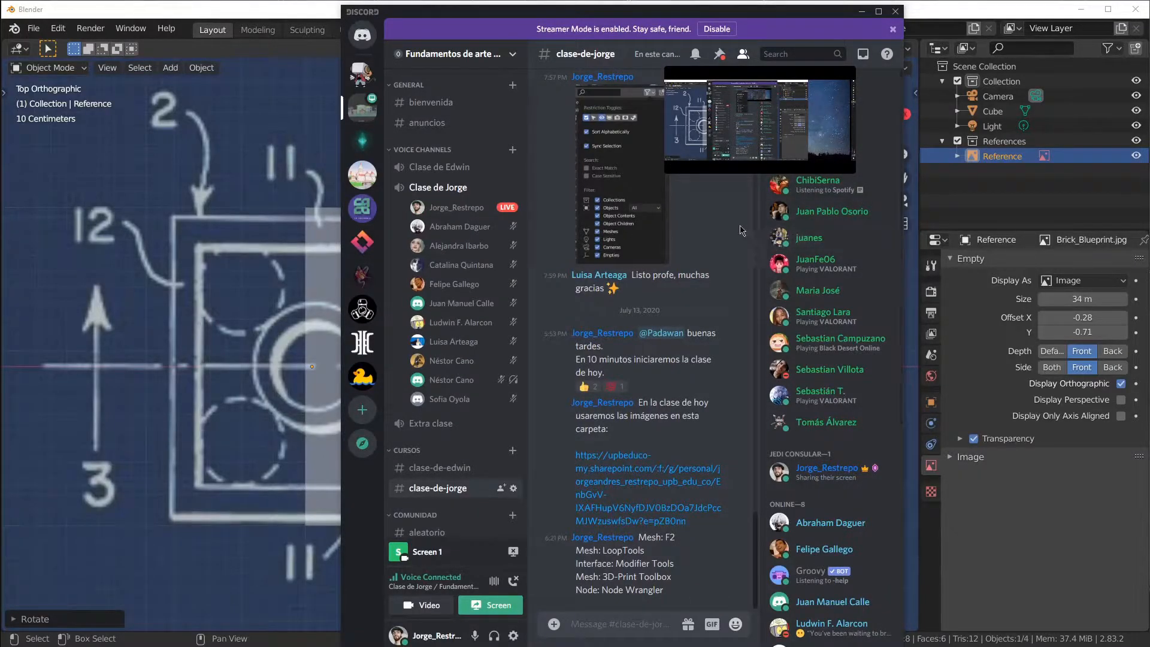
pyautogui.moveTo(342, 288); pyautogui.dragTo(98, 288)
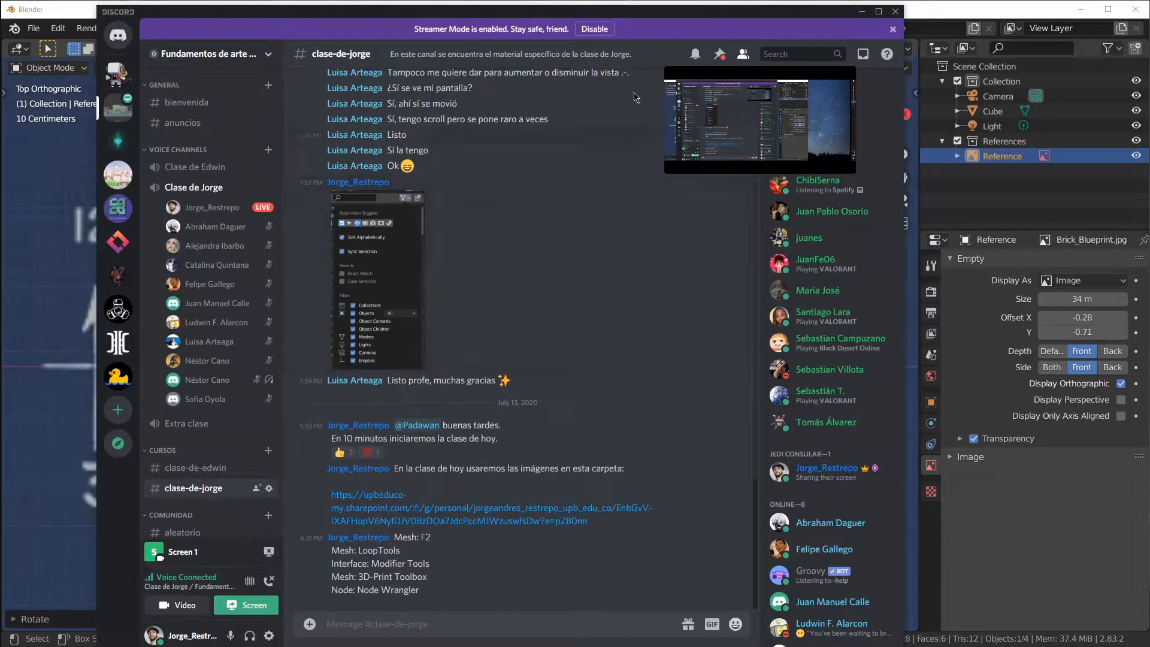
pyautogui.moveTo(639, 6); pyautogui.dragTo(639, 32)
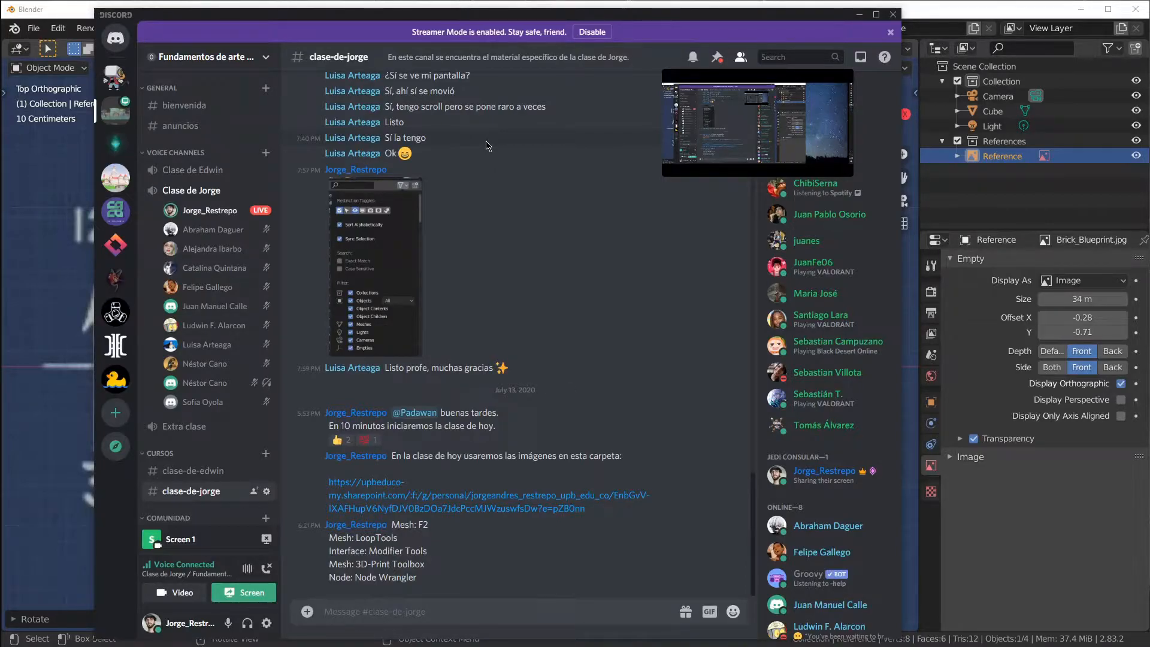
# - Watch the screen shared live by a participant in the class voice channel
pyautogui.moveTo(260, 234)
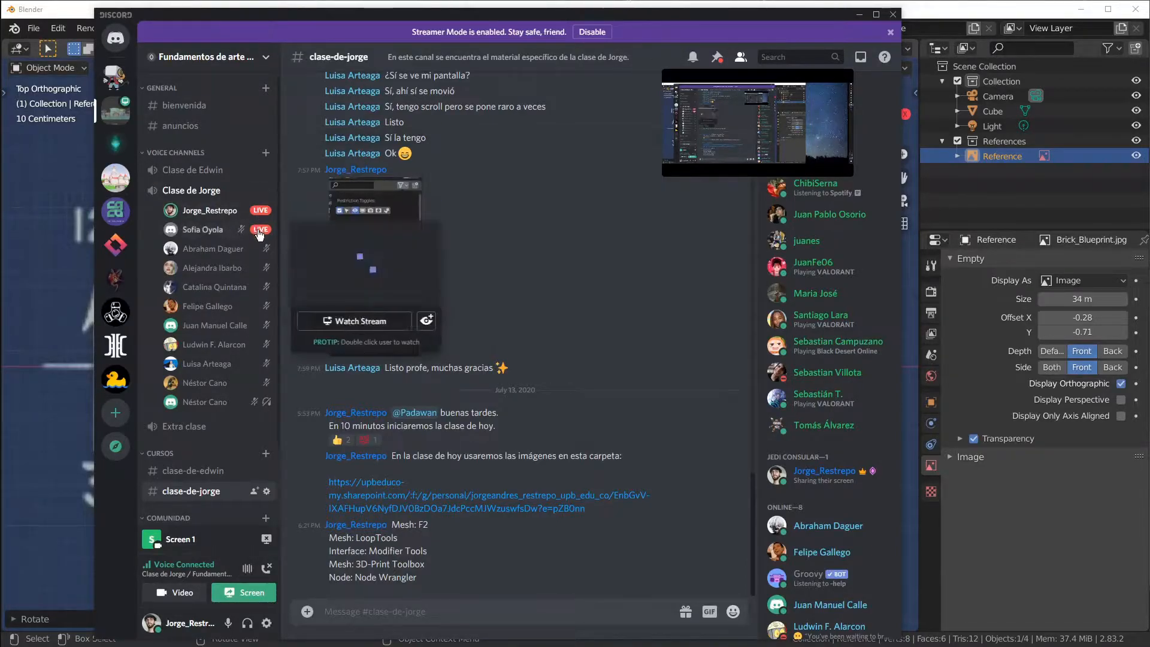
pyautogui.click(351, 319)
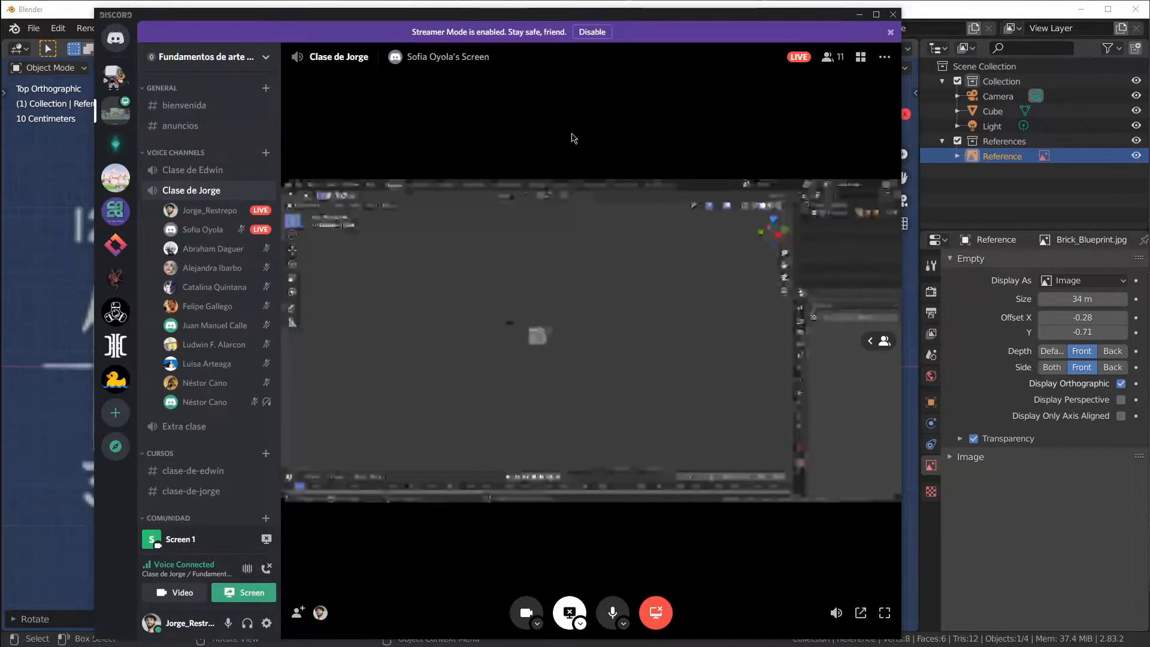
pyautogui.moveTo(233, 231)
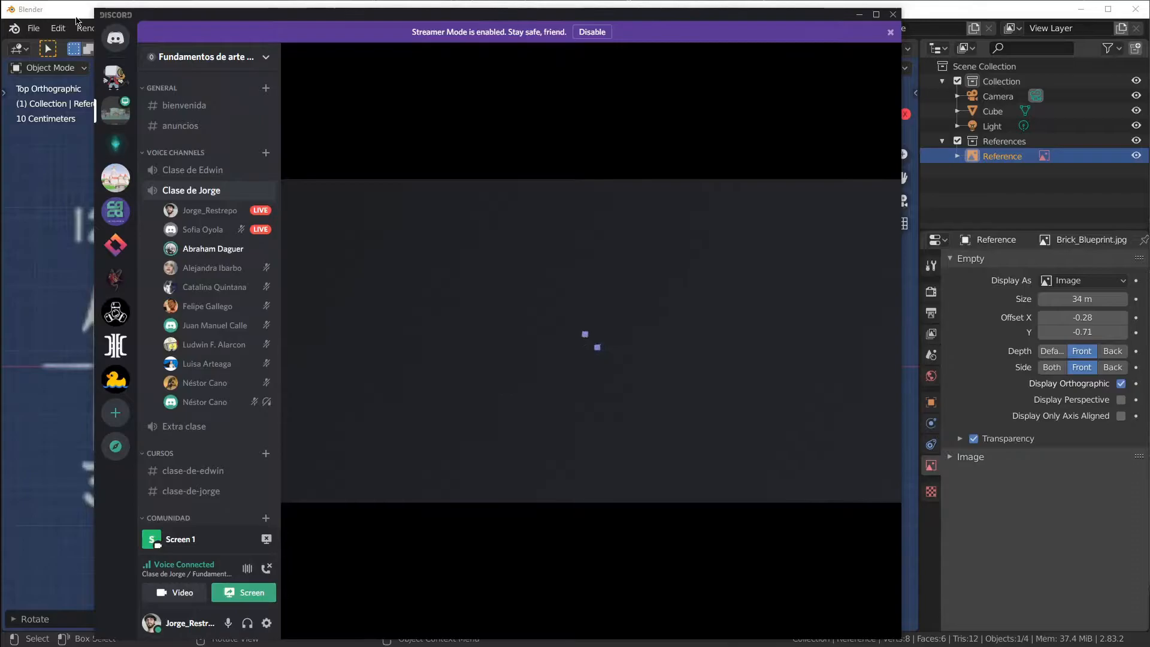
# - Switch back to Blender, select the cube and enable the selectable restriction toggle in the Outliner filter
pyautogui.click(71, 9)
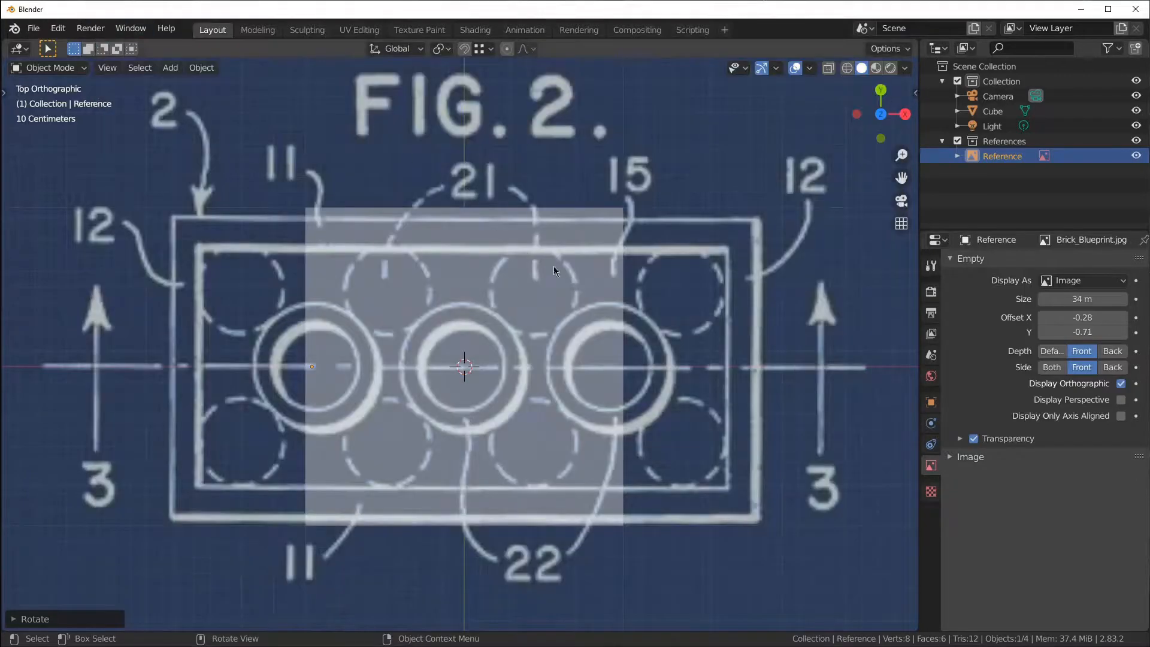
pyautogui.click(545, 242)
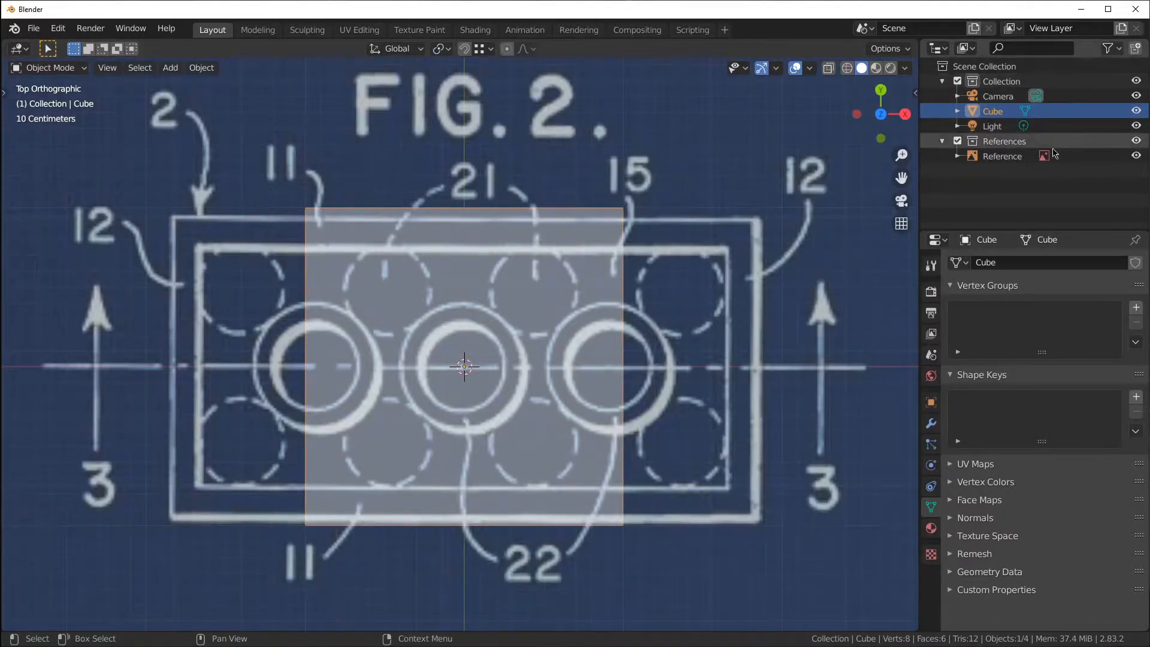
pyautogui.click(1119, 50)
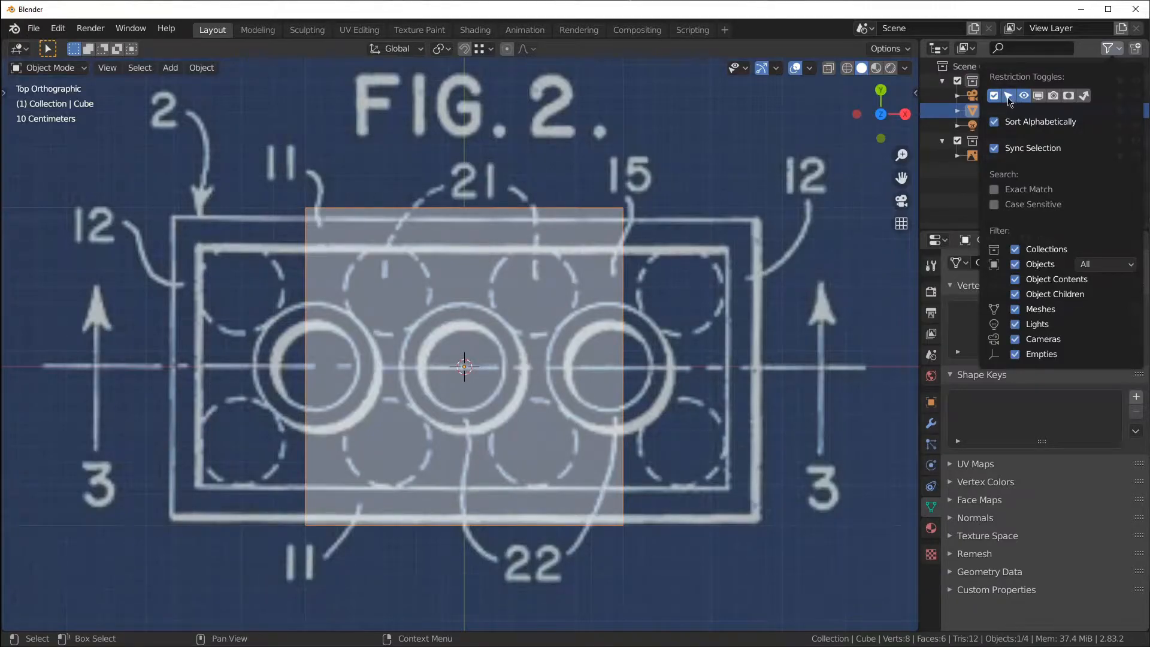
# - Capture the Outliner filter options in Snip & Sketch and draw an arrow pointing at the selectable toggle
pyautogui.press('shift+super+s')
pyautogui.moveTo(982, 34); pyautogui.dragTo(1146, 221)
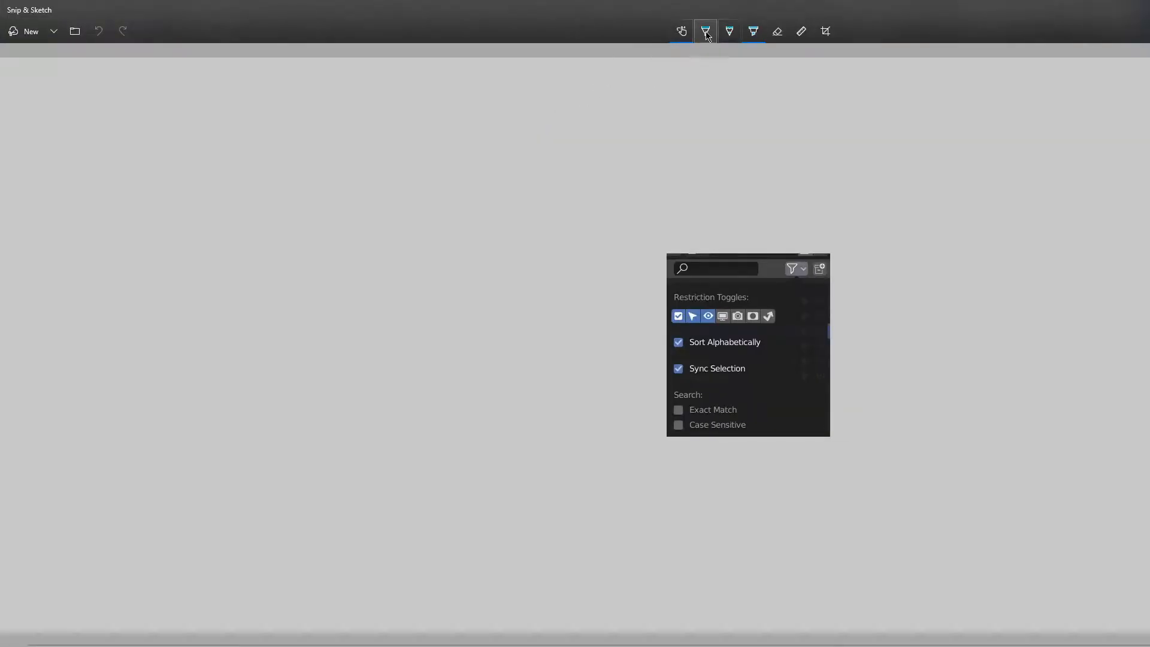
pyautogui.click(707, 34)
pyautogui.moveTo(693, 281)
pyautogui.mouseDown()
pyautogui.moveTo(694, 312)
pyautogui.moveTo(698, 299)
pyautogui.mouseUp()
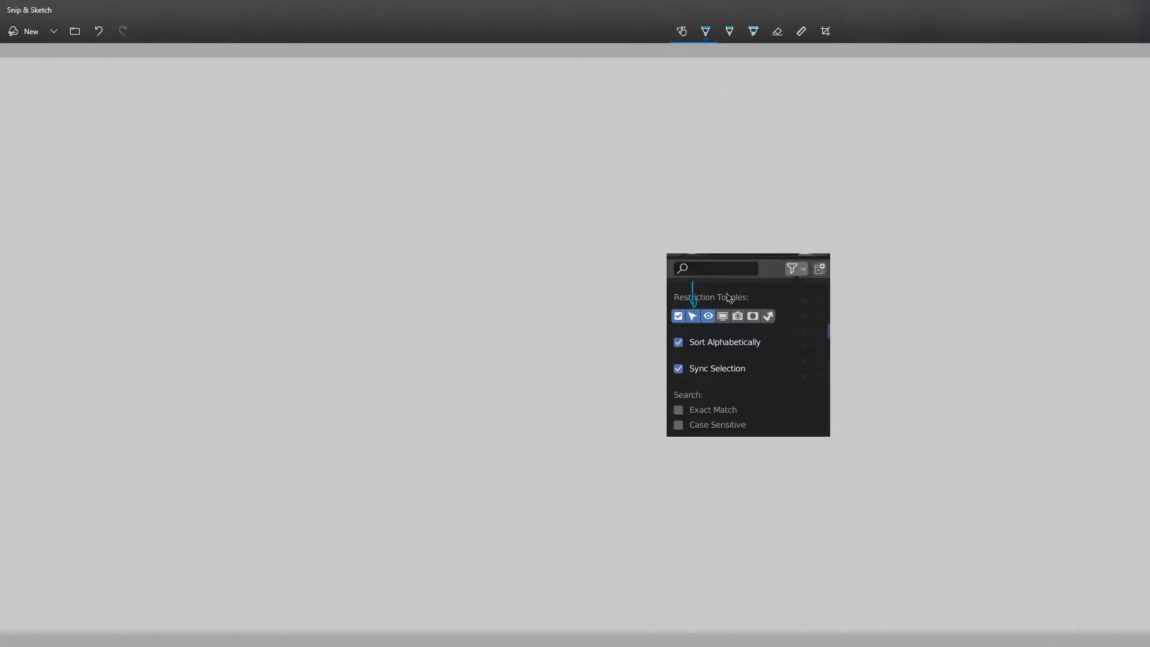
# - Switch to Discord and upload the annotated screenshot to the class text channel
pyautogui.hotkey('alt', 'Tab')
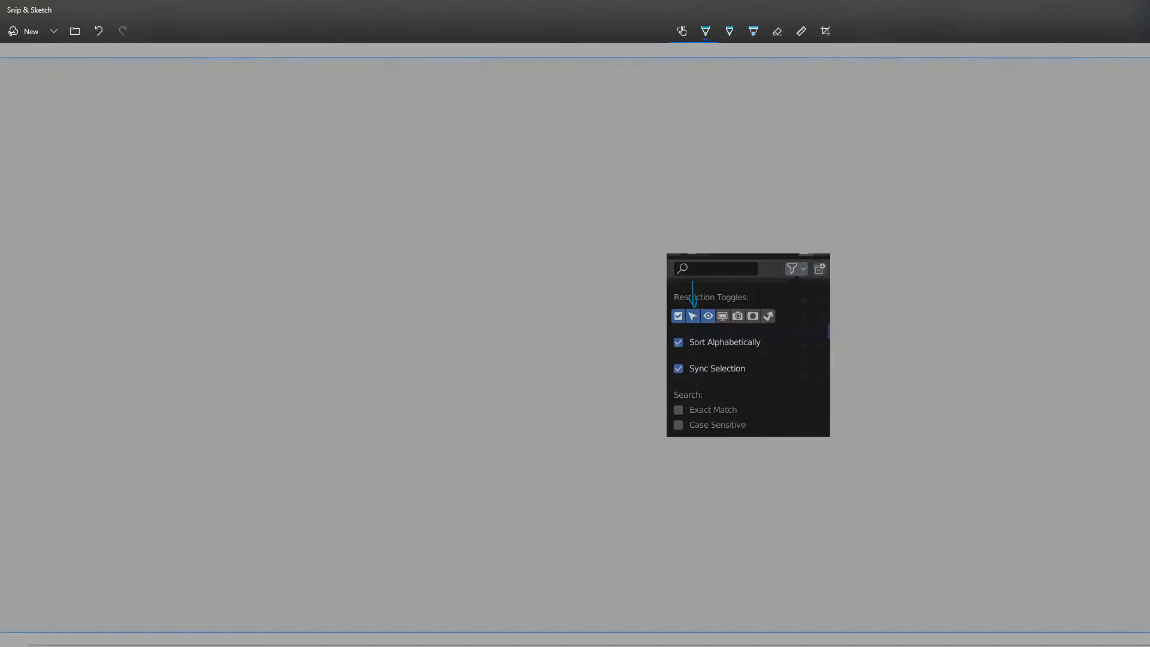
pyautogui.hotkey('alt', 'Tab')
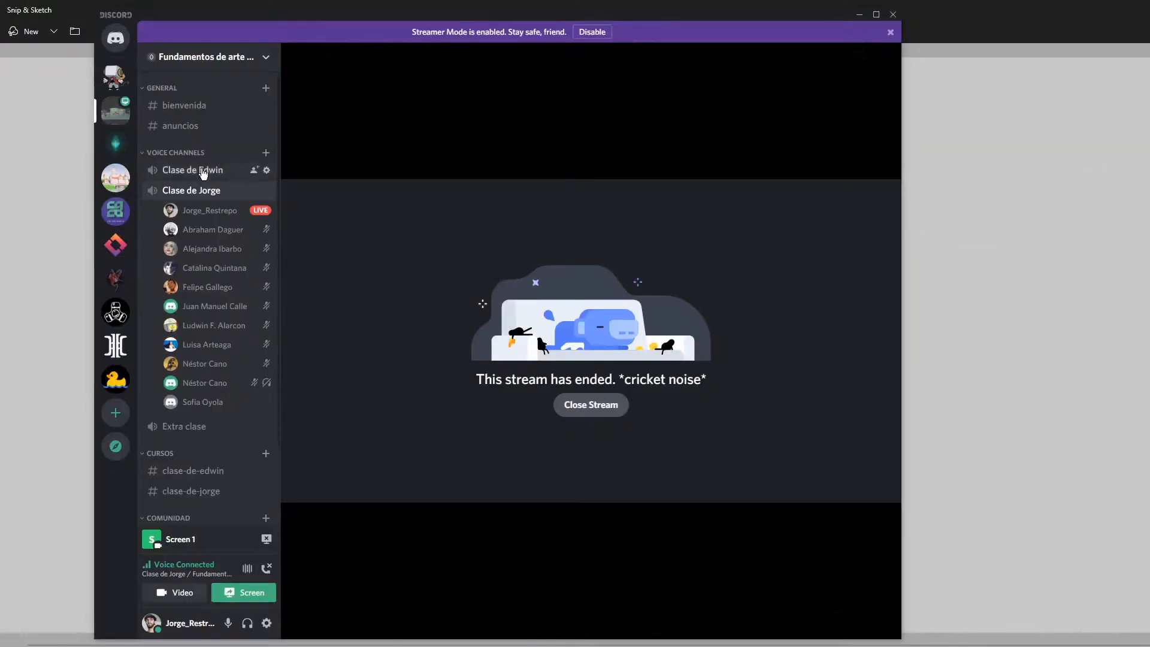
pyautogui.click(163, 491)
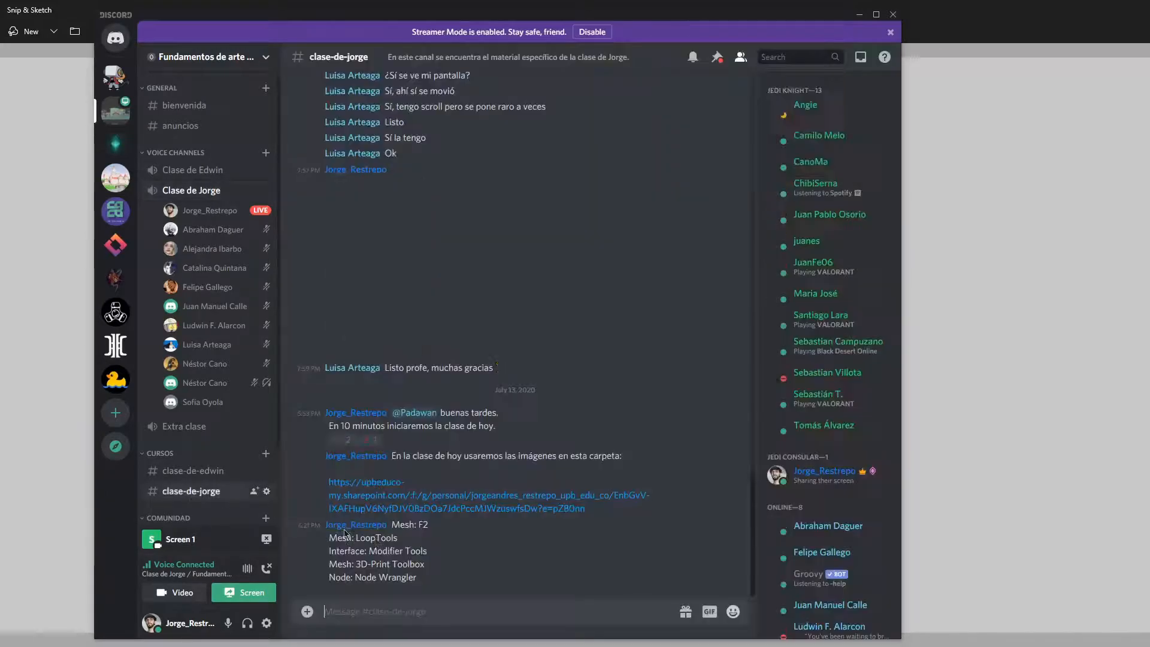
pyautogui.hotkey('ctrl', 'v')
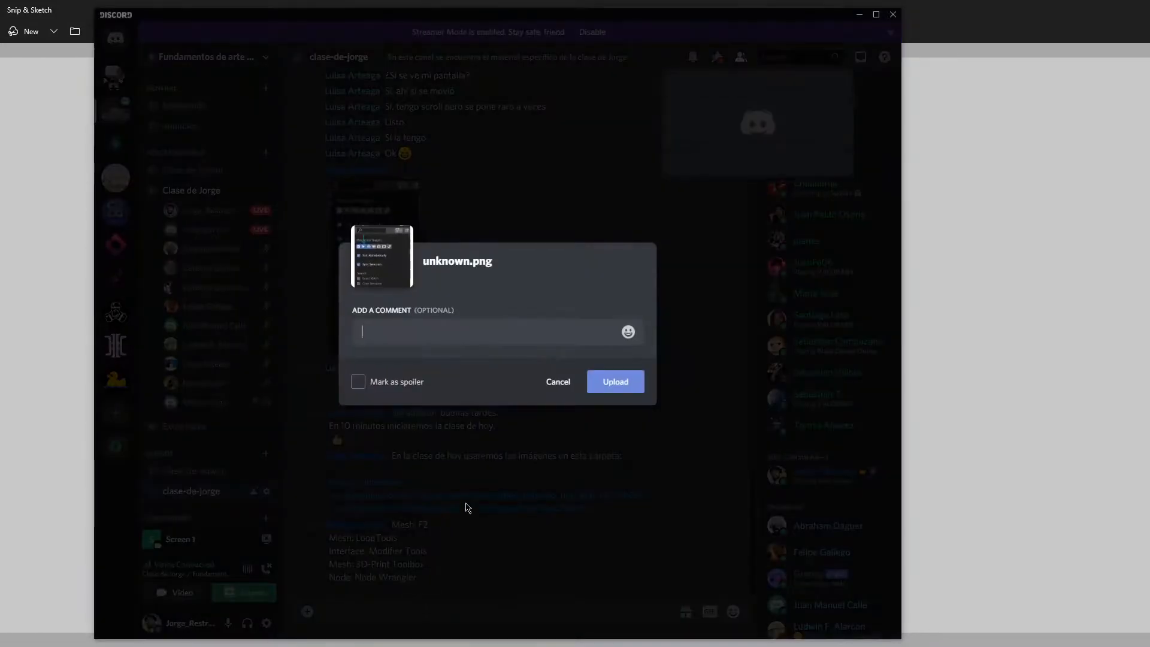
pyautogui.click(610, 382)
# - Close Snip & Sketch and switch back to Blender
pyautogui.hotkey('alt', 'Tab')
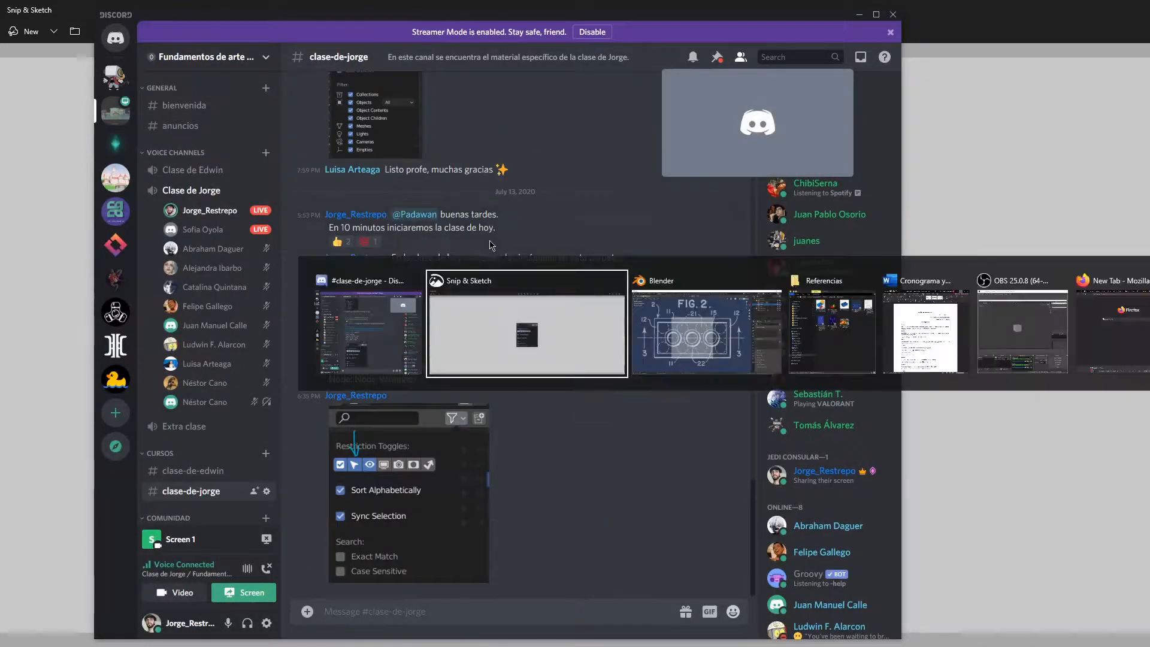
pyautogui.hotkey('alt', 'Tab')
pyautogui.hotkey('alt', 'shift', 'Tab')
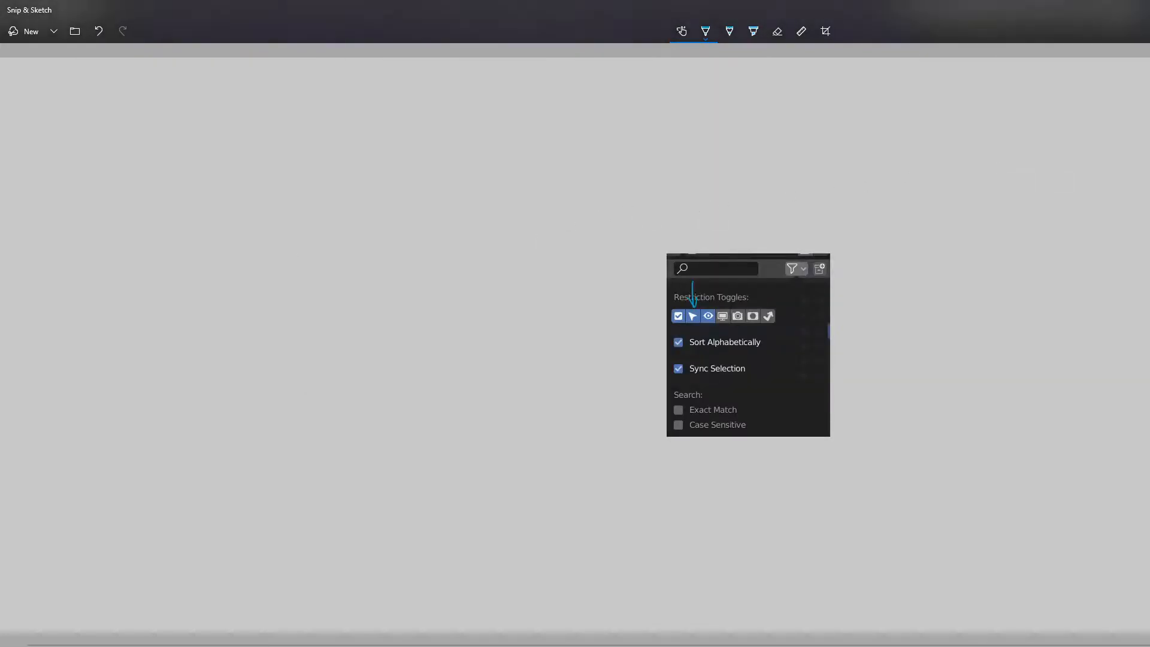
pyautogui.hotkey('alt', 'F4')
pyautogui.hotkey('alt', 'Tab')
pyautogui.hotkey('alt', 'Tab')
pyautogui.hotkey('alt', 'Tab')
pyautogui.hotkey('alt', 'Tab')
pyautogui.hotkey('alt', 'shift', 'Tab')
pyautogui.click(568, 344)
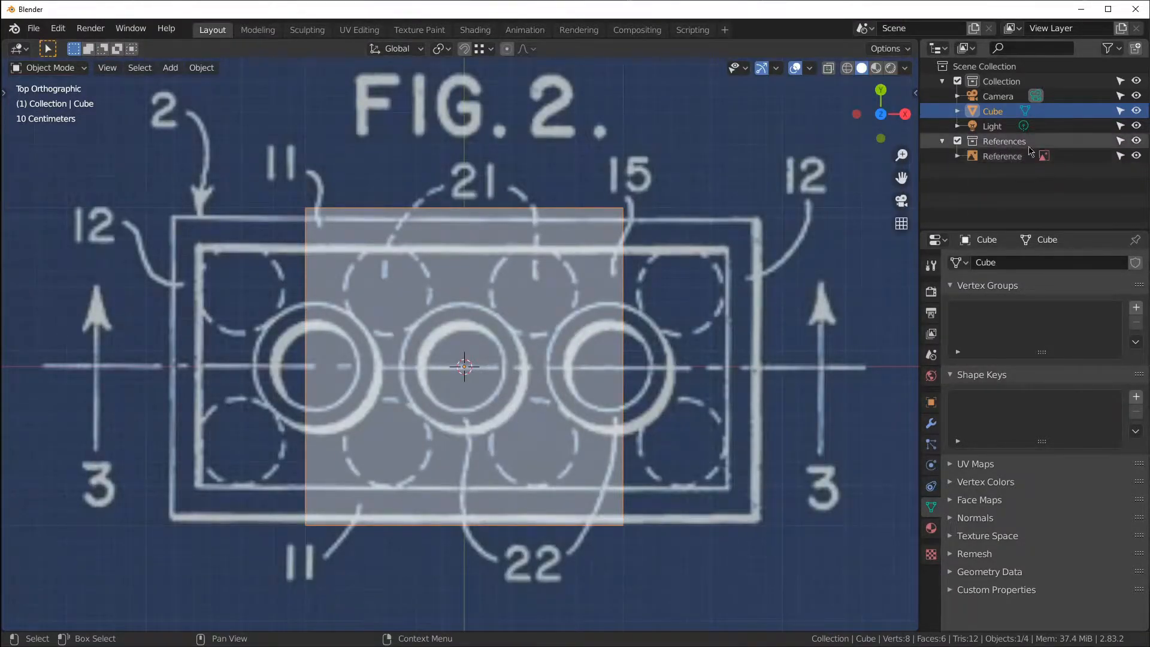
# - Collapse the References collection in the Outliner and make it unselectable
pyautogui.click(943, 143)
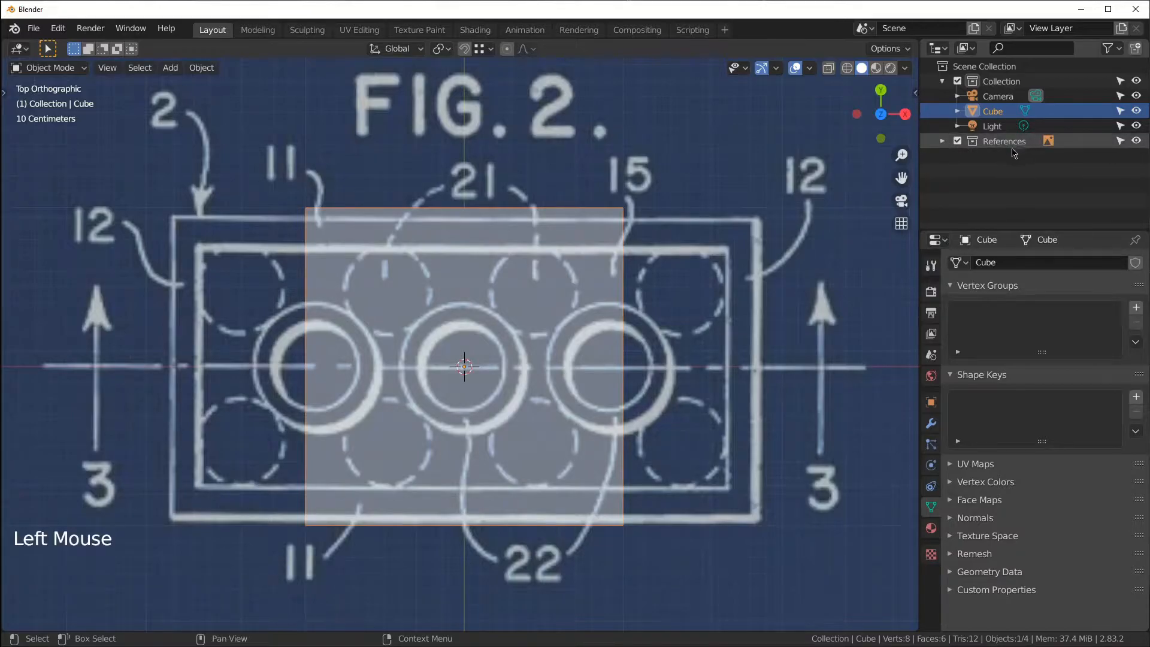
pyautogui.click(1121, 144)
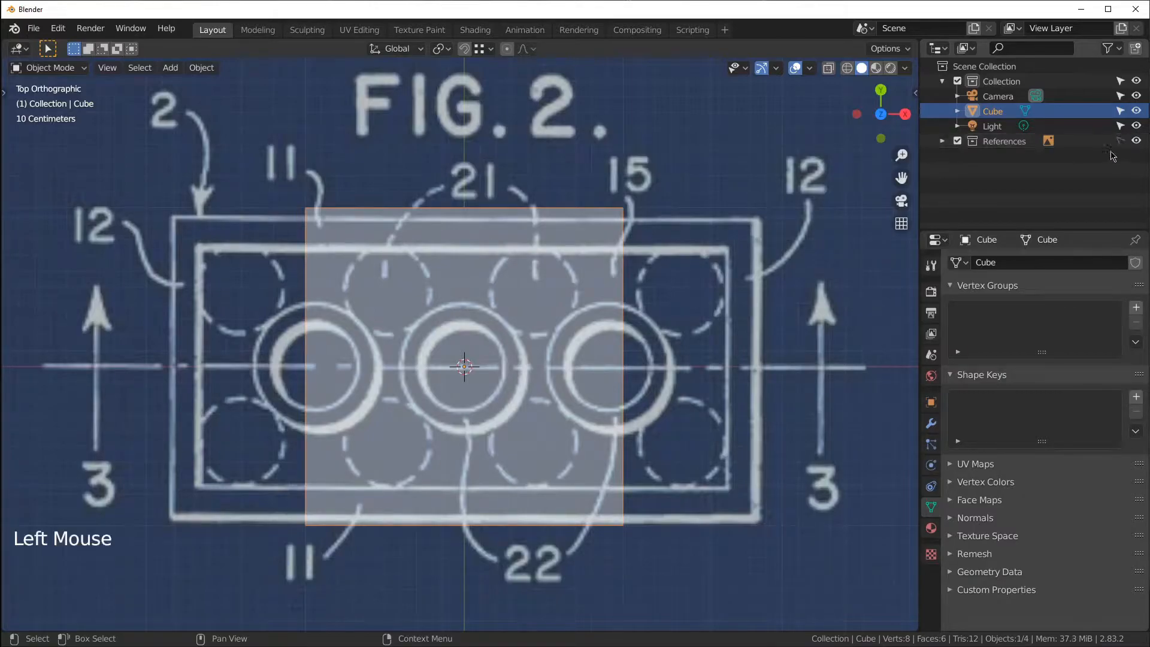
# - Test picking and box-selecting over the blueprint in the viewport to check that the reference image is protected from selection
pyautogui.click(807, 181)
pyautogui.click(722, 174)
pyautogui.moveTo(783, 203); pyautogui.dragTo(729, 177)
pyautogui.moveTo(796, 158); pyautogui.dragTo(732, 121)
pyautogui.click(778, 174)
pyautogui.click(791, 220)
pyautogui.moveTo(789, 210); pyautogui.dragTo(685, 173)
pyautogui.moveTo(712, 173); pyautogui.dragTo(682, 162)
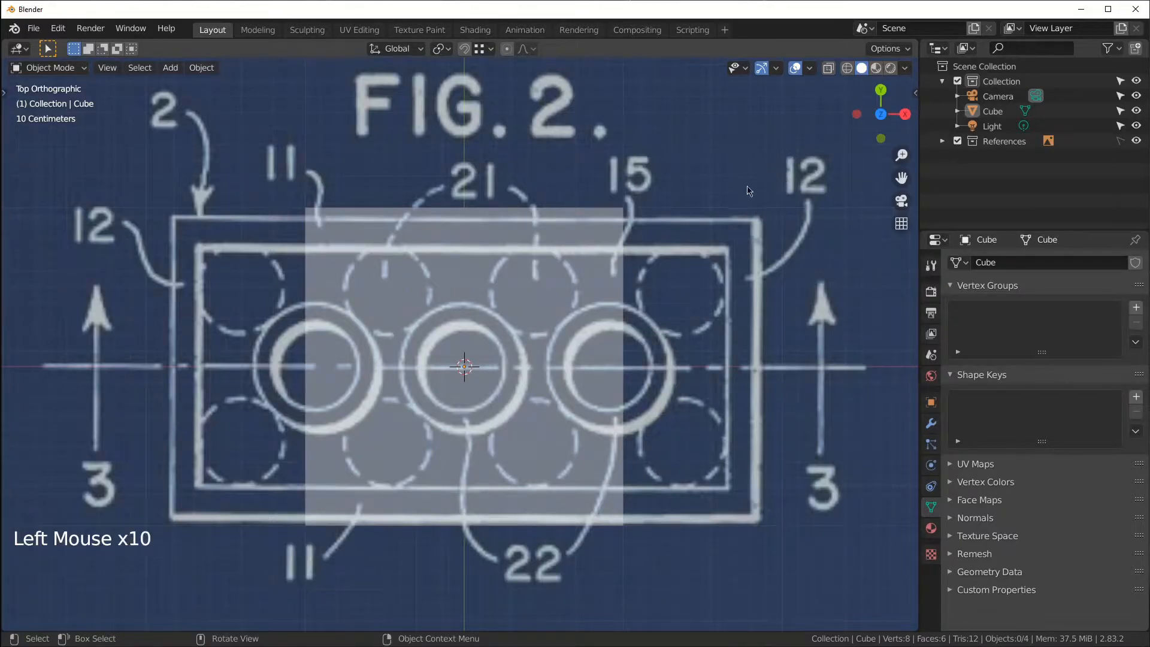
# - Switch to Discord and return to the participant's stream view in the class voice channel
pyautogui.hotkey('alt', 'Tab')
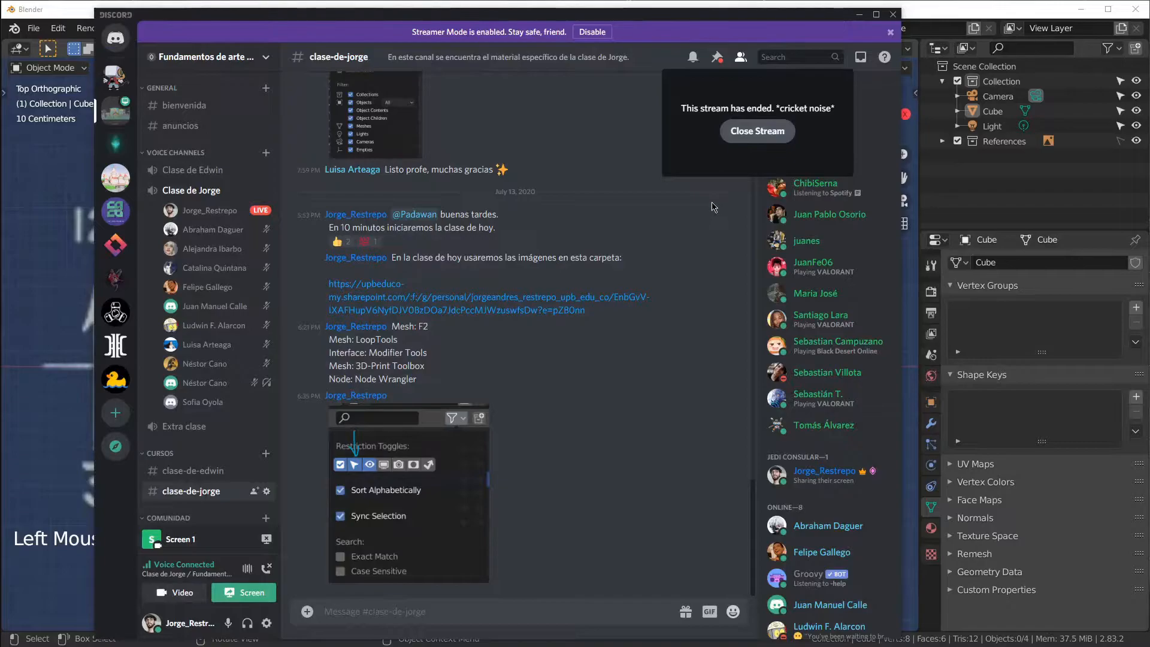
pyautogui.hotkey('alt', 'Tab')
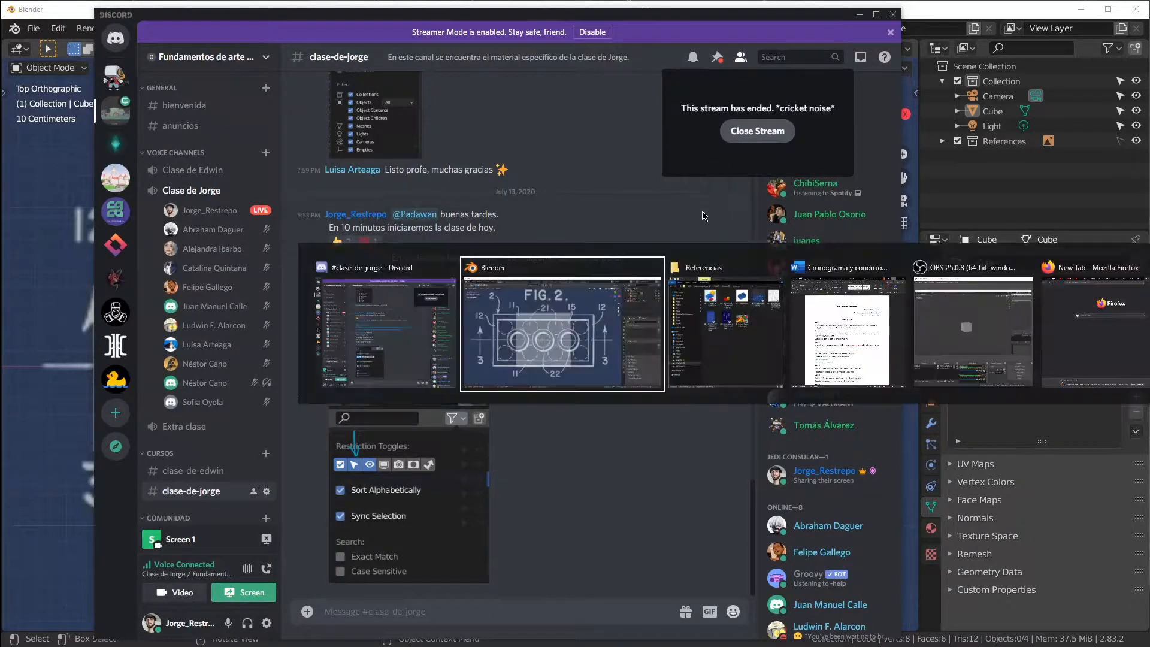
pyautogui.hotkey('alt', 'Tab')
pyautogui.moveTo(778, 142)
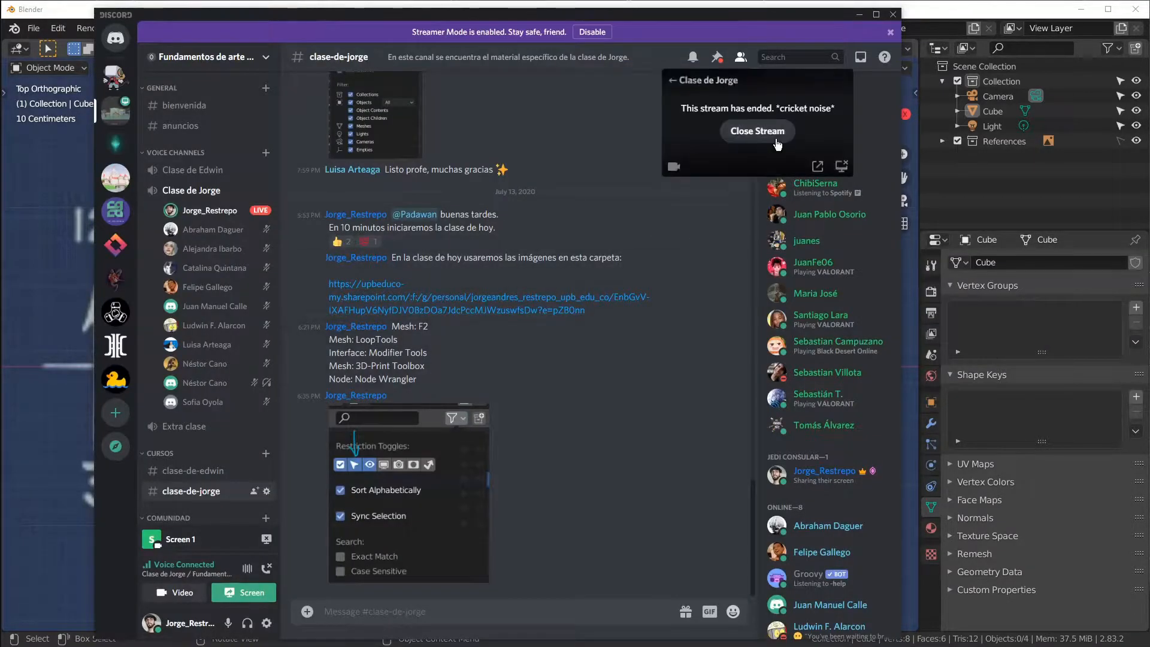
pyautogui.click(674, 89)
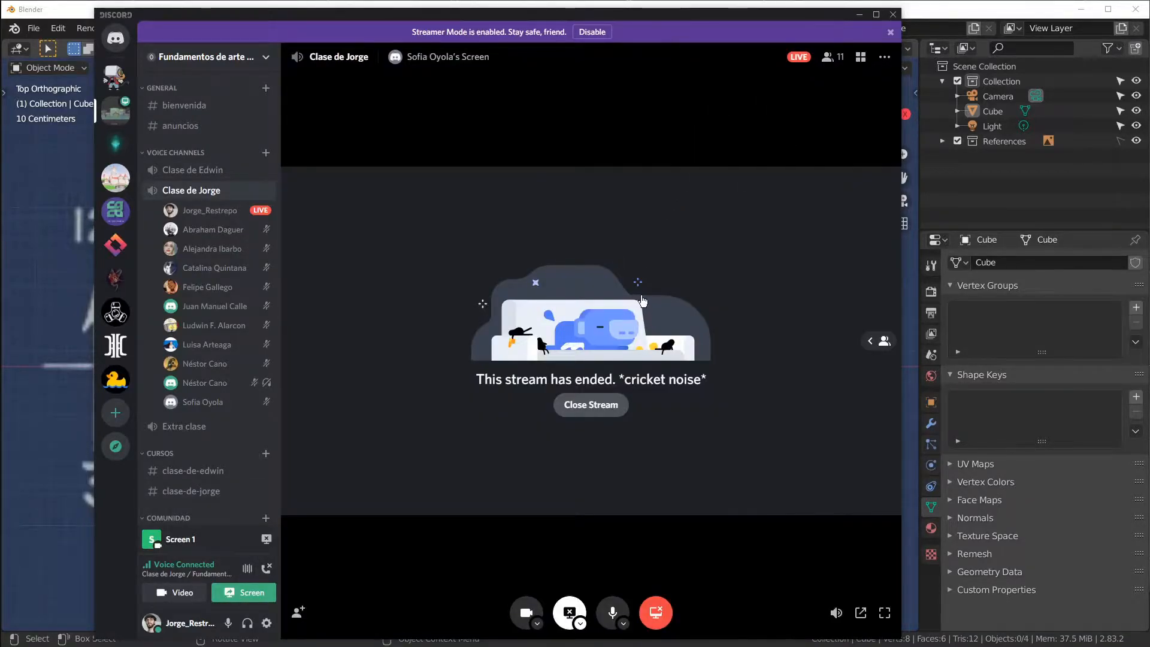
# - Switch back to Blender, leave the top view for a perspective view and select the cube
pyautogui.hotkey('alt', 'Tab')
pyautogui.click(695, 201)
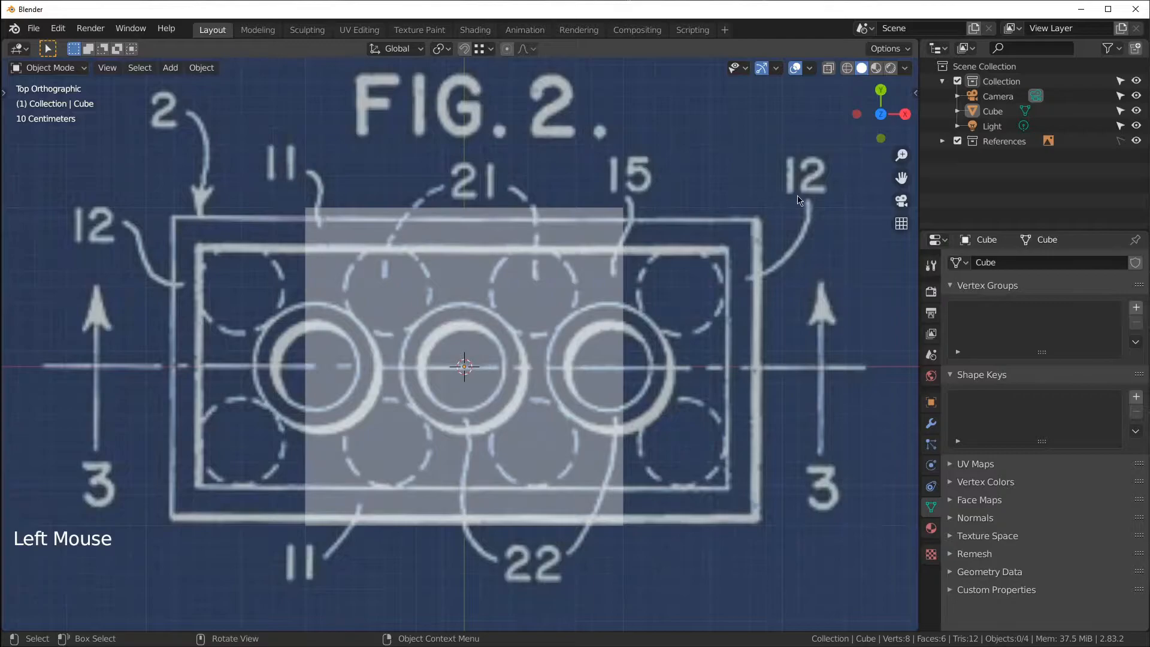
pyautogui.keyDown('ctrl'); pyautogui.moveTo(543, 183); pyautogui.dragTo(393, 159, button='middle'); pyautogui.keyUp('ctrl')
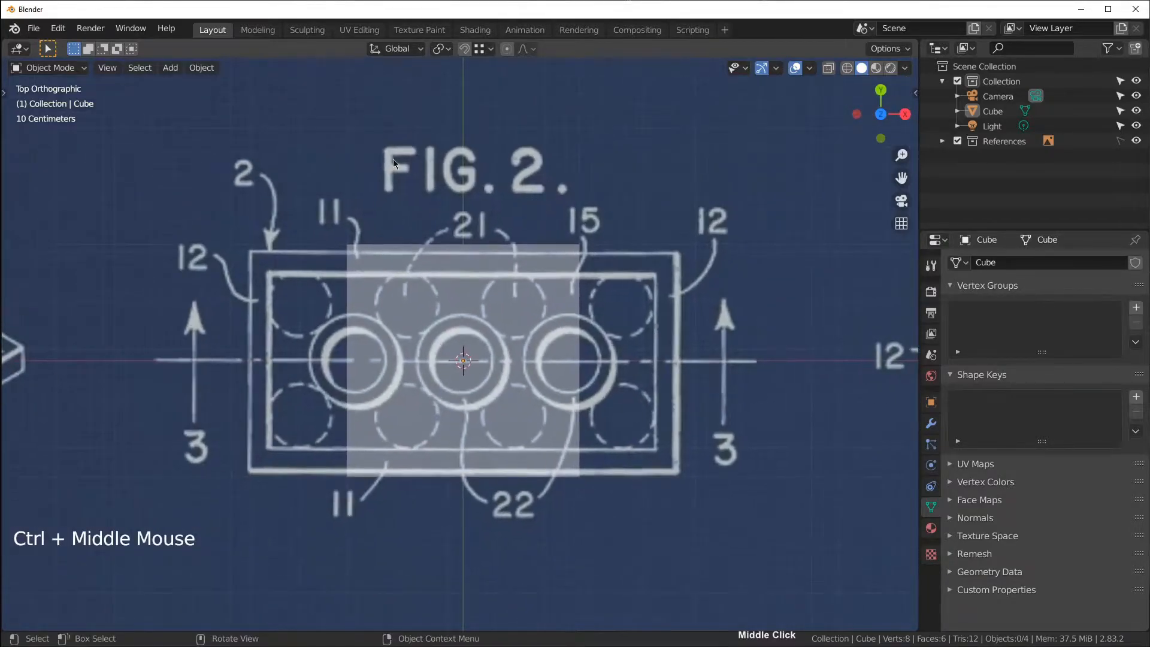
pyautogui.click(83, 69)
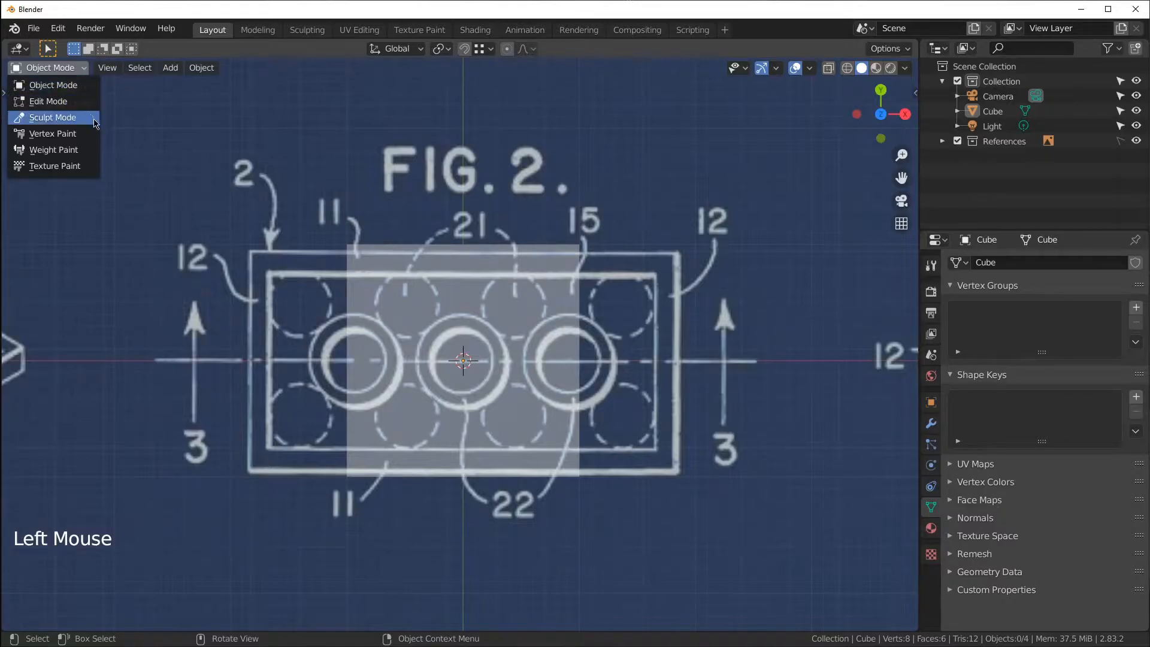
pyautogui.moveTo(358, 293); pyautogui.dragTo(377, 208, button='middle')
pyautogui.click(437, 351)
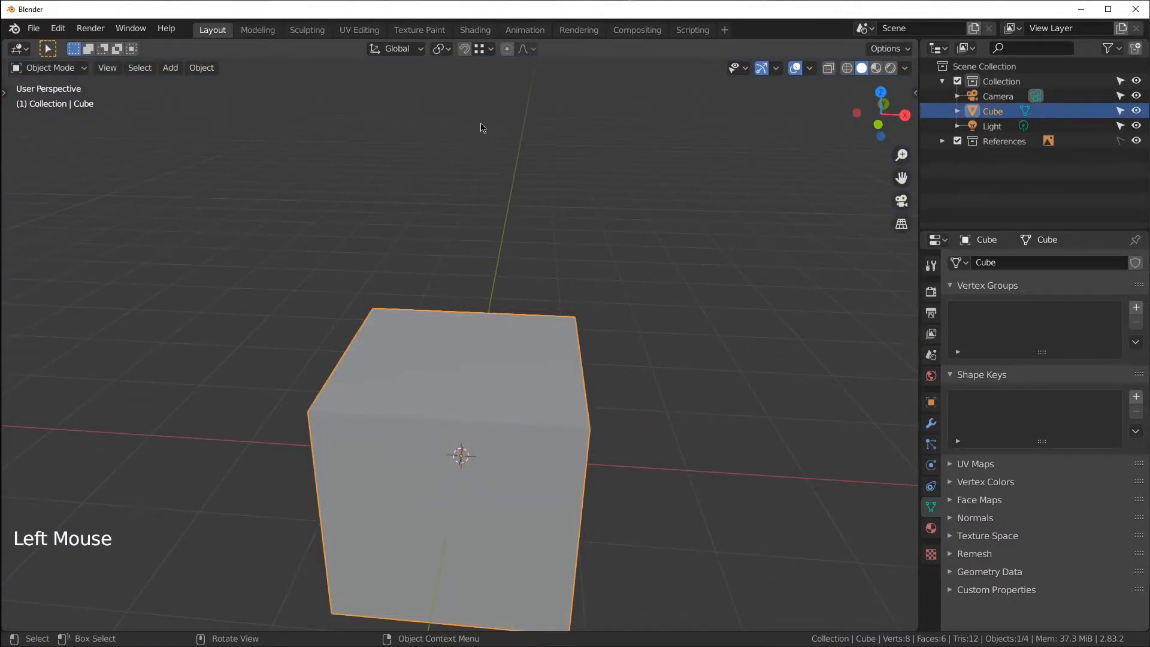
pyautogui.keyDown('ctrl'); pyautogui.moveTo(506, 118); pyautogui.dragTo(277, 152, button='middle'); pyautogui.keyUp('ctrl')
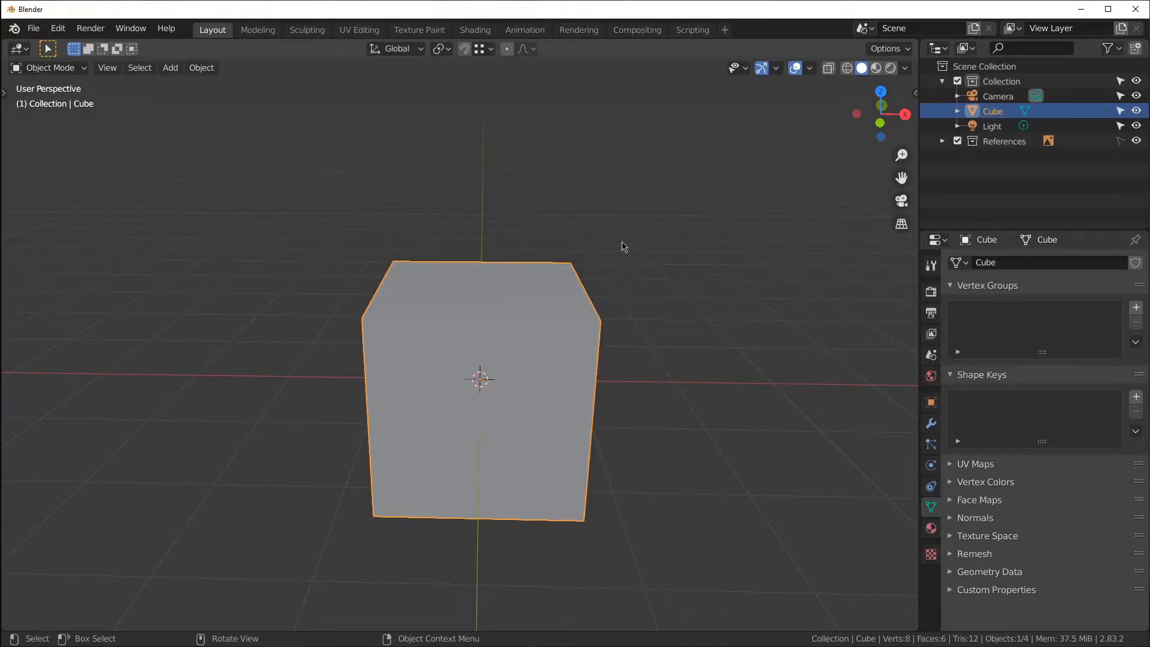
# - Capture a screen snip of the interaction mode list with Edit Mode highlighted
pyautogui.click(77, 69)
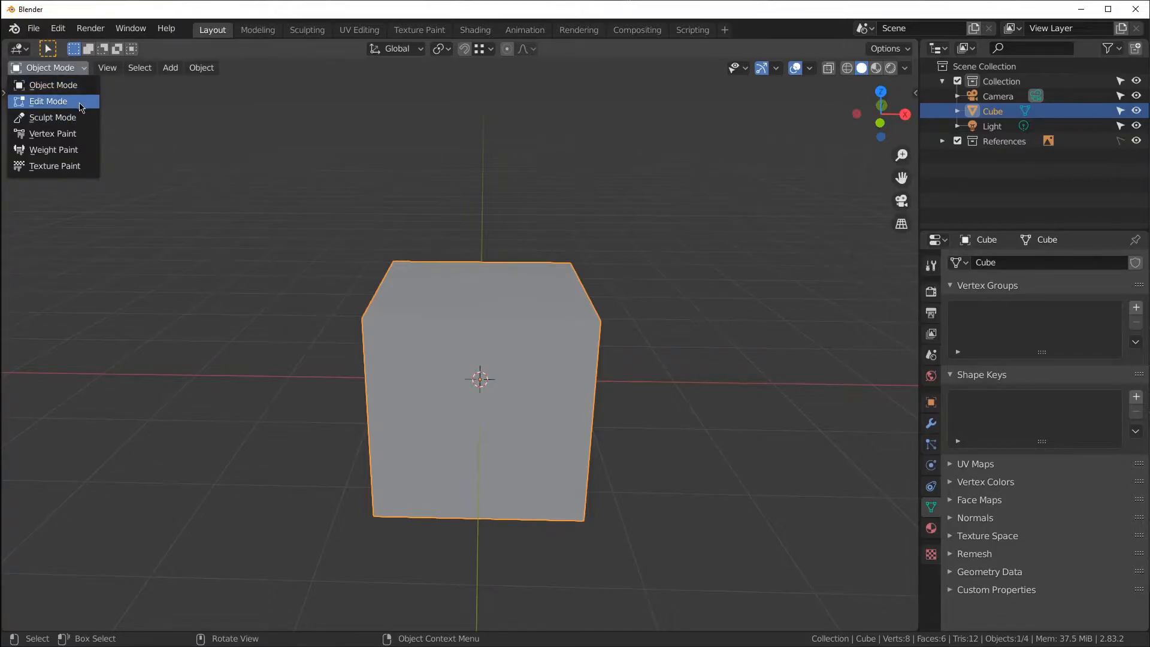
pyautogui.press('shift+super+s')
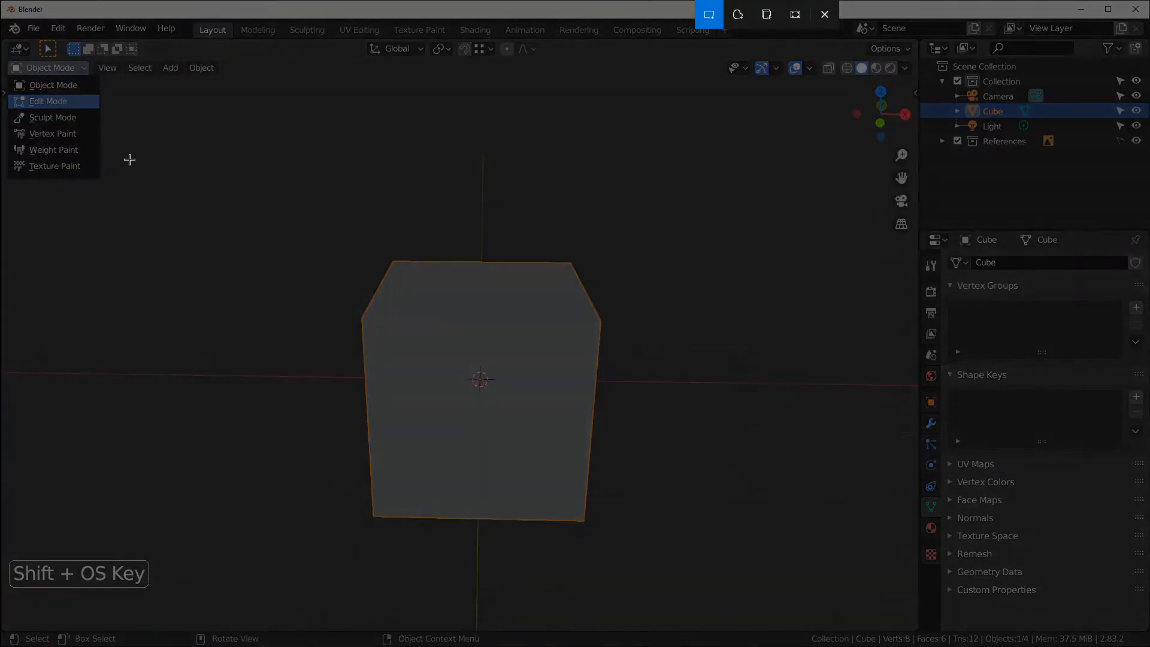
pyautogui.moveTo(137, 186); pyautogui.dragTo(24, 67)
# - Switch to Discord and post the captured mode list image in the class's text channel
pyautogui.hotkey('alt', 'Tab')
pyautogui.hotkey('alt', 'Tab')
pyautogui.hotkey('alt', 'shift', 'Tab')
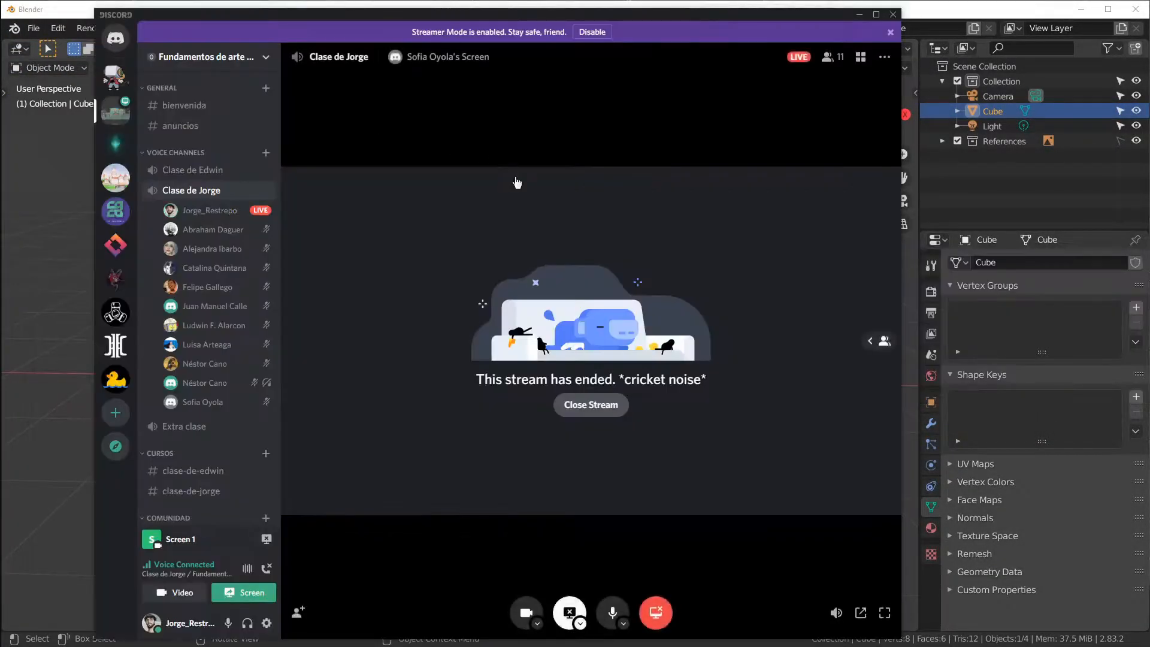
pyautogui.click(207, 492)
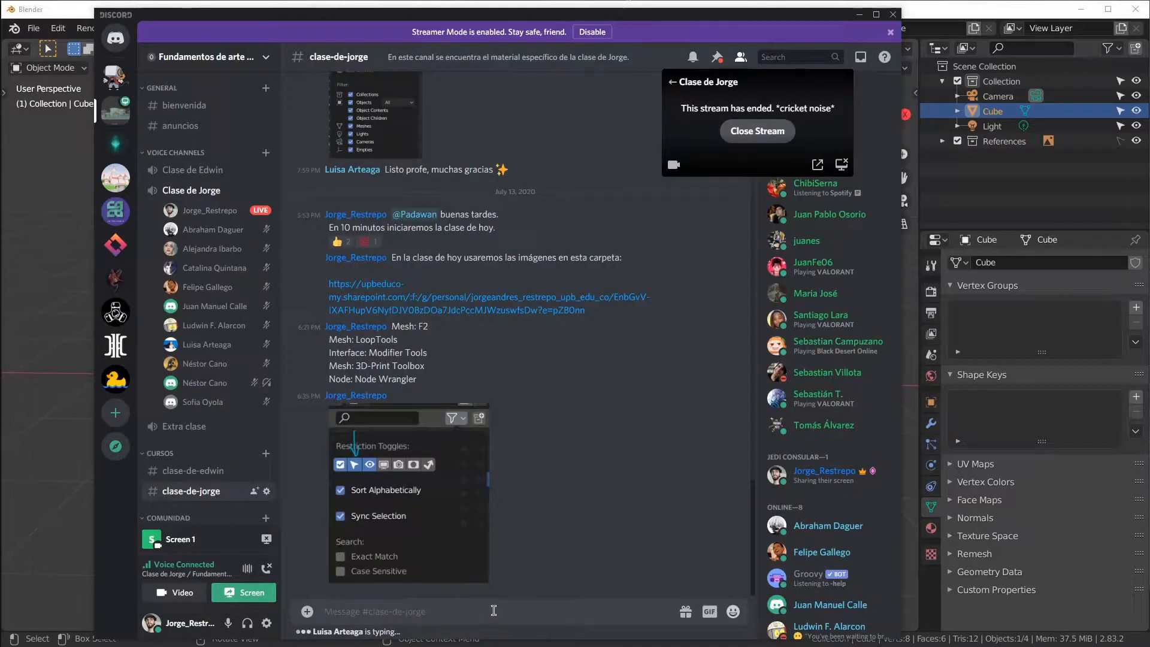
pyautogui.hotkey('ctrl', 'v')
pyautogui.press('Return')
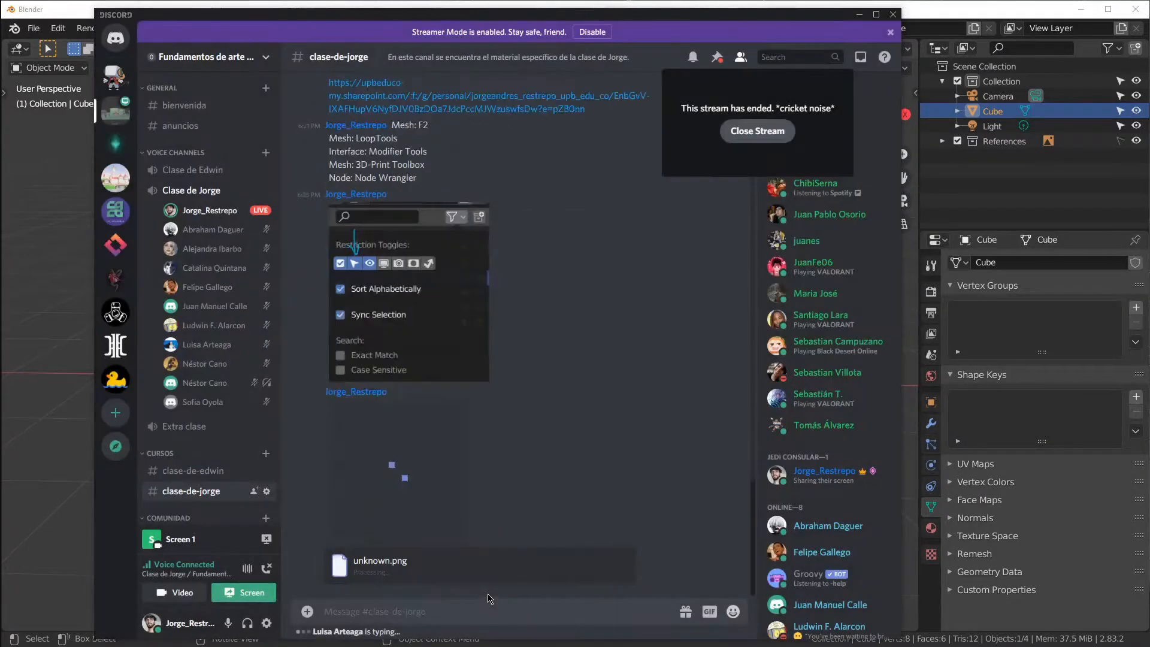
# - Switch back to Blender, select the light and the camera to check which modes they offer, and reselect the cube
pyautogui.click(65, 252)
pyautogui.doubleClick(420, 284)
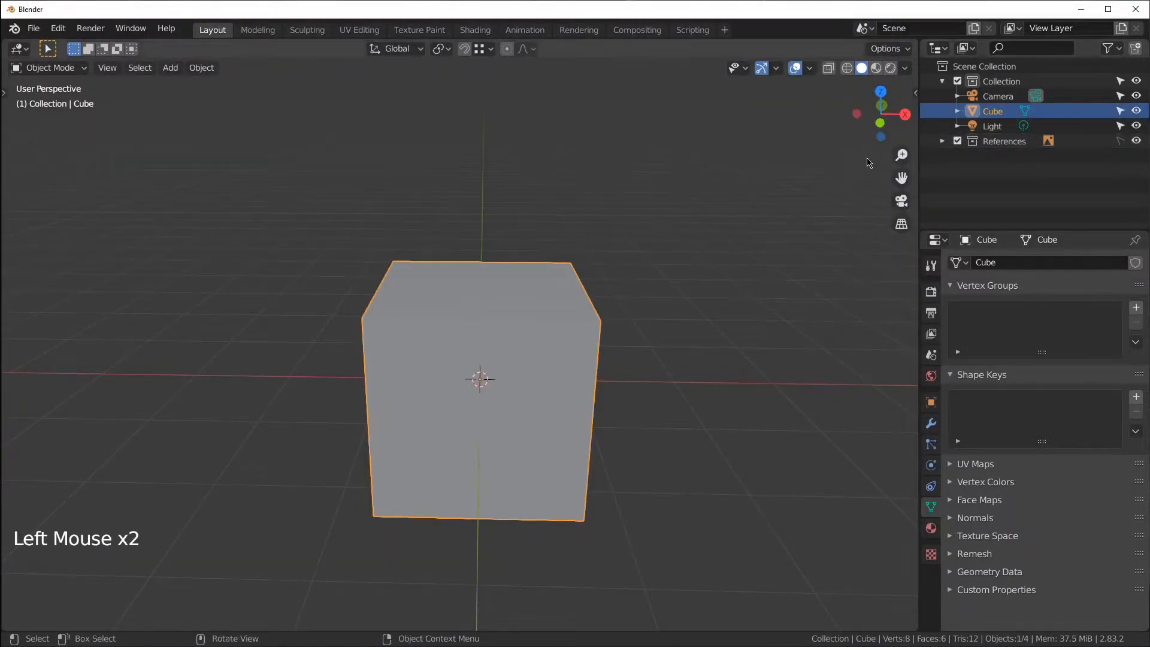
pyautogui.click(981, 125)
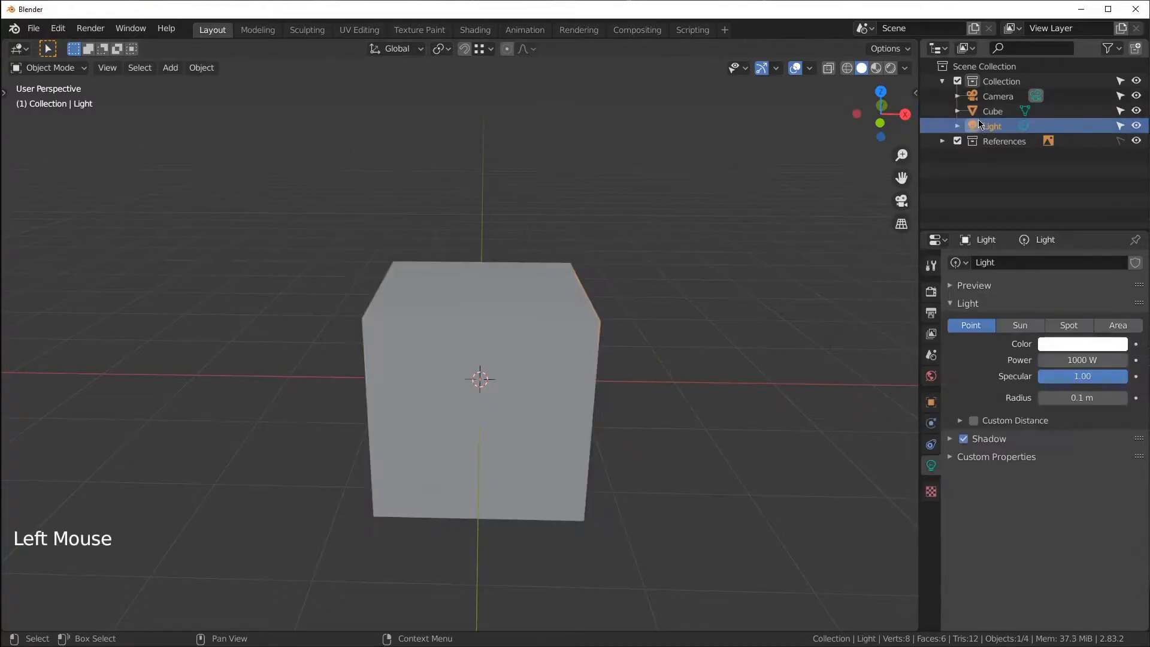
pyautogui.click(977, 111)
pyautogui.click(985, 97)
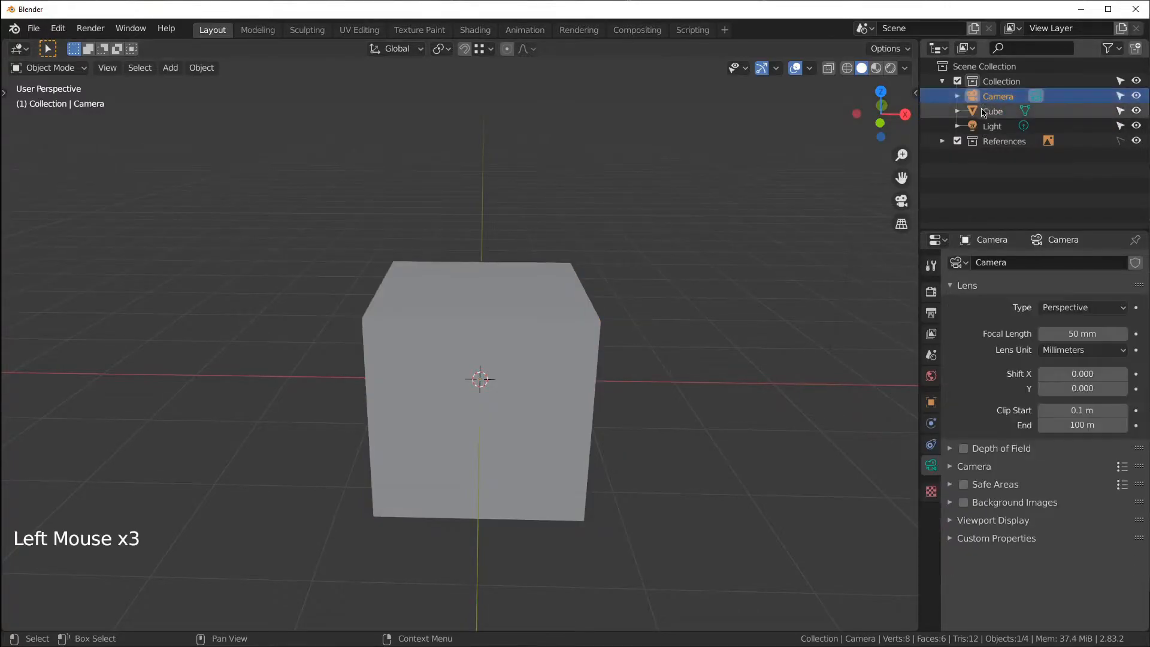
pyautogui.click(83, 69)
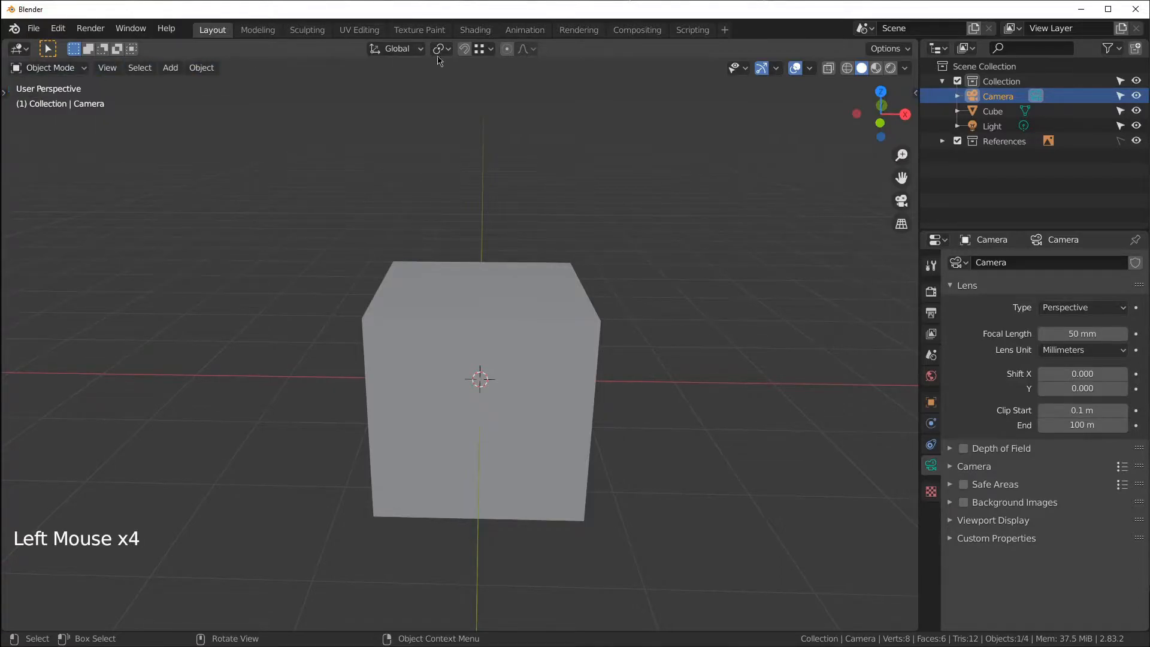
pyautogui.click(993, 112)
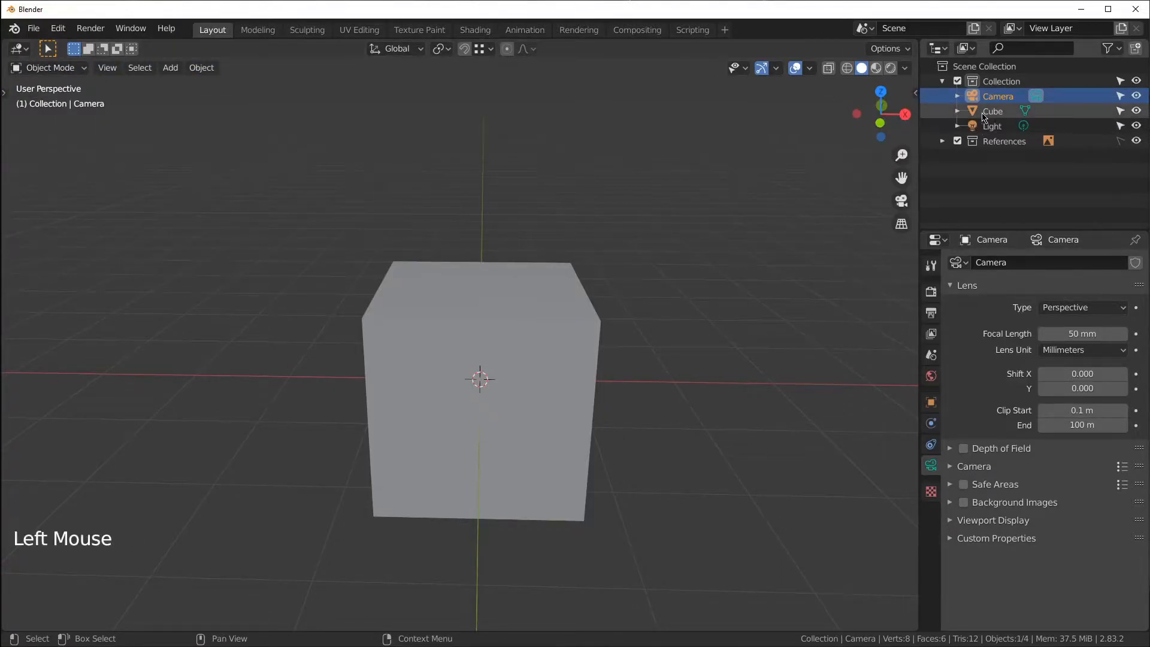
pyautogui.moveTo(477, 249); pyautogui.dragTo(804, 189, button='middle')
# - Switch to Discord, move its window clear of the Blender viewport and return to Blender
pyautogui.hotkey('alt', 'Tab')
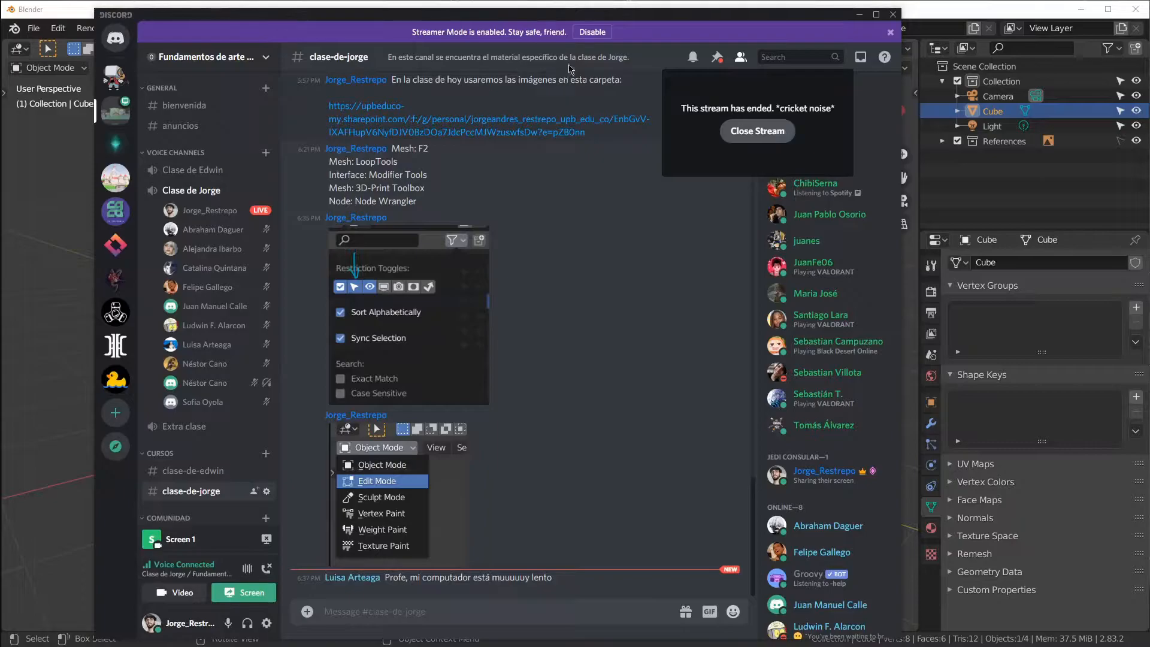
pyautogui.moveTo(626, 17); pyautogui.dragTo(1149, 8)
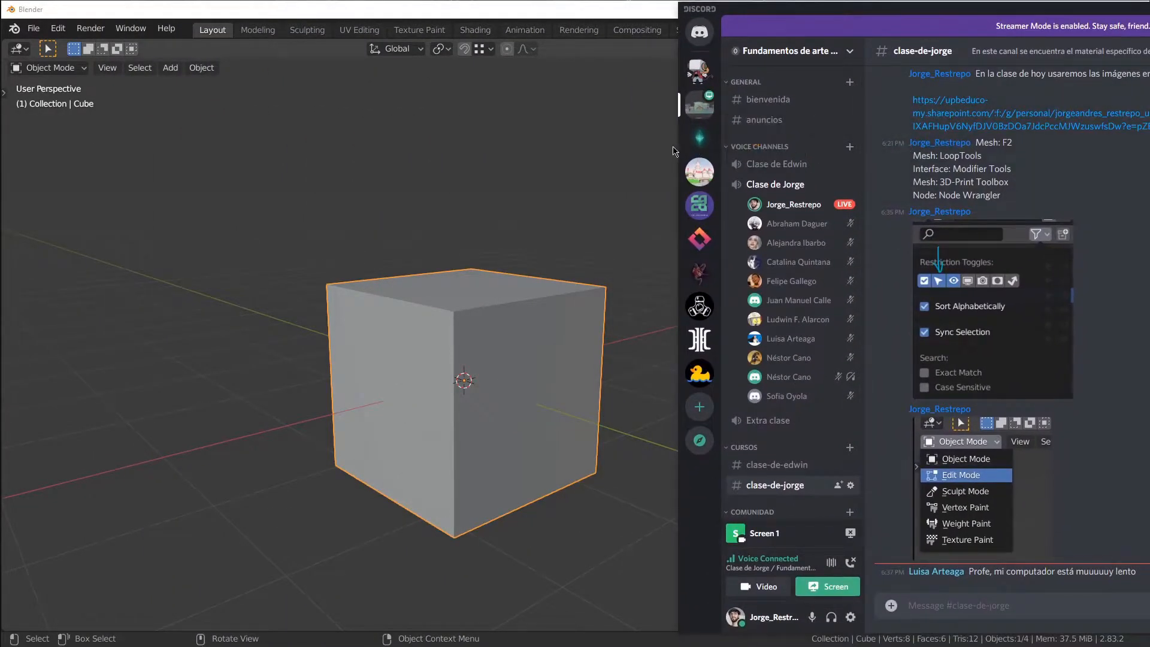
pyautogui.moveTo(679, 144); pyautogui.dragTo(921, 144)
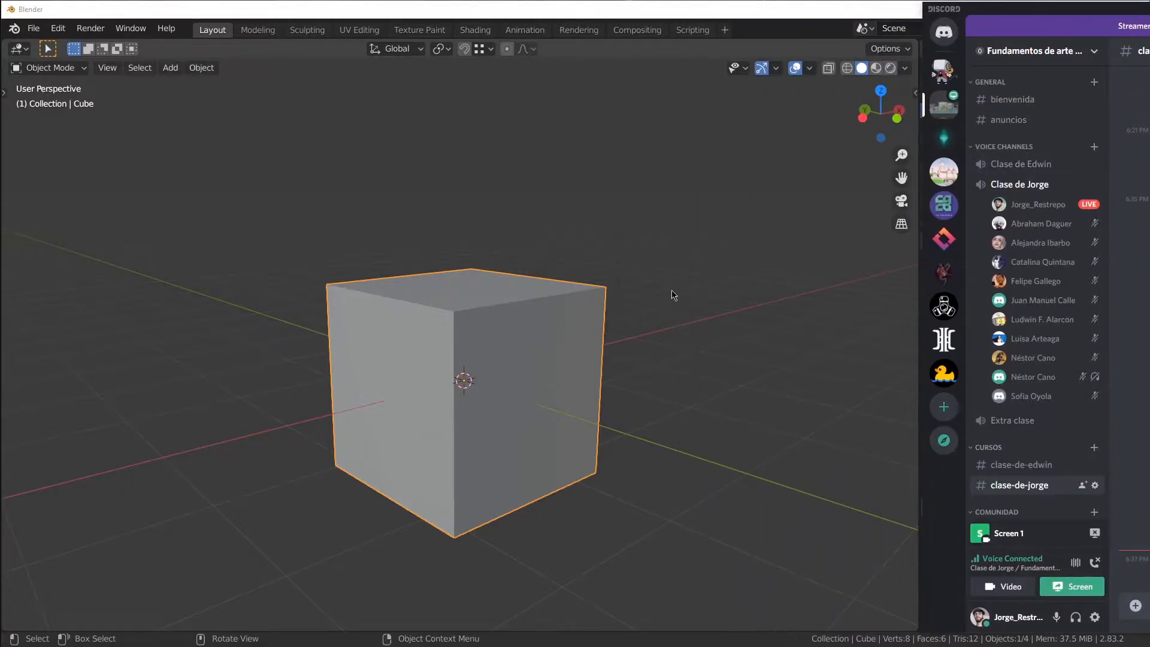
pyautogui.doubleClick(804, 14)
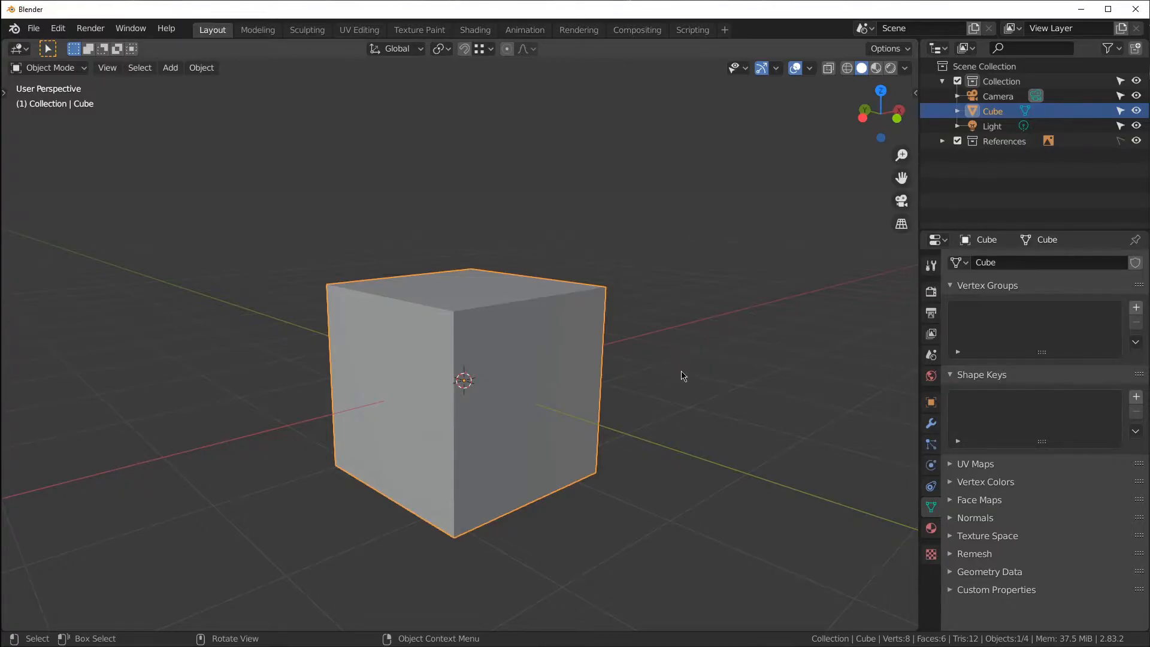
# - Put the selected cube into Edit Mode
pyautogui.moveTo(710, 335)
pyautogui.mouseDown(button='middle')
pyautogui.moveTo(689, 336)
pyautogui.moveTo(704, 322)
pyautogui.mouseUp(button='middle')
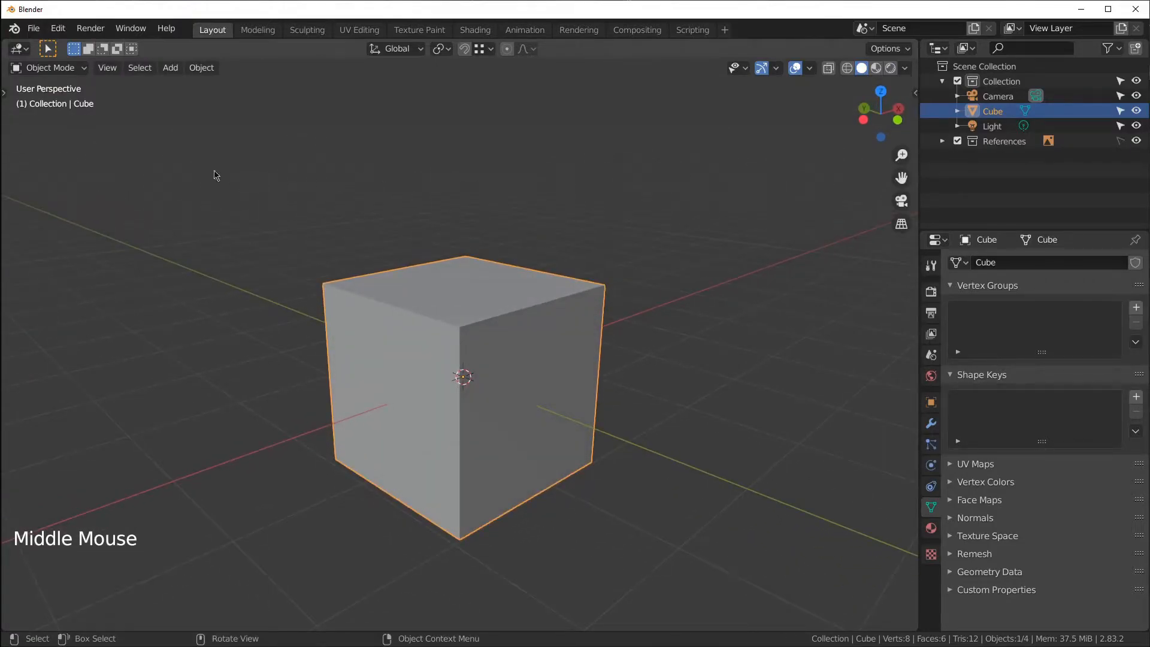
pyautogui.click(77, 72)
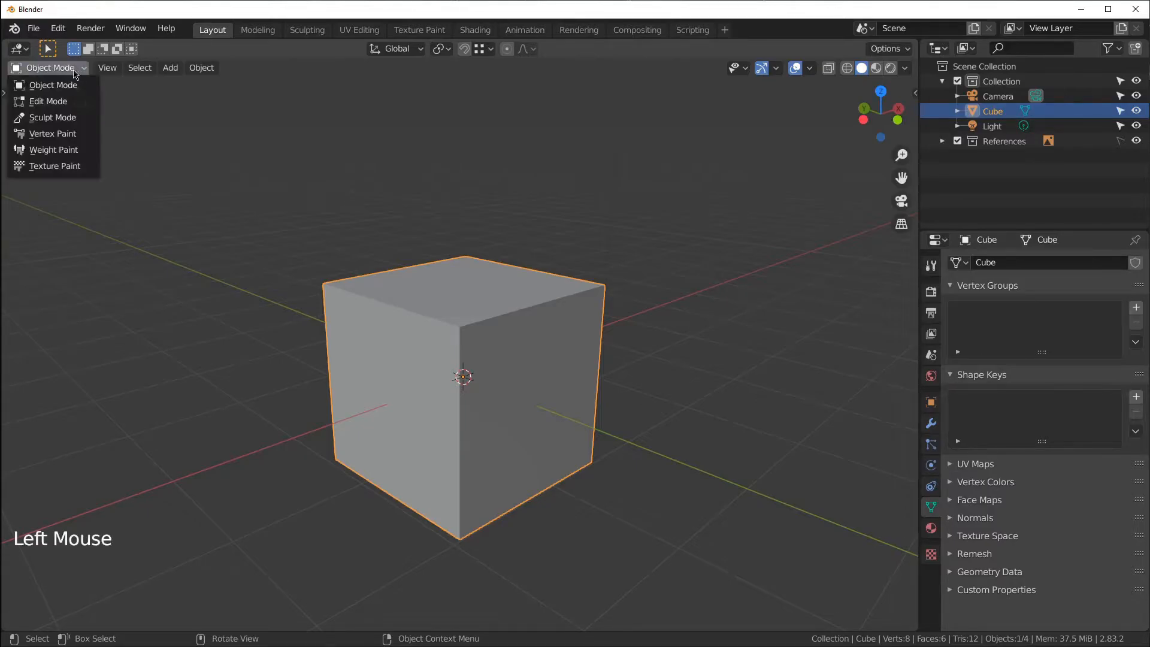
pyautogui.click(52, 103)
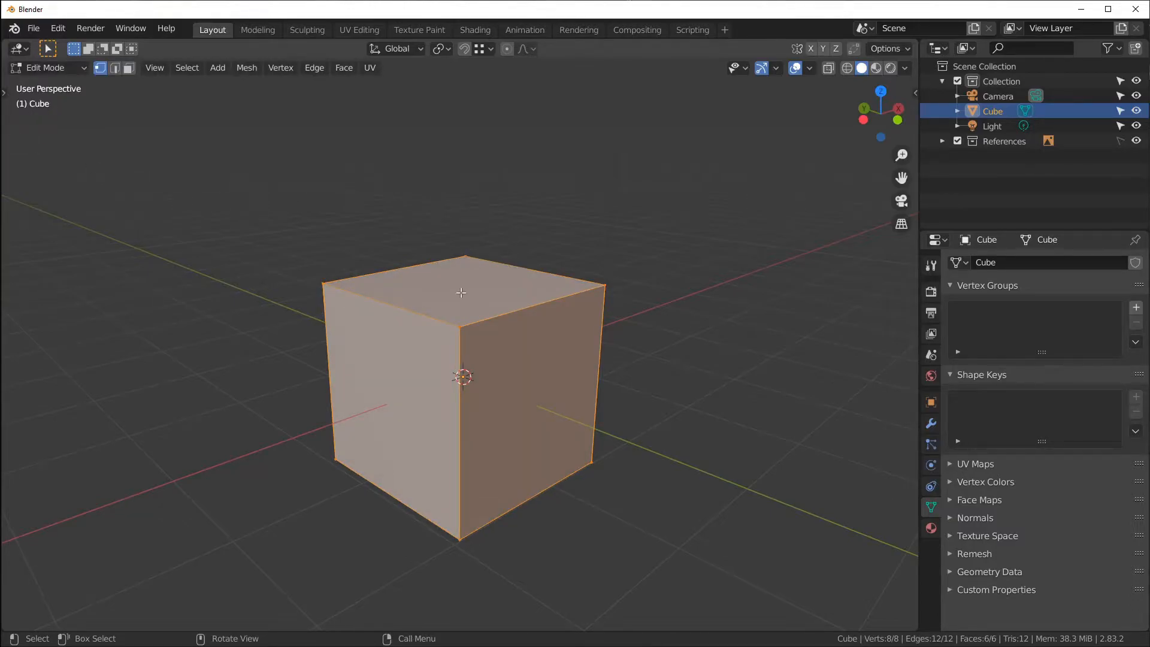
# - Toggle the cube repeatedly between Edit Mode and Object Mode, ending in Object Mode
pyautogui.press('n')
pyautogui.press('n')
pyautogui.press('Tab')
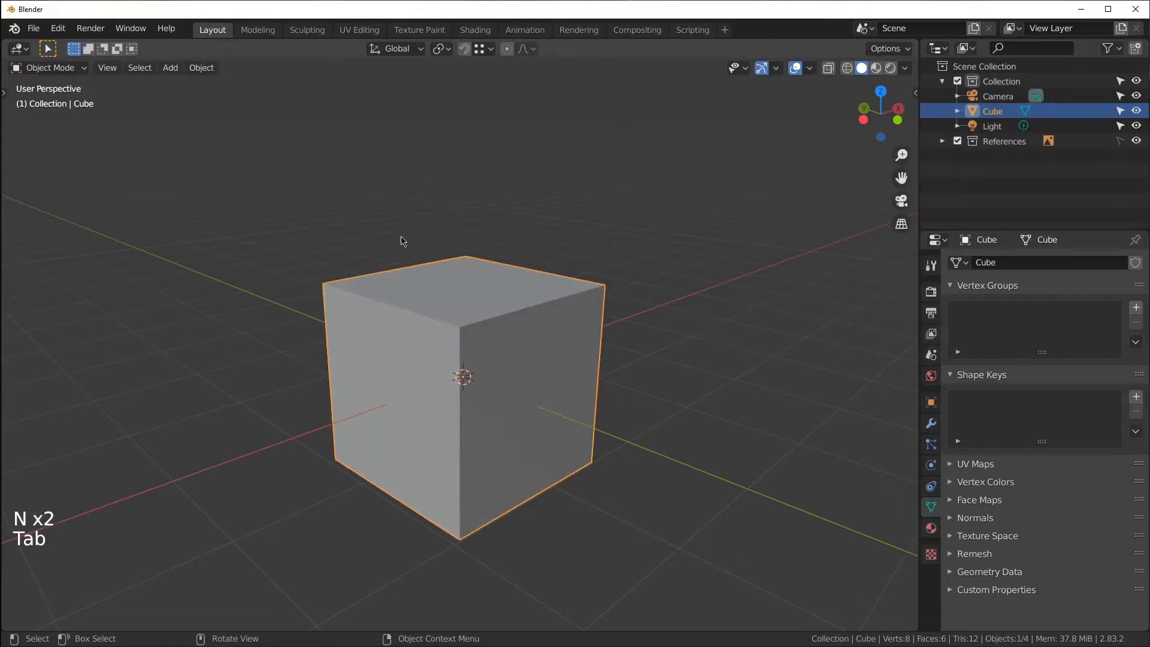
pyautogui.press('Tab')
pyautogui.press('Tab')
pyautogui.press('Tab')
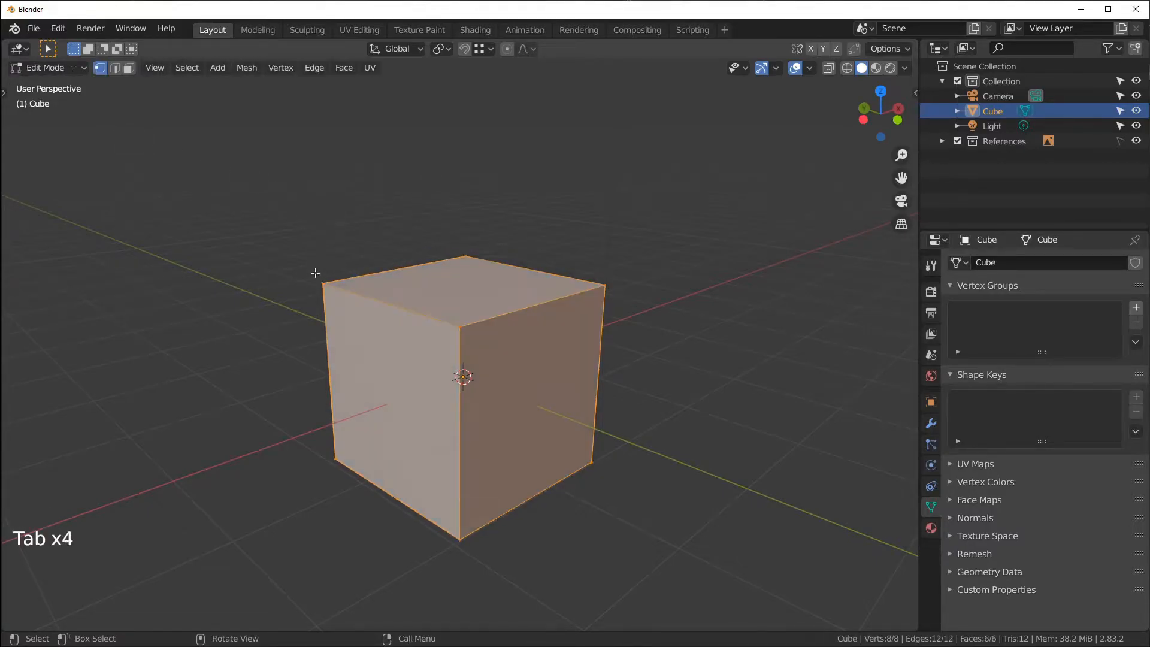
pyautogui.press('Tab')
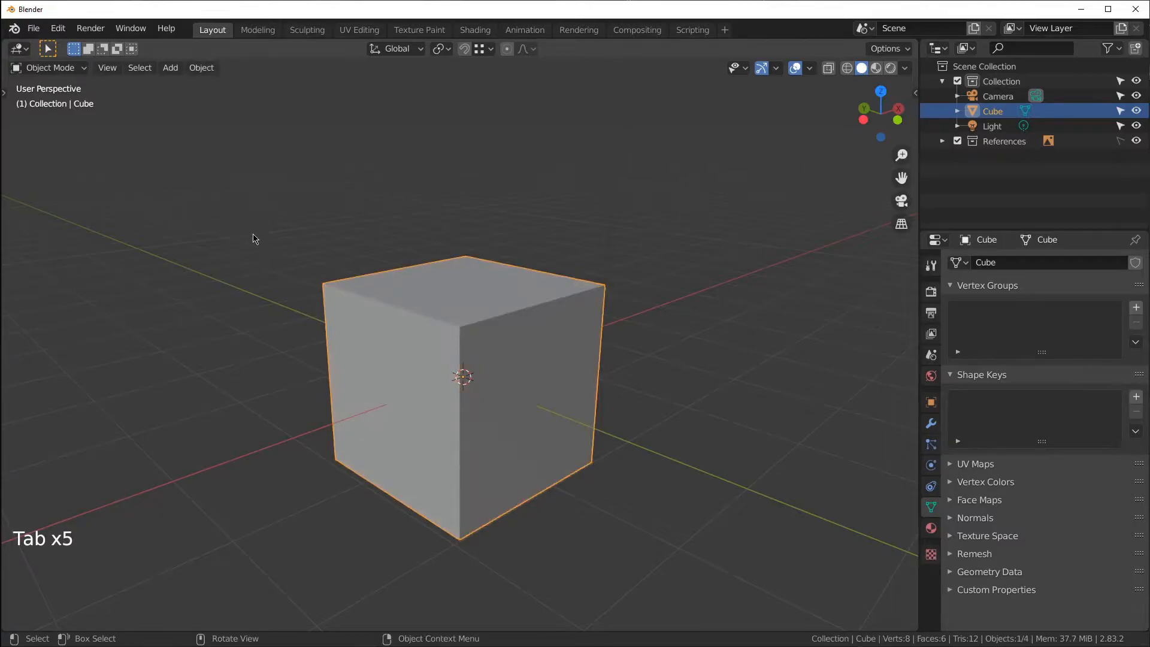
pyautogui.press('Tab')
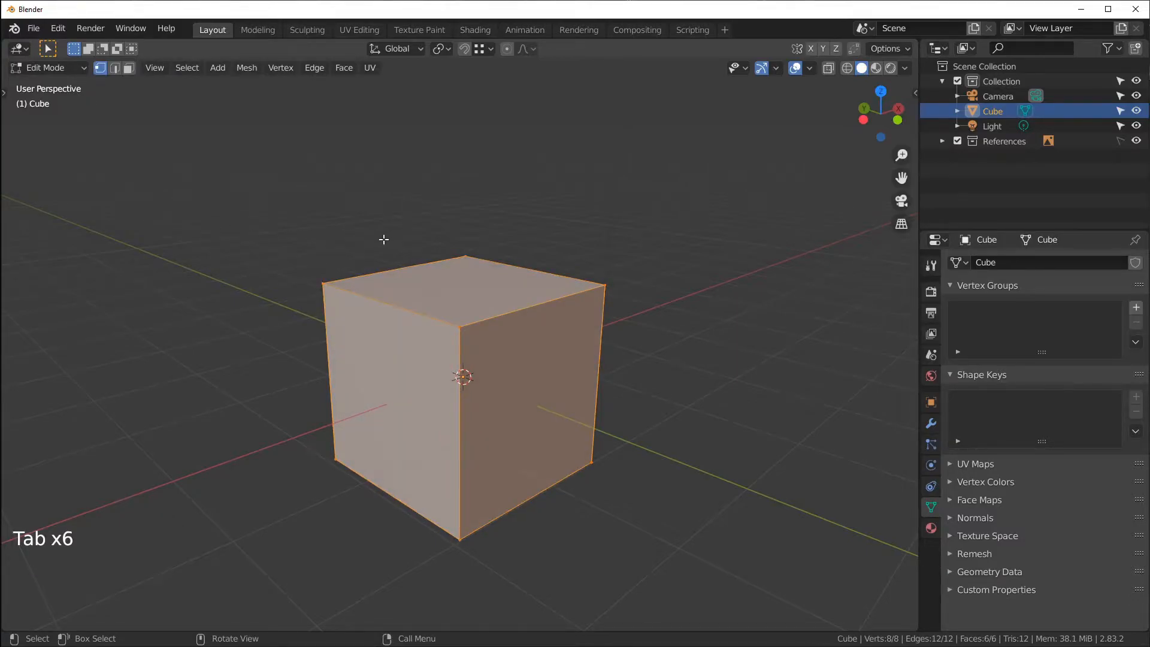
pyautogui.press('Tab')
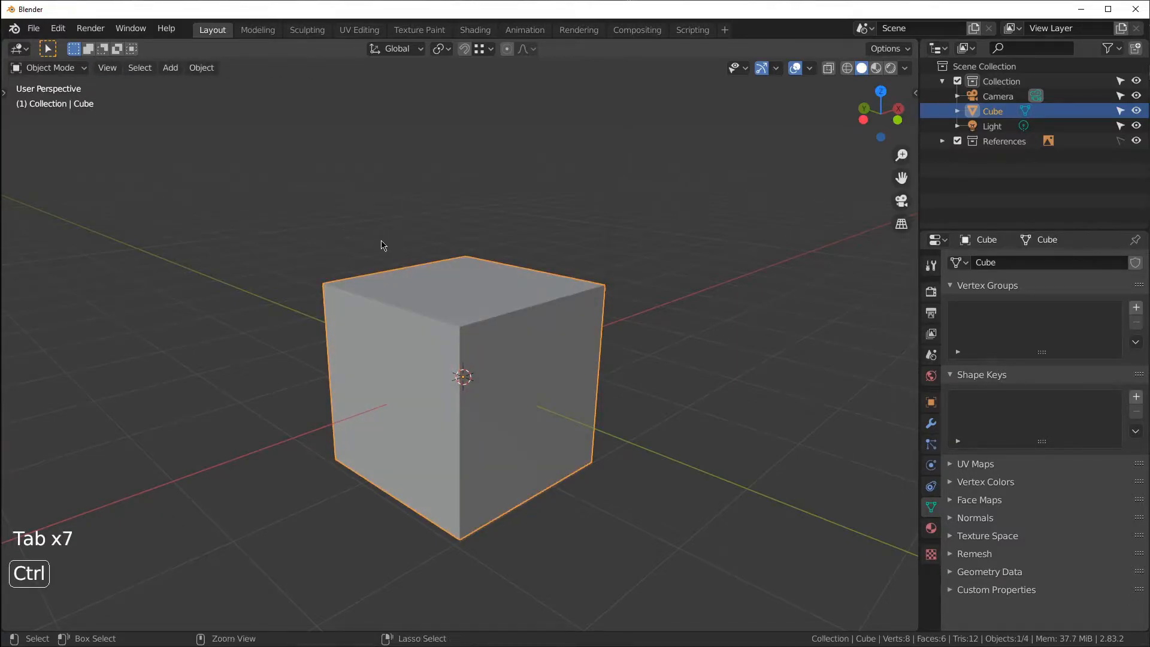
# - Switch the cube to Vertex Paint mode and from there into Edit Mode
pyautogui.hotkey('ctrl', 'Tab')
pyautogui.click(355, 165)
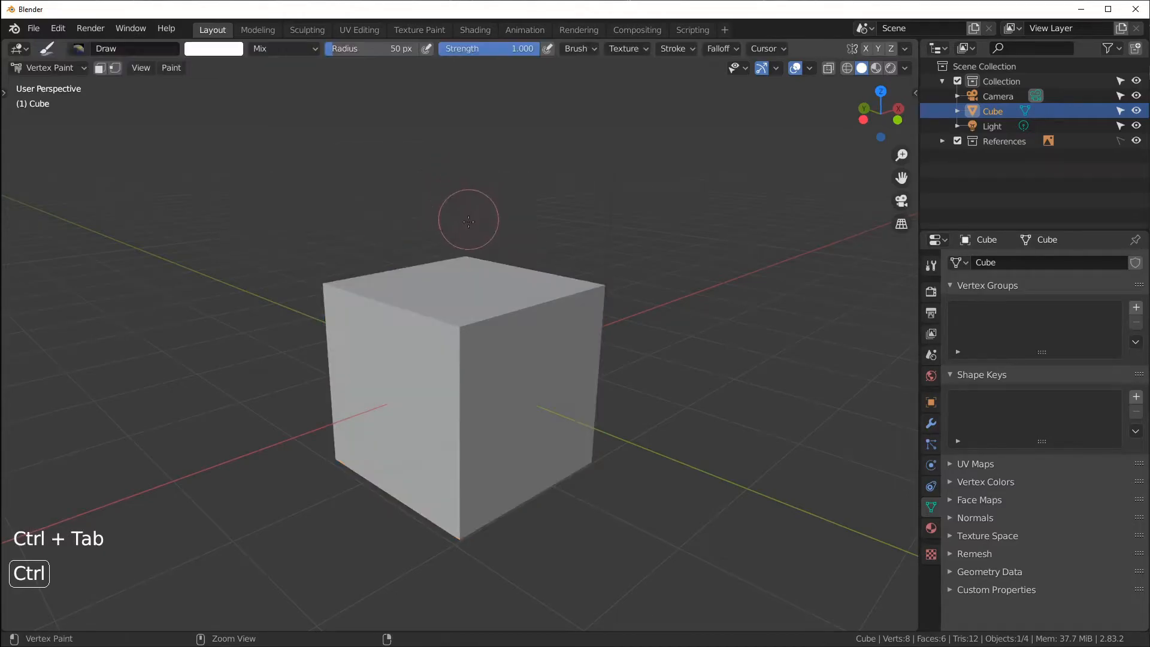
pyautogui.hotkey('ctrl', 'Tab')
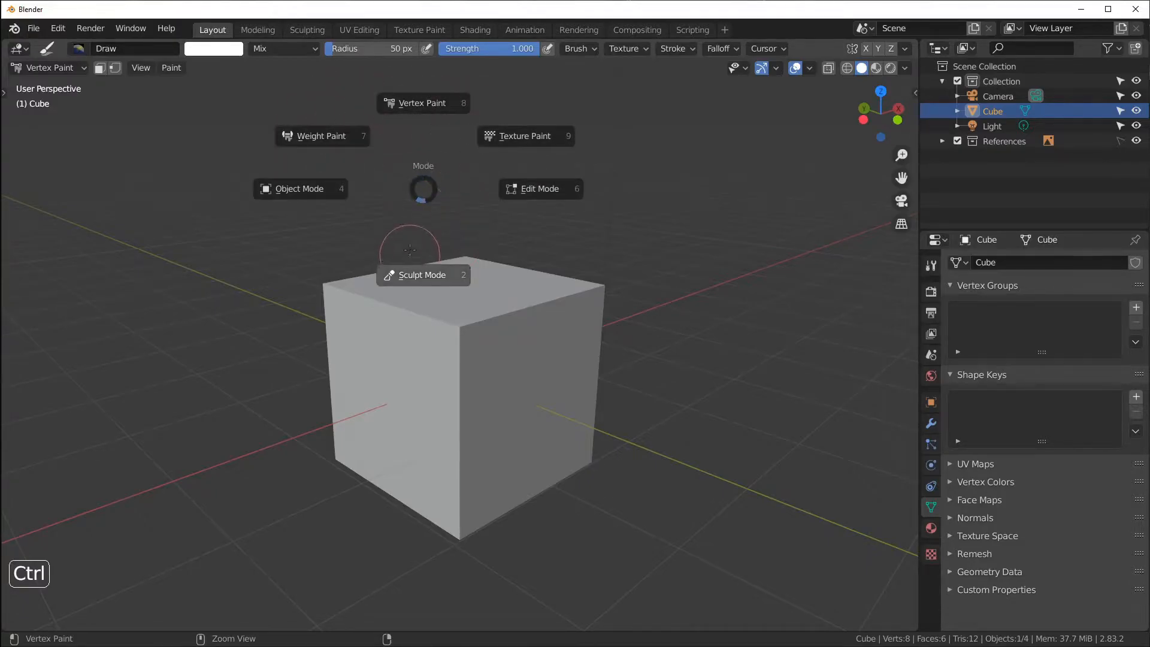
pyautogui.click(557, 189)
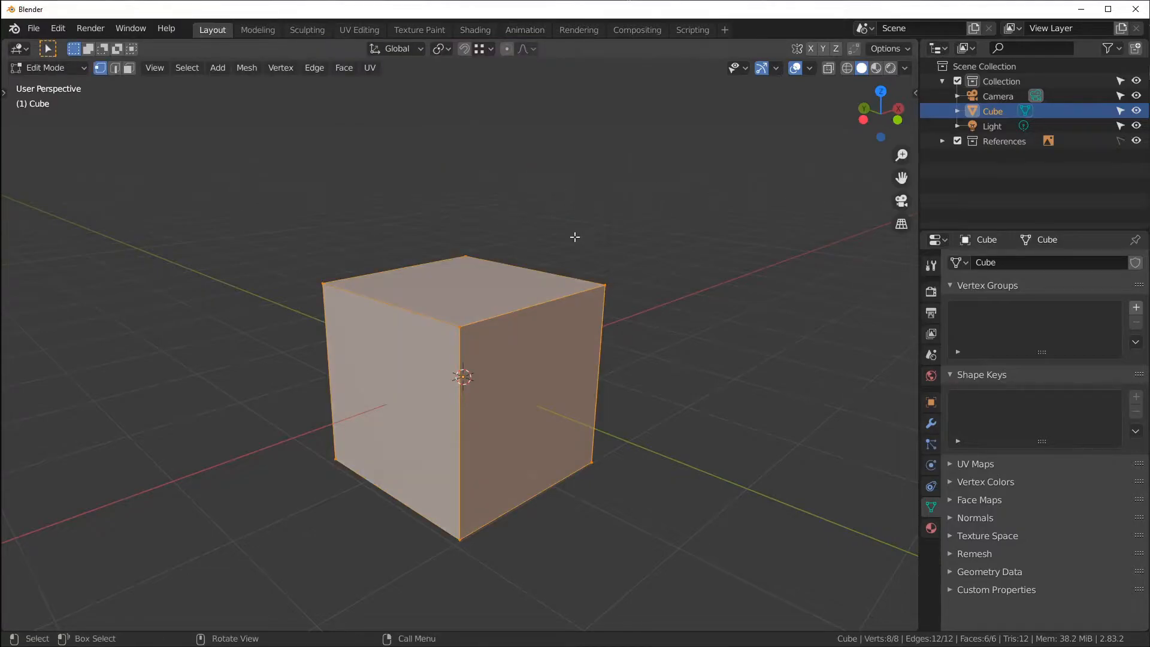
# - Set the viewport to the top view and examine the blueprint's figures, finishing on FIG. 2 behind the cube
pyautogui.moveTo(504, 275); pyautogui.dragTo(567, 254, button='middle')
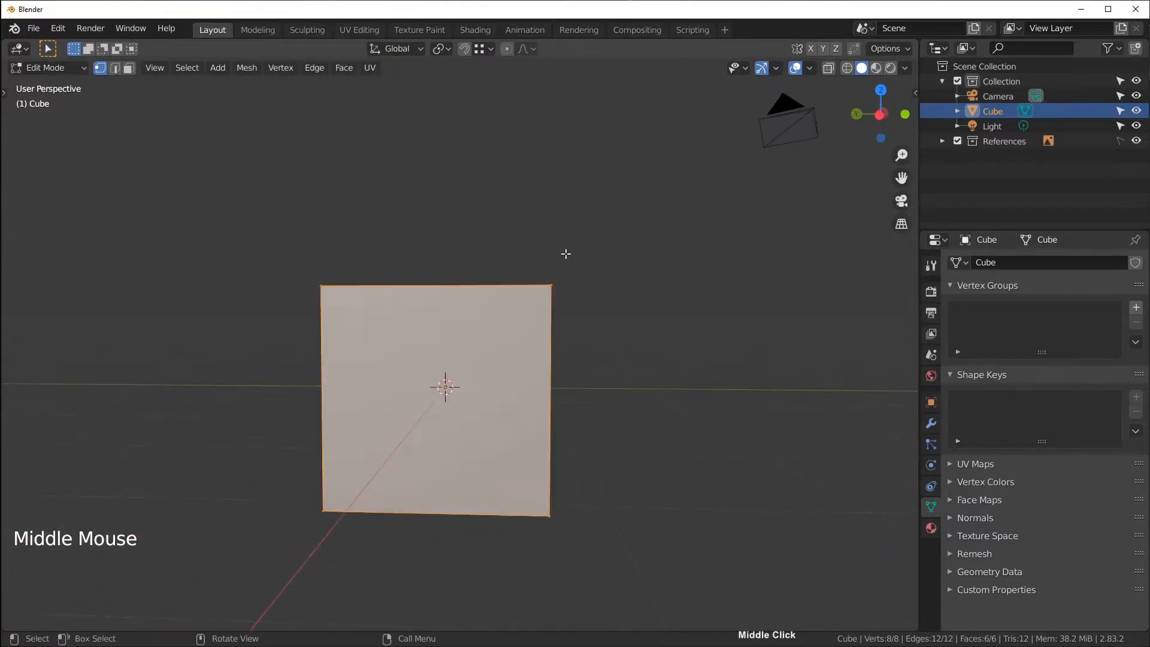
pyautogui.click(882, 90)
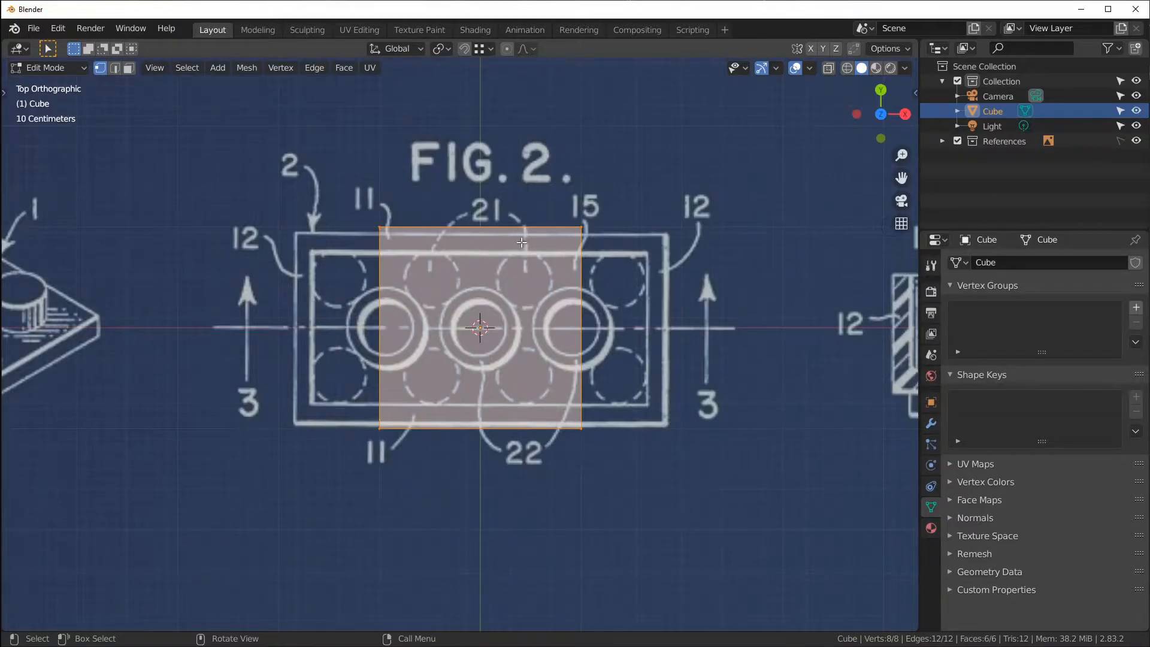
pyautogui.keyDown('ctrl'); pyautogui.moveTo(572, 202); pyautogui.dragTo(542, 268, button='middle'); pyautogui.keyUp('ctrl')
pyautogui.keyDown('shift'); pyautogui.moveTo(421, 306); pyautogui.dragTo(697, 243, button='middle'); pyautogui.keyUp('shift')
pyautogui.keyDown('shift'); pyautogui.moveTo(574, 294); pyautogui.dragTo(558, 206, button='middle'); pyautogui.keyUp('shift')
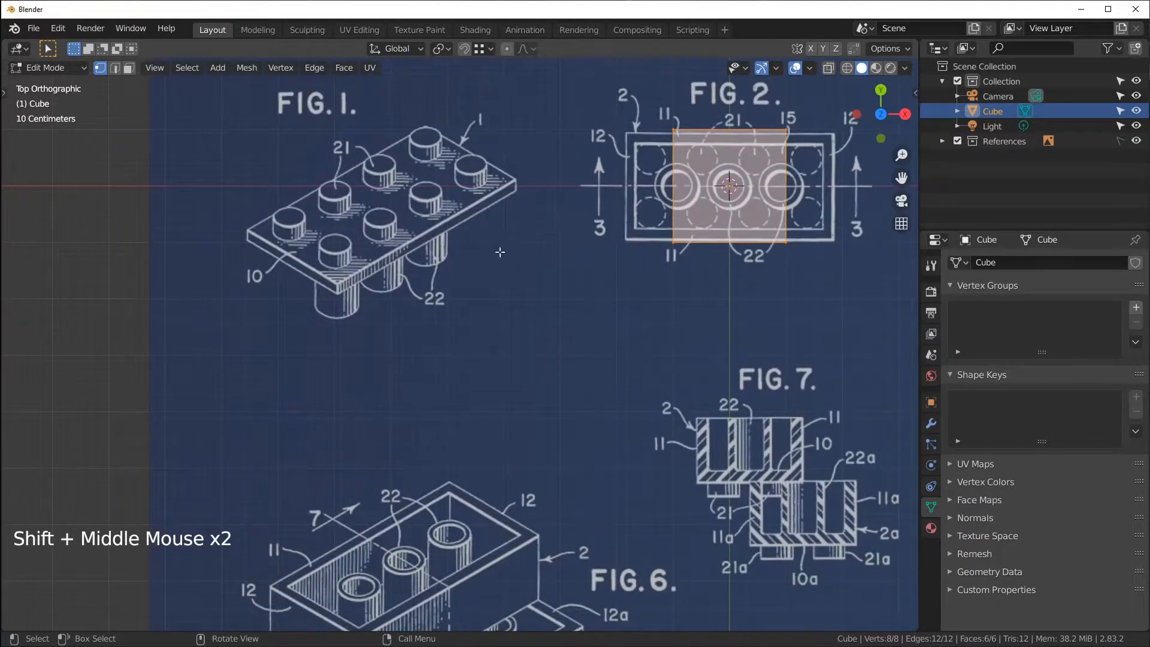
pyautogui.keyDown('ctrl'); pyautogui.moveTo(537, 244); pyautogui.dragTo(526, 279, button='middle'); pyautogui.keyUp('ctrl')
pyautogui.keyDown('shift'); pyautogui.moveTo(502, 317); pyautogui.dragTo(414, 222, button='middle'); pyautogui.keyUp('shift')
pyautogui.keyDown('shift'); pyautogui.moveTo(396, 406); pyautogui.dragTo(396, 587, button='middle'); pyautogui.keyUp('shift')
pyautogui.keyDown('ctrl'); pyautogui.moveTo(625, 247); pyautogui.dragTo(452, 287, button='middle'); pyautogui.keyUp('ctrl')
pyautogui.keyDown('ctrl'); pyautogui.moveTo(666, 251); pyautogui.dragTo(668, 216, button='middle'); pyautogui.keyUp('ctrl')
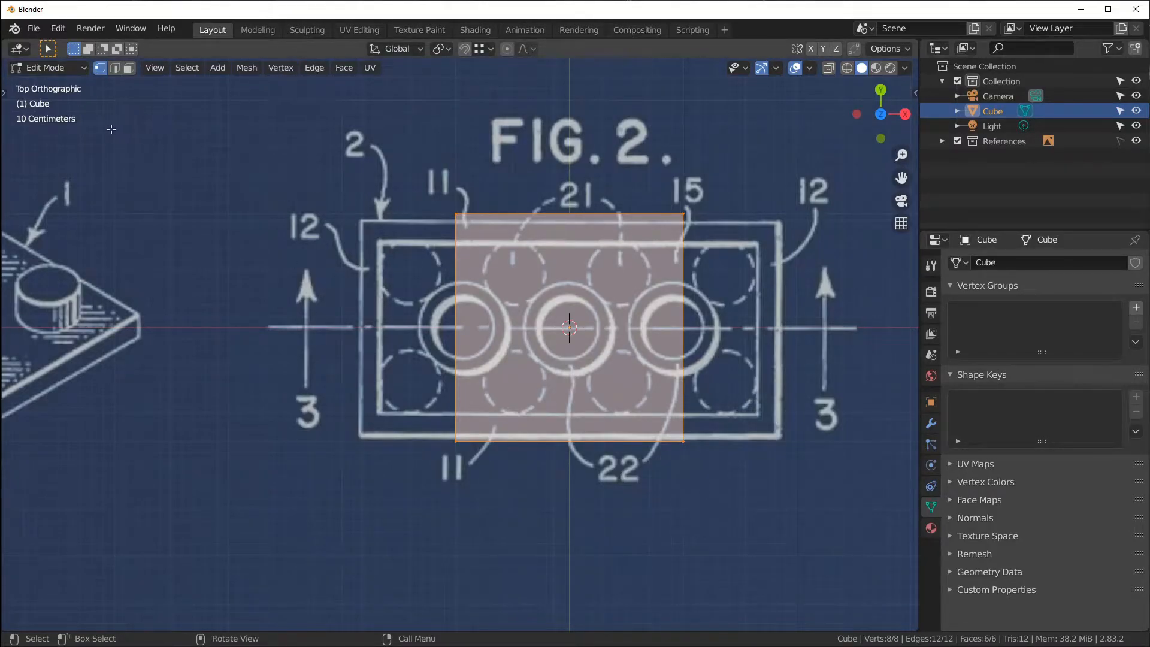
# - Examine the Edit Mode commands for selecting, adding primitives and transforming or editing the mesh
pyautogui.click(157, 69)
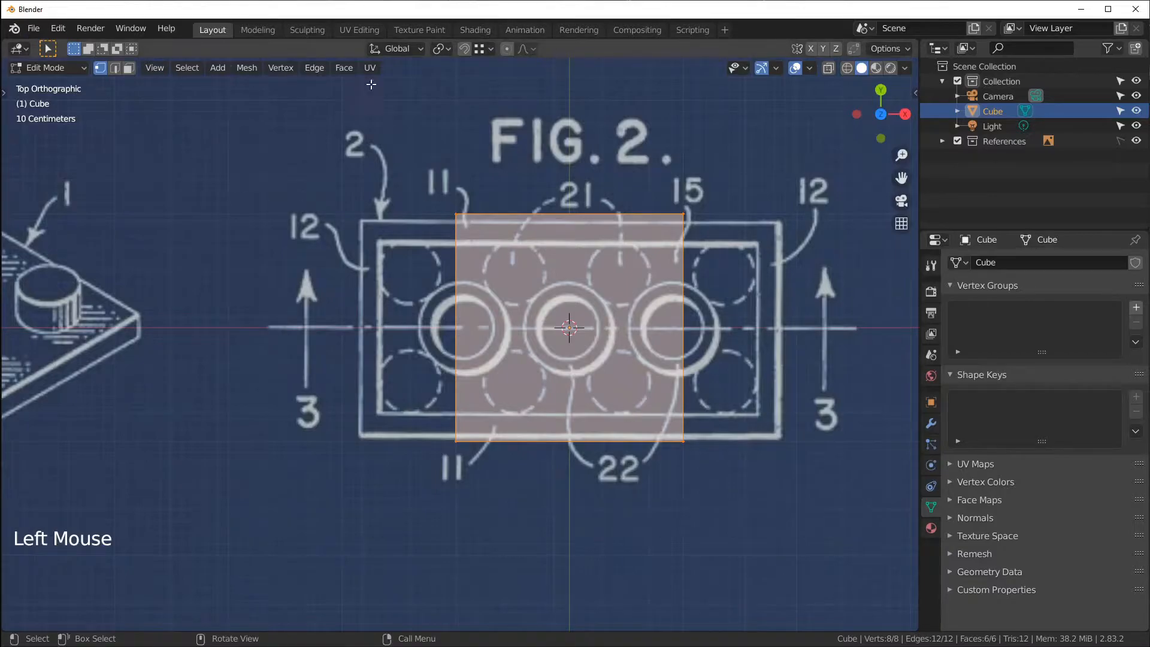
pyautogui.click(190, 73)
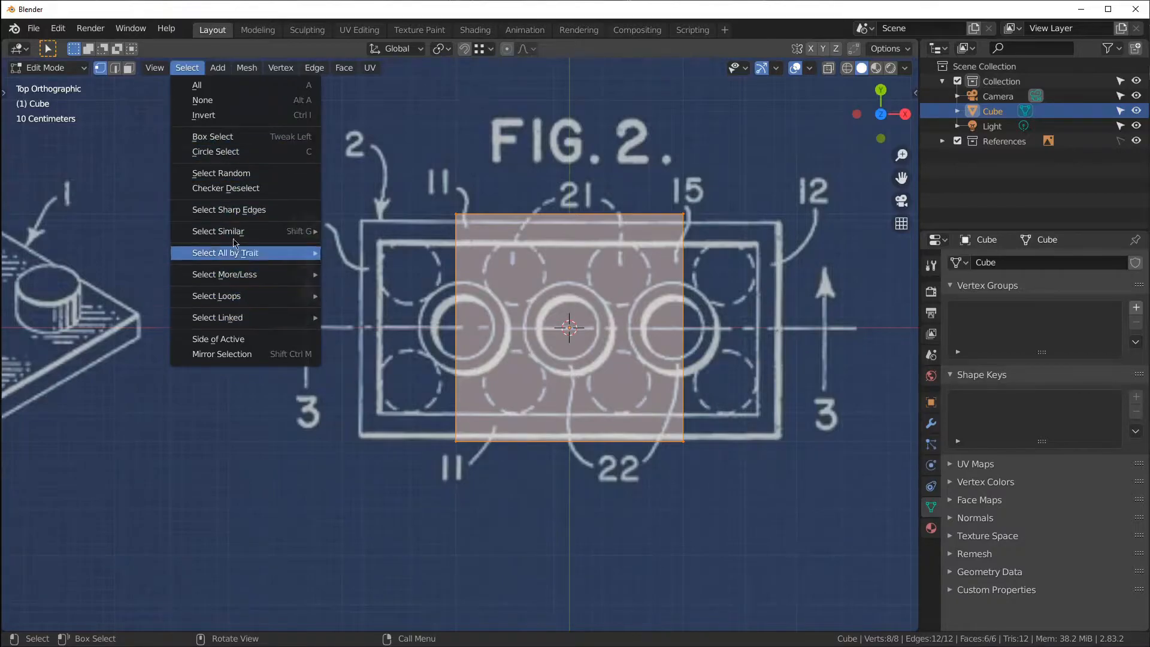
pyautogui.click(219, 68)
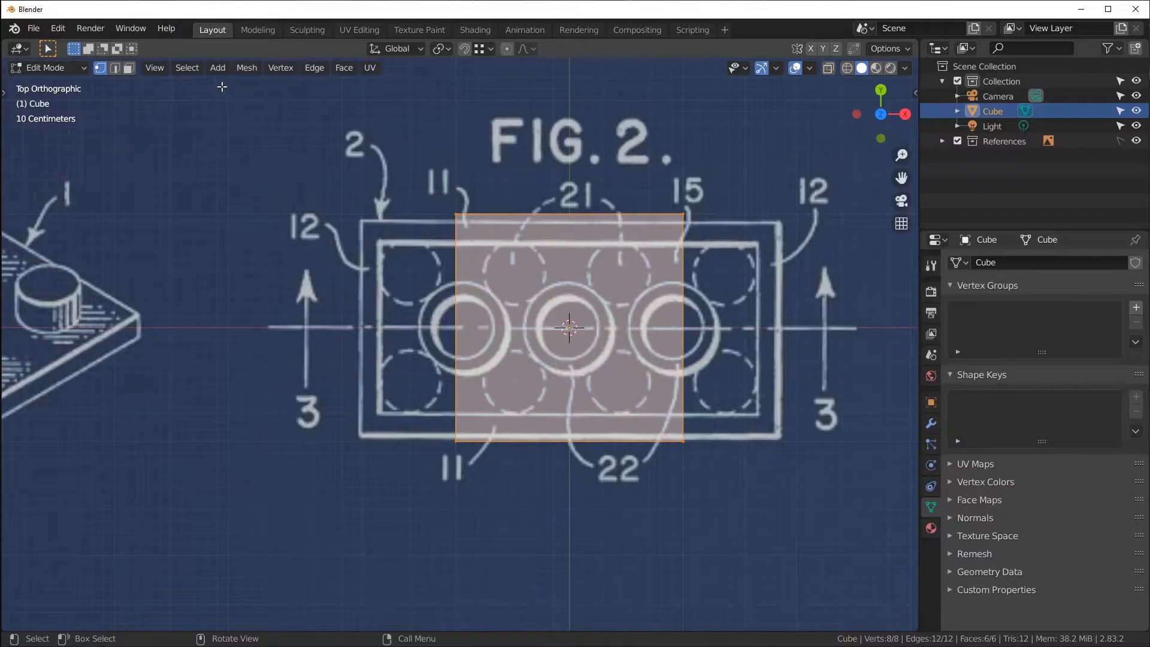
pyautogui.click(218, 68)
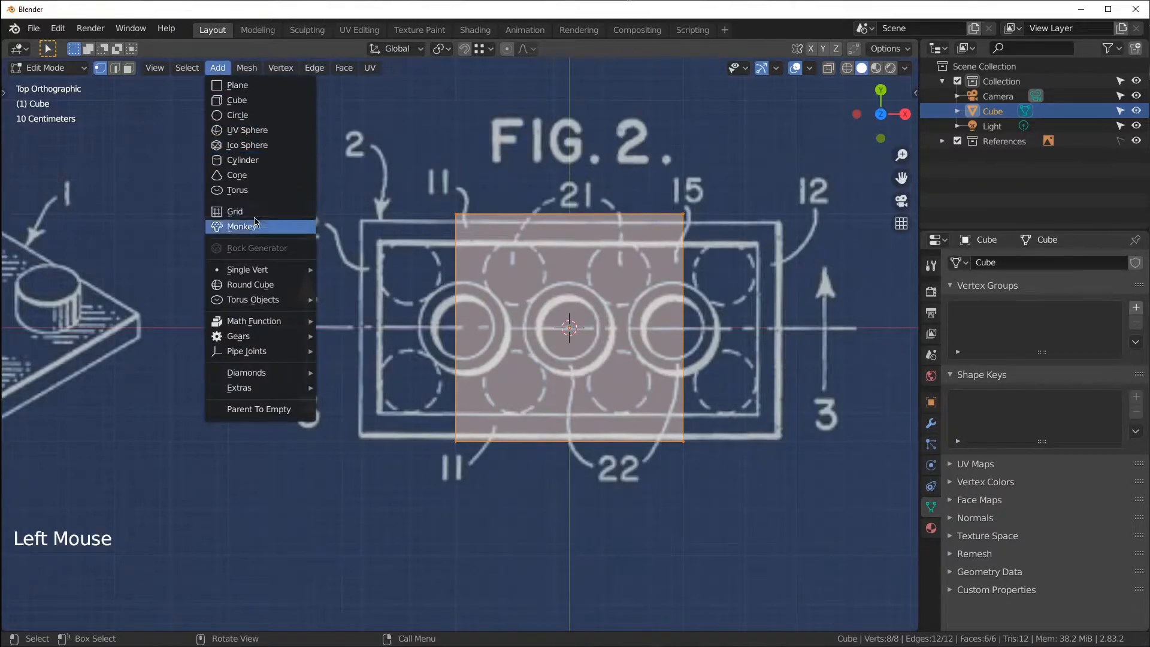
pyautogui.click(246, 68)
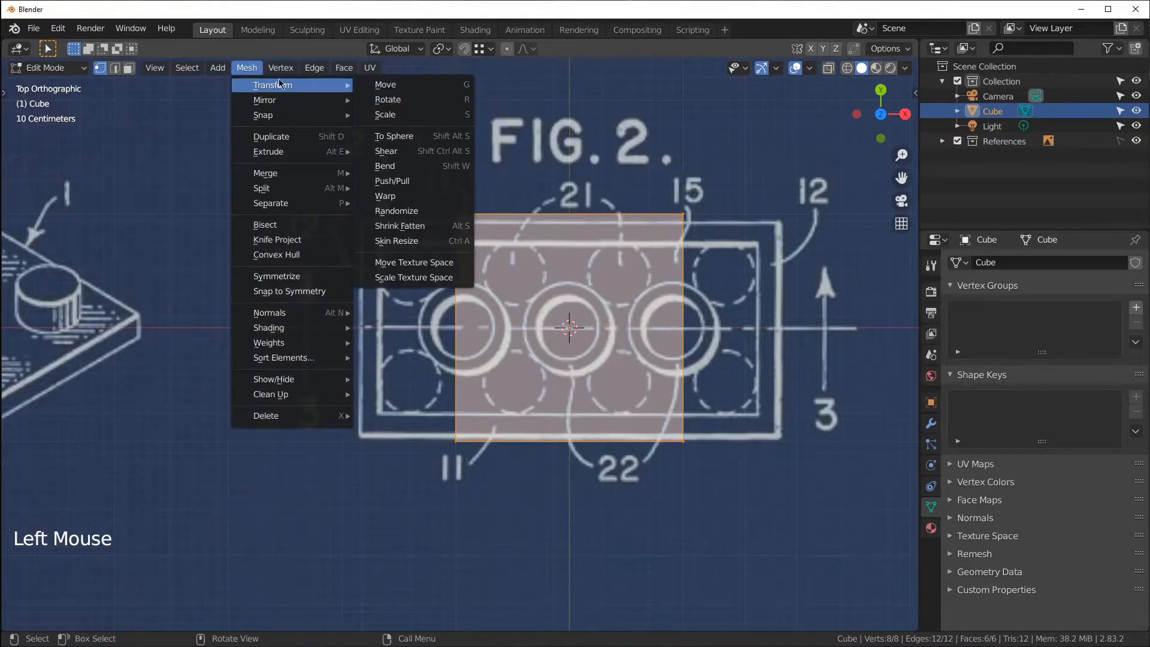
pyautogui.moveTo(296, 189)
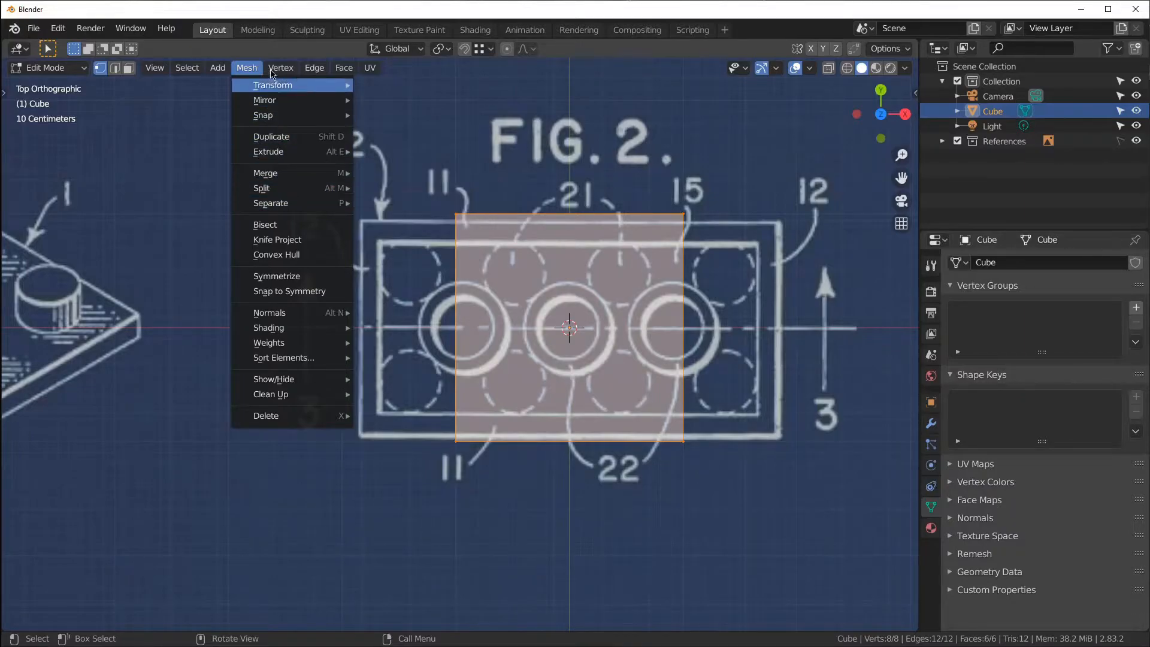
# - Look through the Edit Mode commands available for vertices, edges, faces and UVs
pyautogui.moveTo(281, 71)
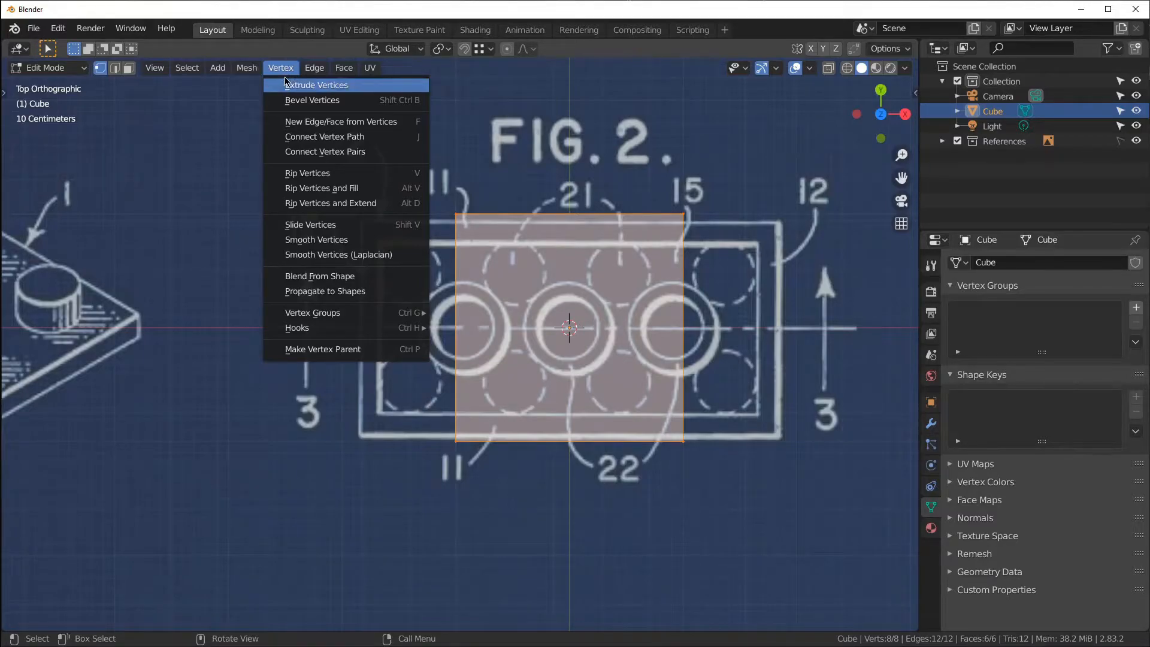
pyautogui.click(314, 69)
pyautogui.moveTo(343, 79)
pyautogui.moveTo(315, 69)
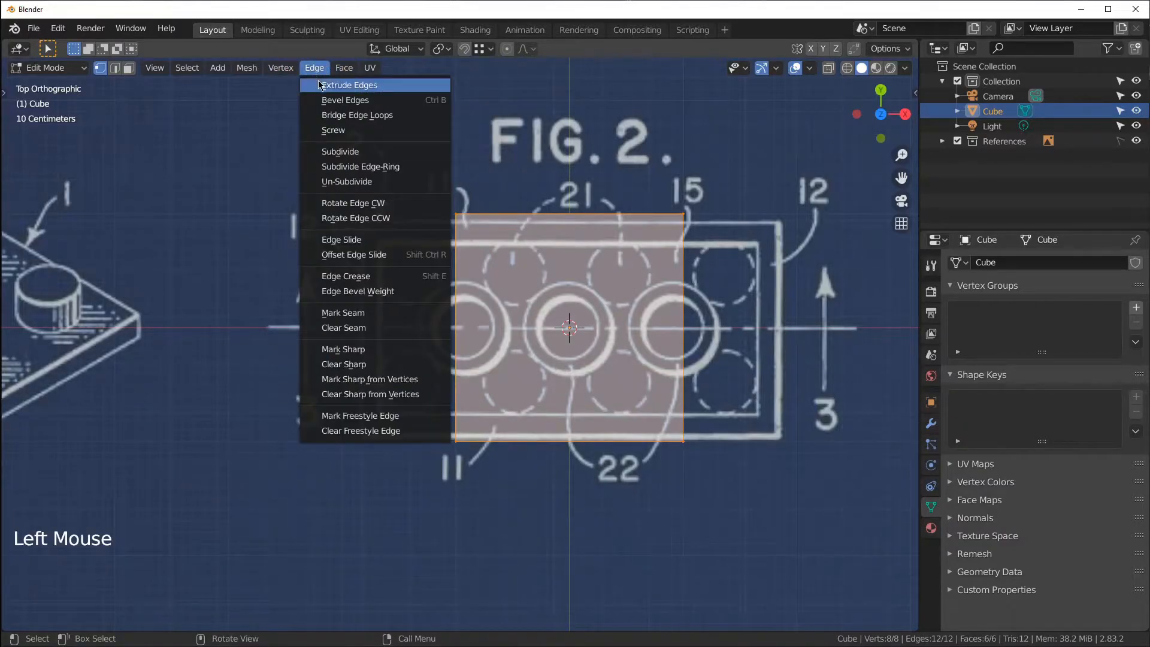
pyautogui.click(314, 67)
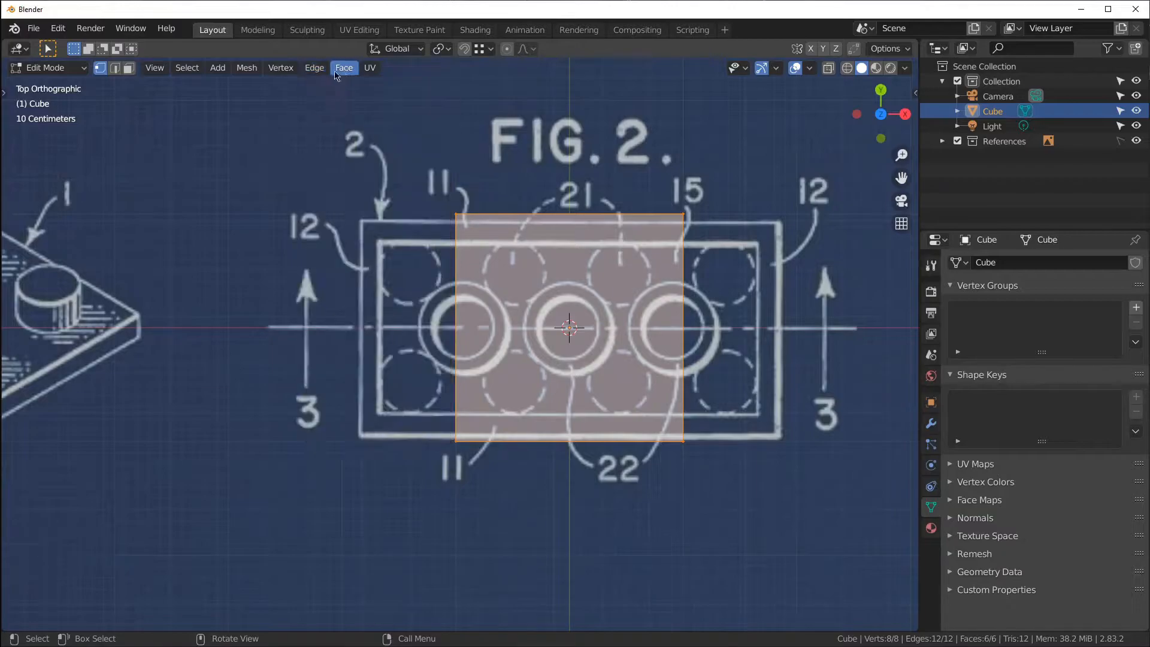
pyautogui.click(343, 69)
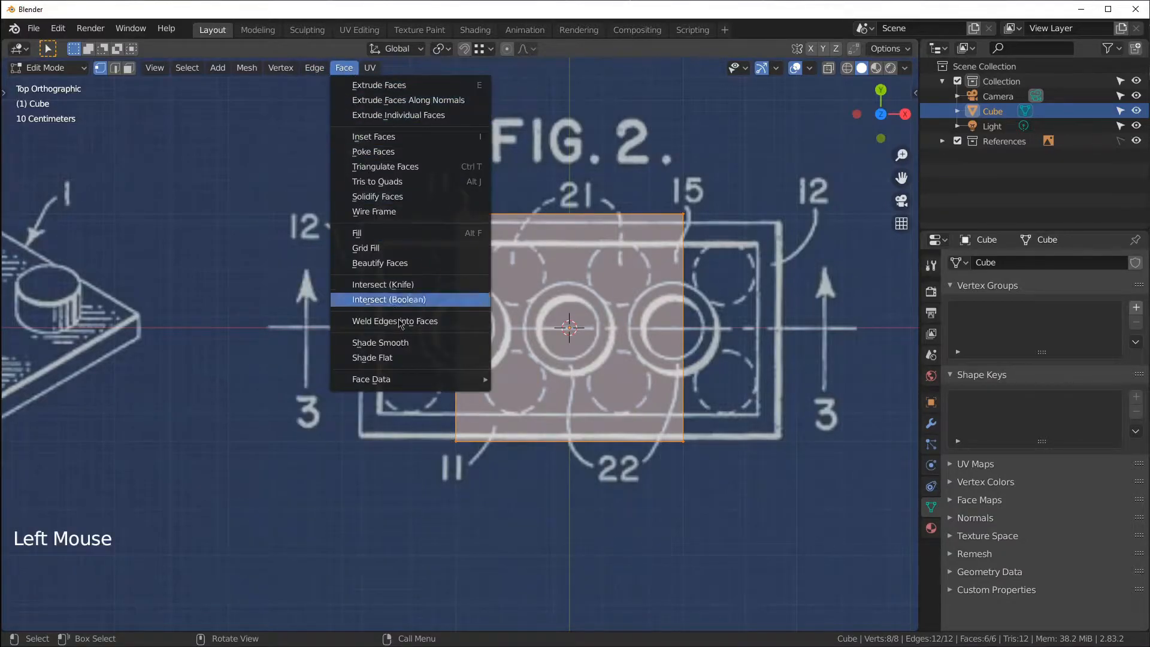
pyautogui.click(357, 70)
pyautogui.click(368, 68)
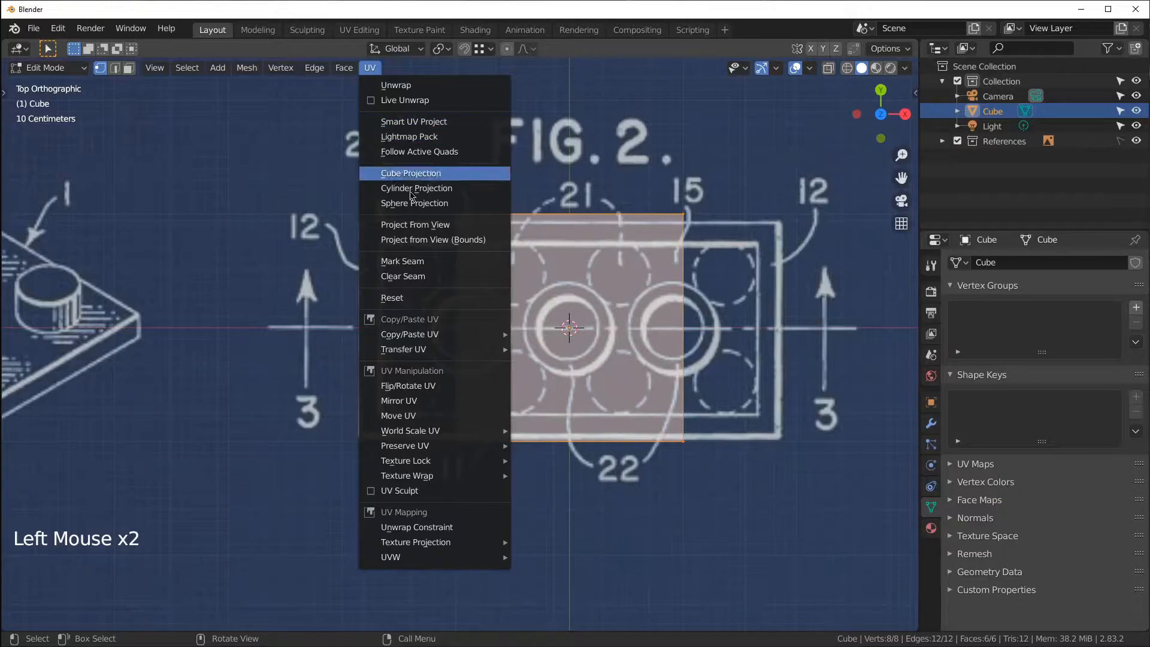
pyautogui.click(377, 83)
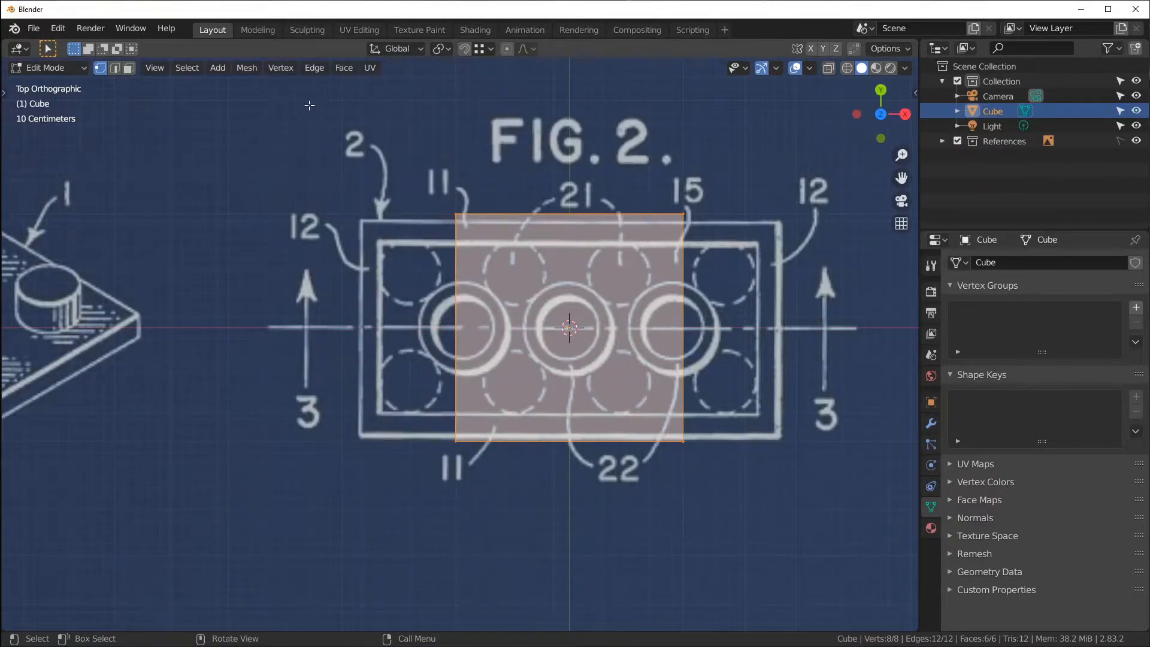
# - Annotate a bracket-like line beneath the Vertex, Edge, Face and UV headings
pyautogui.press('d')
pyautogui.moveTo(262, 83); pyautogui.dragTo(277, 96)
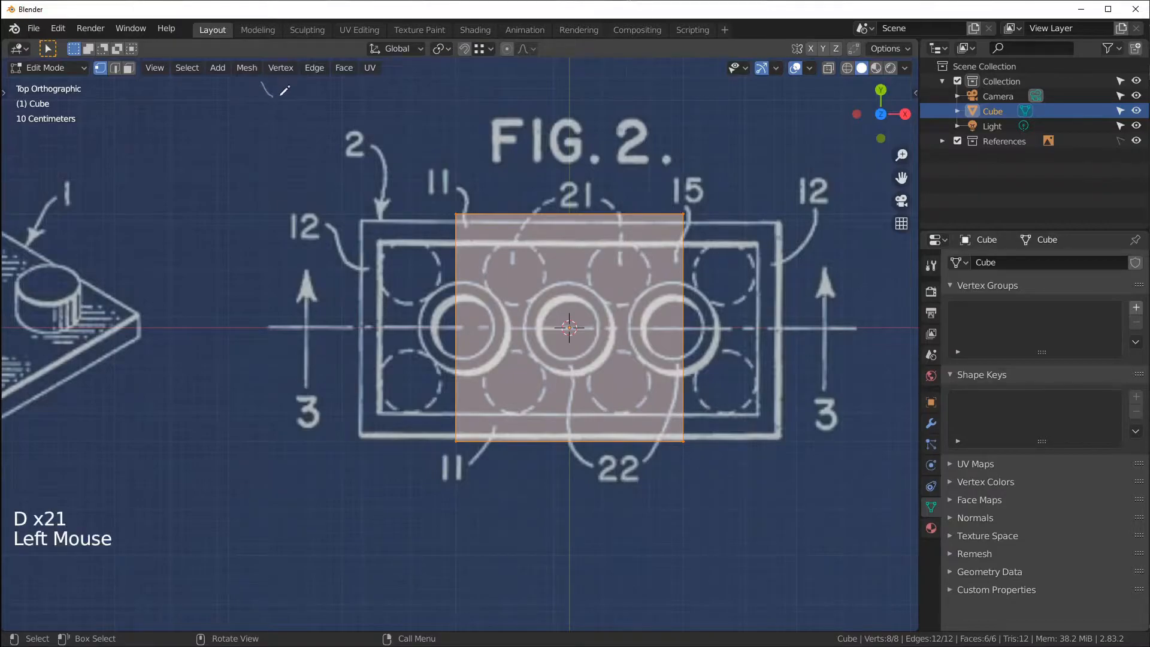
pyautogui.moveTo(347, 85); pyautogui.dragTo(391, 81)
pyautogui.press('d')
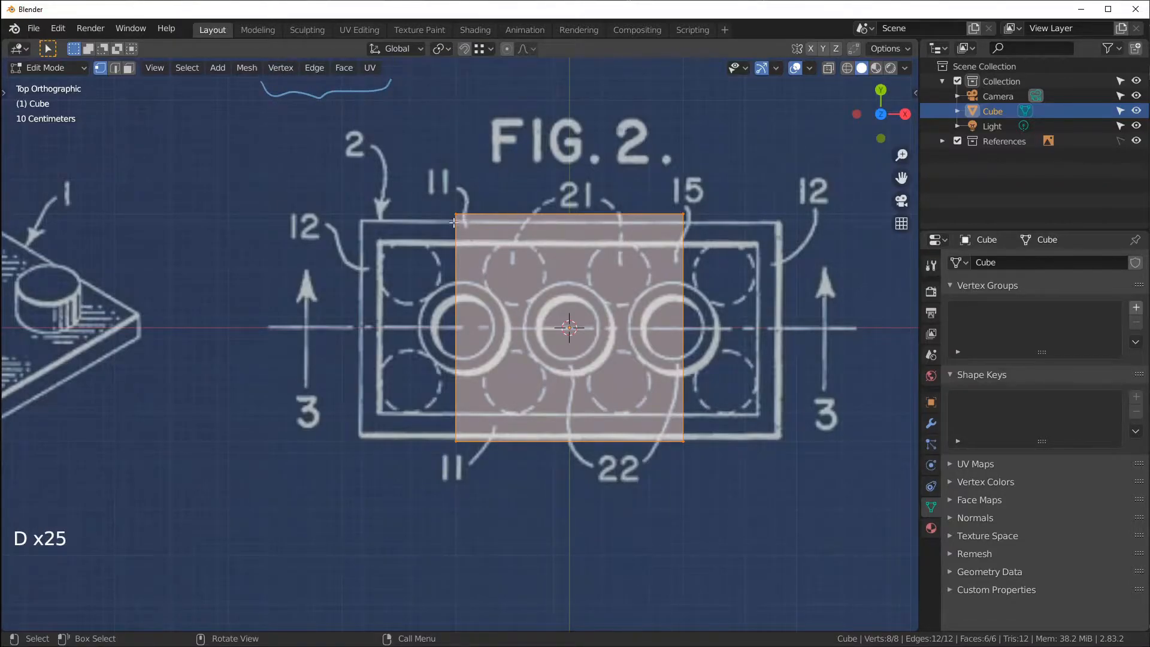
# - Show the cube as a deselected wireframe in perspective and erase the bracket annotation
pyautogui.click(848, 70)
pyautogui.moveTo(722, 167)
pyautogui.mouseDown(button='middle')
pyautogui.moveTo(668, 254)
pyautogui.moveTo(693, 172)
pyautogui.moveTo(729, 185)
pyautogui.moveTo(691, 185)
pyautogui.moveTo(714, 186)
pyautogui.mouseUp(button='middle')
pyautogui.click(668, 203)
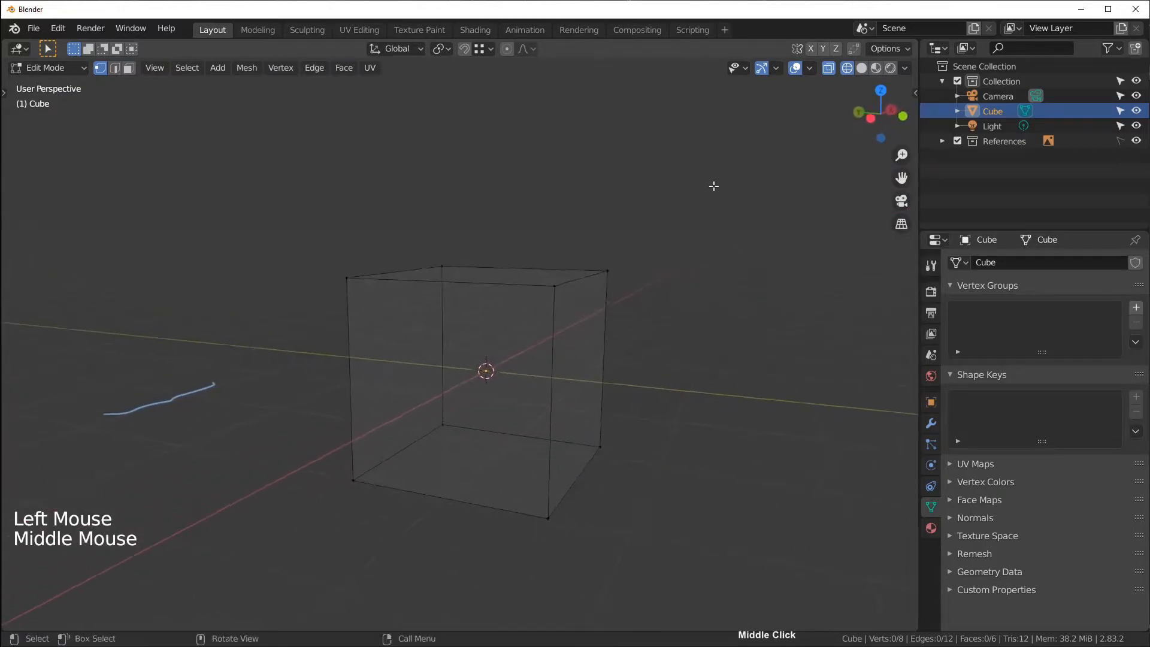
pyautogui.moveTo(623, 214); pyautogui.dragTo(411, 285, button='middle')
pyautogui.press('d')
pyautogui.moveTo(172, 377); pyautogui.dragTo(269, 342, button='right')
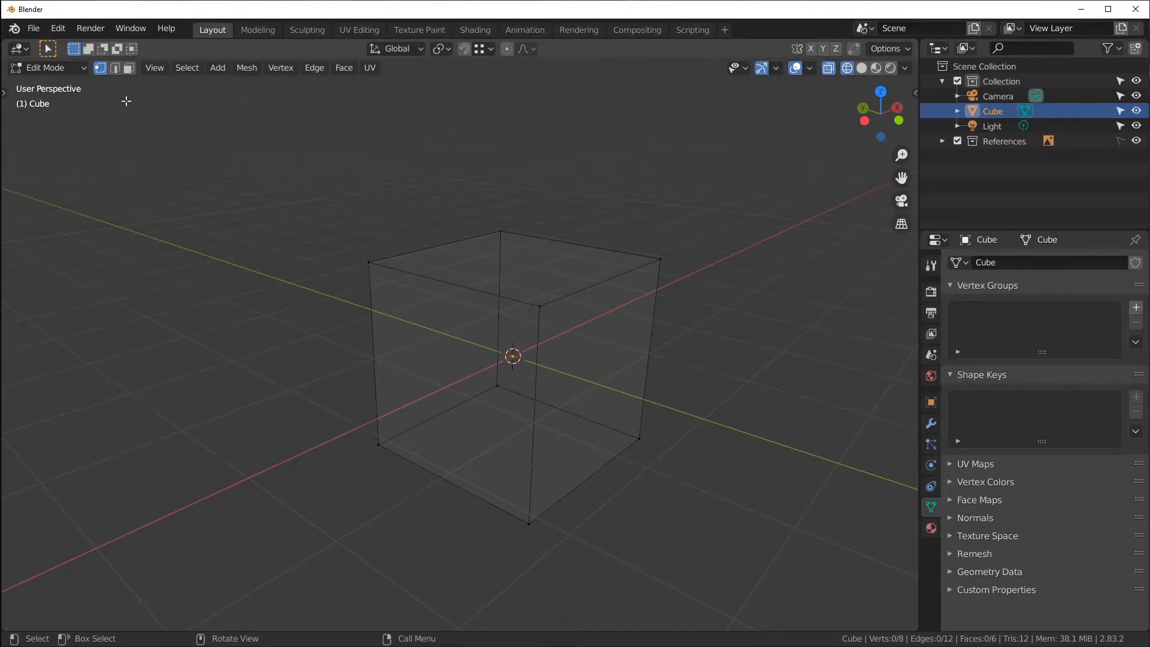
# - Draw annotation arrows pointing to the vertex selection mode and the Vertex heading
pyautogui.moveTo(100, 86)
pyautogui.mouseDown()
pyautogui.moveTo(102, 113)
pyautogui.moveTo(106, 92)
pyautogui.mouseUp()
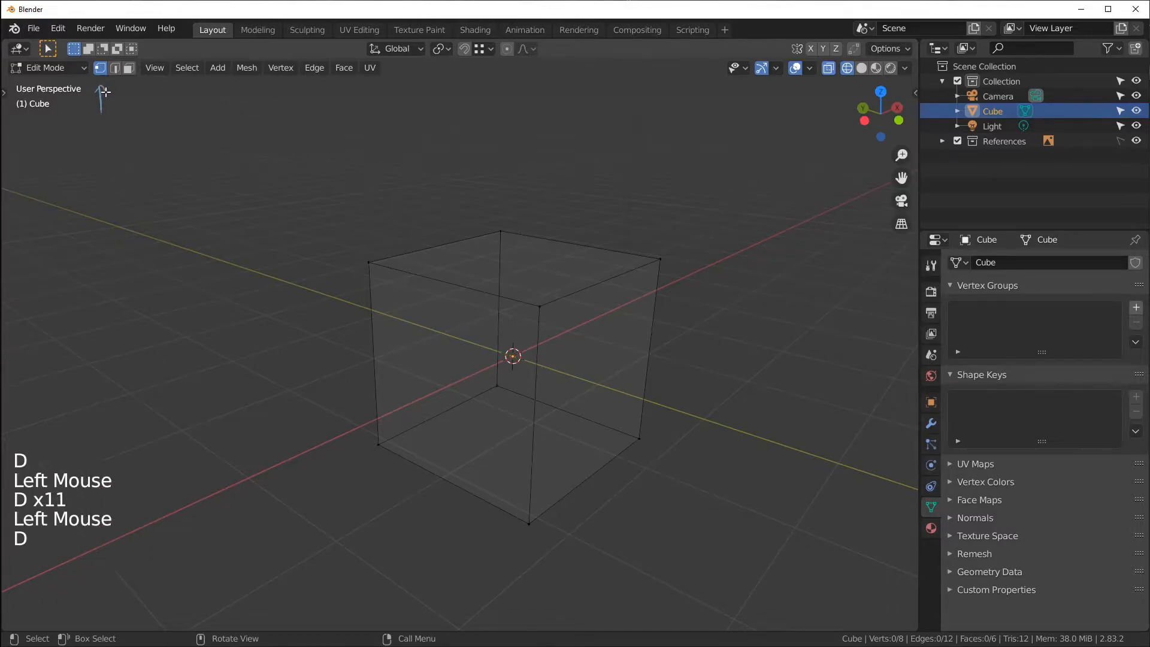
pyautogui.press('d')
pyautogui.moveTo(279, 94)
pyautogui.mouseDown()
pyautogui.moveTo(292, 92)
pyautogui.moveTo(287, 117)
pyautogui.mouseUp()
# - Draw an annotation circle around each of the cube's eight vertices
pyautogui.moveTo(503, 227); pyautogui.dragTo(496, 224)
pyautogui.click(657, 248)
pyautogui.moveTo(657, 248); pyautogui.dragTo(650, 257)
pyautogui.moveTo(641, 416); pyautogui.dragTo(634, 427)
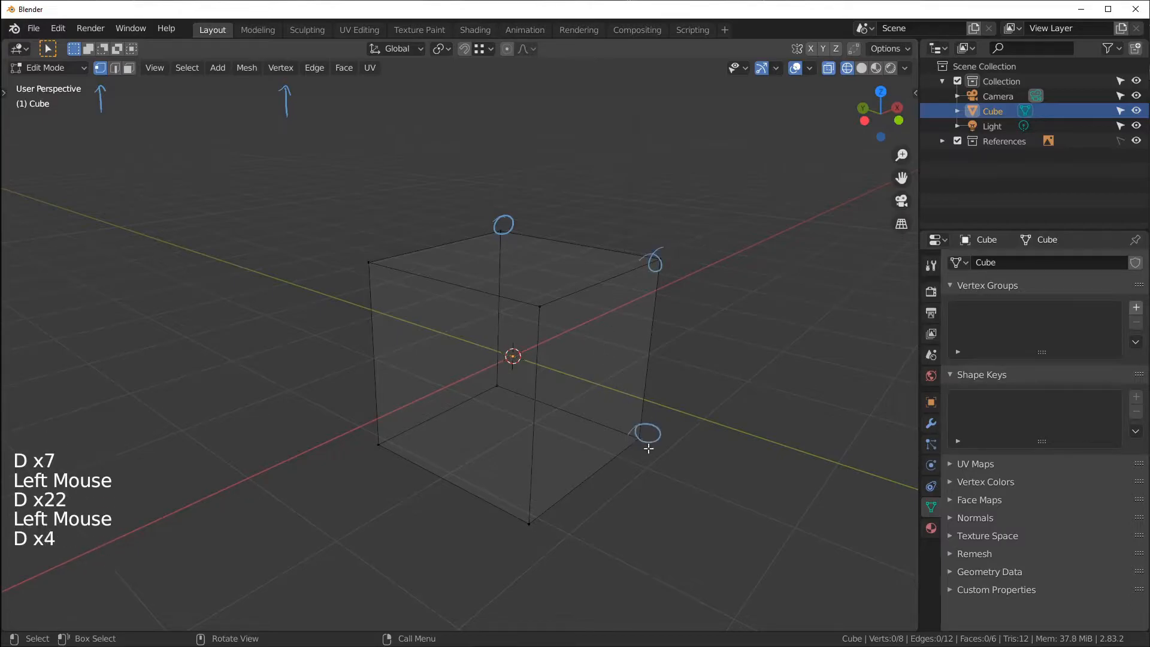
pyautogui.moveTo(532, 520); pyautogui.dragTo(523, 508)
pyautogui.moveTo(531, 298); pyautogui.dragTo(527, 302)
pyautogui.moveTo(494, 370); pyautogui.dragTo(480, 372)
pyautogui.moveTo(385, 442); pyautogui.dragTo(367, 427)
pyautogui.moveTo(351, 260); pyautogui.dragTo(382, 261)
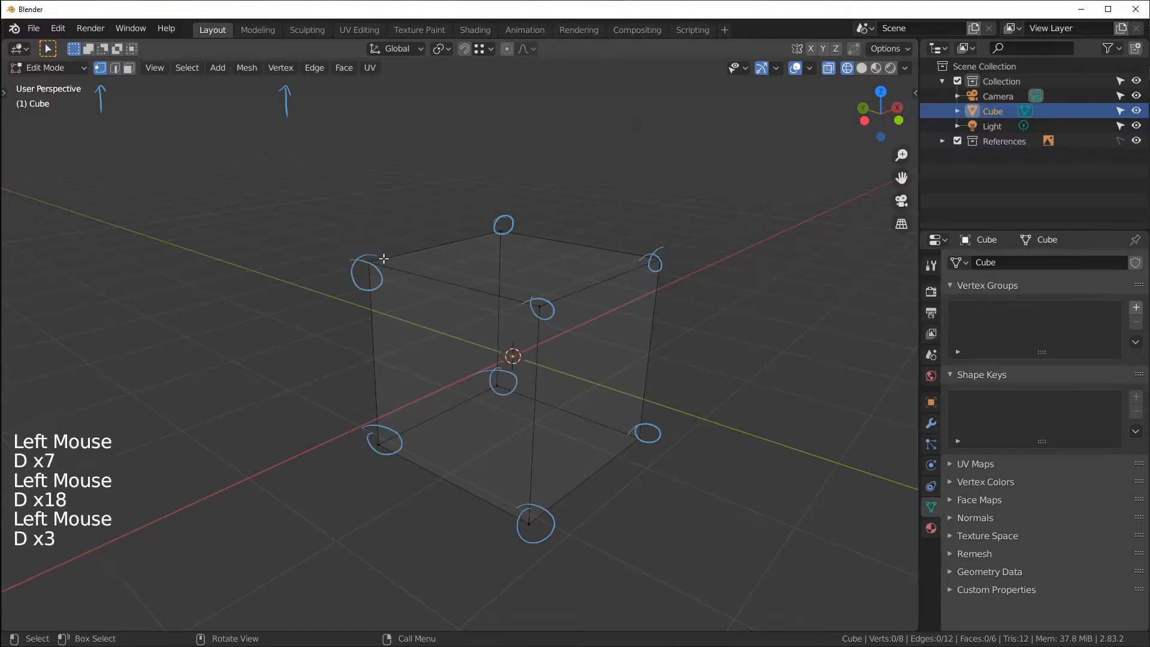
# - Erase the vertex circles and both arrows, keeping vertex selection mode active
pyautogui.moveTo(365, 253)
pyautogui.mouseDown(button='right')
pyautogui.moveTo(382, 294)
pyautogui.moveTo(393, 444)
pyautogui.moveTo(544, 534)
pyautogui.moveTo(581, 480)
pyautogui.moveTo(665, 423)
pyautogui.moveTo(483, 380)
pyautogui.moveTo(533, 353)
pyautogui.moveTo(542, 310)
pyautogui.moveTo(503, 216)
pyautogui.moveTo(662, 267)
pyautogui.moveTo(662, 252)
pyautogui.mouseUp(button='right')
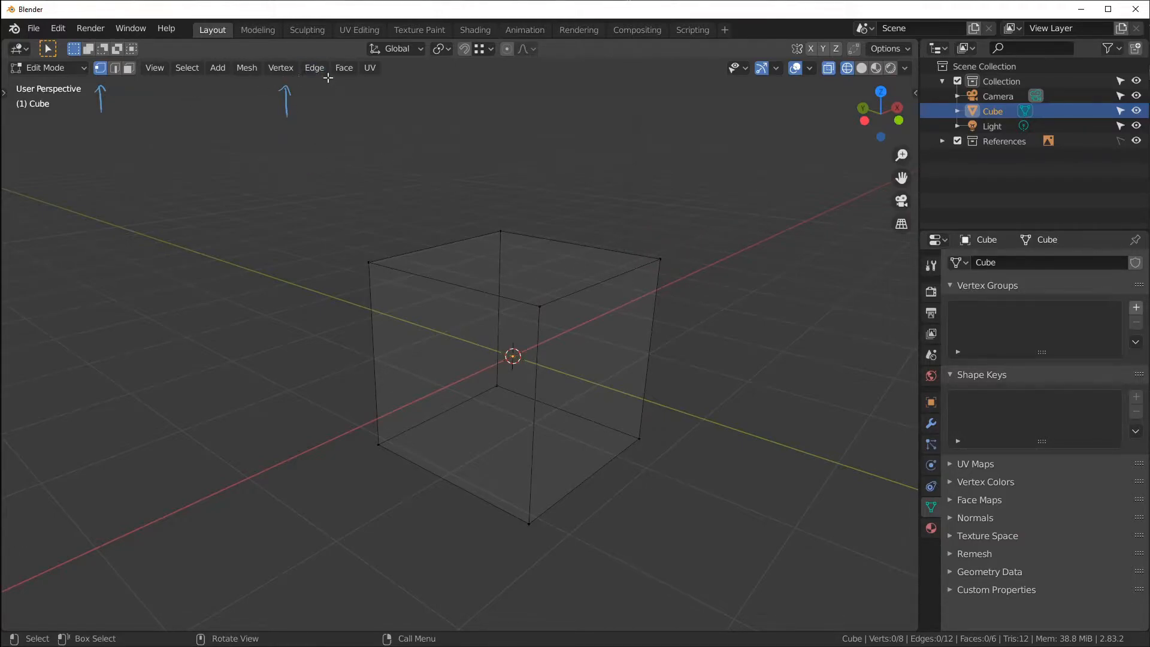
pyautogui.moveTo(268, 178)
pyautogui.mouseDown(button='right')
pyautogui.moveTo(289, 106)
pyautogui.moveTo(95, 90)
pyautogui.moveTo(116, 120)
pyautogui.mouseUp(button='right')
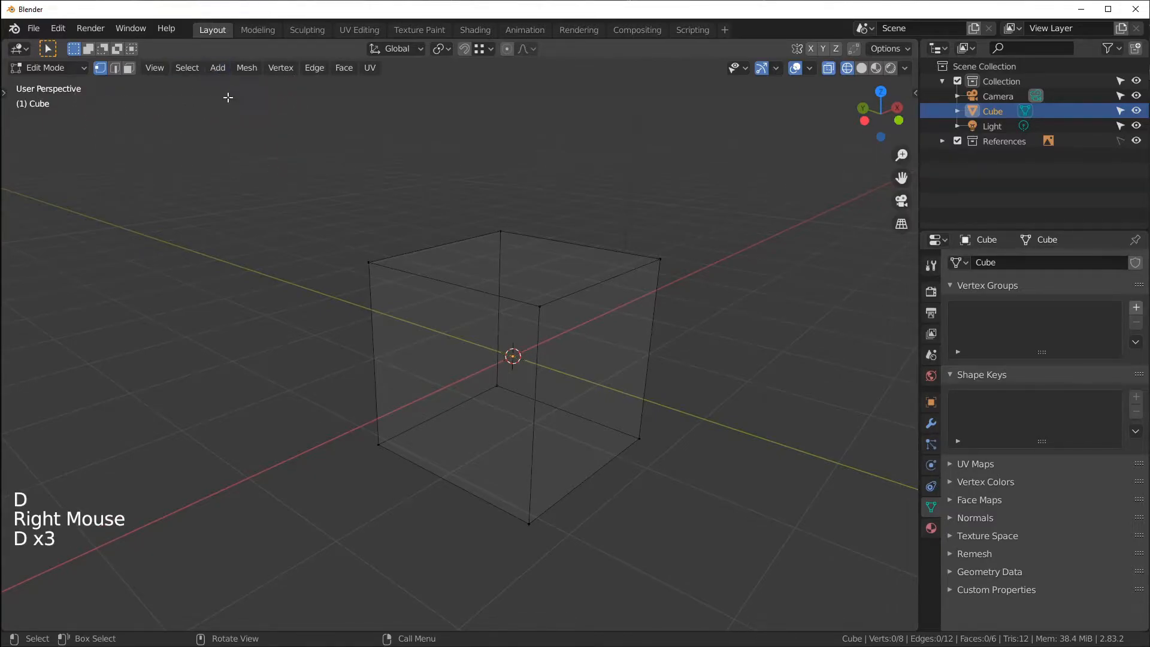
pyautogui.press('1')
# - Mark the edge selection mode with an arrow and one upper cube edge with a capped line, and erase both marks
pyautogui.press('d')
pyautogui.moveTo(115, 113)
pyautogui.mouseDown()
pyautogui.moveTo(112, 81)
pyautogui.moveTo(120, 89)
pyautogui.mouseUp()
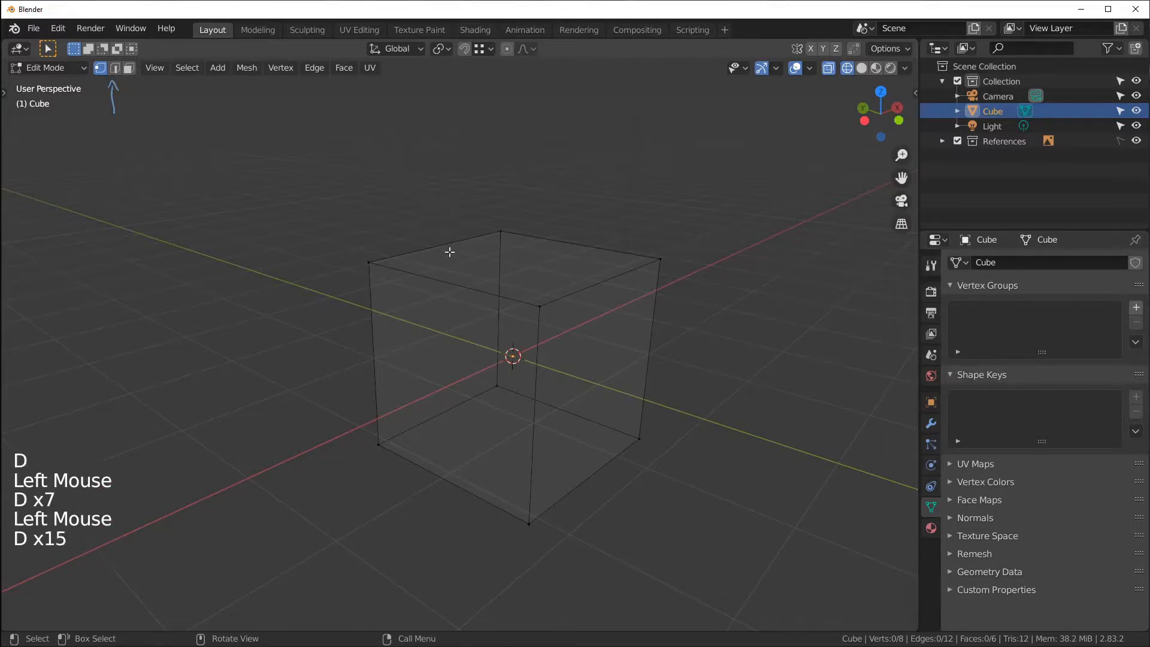
pyautogui.click(355, 256)
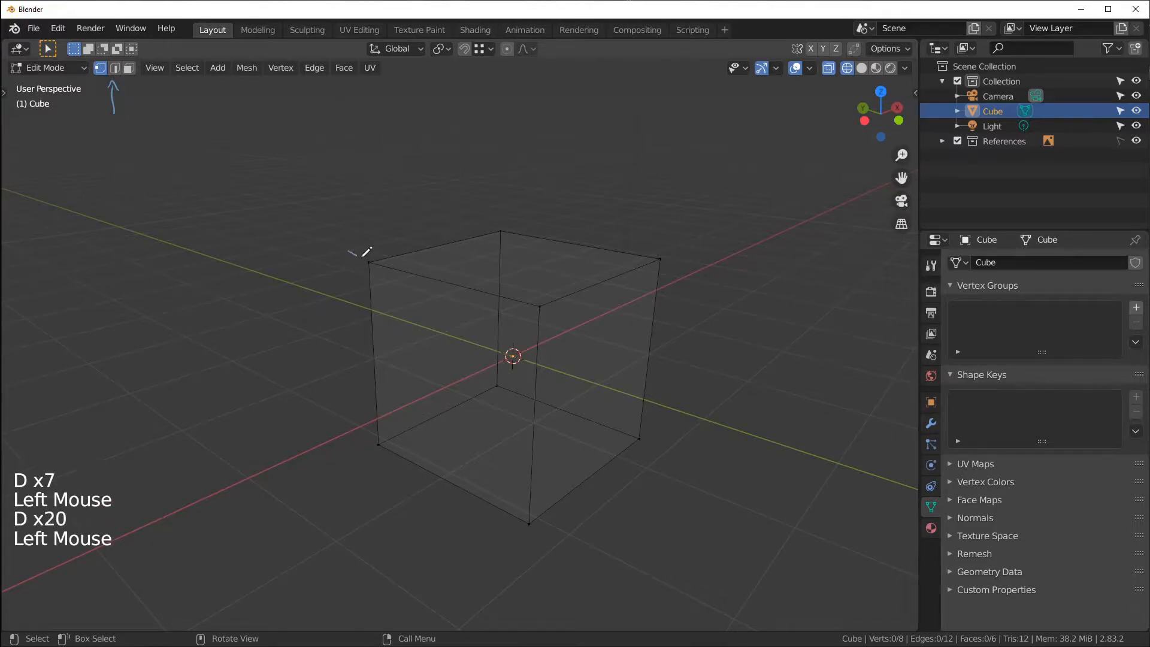
pyautogui.moveTo(355, 256)
pyautogui.mouseDown()
pyautogui.moveTo(436, 225)
pyautogui.moveTo(498, 222)
pyautogui.mouseUp()
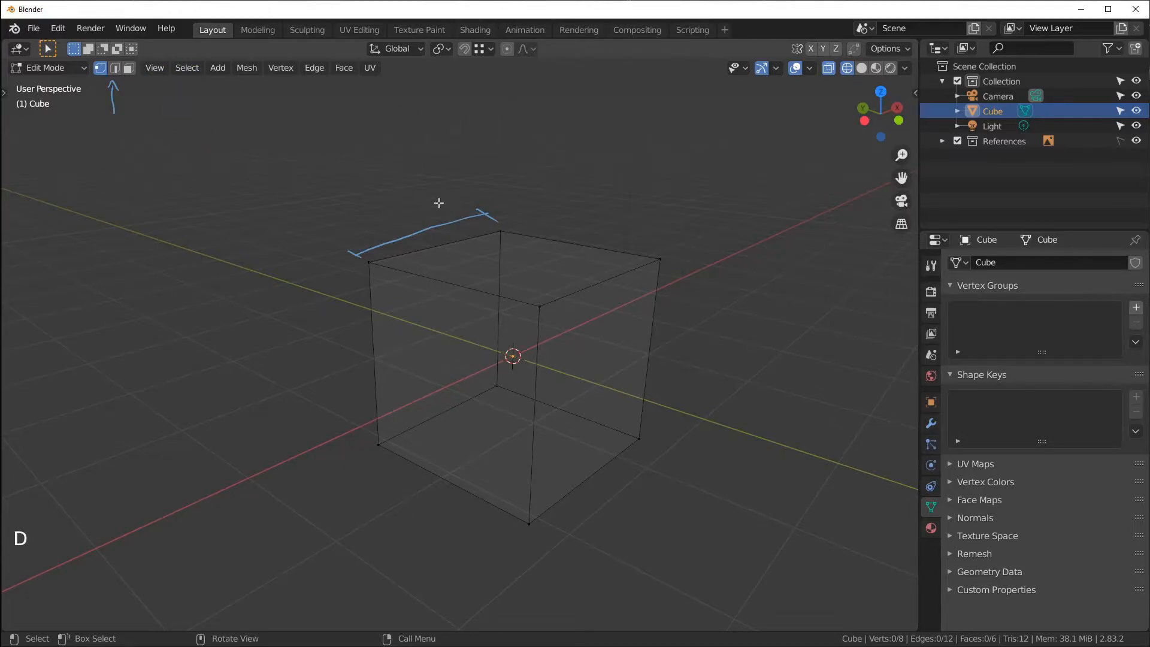
pyautogui.moveTo(359, 239)
pyautogui.mouseDown(button='right')
pyautogui.moveTo(341, 252)
pyautogui.moveTo(488, 205)
pyautogui.moveTo(502, 216)
pyautogui.mouseUp(button='right')
pyautogui.moveTo(143, 101); pyautogui.dragTo(124, 88, button='right')
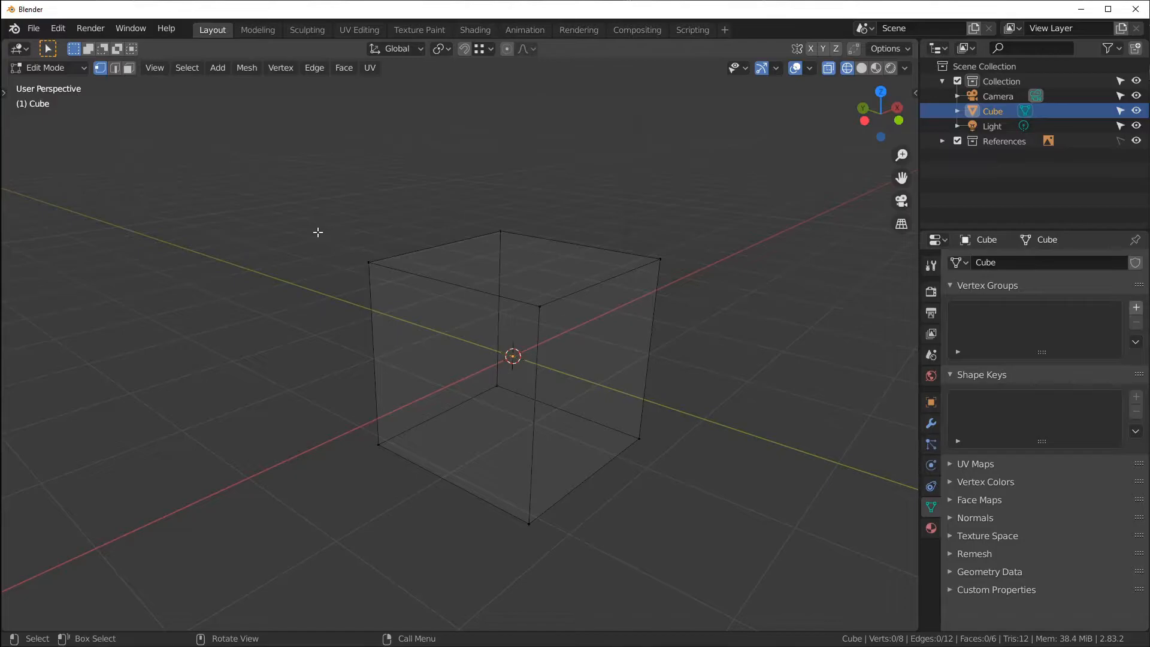
# - Try moving a single upper corner vertex of the cube in vertex selection mode
pyautogui.click(369, 262)
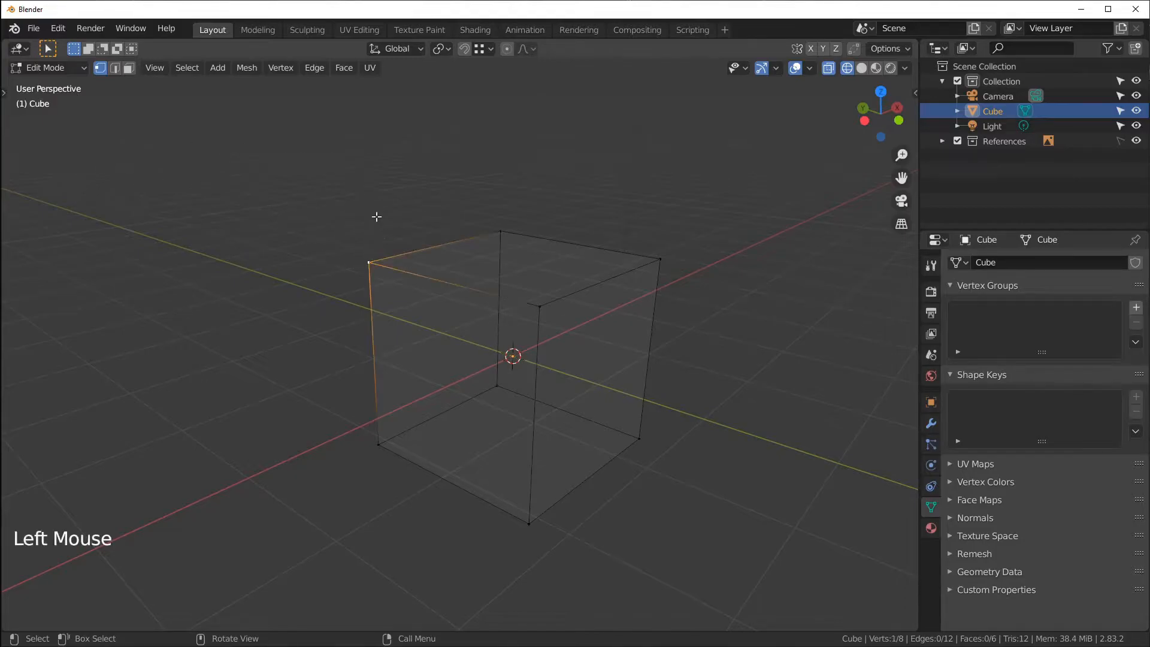
pyautogui.press('g')
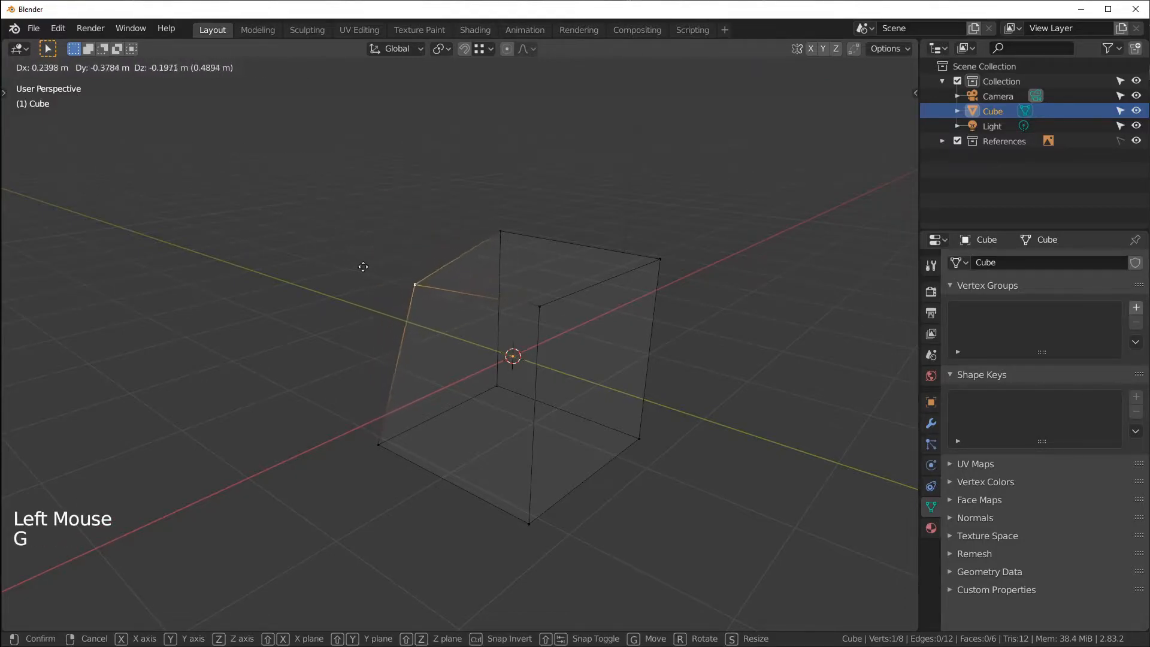
pyautogui.rightClick(389, 283)
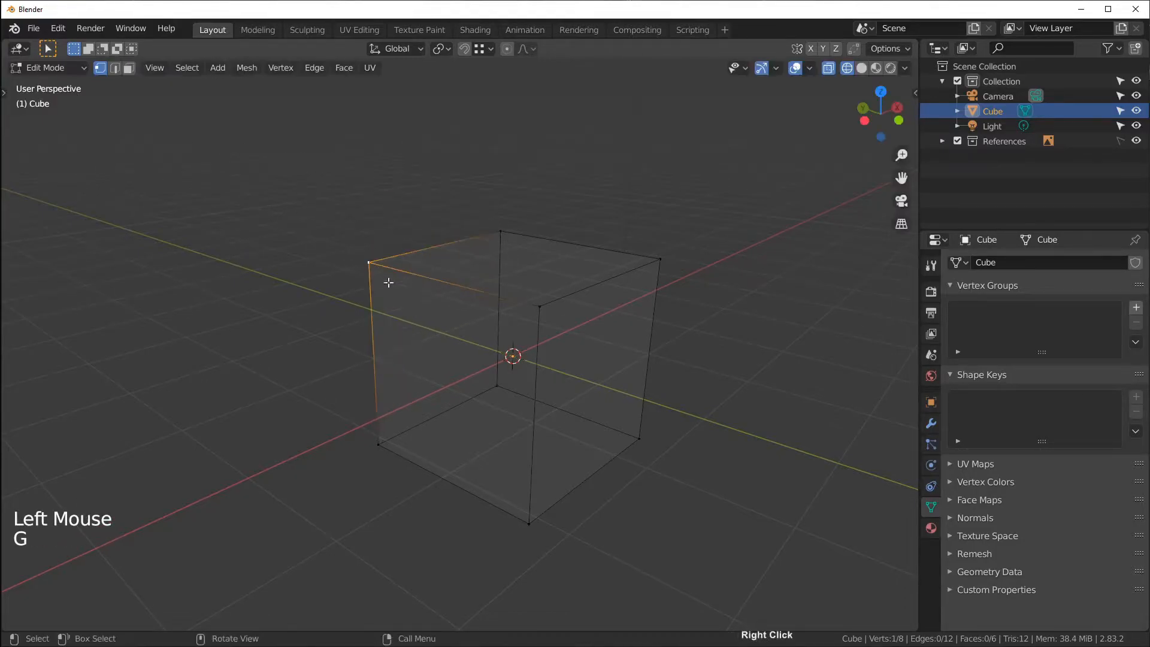
# - Try moving one upper edge of the cube in edge selection mode
pyautogui.click(115, 68)
pyautogui.click(430, 247)
pyautogui.press('g')
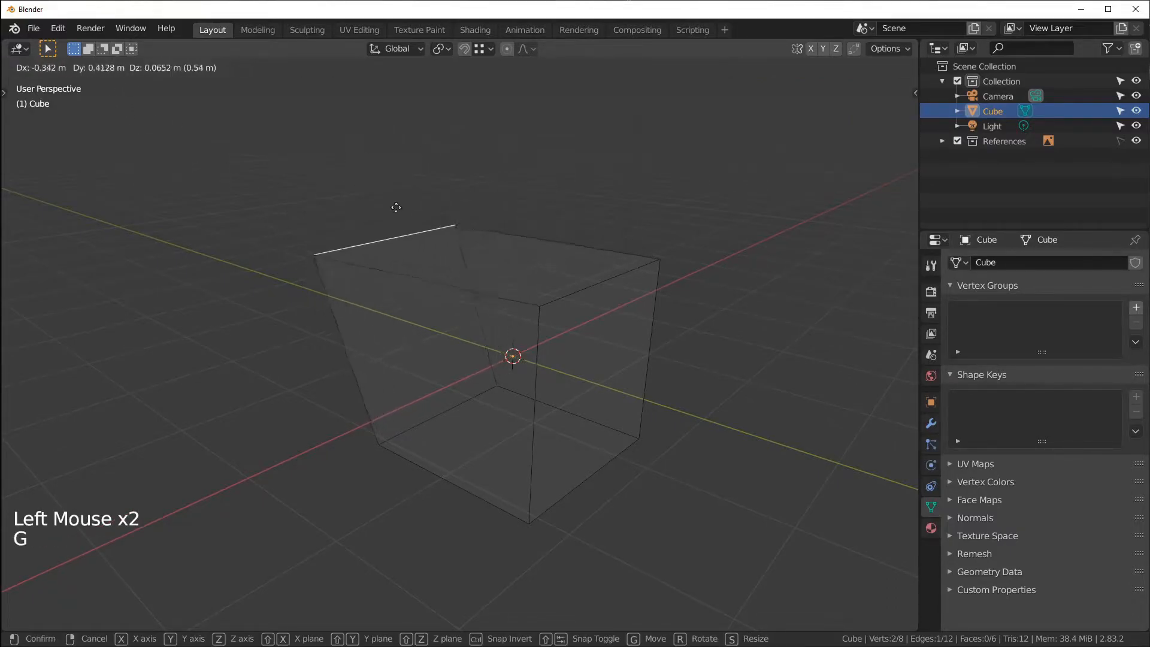
pyautogui.rightClick(426, 218)
# - Try moving the cube's top face in face selection mode
pyautogui.click(128, 68)
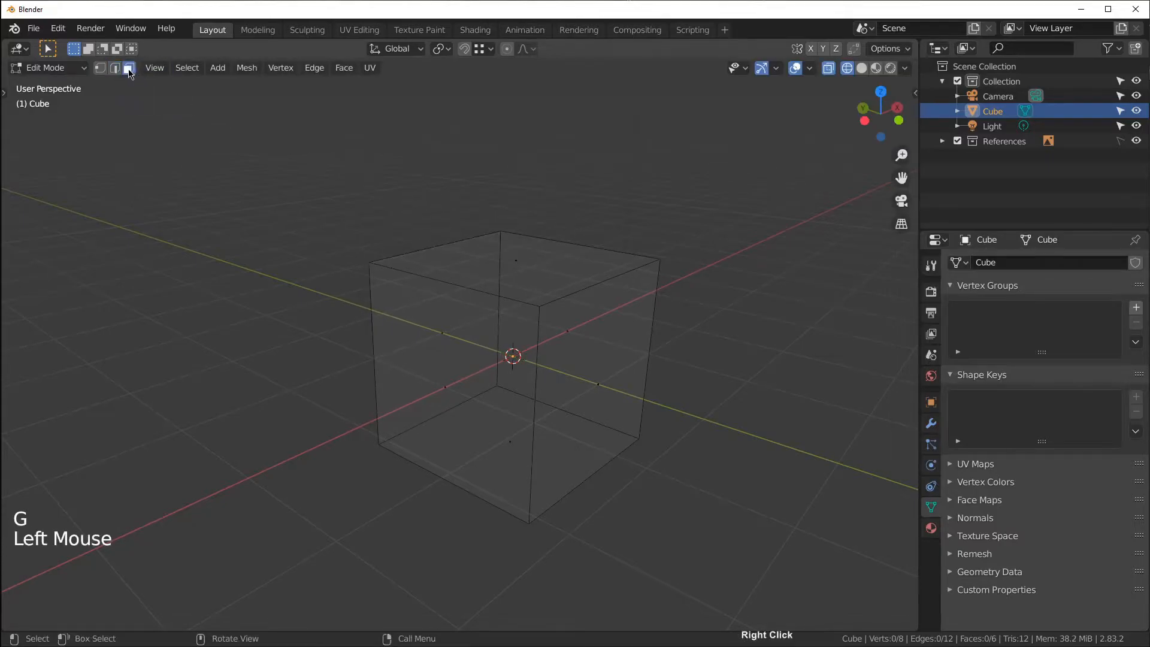
pyautogui.click(517, 266)
pyautogui.press('g')
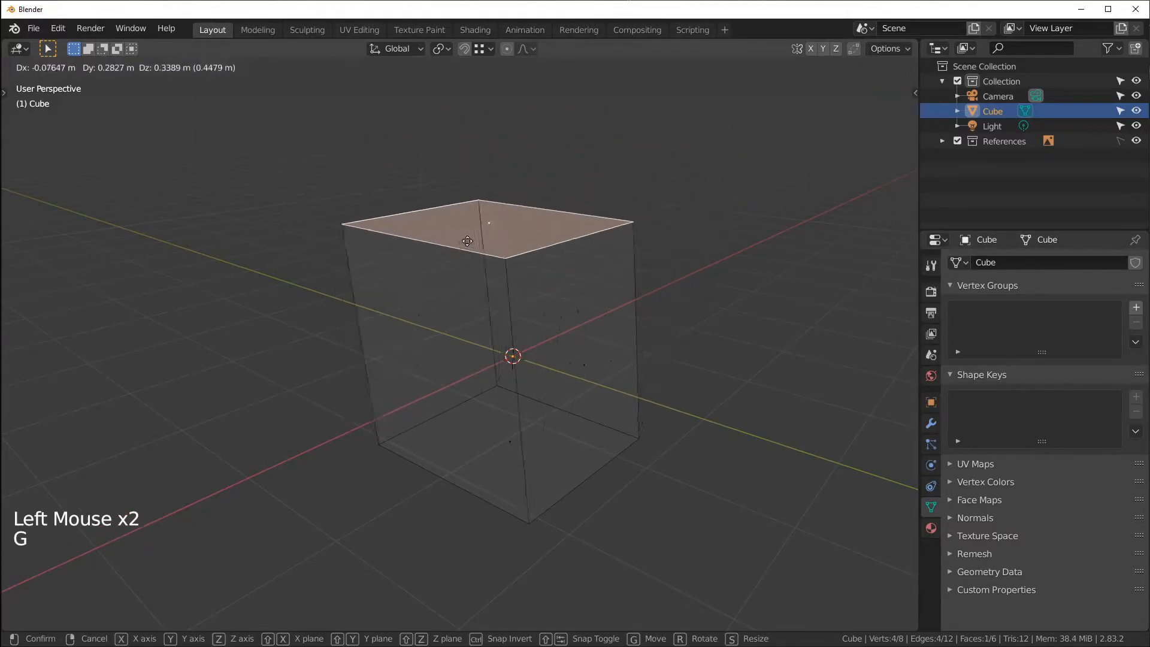
pyautogui.rightClick(495, 244)
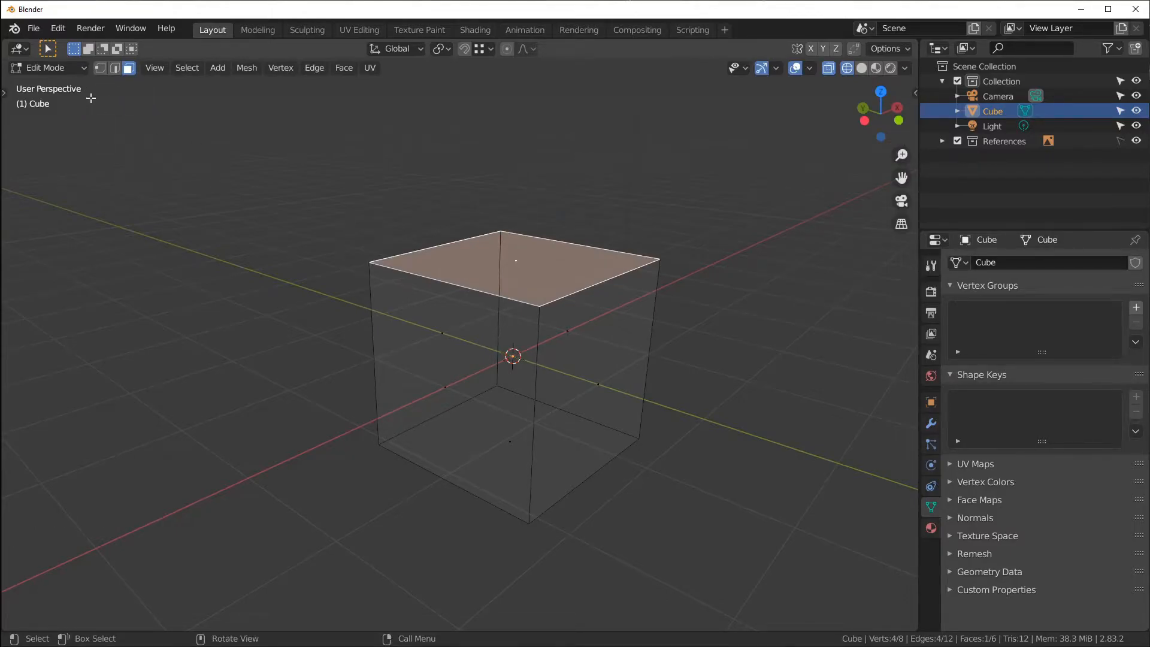
# - Annotate the three selection modes with 1 2 3, and select the cube's upper back vertex in vertex selection mode
pyautogui.moveTo(97, 86)
pyautogui.mouseDown()
pyautogui.moveTo(99, 104)
pyautogui.moveTo(125, 104)
pyautogui.mouseUp()
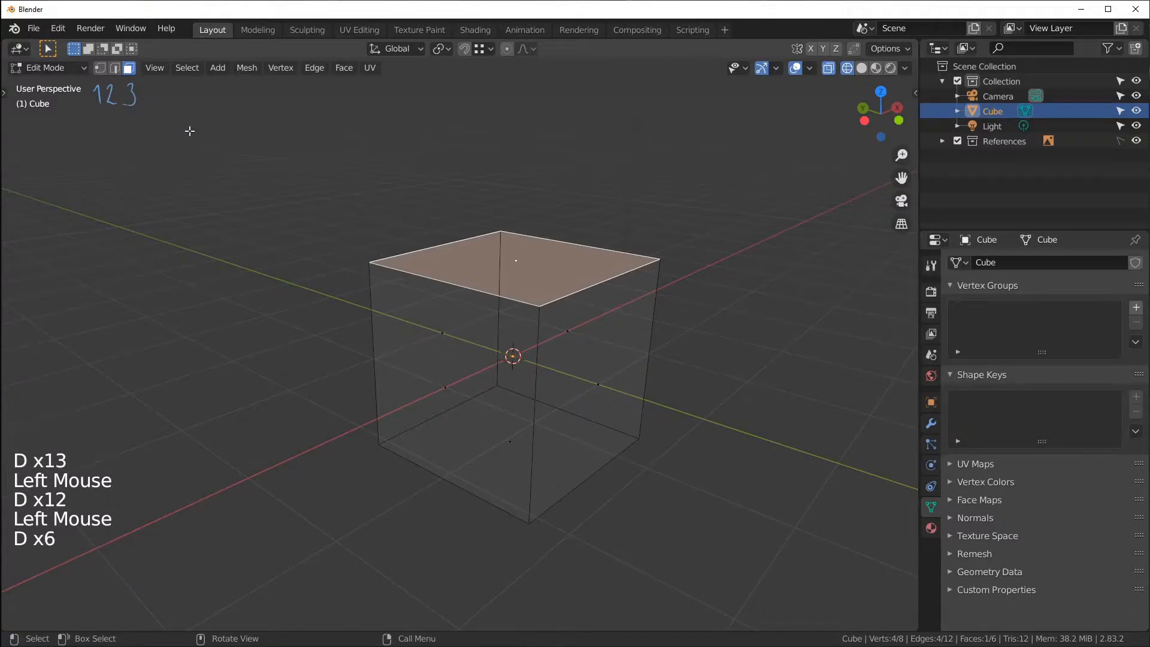
pyautogui.press('1')
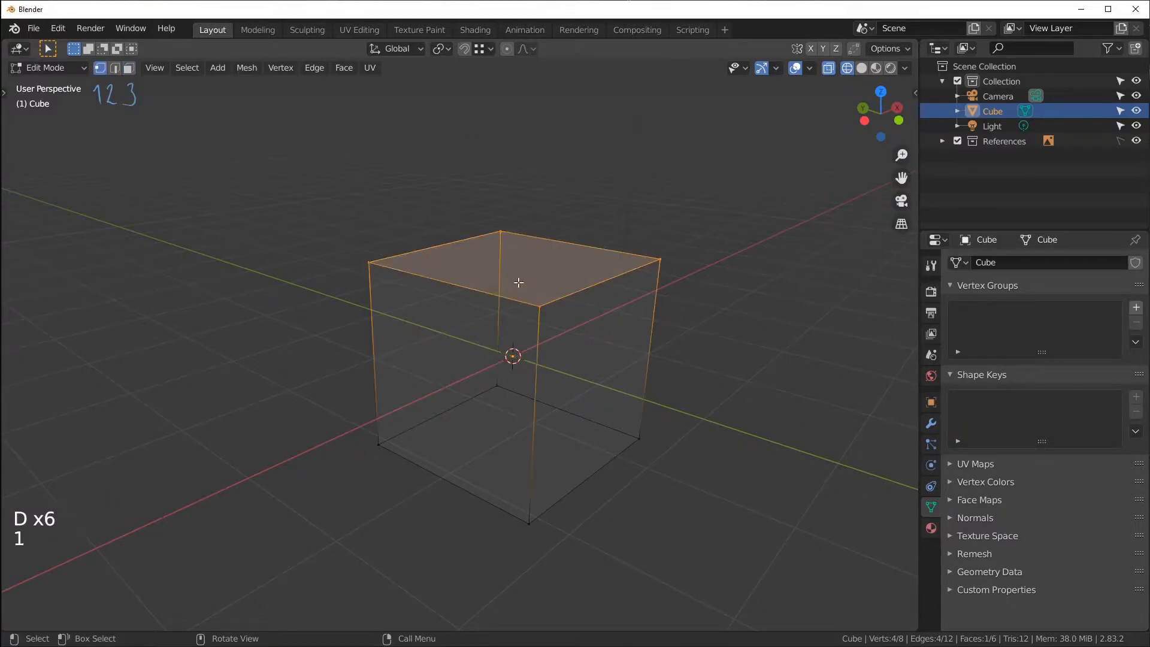
pyautogui.click(355, 262)
pyautogui.click(513, 218)
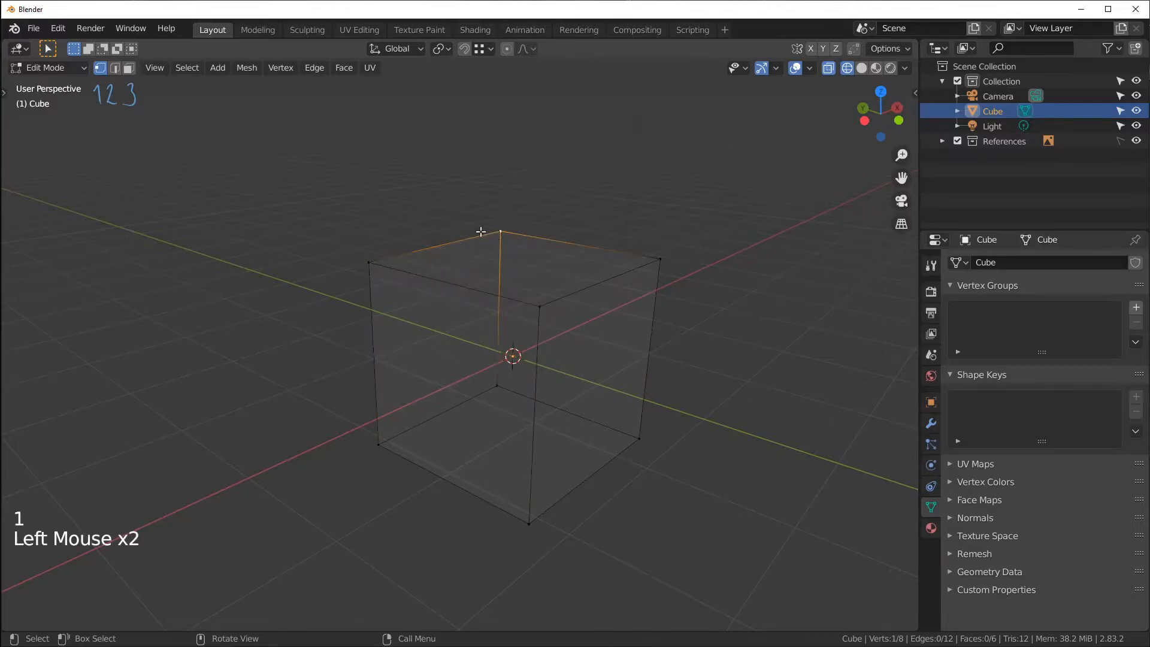
# - Try selecting single edges of the cube in edge selection mode and single faces in face selection mode
pyautogui.press('2')
pyautogui.click(575, 304)
pyautogui.click(587, 243)
pyautogui.click(475, 286)
pyautogui.click(444, 239)
pyautogui.press('3')
pyautogui.click(563, 254)
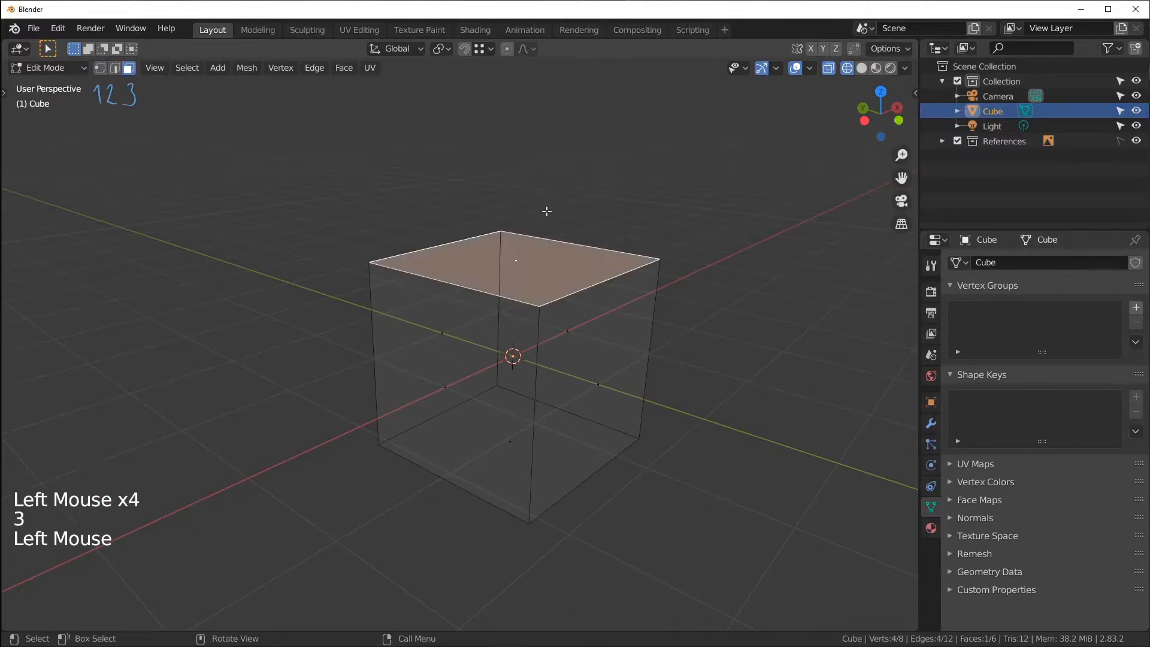
pyautogui.click(602, 300)
# - Cycle repeatedly through vertex, edge and face selection modes on the cube
pyautogui.press('1')
pyautogui.press('2')
pyautogui.press('3')
pyautogui.press('2')
pyautogui.press('1')
pyautogui.press('2')
pyautogui.press('3')
pyautogui.press('1')
pyautogui.press('2')
pyautogui.press('3')
# - Erase the handwritten 1 2 3 annotation and return to vertex selection mode
pyautogui.press('d')
pyautogui.moveTo(139, 96); pyautogui.dragTo(102, 90, button='right')
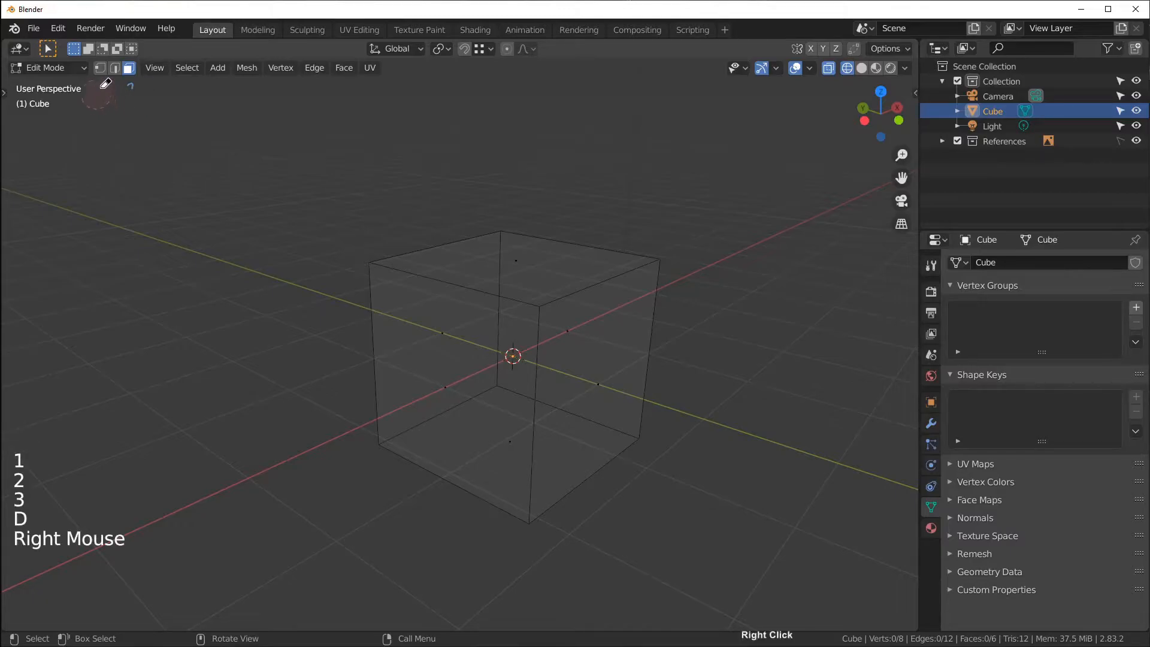
pyautogui.press('d')
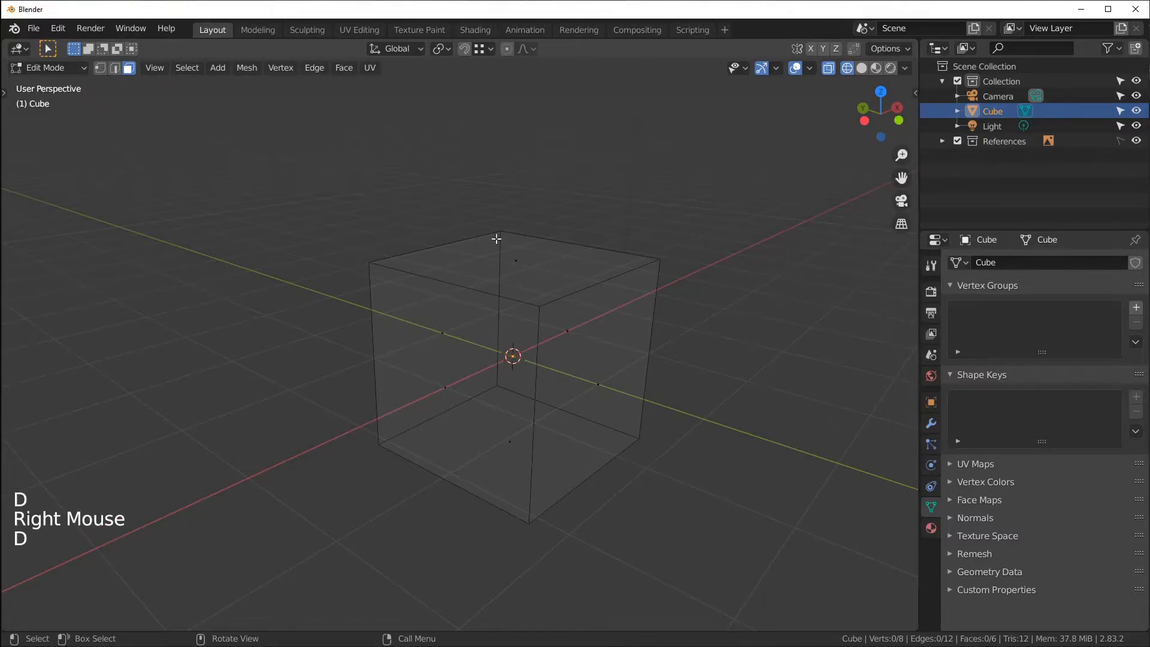
pyautogui.press('1')
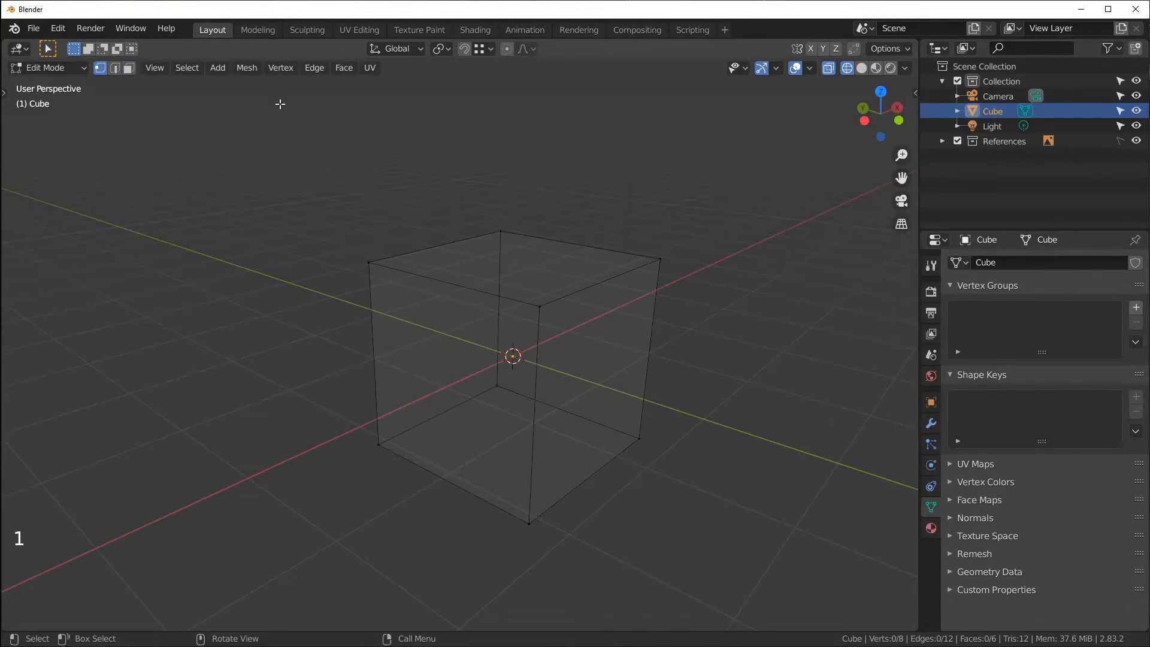
# - Underline the Vertex, Edge, Face and UV headings with a freehand annotation stroke
pyautogui.press('d')
pyautogui.moveTo(262, 82); pyautogui.dragTo(279, 92)
pyautogui.press('d')
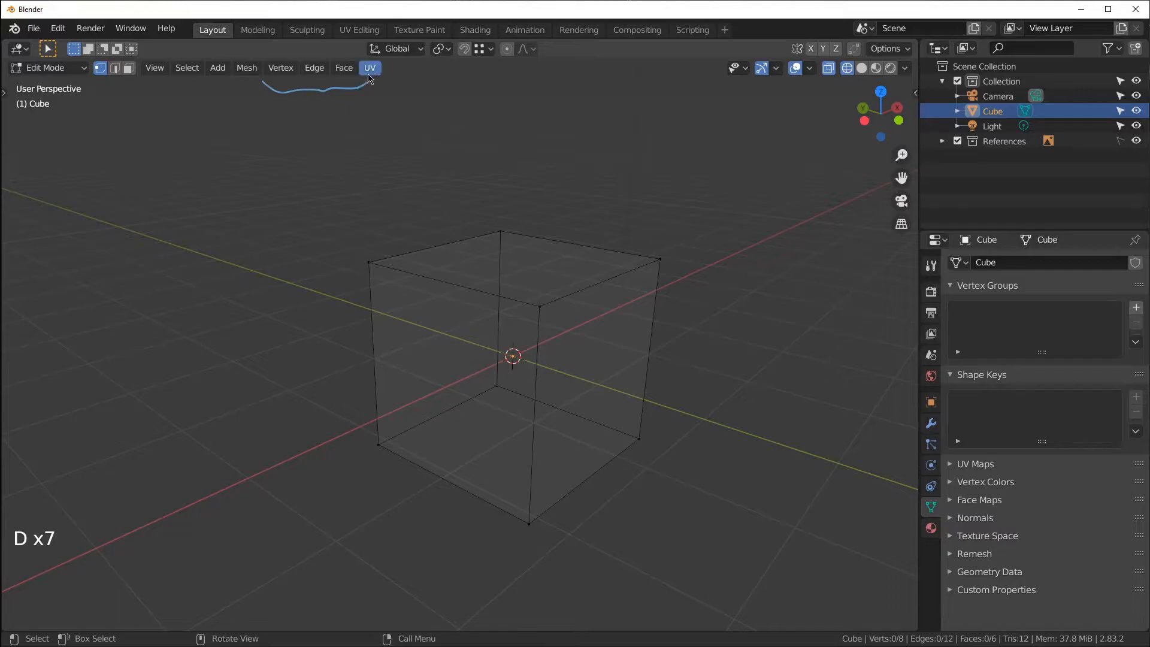
# - Look through the vertex, edge, face and UV mapping commands available for the cube mesh
pyautogui.click(277, 70)
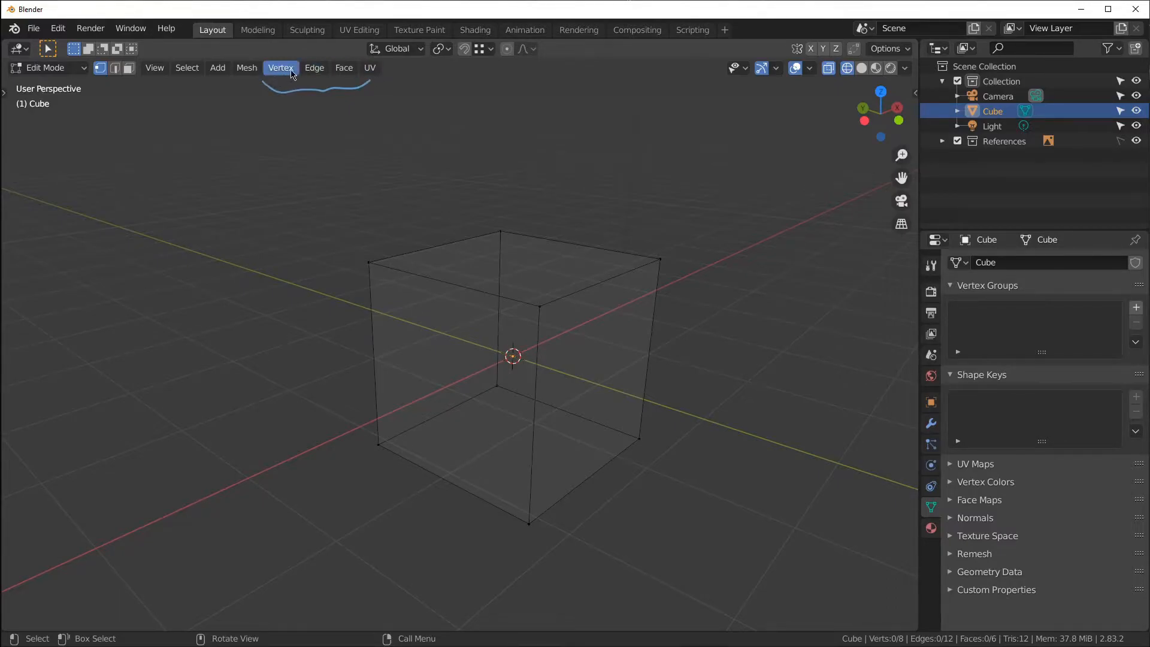
pyautogui.hotkey('ctrl', 'v')
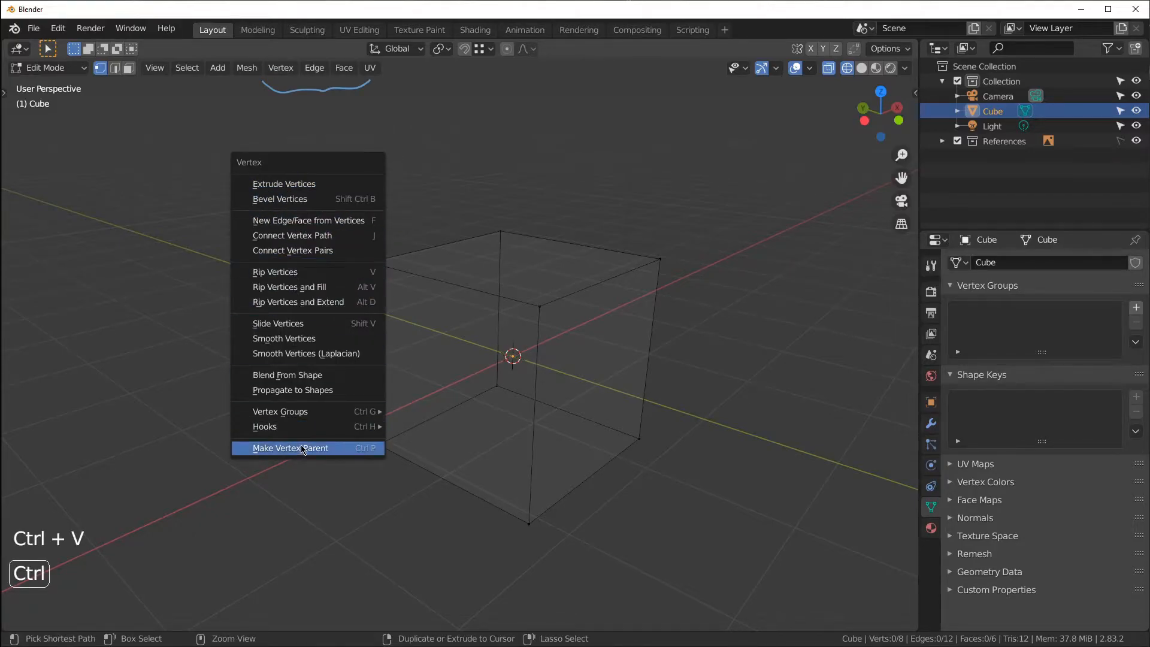
pyautogui.click(279, 68)
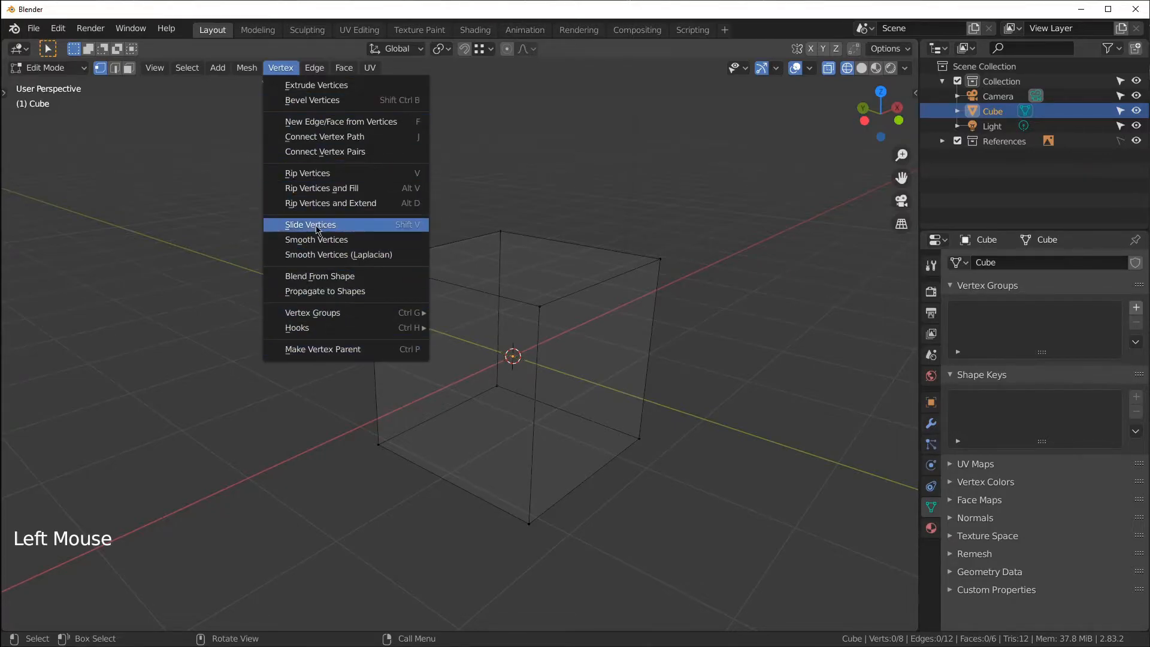
pyautogui.hotkey('ctrl', 'e')
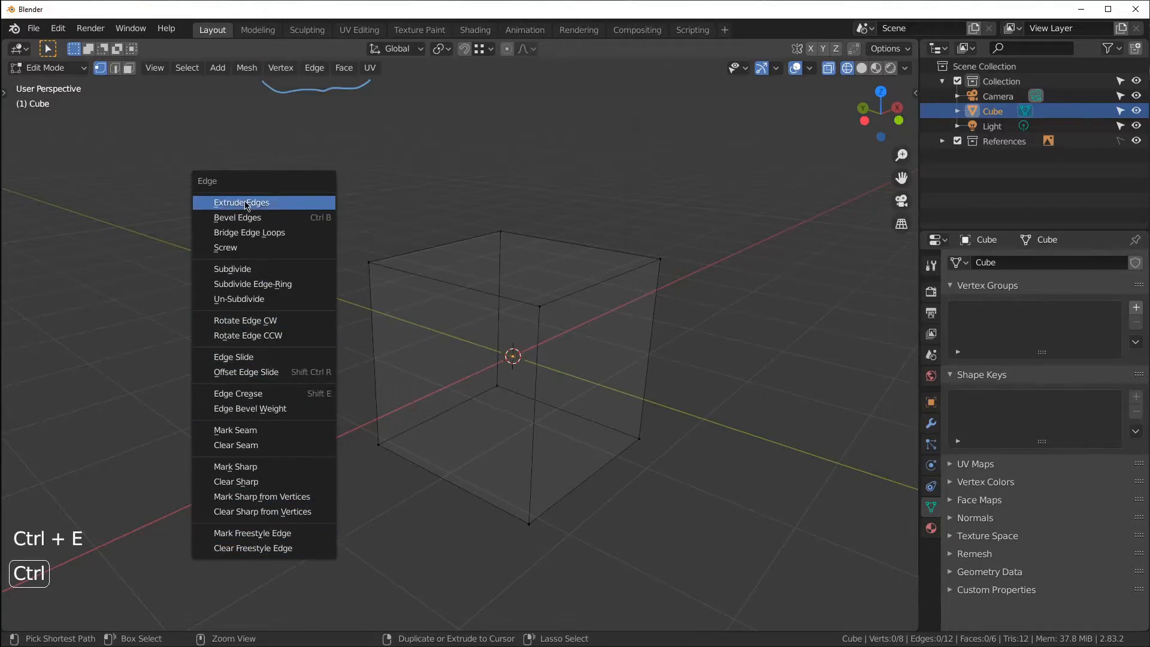
pyautogui.click(312, 70)
pyautogui.click(313, 71)
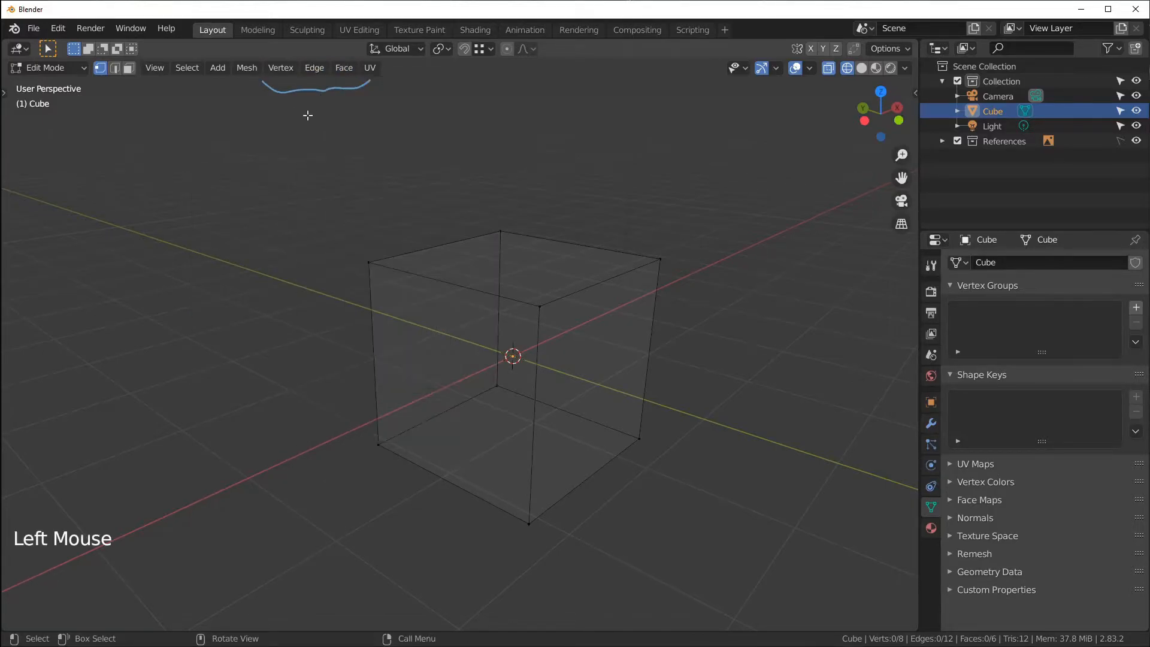
pyautogui.hotkey('ctrl', 'f')
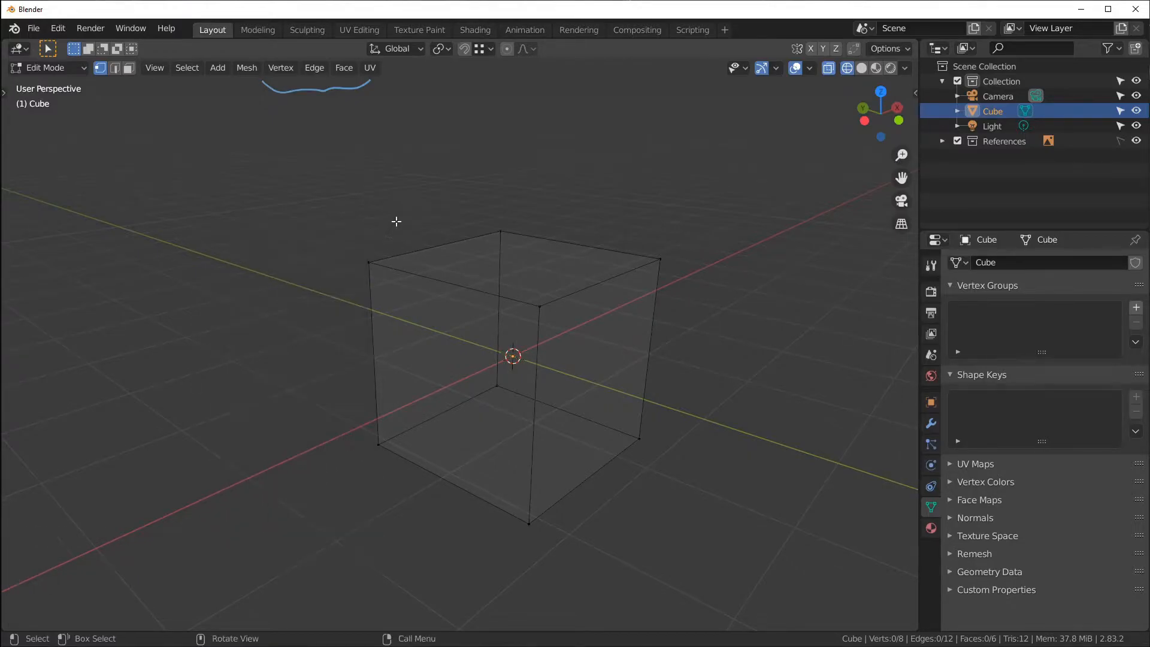
pyautogui.press('u')
# - Replace the underline with a handwritten note reading Ctrl V E F and U, and erase that note
pyautogui.moveTo(262, 136)
pyautogui.mouseDown(button='right')
pyautogui.moveTo(311, 92)
pyautogui.moveTo(339, 100)
pyautogui.mouseUp(button='right')
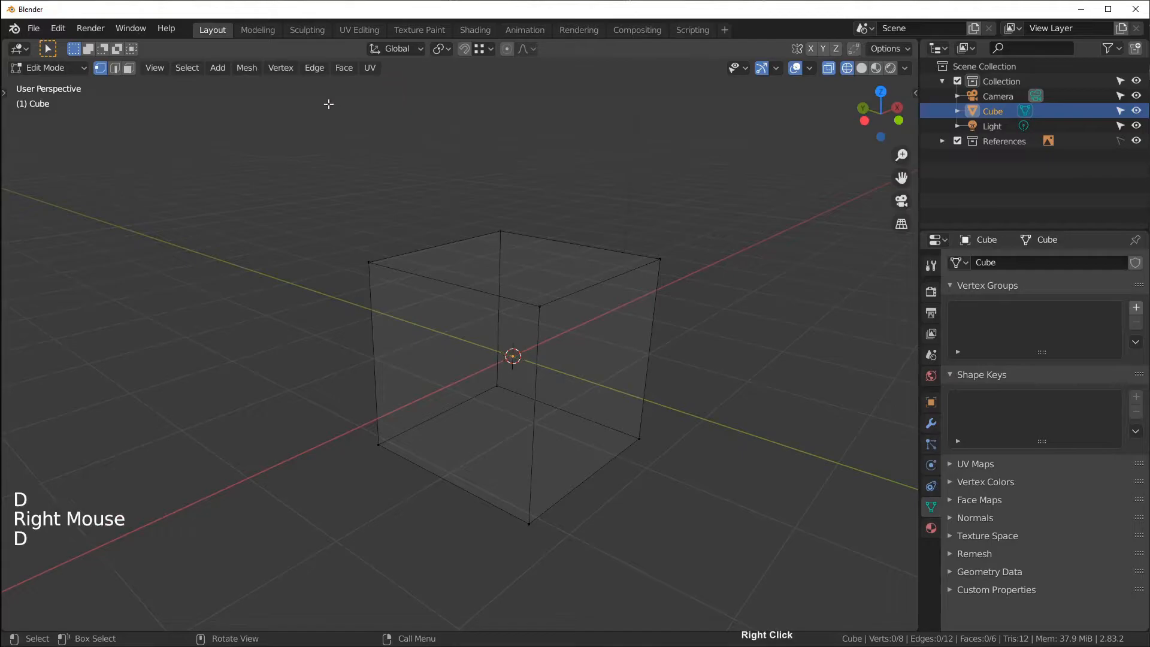
pyautogui.press('d')
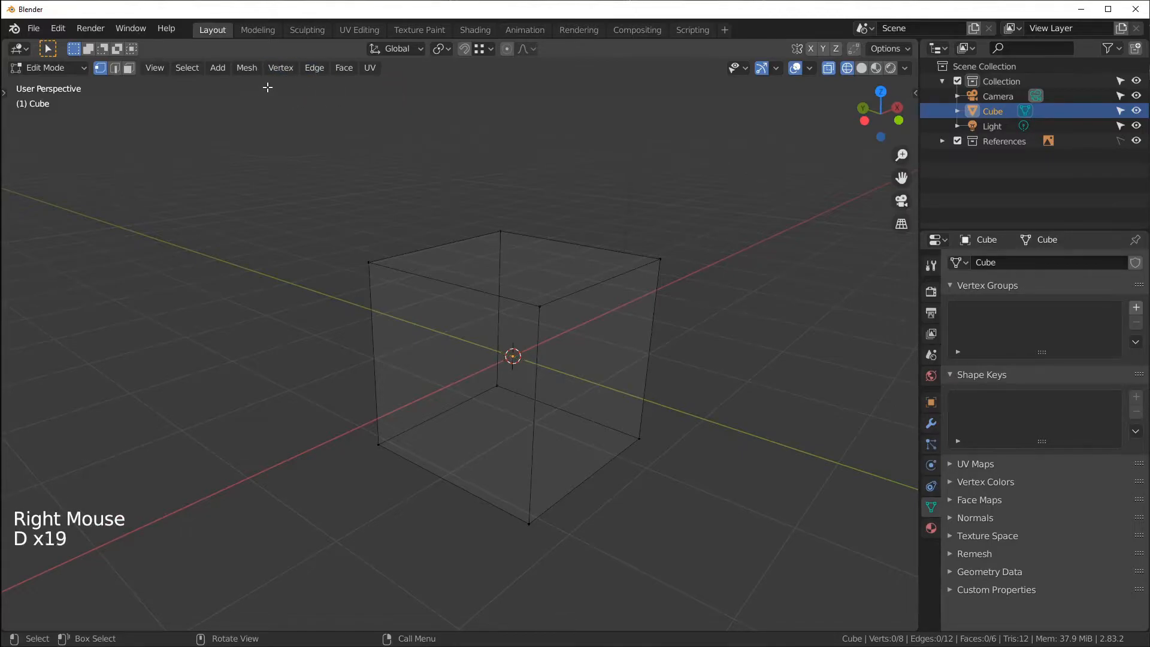
pyautogui.moveTo(261, 89)
pyautogui.mouseDown()
pyautogui.moveTo(248, 104)
pyautogui.moveTo(259, 111)
pyautogui.mouseUp()
pyautogui.moveTo(266, 86); pyautogui.dragTo(264, 111)
pyautogui.moveTo(258, 102); pyautogui.dragTo(272, 104)
pyautogui.moveTo(277, 101)
pyautogui.mouseDown()
pyautogui.moveTo(299, 110)
pyautogui.moveTo(305, 93)
pyautogui.moveTo(330, 108)
pyautogui.moveTo(329, 83)
pyautogui.mouseUp()
pyautogui.moveTo(317, 97)
pyautogui.mouseDown()
pyautogui.moveTo(348, 102)
pyautogui.moveTo(362, 89)
pyautogui.moveTo(354, 97)
pyautogui.mouseUp()
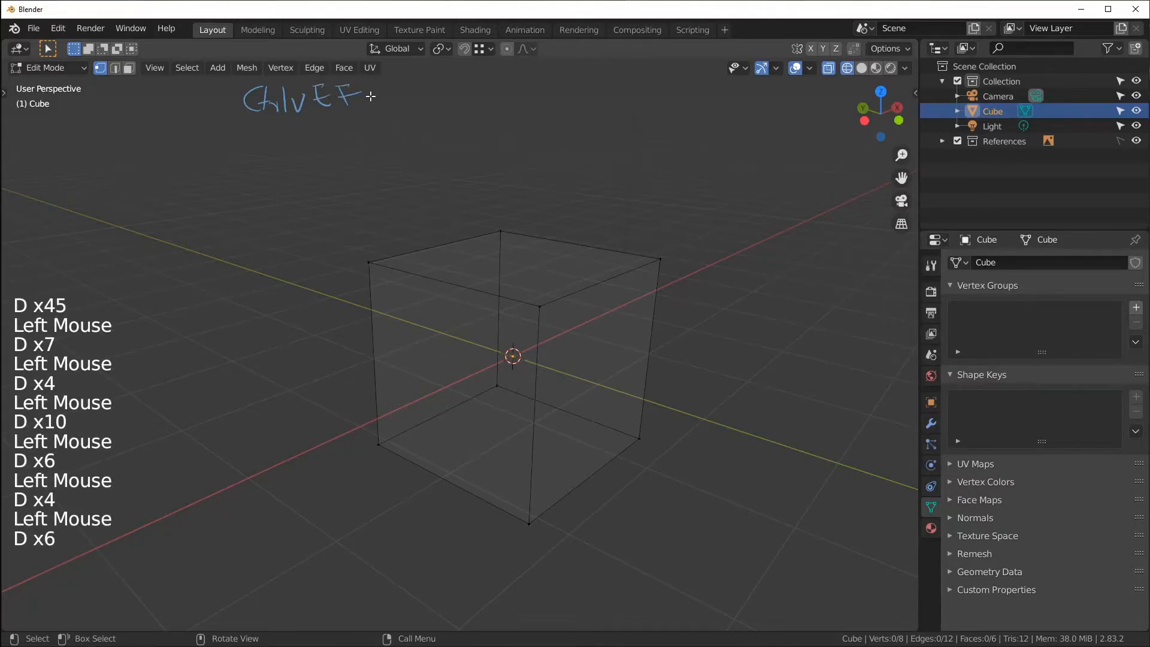
pyautogui.moveTo(396, 61); pyautogui.dragTo(425, 62)
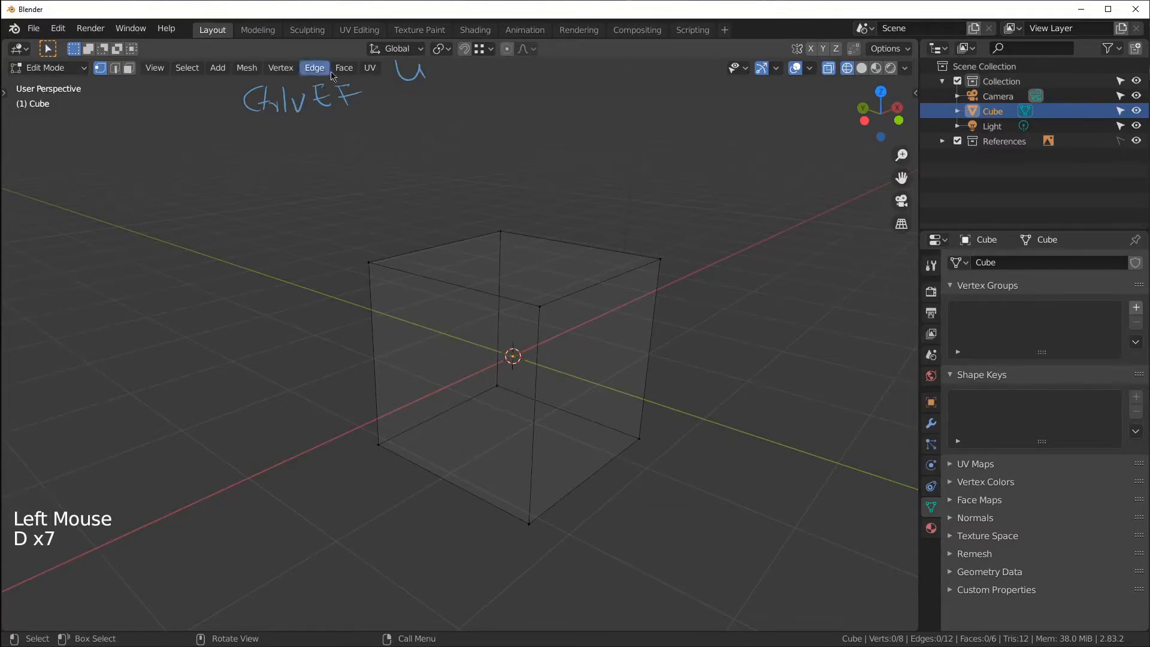
pyautogui.moveTo(256, 123)
pyautogui.mouseDown(button='right')
pyautogui.moveTo(281, 99)
pyautogui.moveTo(412, 69)
pyautogui.moveTo(412, 80)
pyautogui.mouseUp(button='right')
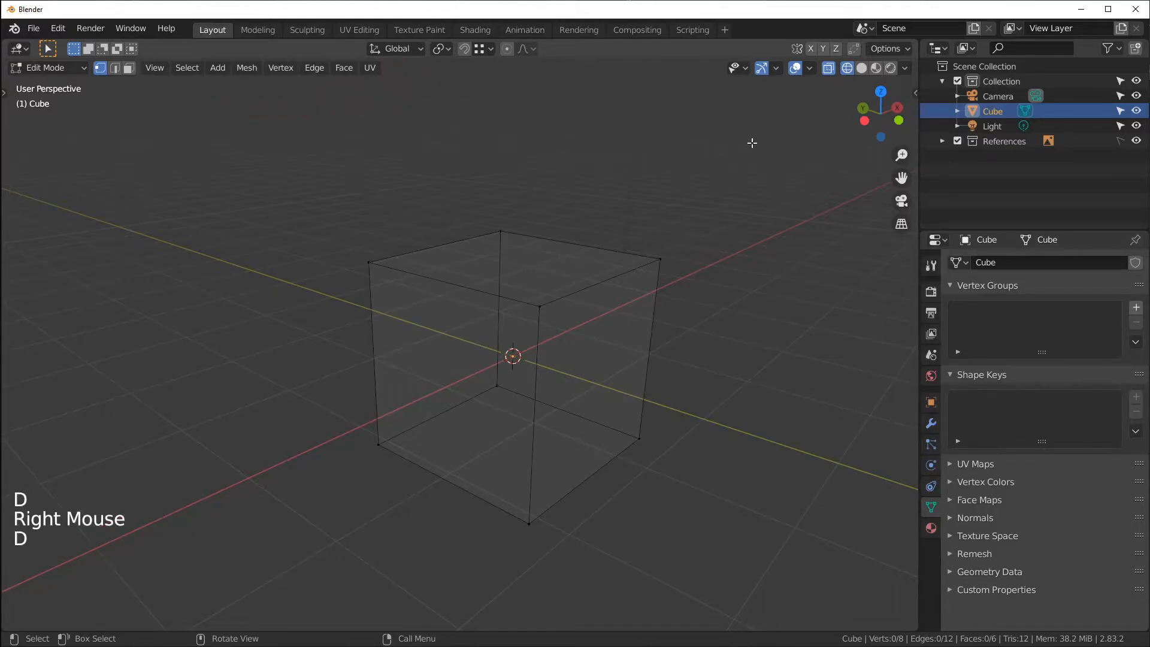
# - Try snapping the cube's upper front vertex onto the neighbouring upper corner without Auto Merge, and pull it slightly off again
pyautogui.click(909, 51)
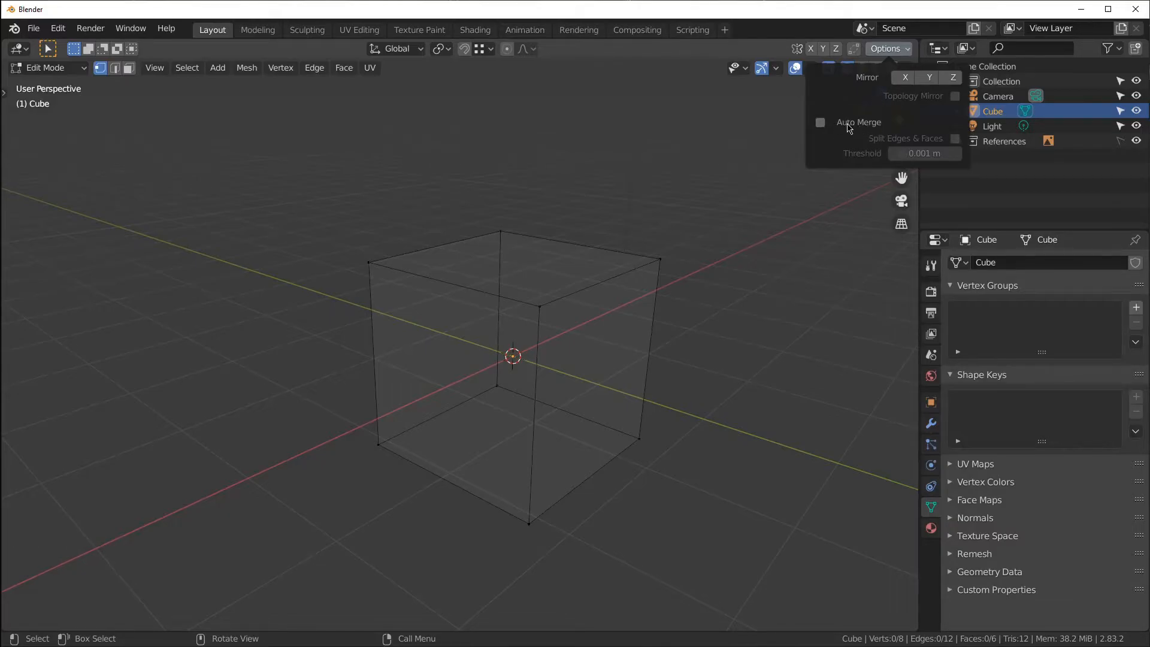
pyautogui.click(541, 305)
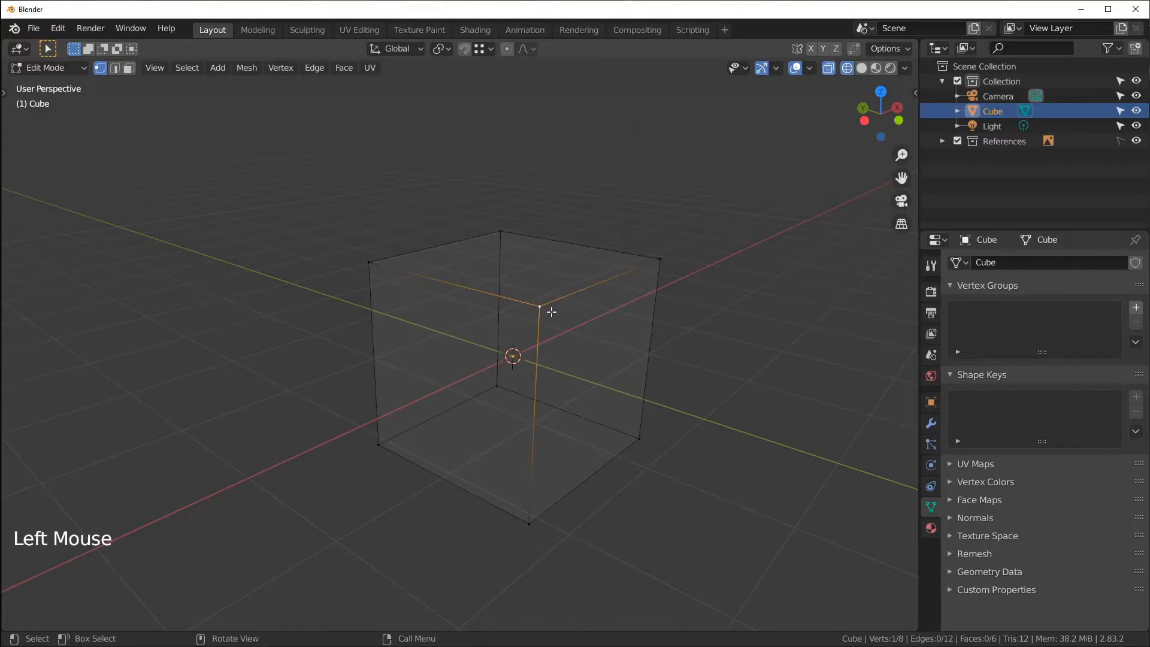
pyautogui.press('g')
pyautogui.keyDown('ctrl'); pyautogui.click(692, 250); pyautogui.keyUp('ctrl')
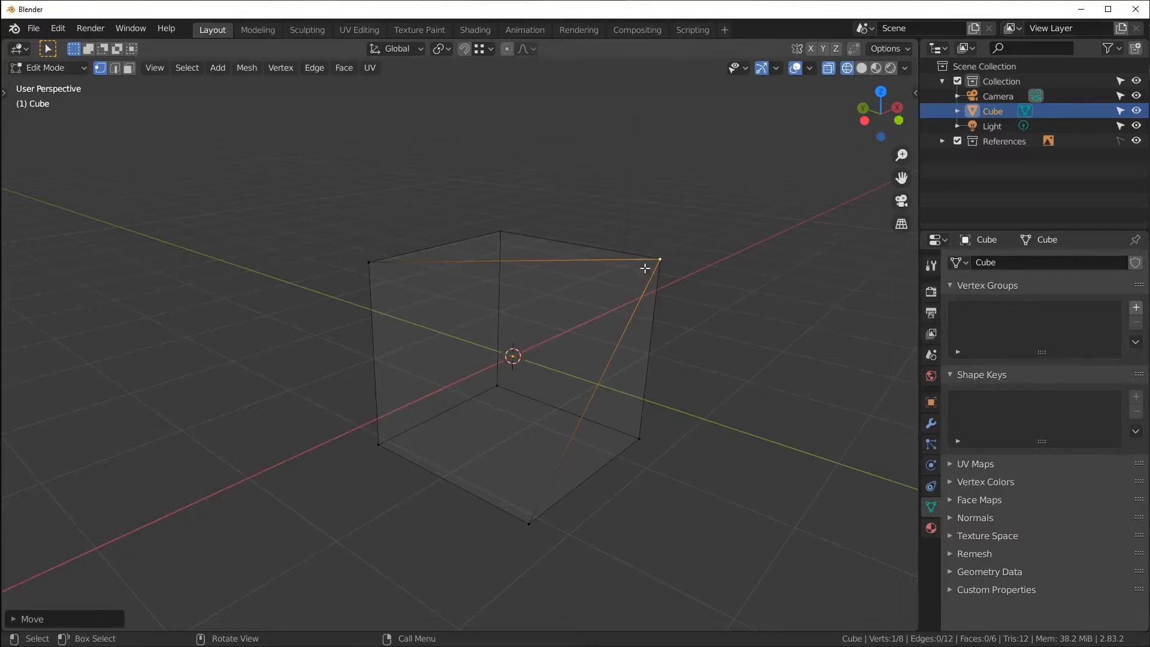
pyautogui.press('g')
pyautogui.click(670, 261)
# - Enable Auto Merge and try snapping the displaced vertex onto the neighbouring upper corner, test-moving the merged vertex
pyautogui.click(888, 49)
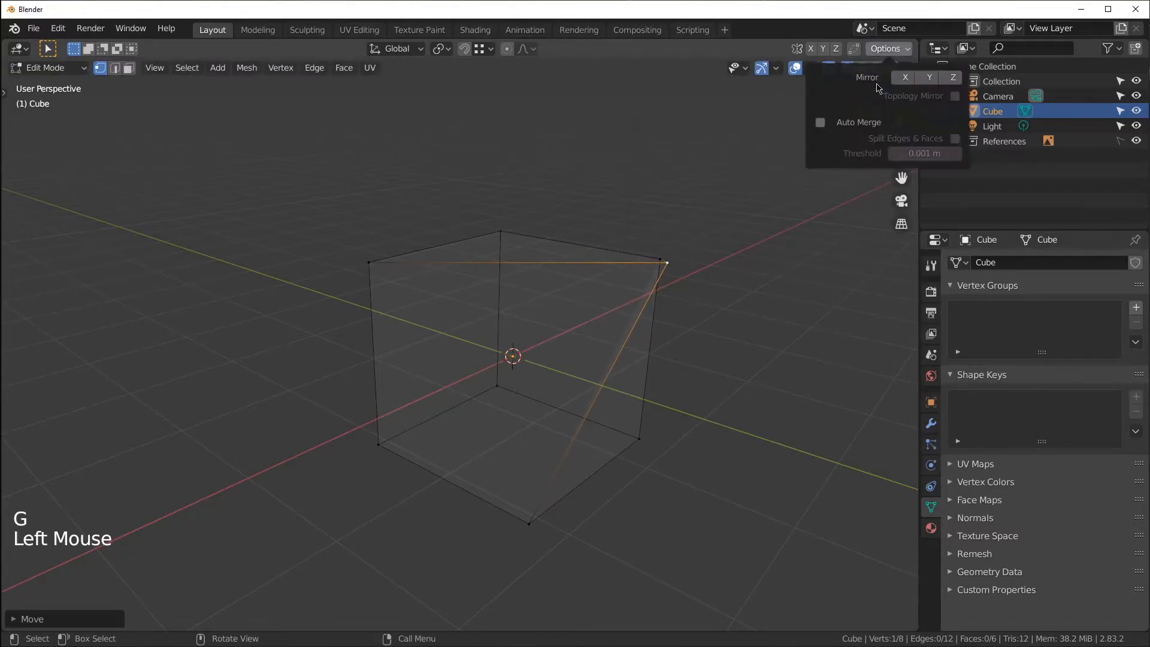
pyautogui.click(821, 122)
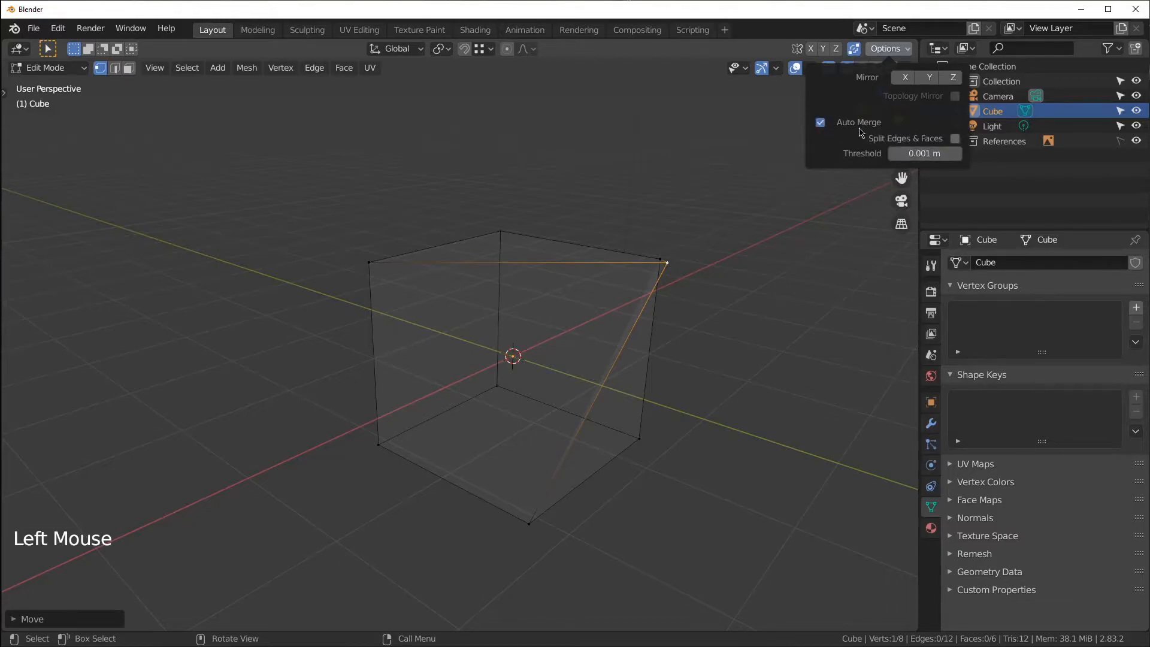
pyautogui.click(668, 261)
pyautogui.press('g')
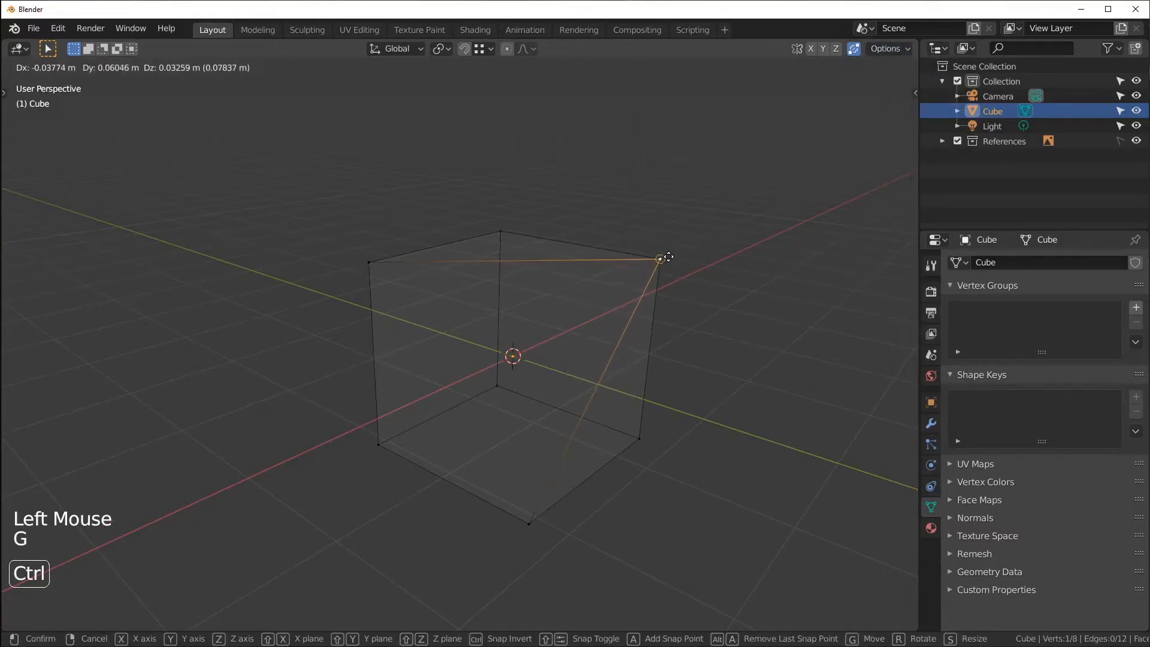
pyautogui.click(669, 257)
pyautogui.moveTo(678, 244); pyautogui.dragTo(617, 255, button='middle')
pyautogui.click(735, 291)
pyautogui.press('g')
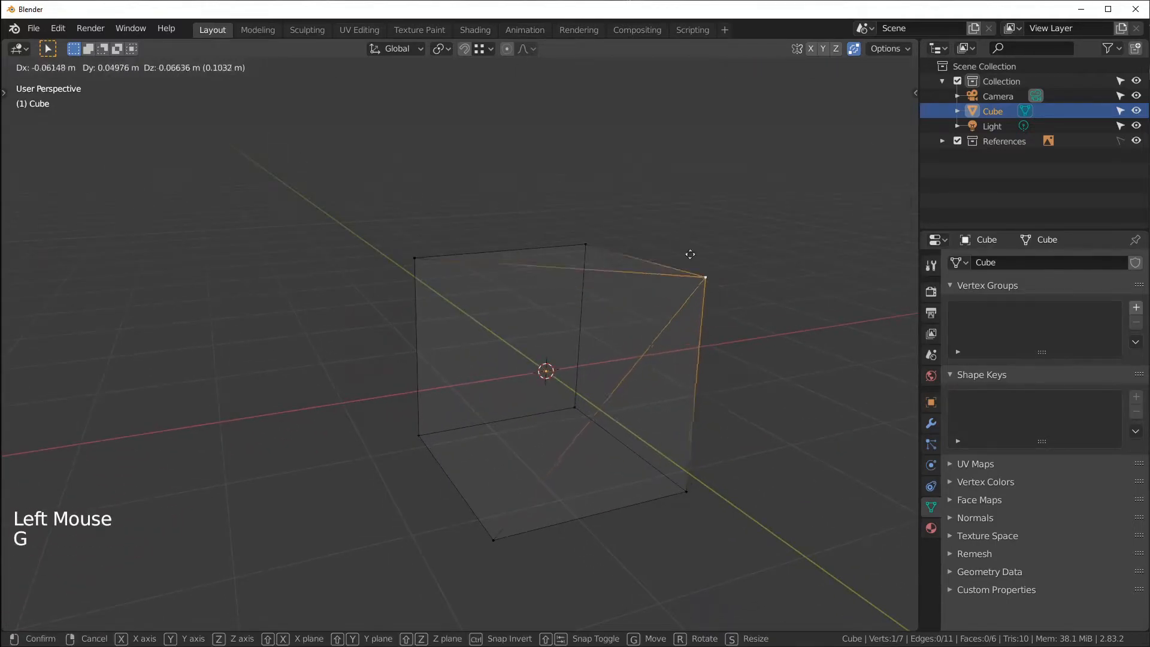
pyautogui.rightClick(701, 267)
# - Undo the vertex moves and the merge on the cube
pyautogui.hotkey('ctrl', 'z')
pyautogui.hotkey('ctrl', 'z')
pyautogui.hotkey('ctrl', 'z')
pyautogui.hotkey('ctrl', 'z')
pyautogui.hotkey('ctrl', 'z')
pyautogui.moveTo(712, 249); pyautogui.dragTo(788, 195, button='middle')
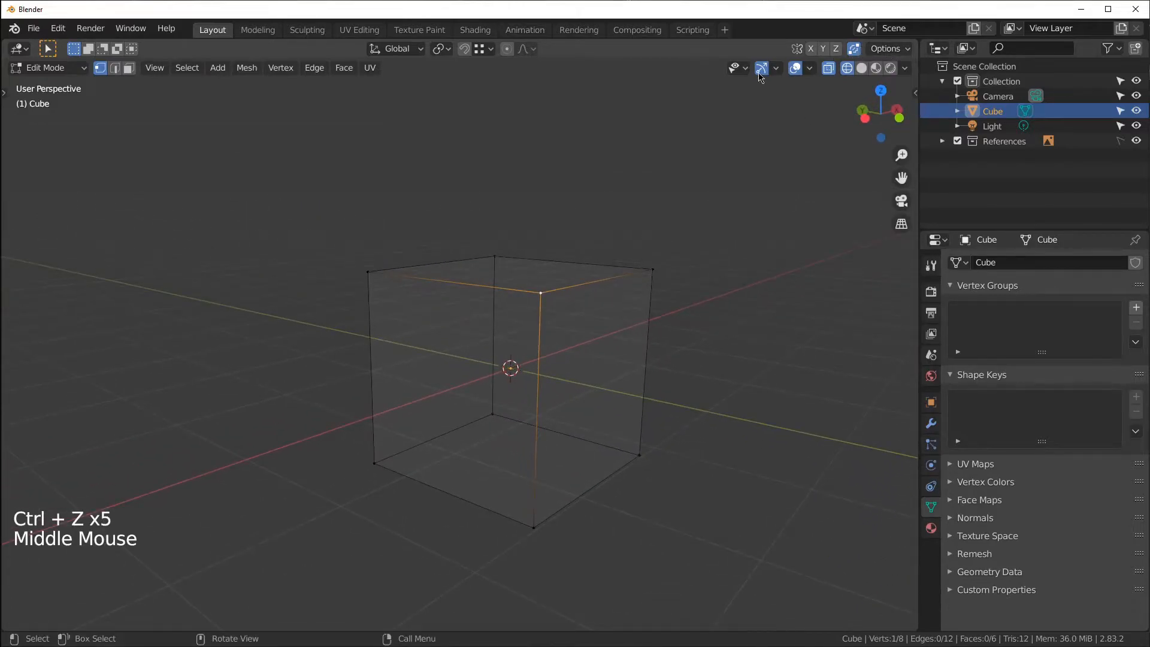
# - Toggle Auto Merge off and on several times, and leave it disabled
pyautogui.click(855, 52)
pyautogui.click(855, 52)
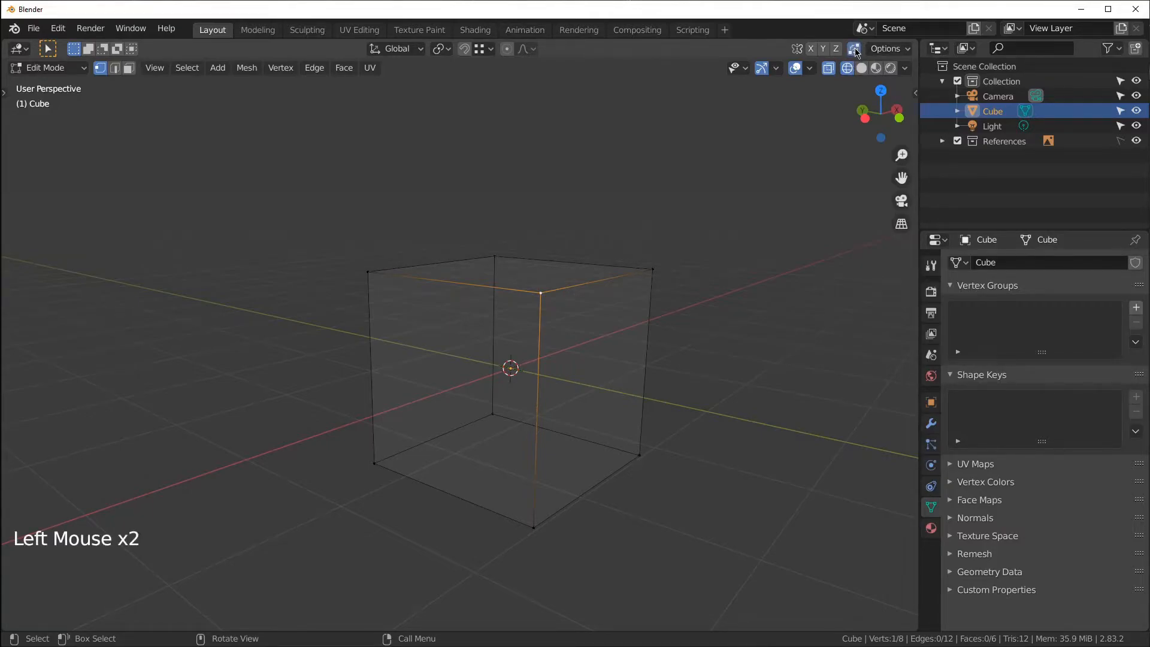
pyautogui.click(856, 53)
pyautogui.click(855, 53)
pyautogui.click(888, 49)
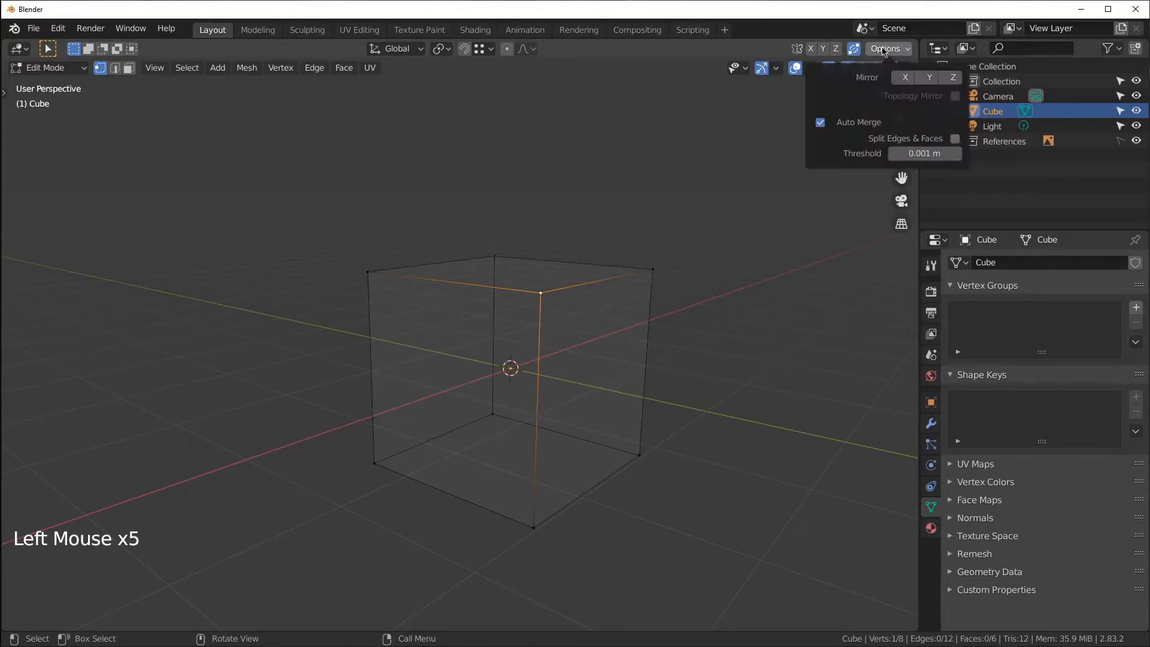
pyautogui.click(821, 123)
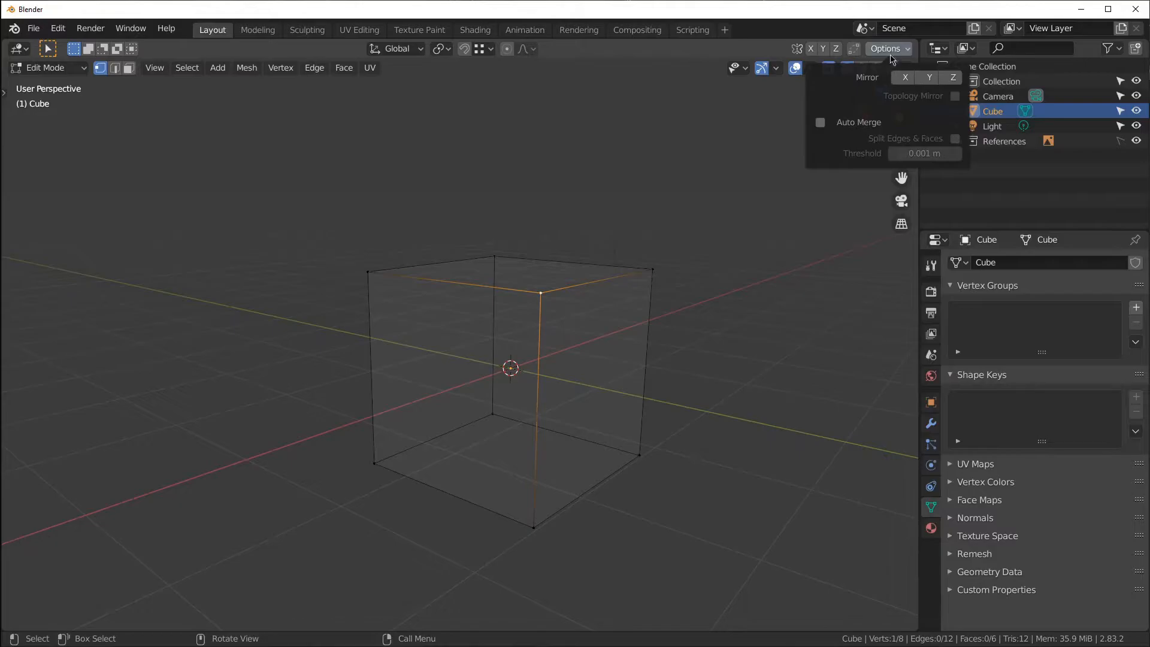
# - Switch to the top orthographic view over the FIG. 2 blueprint
pyautogui.moveTo(617, 243); pyautogui.dragTo(568, 246, button='middle')
pyautogui.press('KP_7')
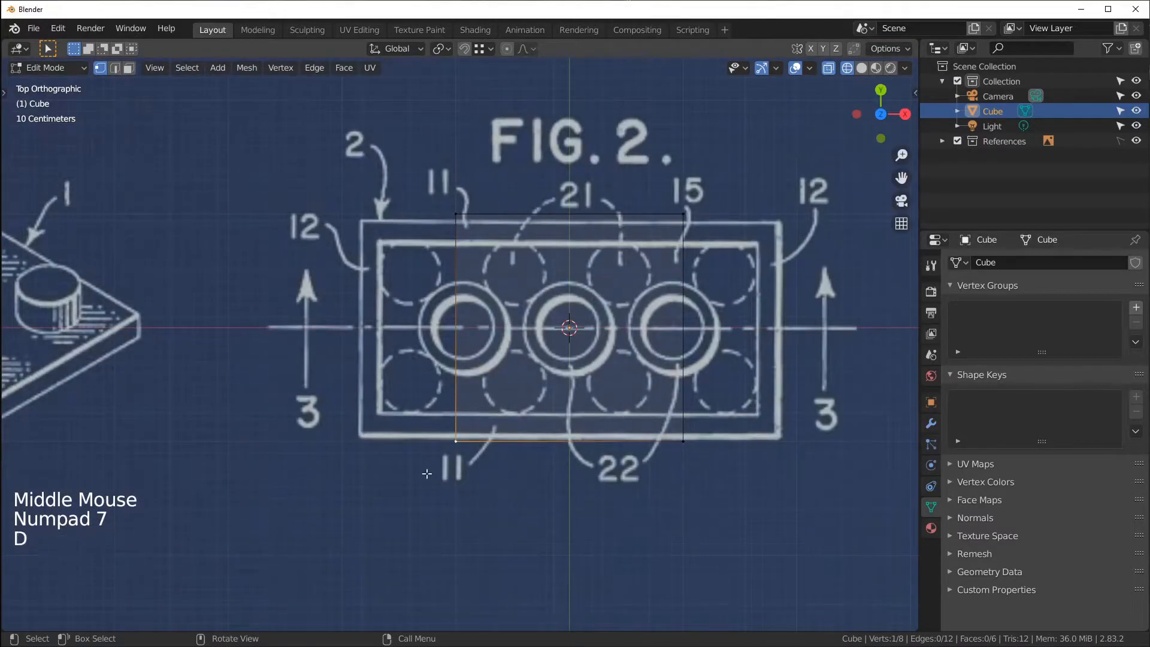
# - Sketch an arrow labelled X below the brick and a vertical centre line through it, and erase both annotations
pyautogui.moveTo(424, 535)
pyautogui.mouseDown()
pyautogui.moveTo(739, 538)
pyautogui.moveTo(722, 555)
pyautogui.moveTo(805, 542)
pyautogui.moveTo(772, 548)
pyautogui.mouseUp()
pyautogui.moveTo(570, 192); pyautogui.dragTo(564, 469)
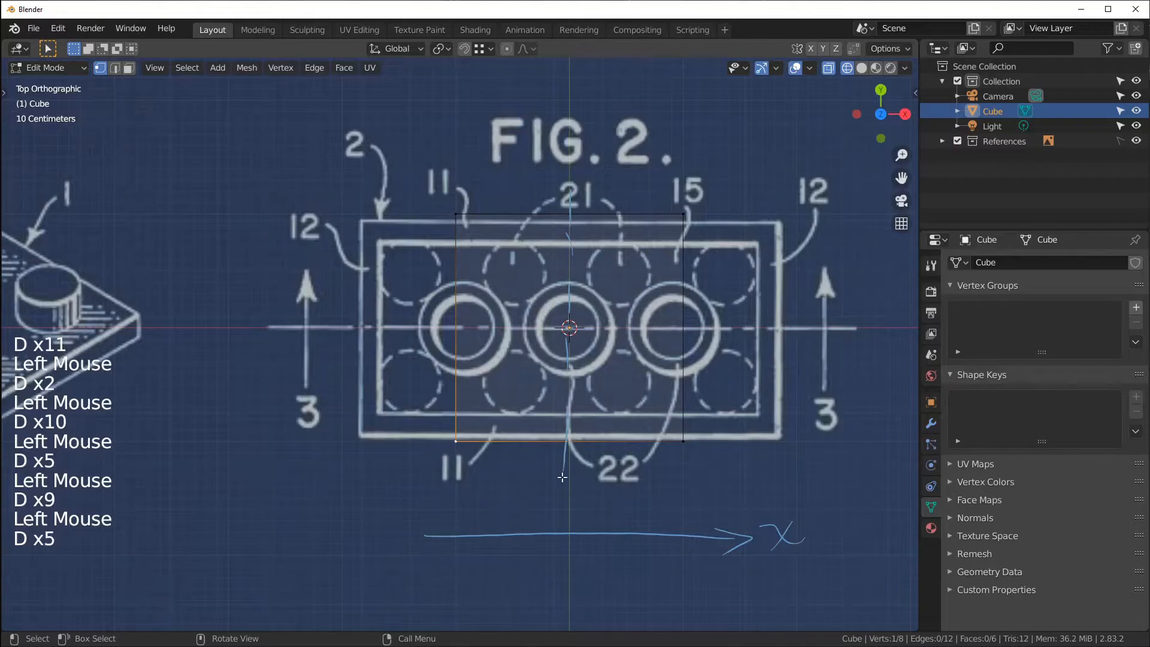
pyautogui.moveTo(570, 190); pyautogui.dragTo(565, 470, button='right')
pyautogui.moveTo(421, 535)
pyautogui.mouseDown(button='right')
pyautogui.moveTo(797, 533)
pyautogui.moveTo(730, 555)
pyautogui.mouseUp(button='right')
pyautogui.press('d')
pyautogui.press('d')
pyautogui.press('d')
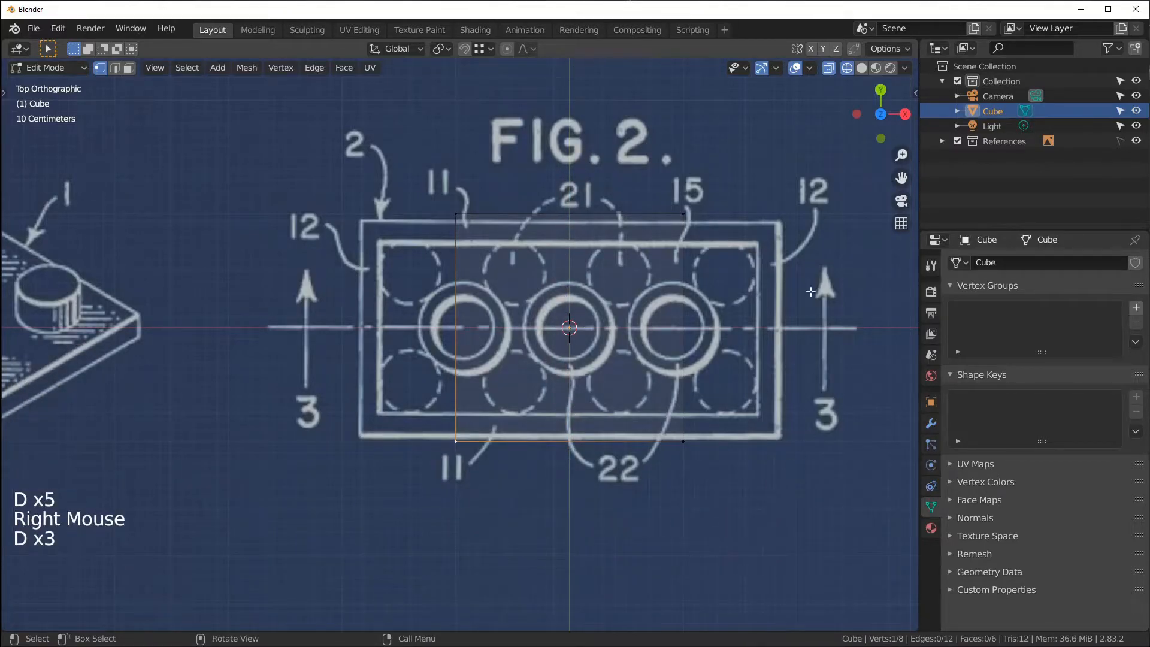
# - Enable X-axis mirror editing for the mesh and clear the vertex selection
pyautogui.click(812, 50)
pyautogui.click(648, 165)
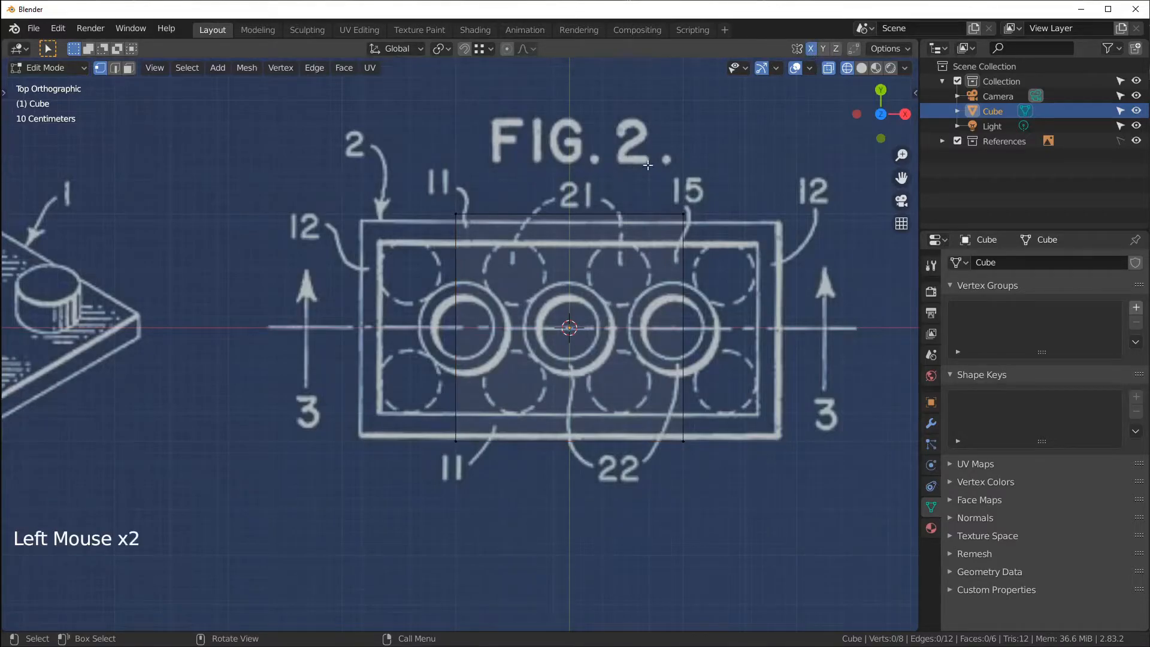
pyautogui.click(48, 52)
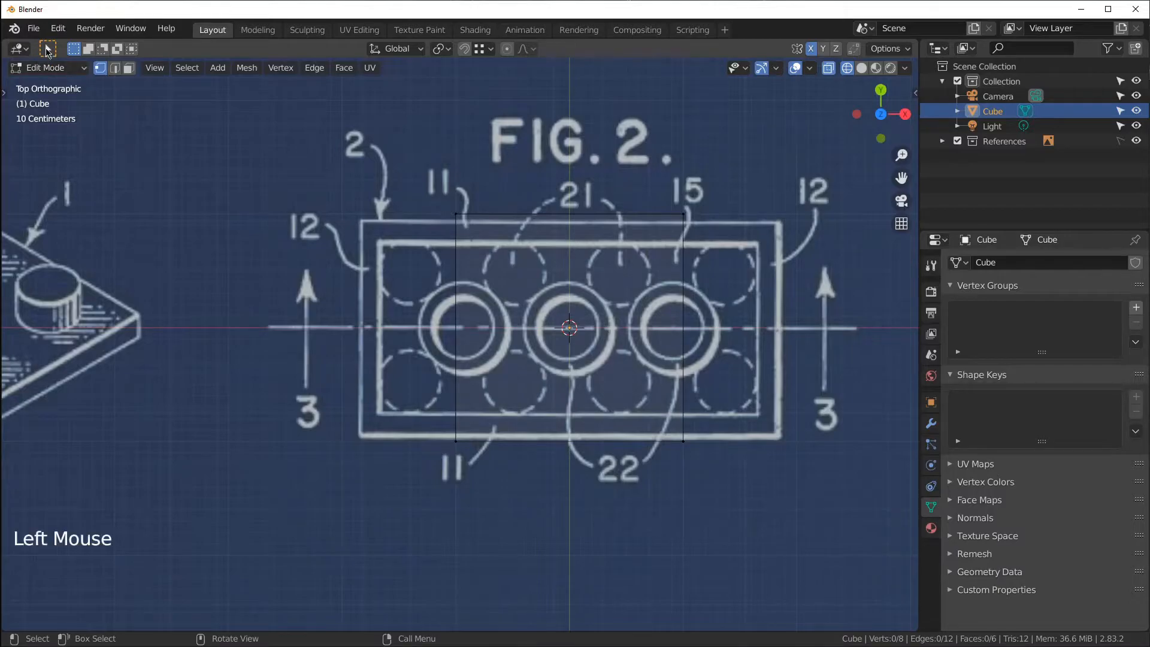
# - Box-select the vertices on the cube's positive X side and move them along X to the blueprint brick's outer edge
pyautogui.moveTo(642, 183); pyautogui.dragTo(746, 467)
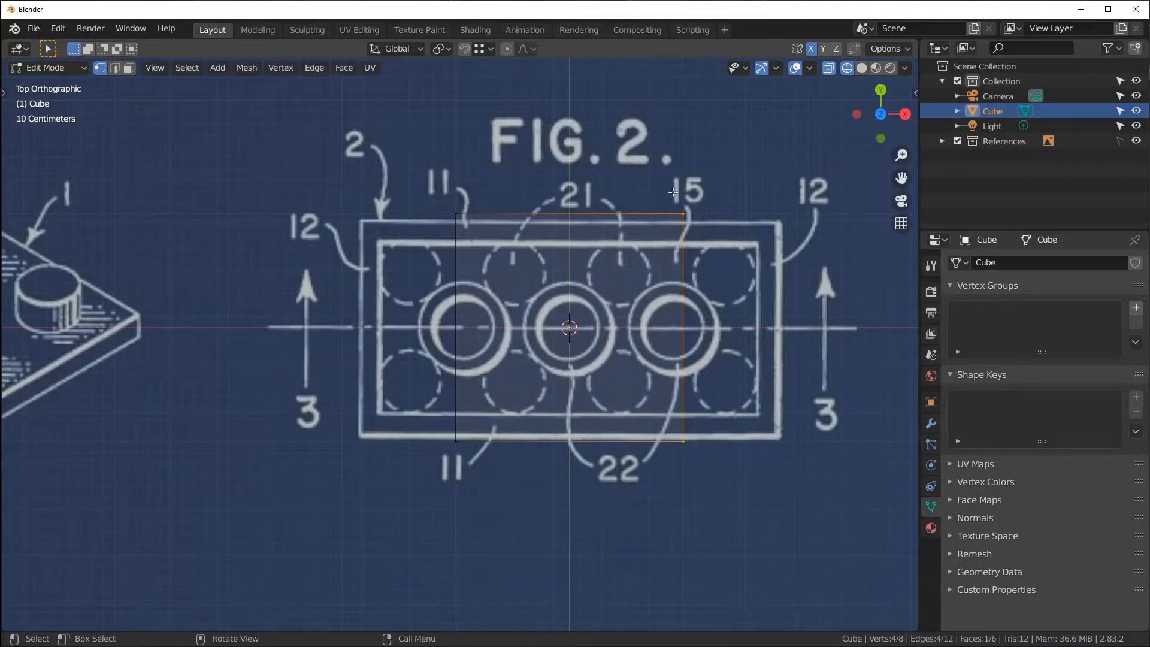
pyautogui.press('g')
pyautogui.press('x')
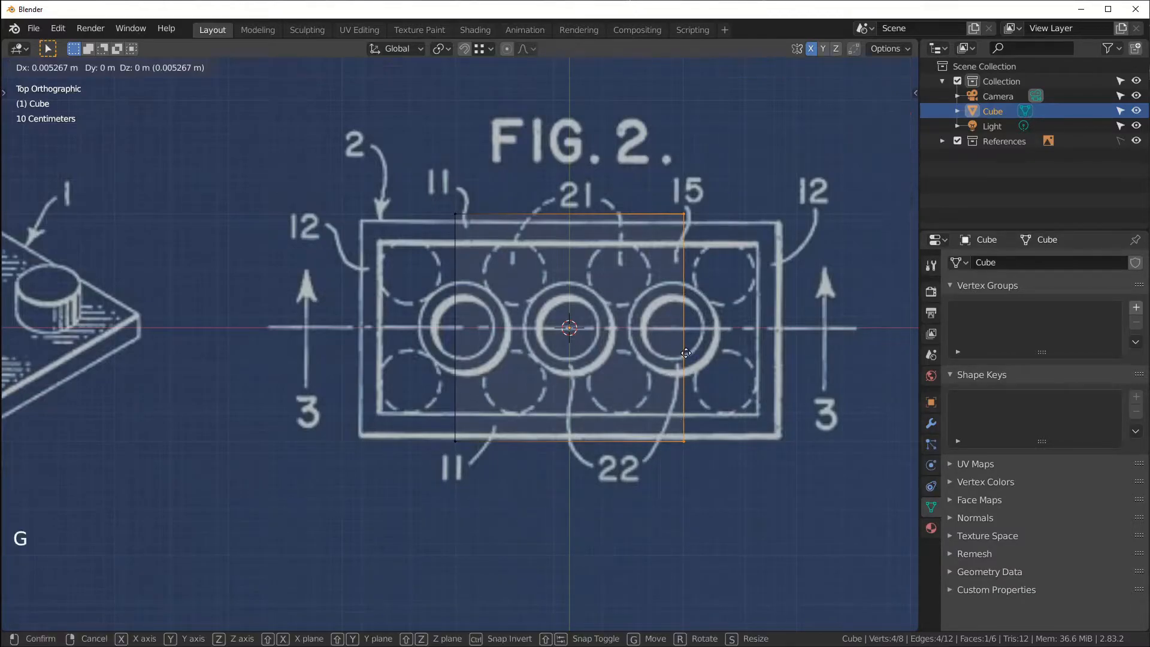
pyautogui.click(782, 363)
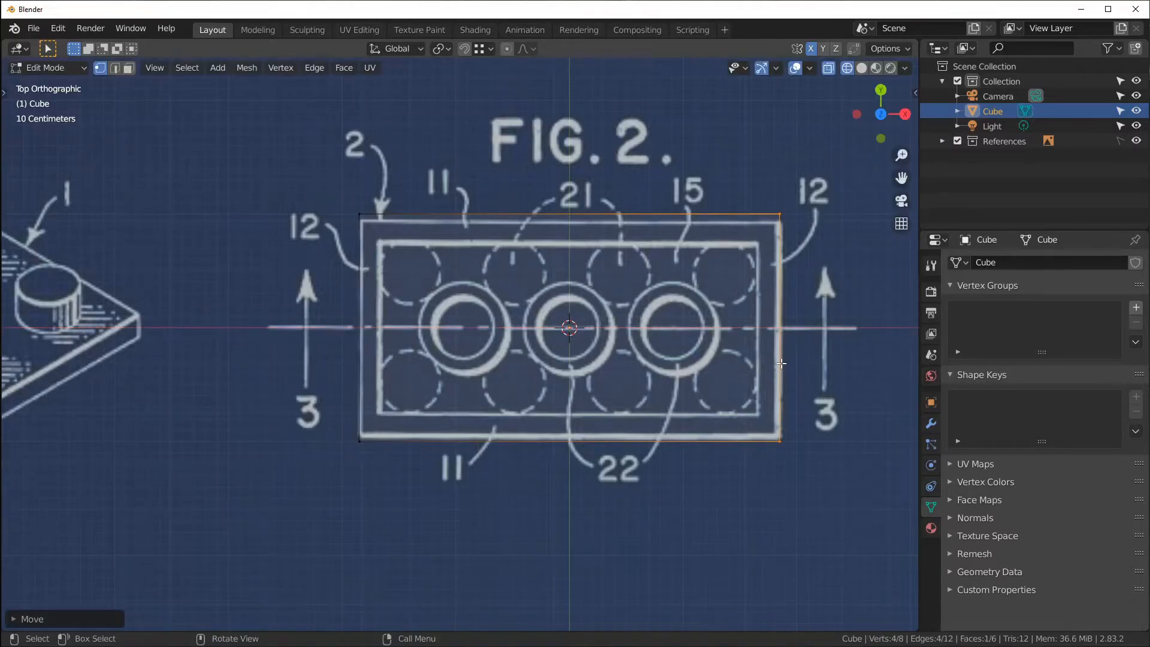
# - Move the cube's positive Y vertices, and the negative Y vertices separately, along Y onto the FIG. 2 brick's outer edges
pyautogui.click(811, 50)
pyautogui.moveTo(308, 178); pyautogui.dragTo(791, 237)
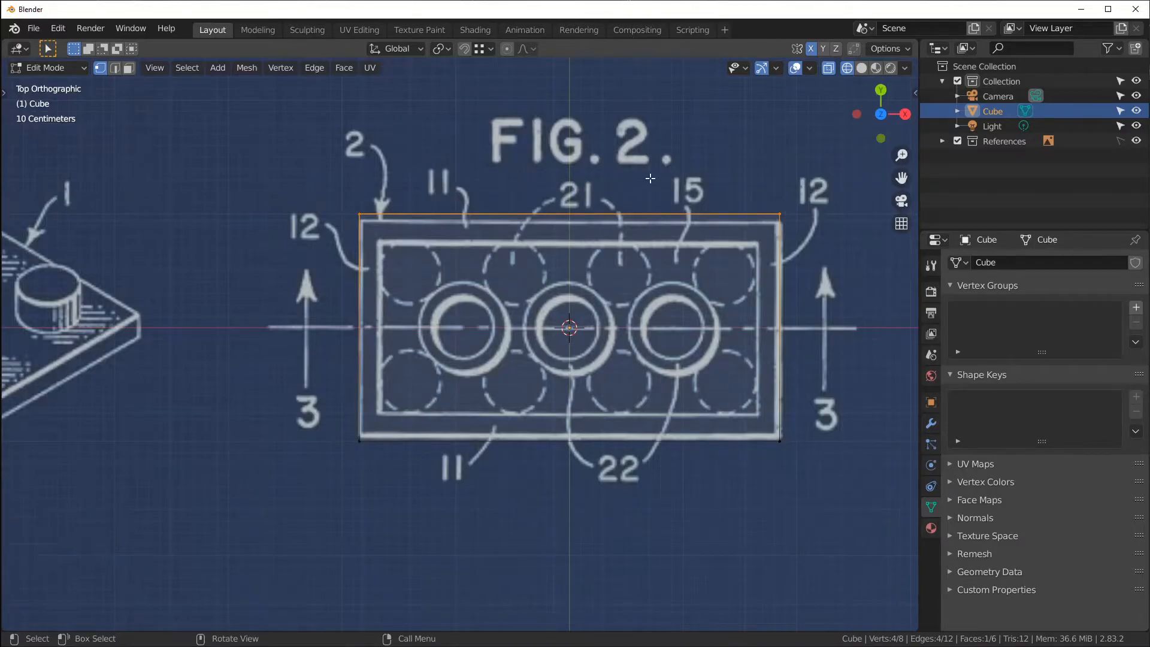
pyautogui.press('g')
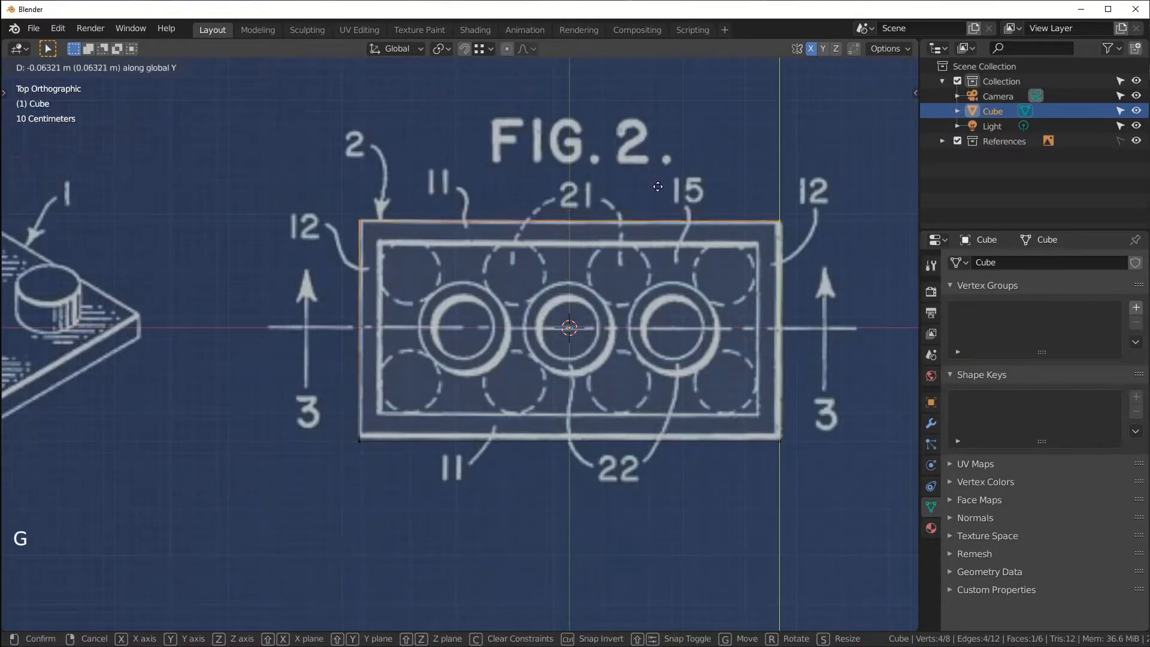
pyautogui.click(658, 187)
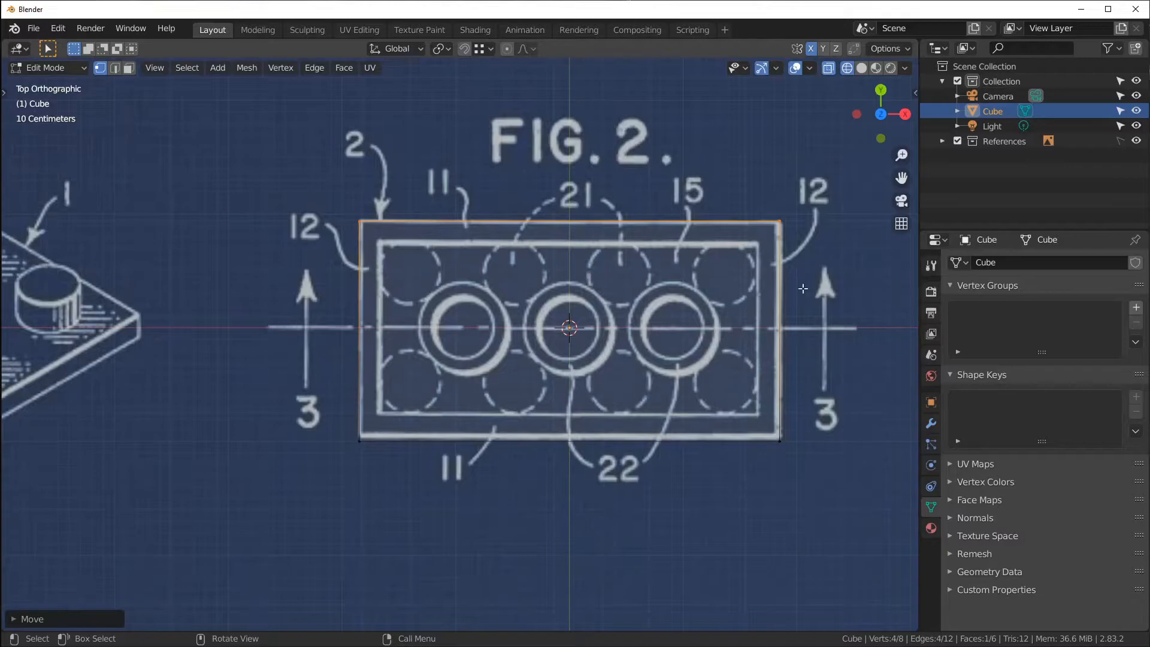
pyautogui.moveTo(330, 430); pyautogui.dragTo(801, 470)
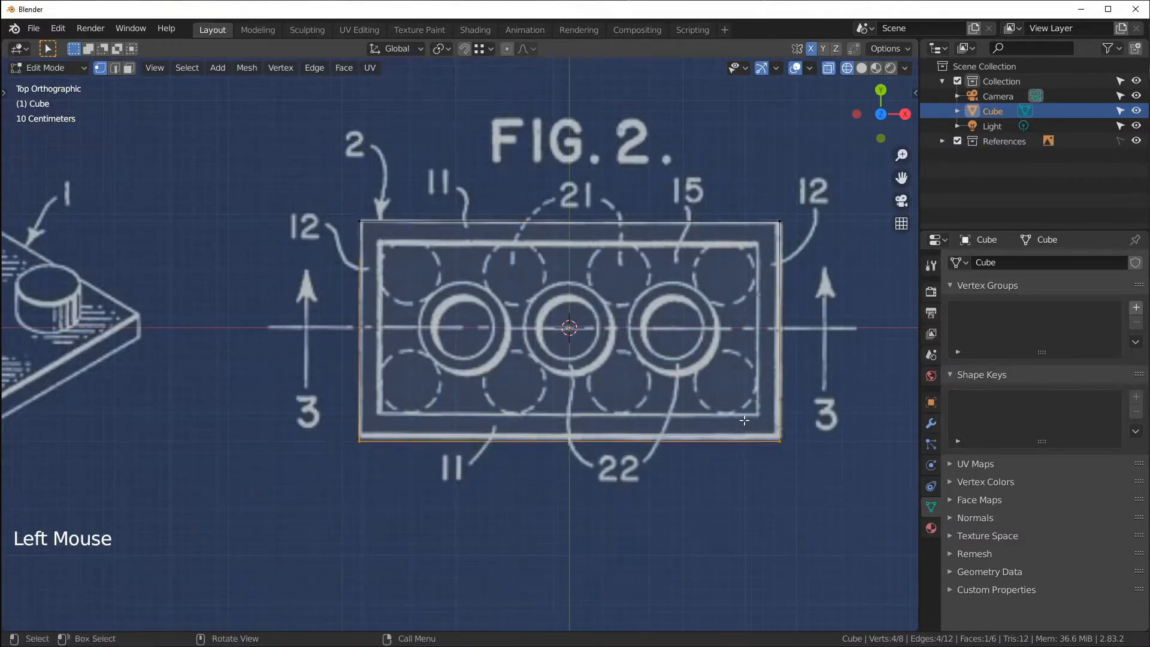
pyautogui.press('g')
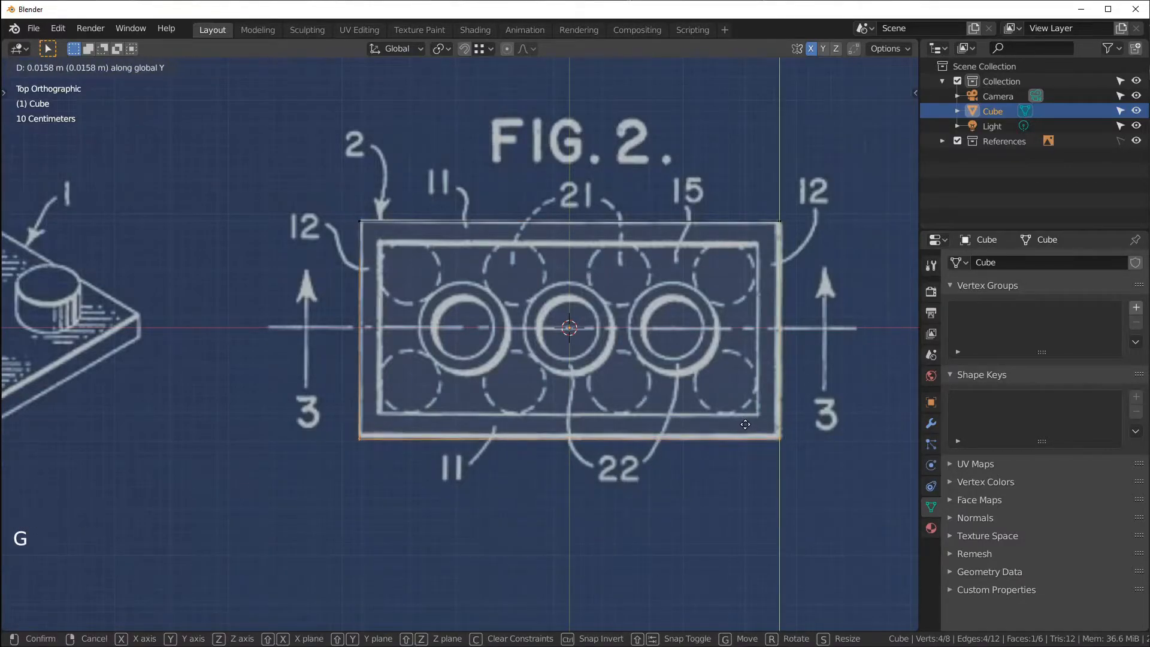
pyautogui.keyDown('shift'); pyautogui.click(751, 421); pyautogui.keyUp('shift')
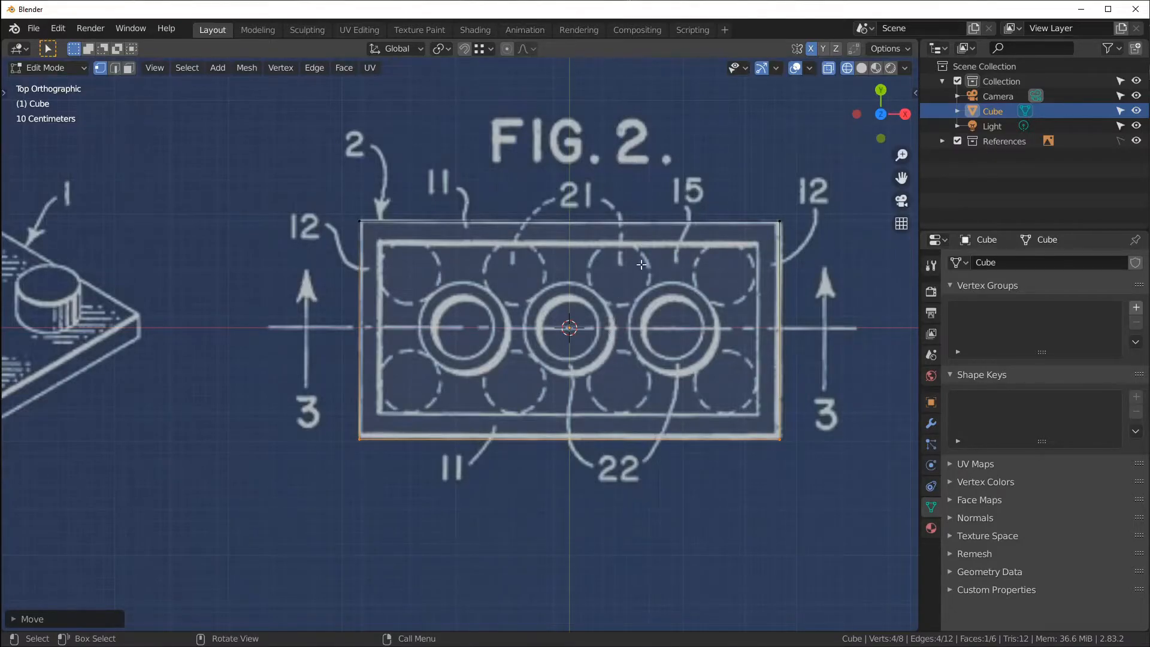
# - Leave the top view and show the cube in solid shading from an angled perspective
pyautogui.moveTo(597, 365); pyautogui.dragTo(611, 267, button='middle')
pyautogui.click(862, 69)
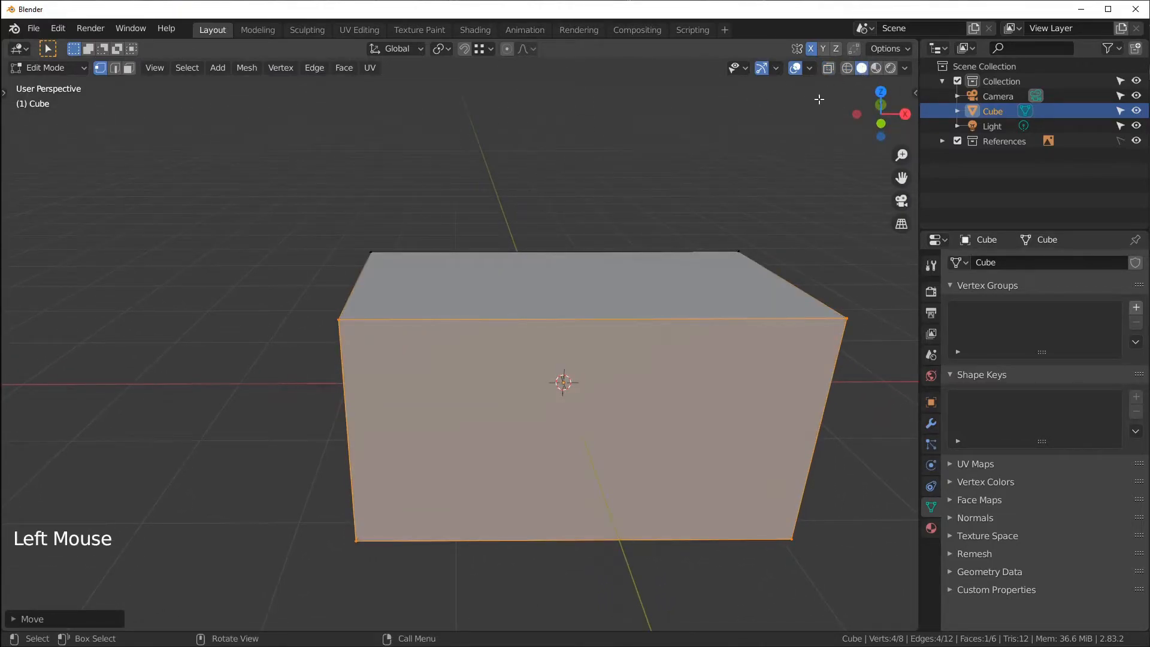
pyautogui.moveTo(632, 320); pyautogui.dragTo(732, 216, button='middle')
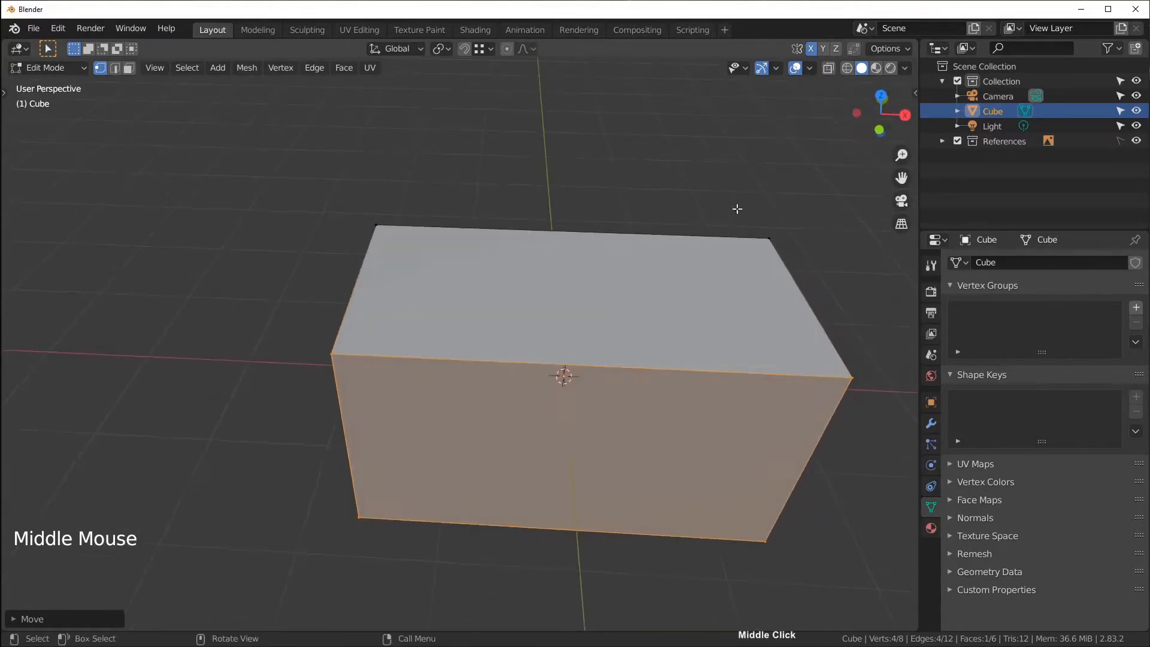
# - Split the 3D viewport into two side-by-side views and set one to top orthographic, keeping the other in perspective
pyautogui.moveTo(915, 72); pyautogui.dragTo(525, 88)
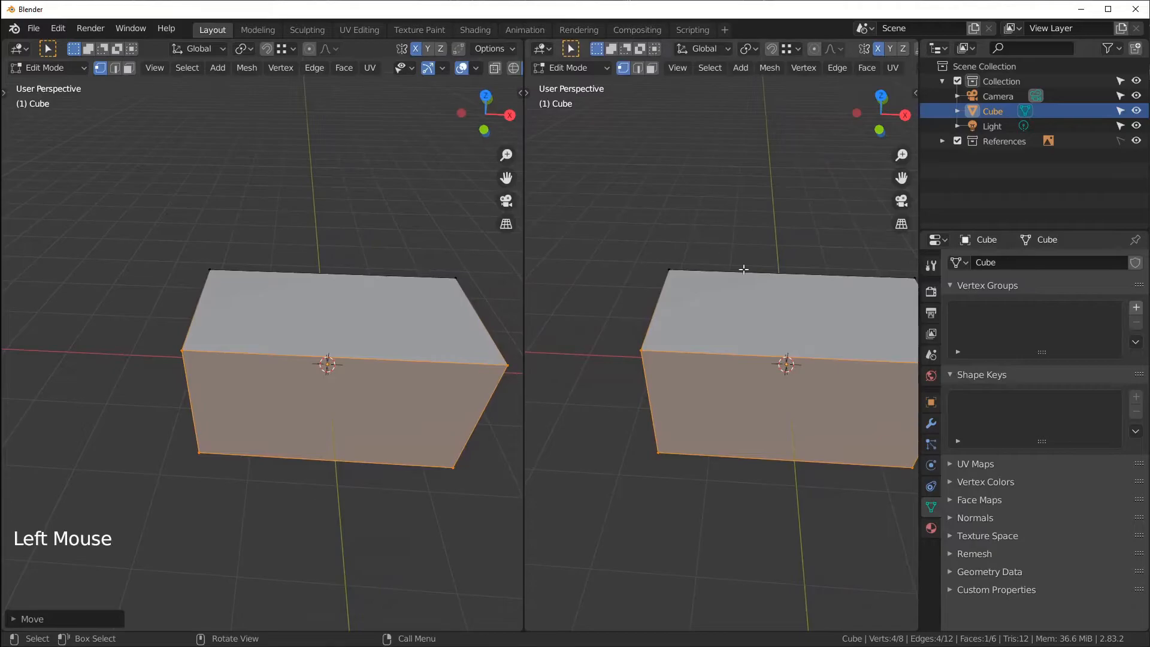
pyautogui.press('KP_7')
pyautogui.moveTo(767, 292); pyautogui.dragTo(824, 300, button='middle')
pyautogui.press('KP_7')
pyautogui.keyDown('shift'); pyautogui.moveTo(446, 281); pyautogui.dragTo(393, 292, button='middle'); pyautogui.keyUp('shift')
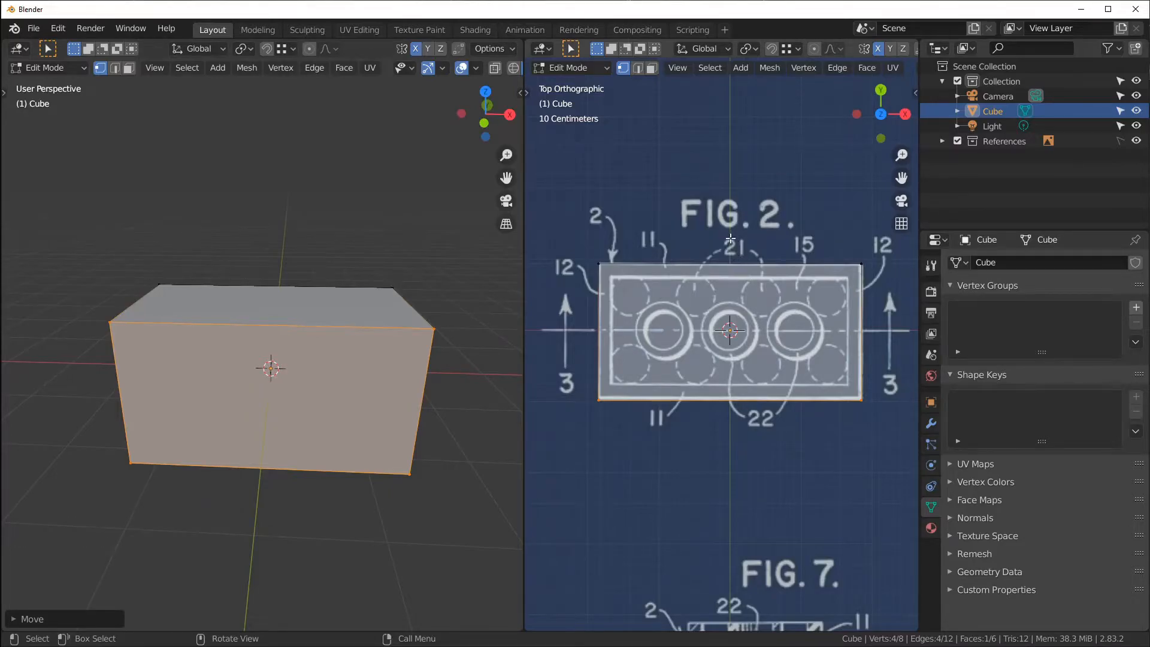
# - Sketch three vertical annotation lines and one horizontal line through the three FIG. 2 circles, and erase them all
pyautogui.press('d')
pyautogui.moveTo(729, 220); pyautogui.dragTo(735, 434)
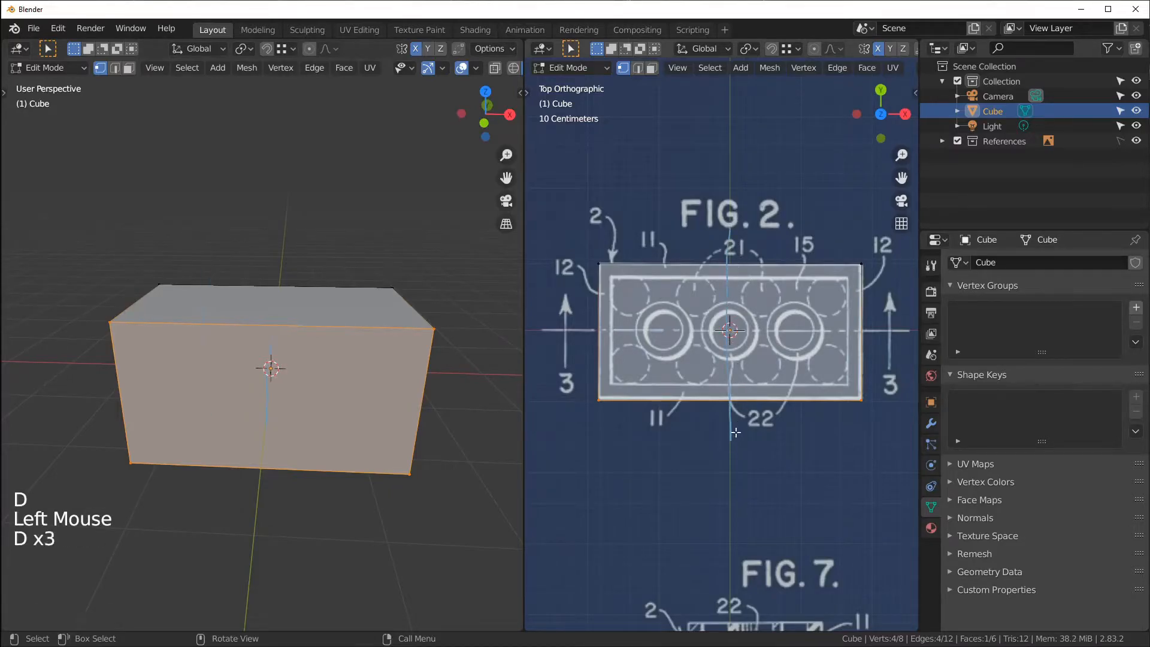
pyautogui.press('d')
pyautogui.moveTo(795, 222); pyautogui.dragTo(804, 440)
pyautogui.press('d')
pyautogui.moveTo(659, 243); pyautogui.dragTo(659, 443)
pyautogui.press('d')
pyautogui.press('d')
pyautogui.moveTo(542, 330); pyautogui.dragTo(665, 334)
pyautogui.moveTo(880, 331); pyautogui.dragTo(910, 331)
pyautogui.press('d')
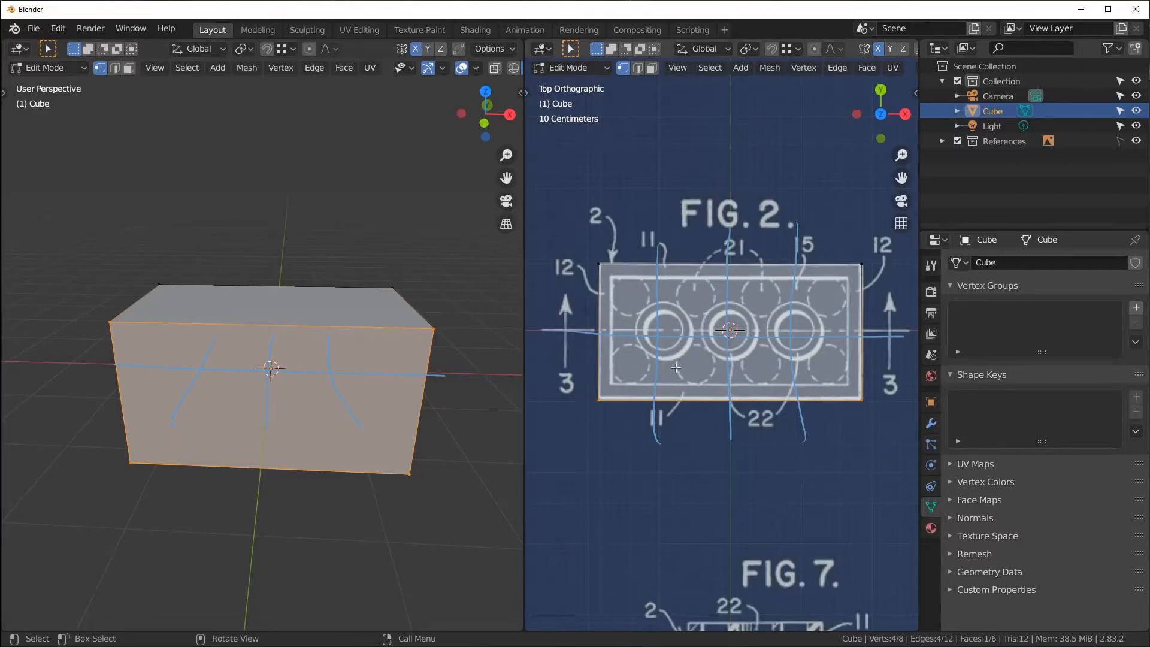
pyautogui.press('d')
pyautogui.moveTo(118, 369)
pyautogui.mouseDown(button='right')
pyautogui.moveTo(127, 358)
pyautogui.moveTo(418, 364)
pyautogui.moveTo(304, 365)
pyautogui.moveTo(344, 412)
pyautogui.moveTo(257, 405)
pyautogui.moveTo(220, 332)
pyautogui.mouseUp(button='right')
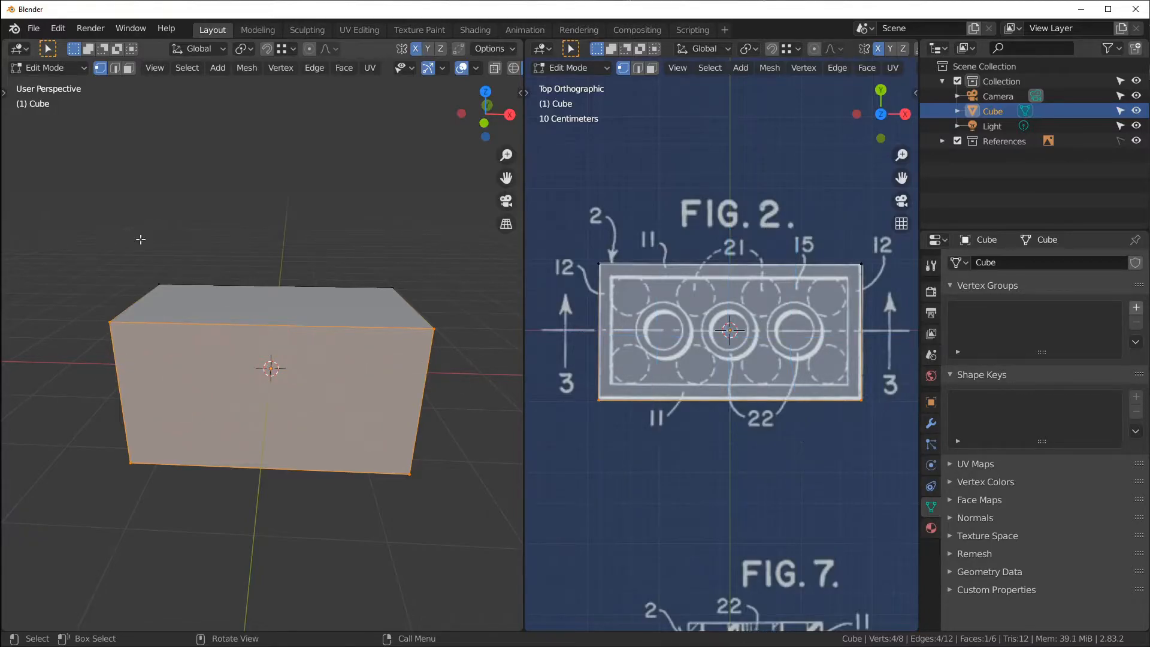
# - Show the editing toolbar in the perspective view and add a loop cut across the cube near the middle of its length
pyautogui.doubleClick(7, 97)
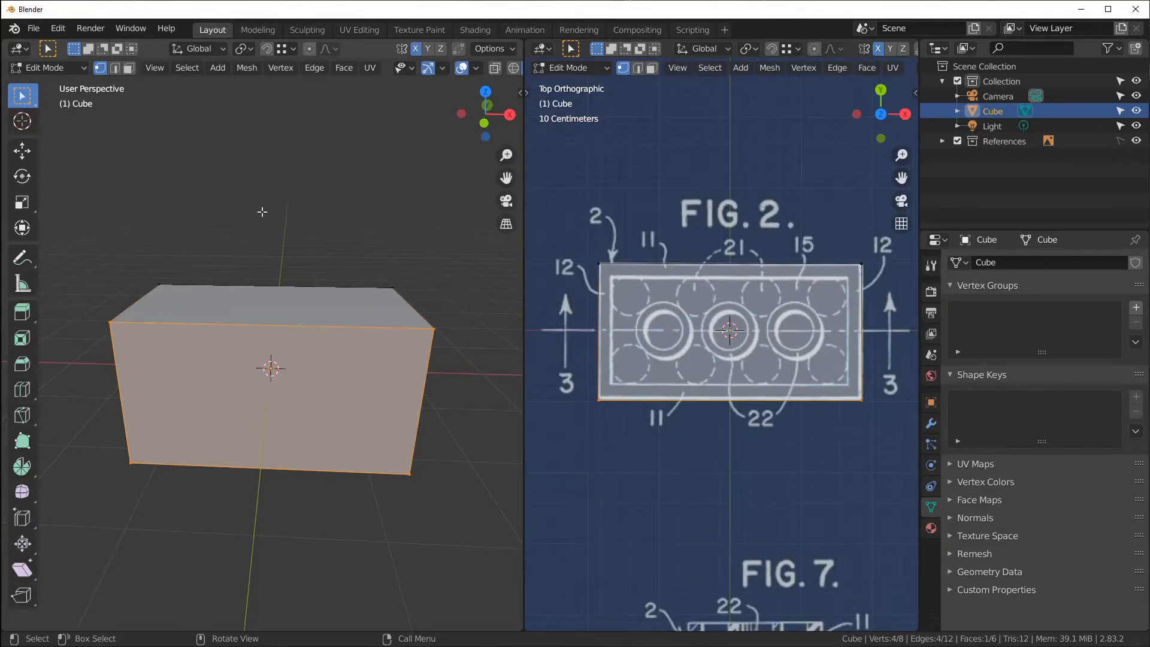
pyautogui.hotkey('ctrl', 'r')
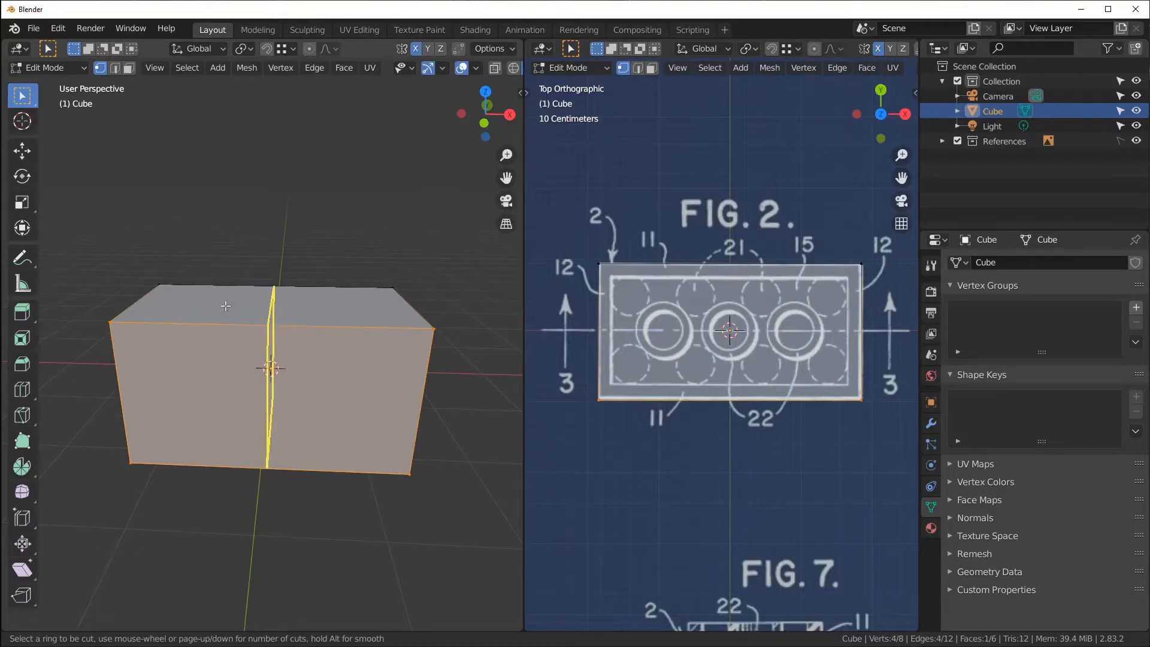
pyautogui.click(273, 325)
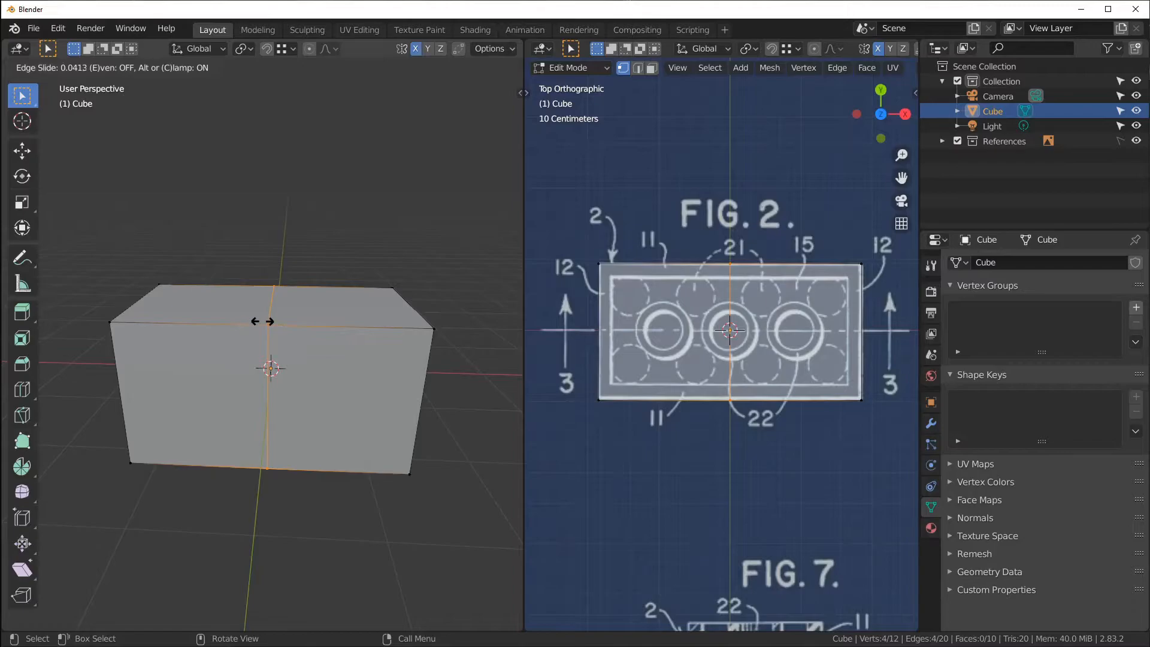
pyautogui.click(268, 318)
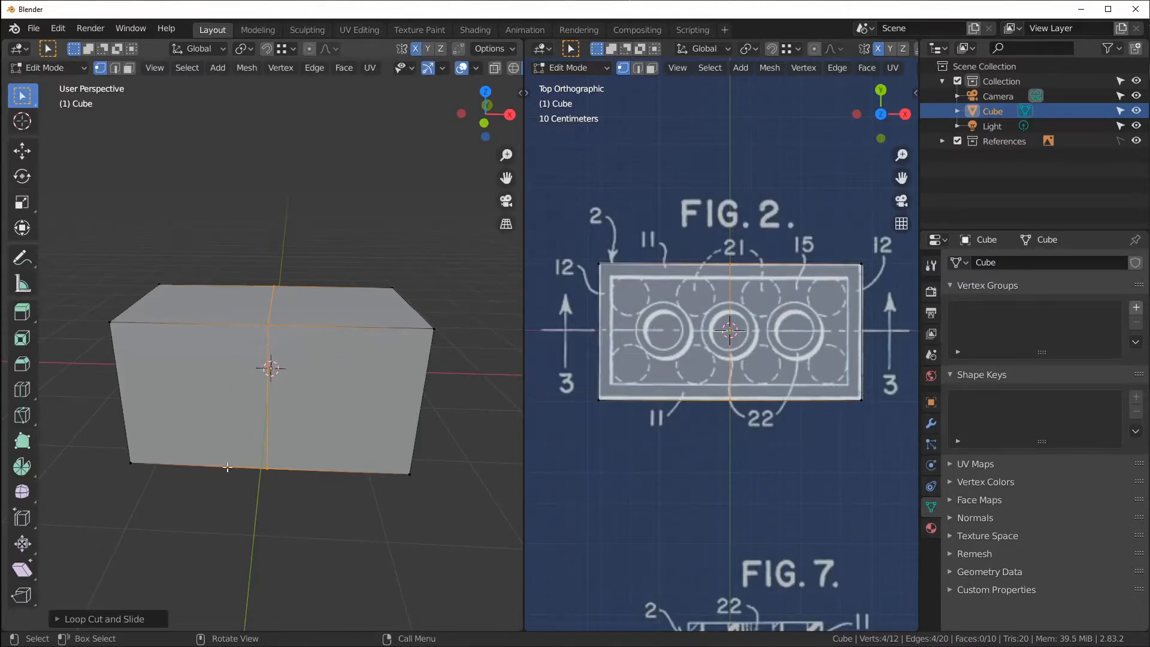
pyautogui.moveTo(426, 348); pyautogui.dragTo(262, 343, button='middle')
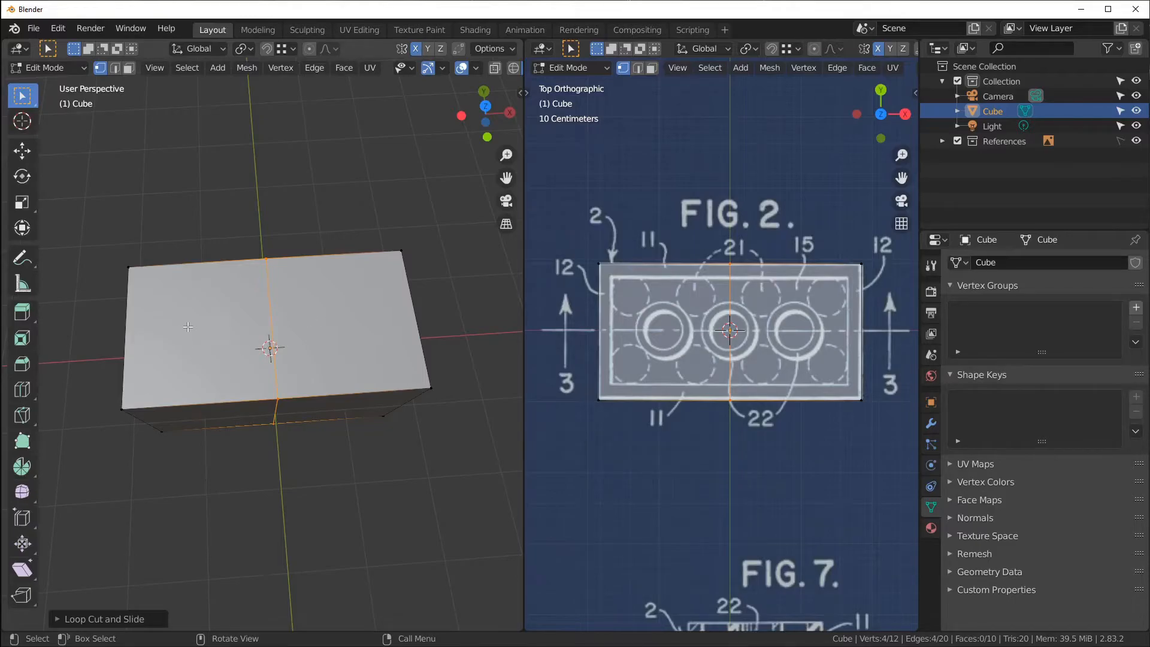
# - Expand the Loop Cut and Slide settings and set the number of cuts to 3
pyautogui.click(69, 617)
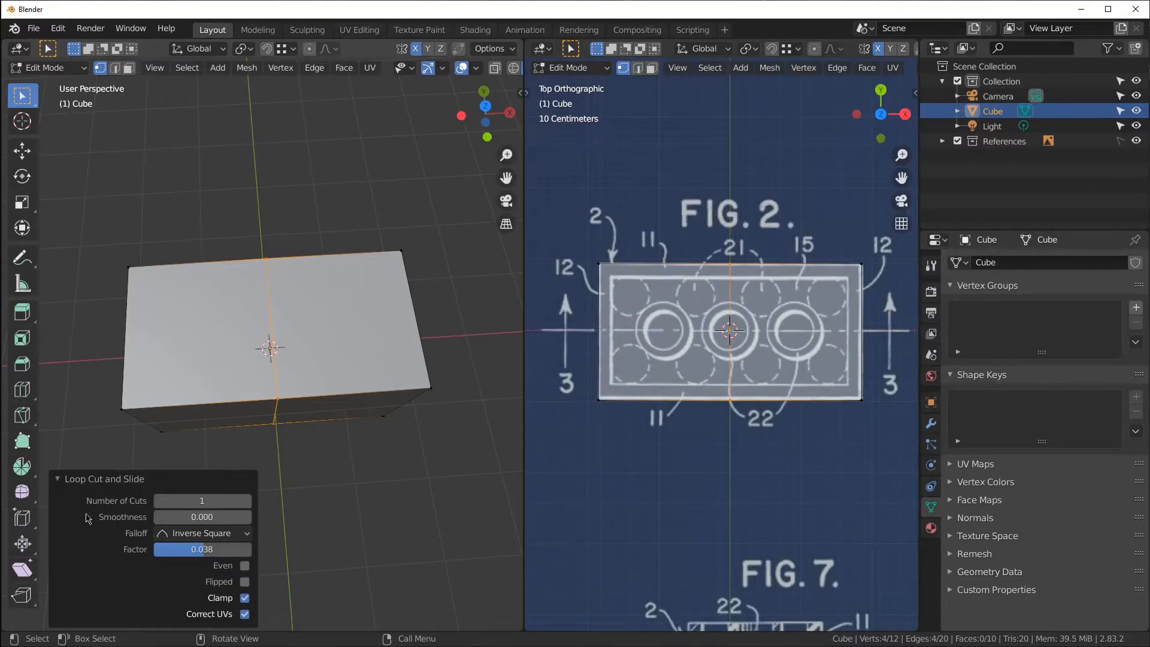
pyautogui.click(59, 481)
pyautogui.click(58, 619)
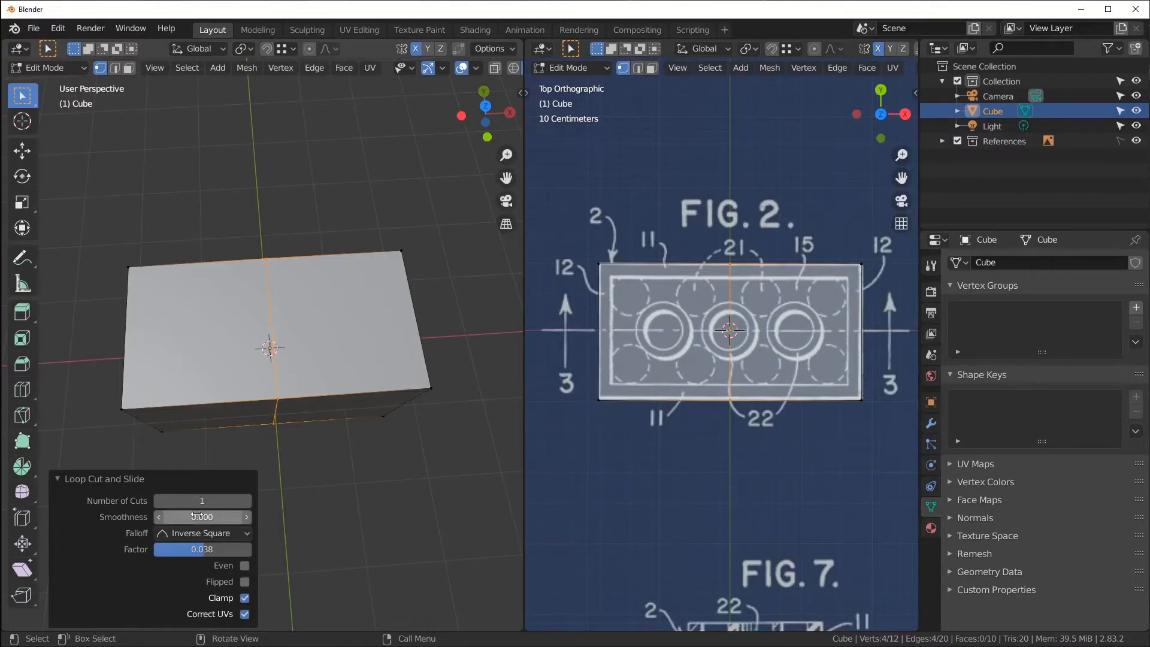
pyautogui.click(245, 503)
pyautogui.click(246, 505)
pyautogui.click(246, 503)
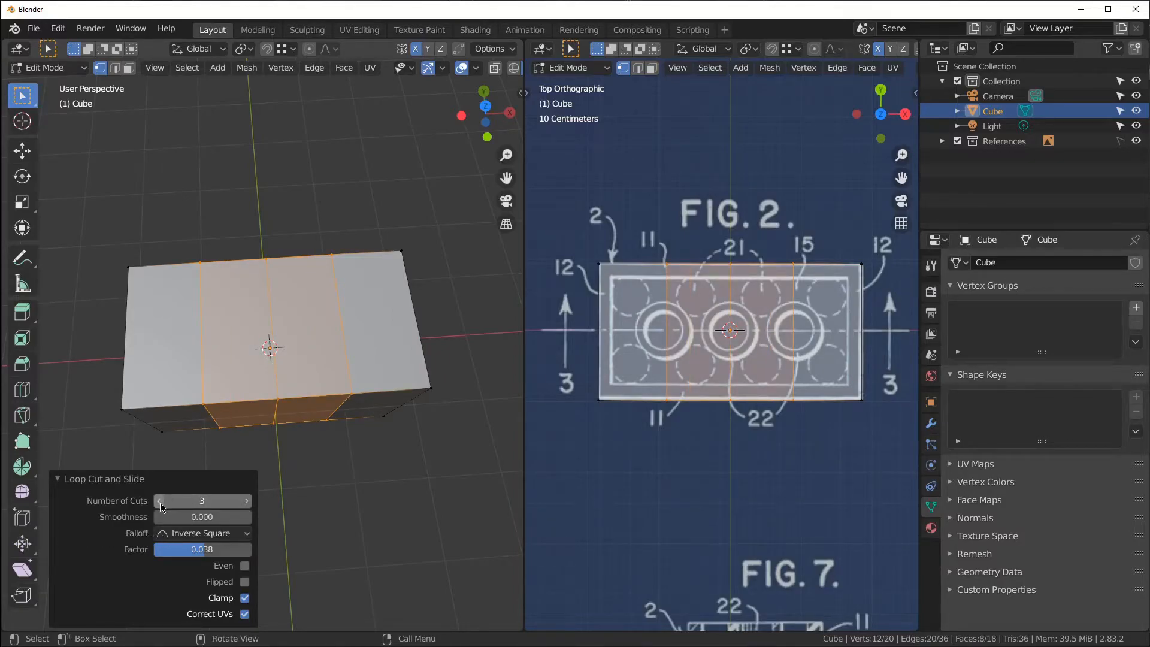
pyautogui.click(161, 505)
pyautogui.click(161, 505)
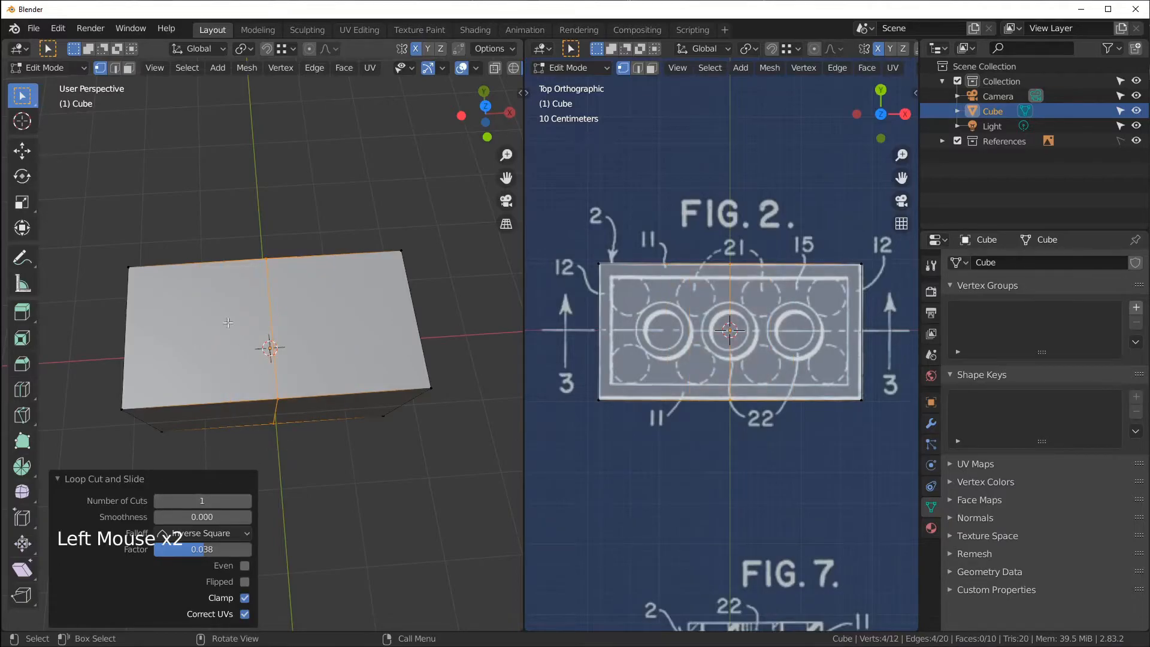
pyautogui.click(248, 502)
pyautogui.click(249, 503)
pyautogui.click(249, 504)
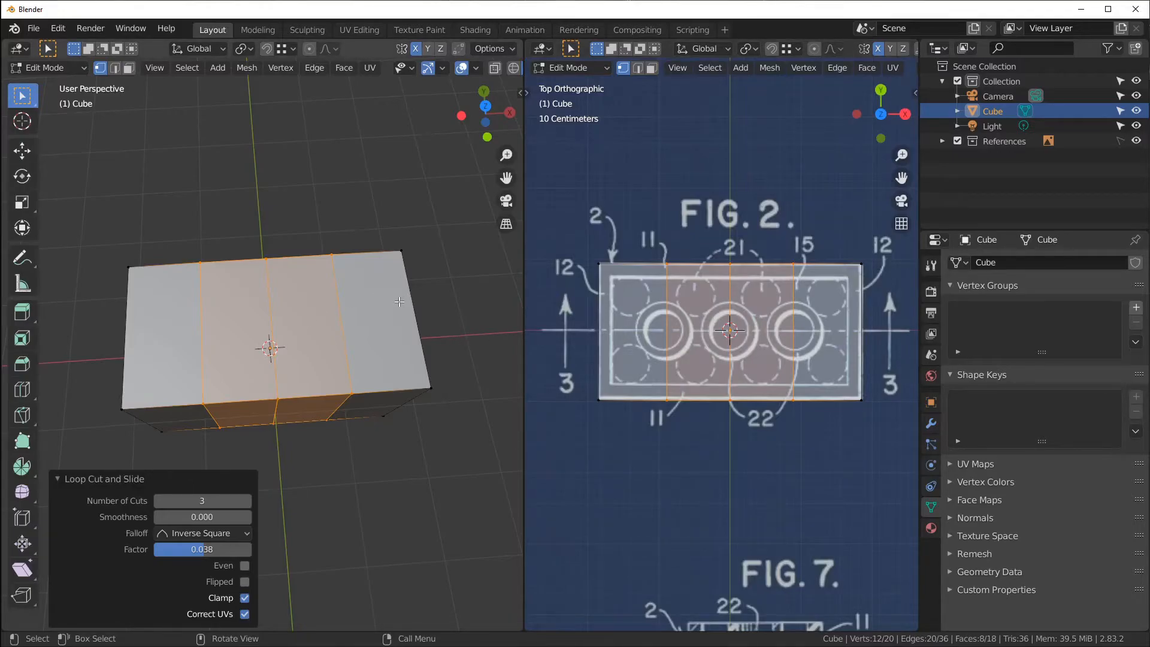
# - Add a single lengthwise loop cut through the block and centre it by setting its slide factor to 0
pyautogui.hotkey('ctrl', 'r')
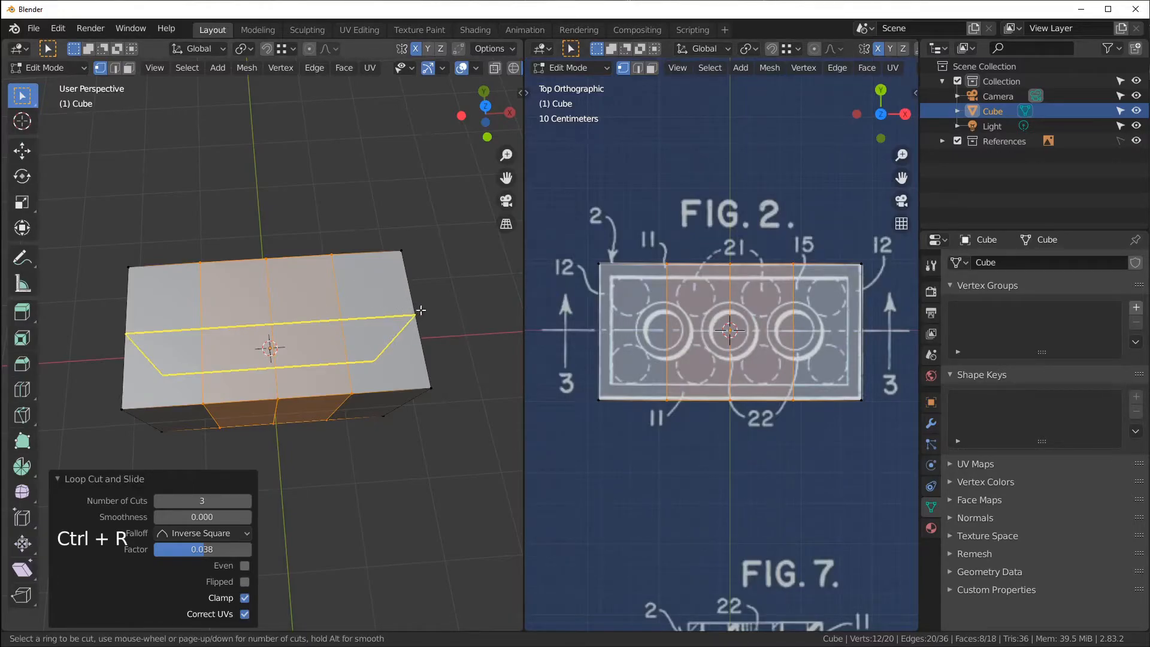
pyautogui.click(415, 313)
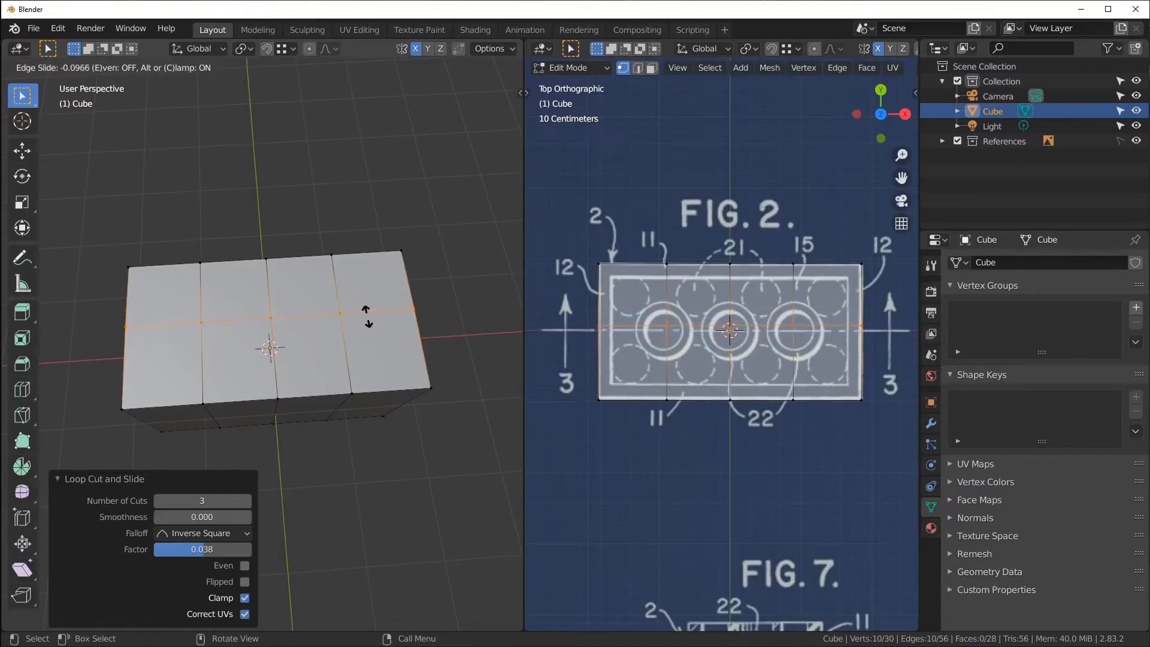
pyautogui.click(370, 318)
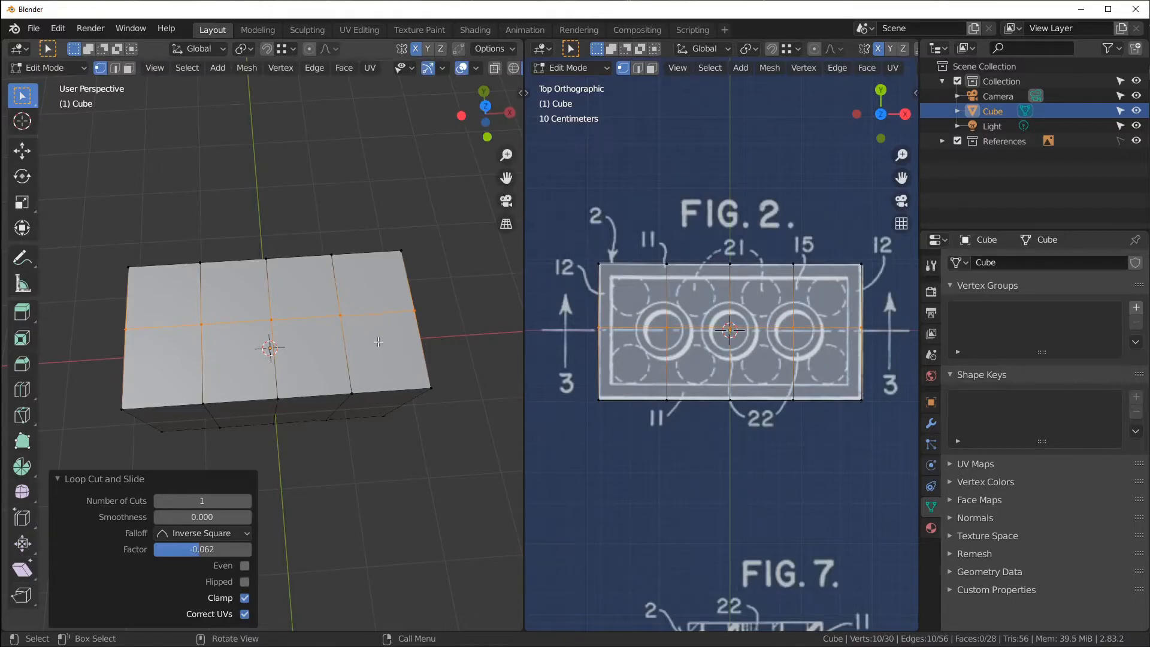
pyautogui.moveTo(197, 550)
pyautogui.mouseDown()
pyautogui.moveTo(210, 554)
pyautogui.moveTo(187, 556)
pyautogui.moveTo(214, 551)
pyautogui.mouseUp()
pyautogui.click(214, 551)
pyautogui.write('0')
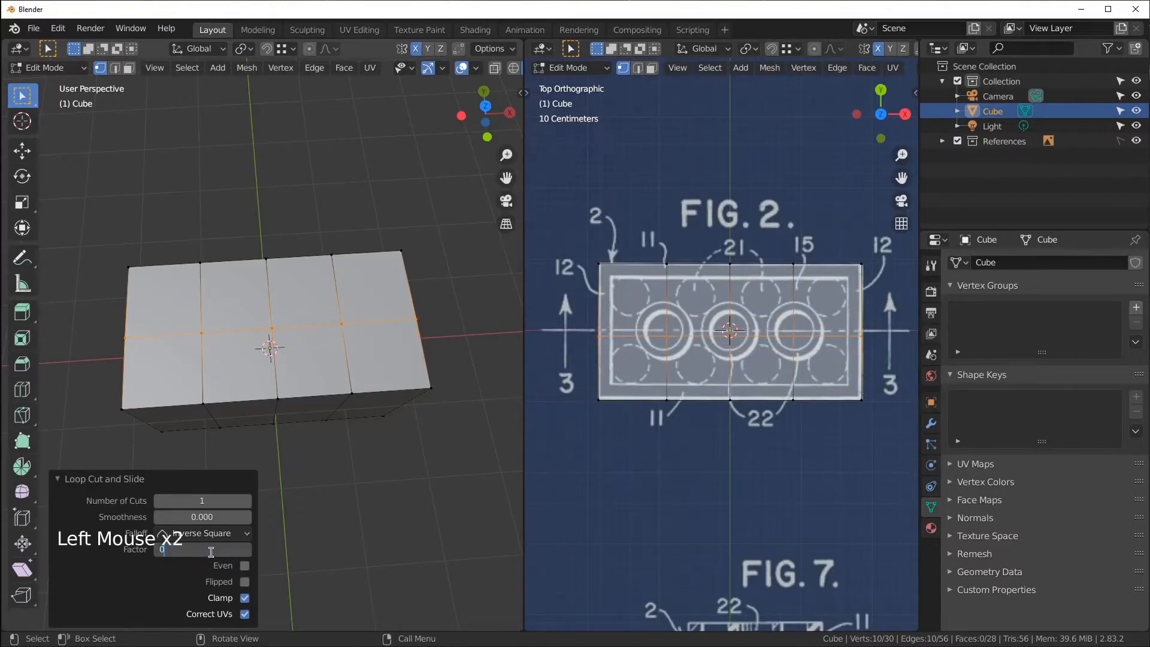
pyautogui.press('Return')
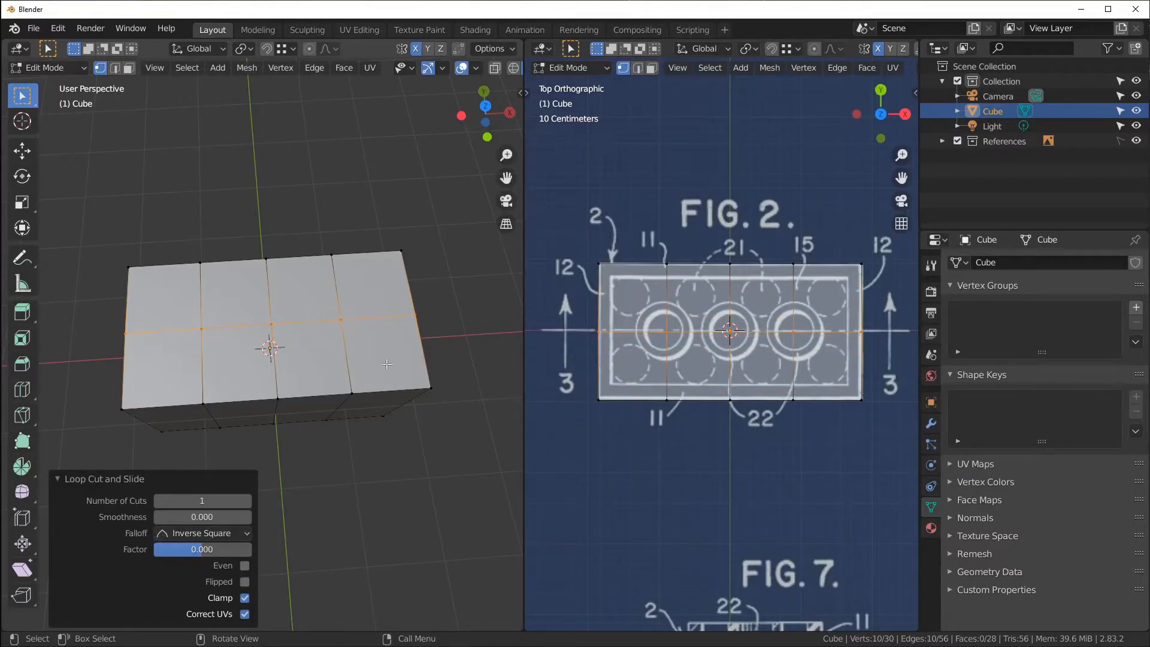
pyautogui.moveTo(410, 306); pyautogui.dragTo(451, 270, button='middle')
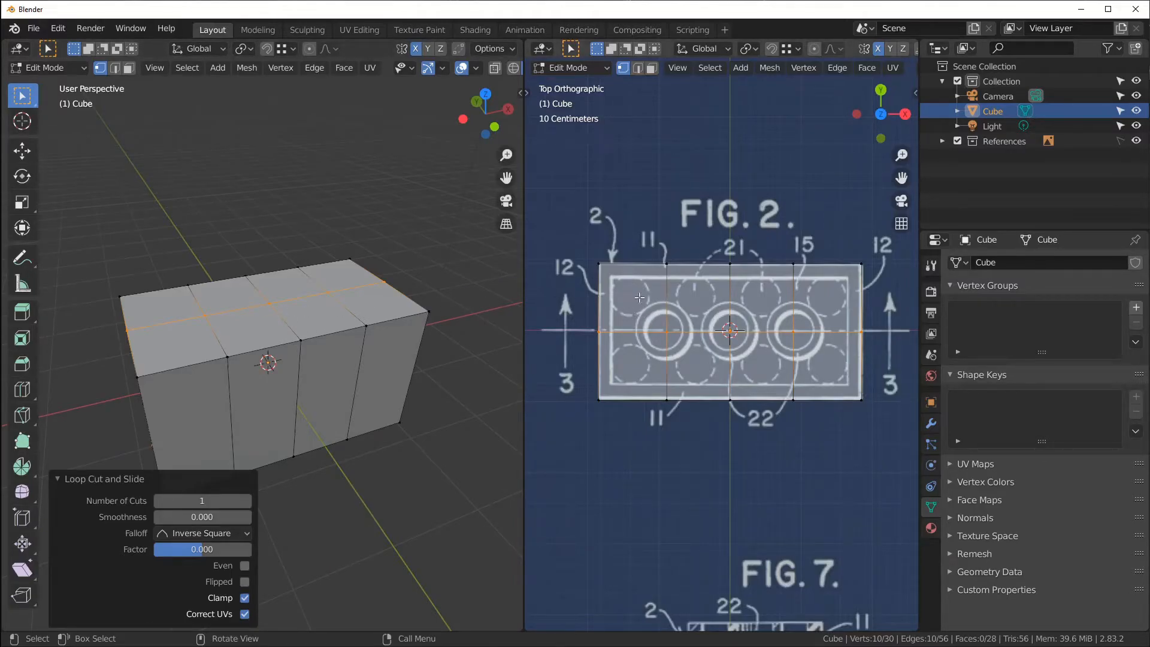
pyautogui.moveTo(445, 297); pyautogui.dragTo(347, 346, button='middle')
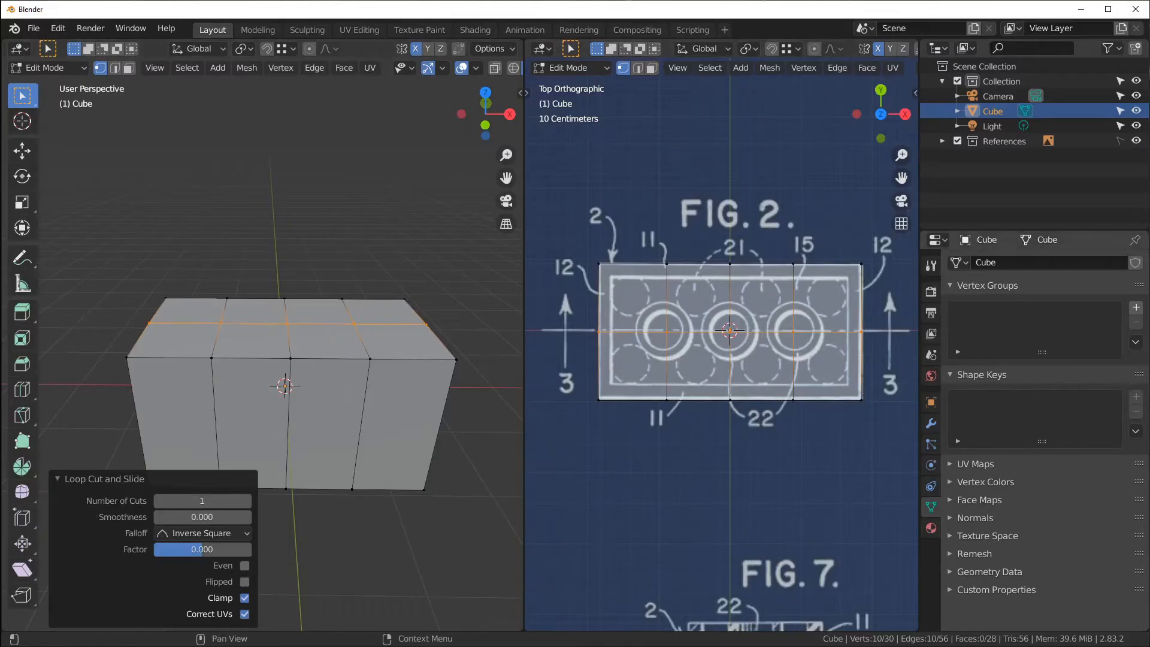
# - Switch to Discord to check the class voice channel and return to Blender
pyautogui.hotkey('alt', 'Tab')
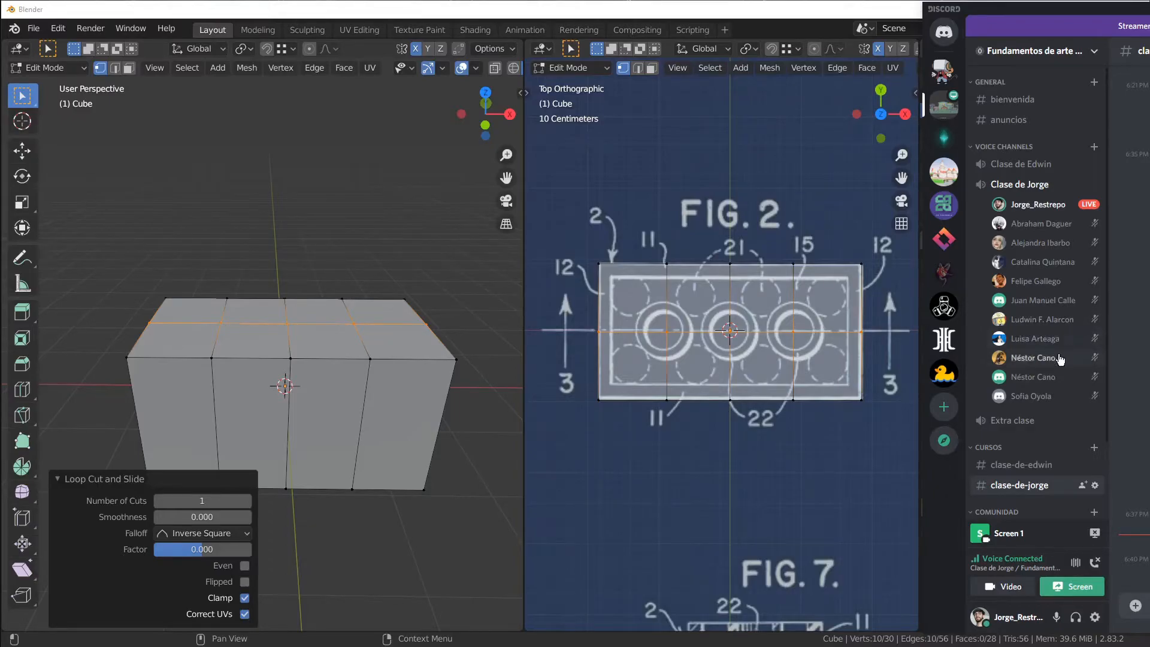
pyautogui.click(733, 13)
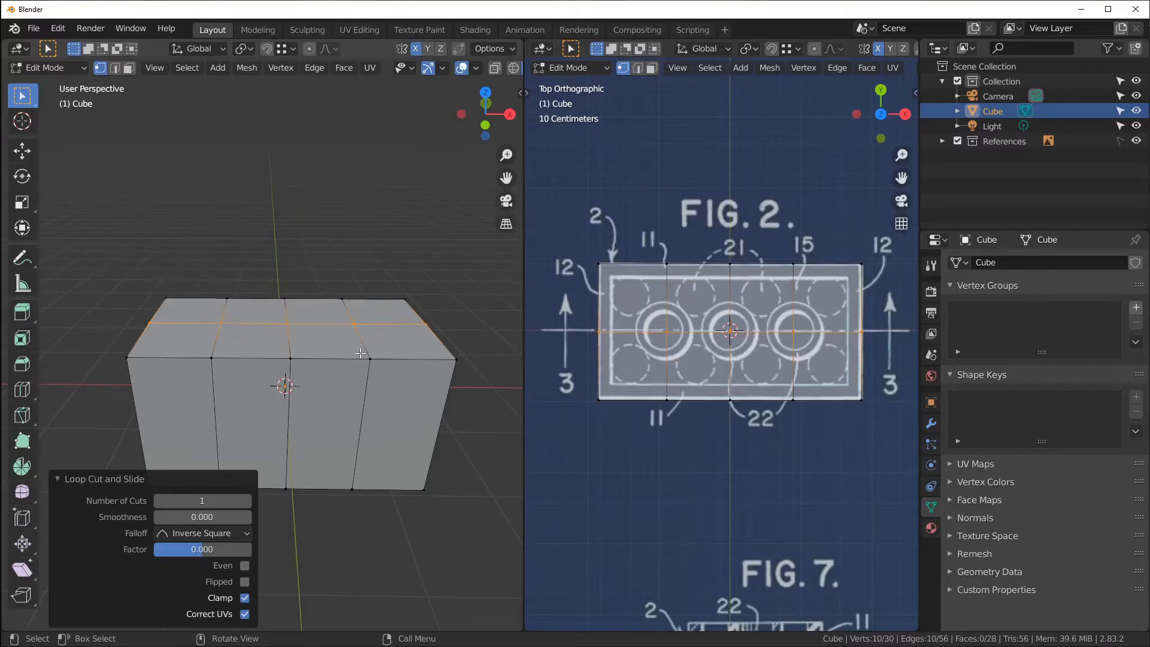
# - Add a loop cut in the outermost positive X segment, slid by a factor of about -0.543 to the blueprint's inner wall line
pyautogui.hotkey('ctrl', 'r')
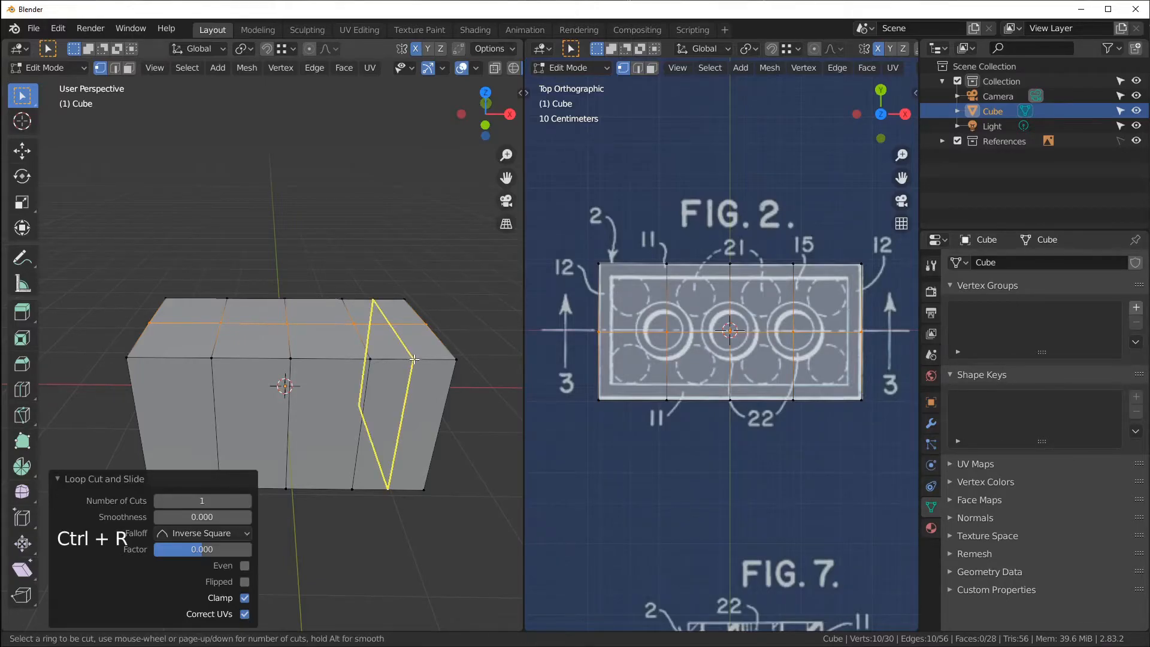
pyautogui.click(412, 360)
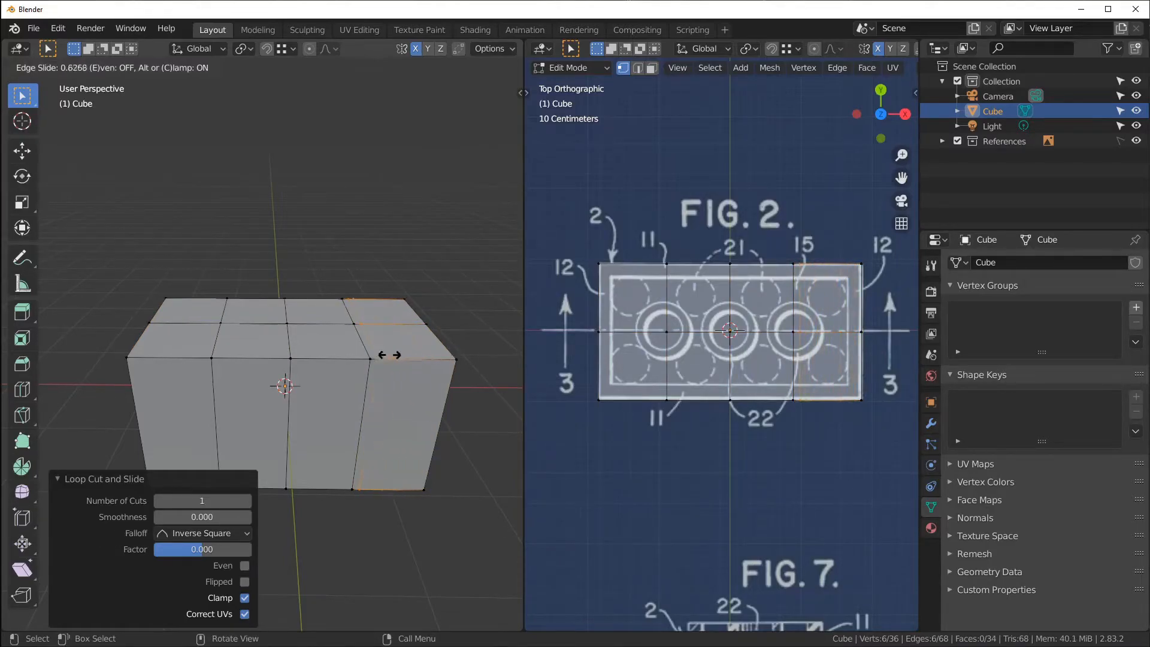
pyautogui.click(433, 364)
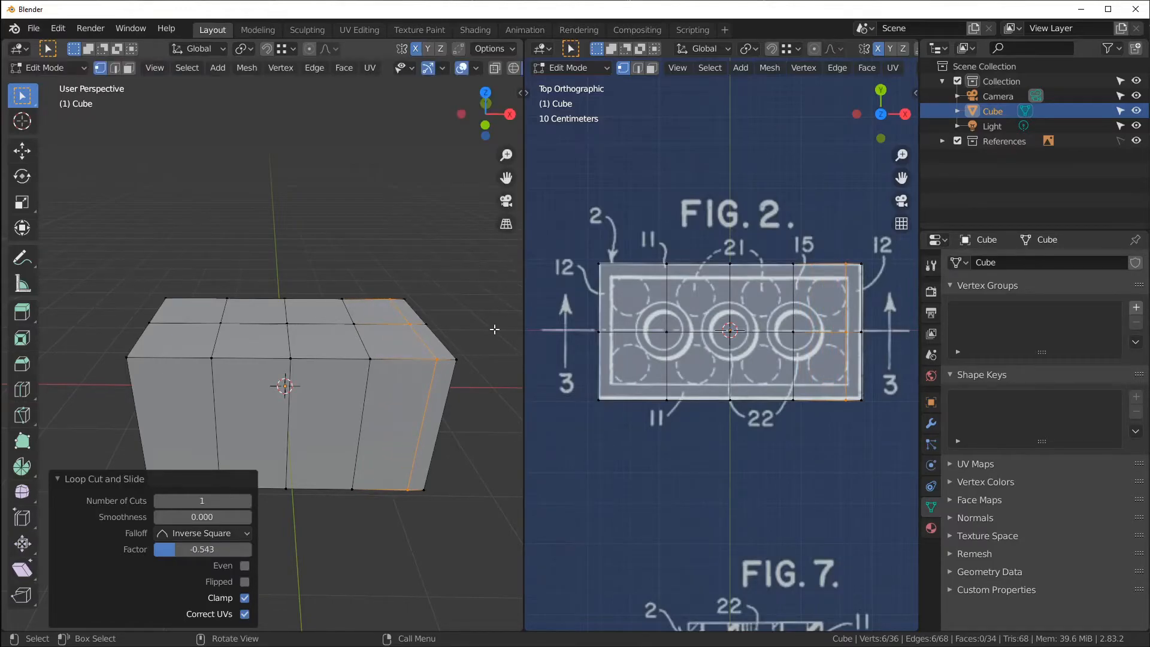
# - Slide the outermost loop cut to a factor of 1, dissolve that extra edge loop and return to vertex selection
pyautogui.moveTo(155, 550); pyautogui.dragTo(261, 548)
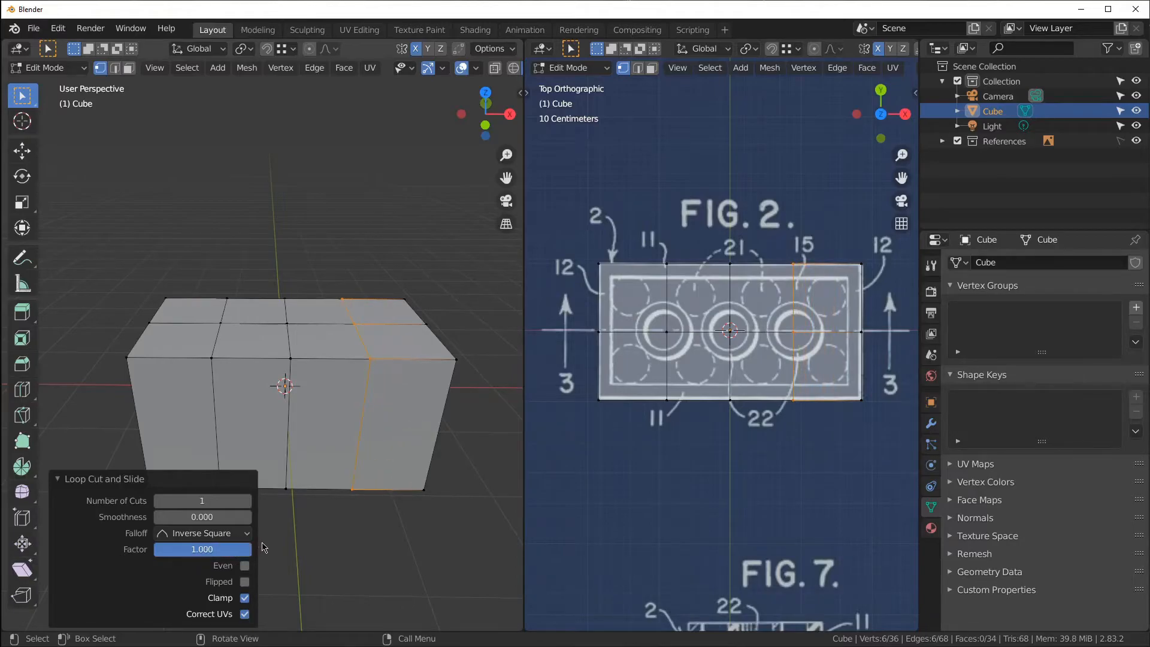
pyautogui.press('Return')
pyautogui.press('2')
pyautogui.hotkey('ctrl', 'x')
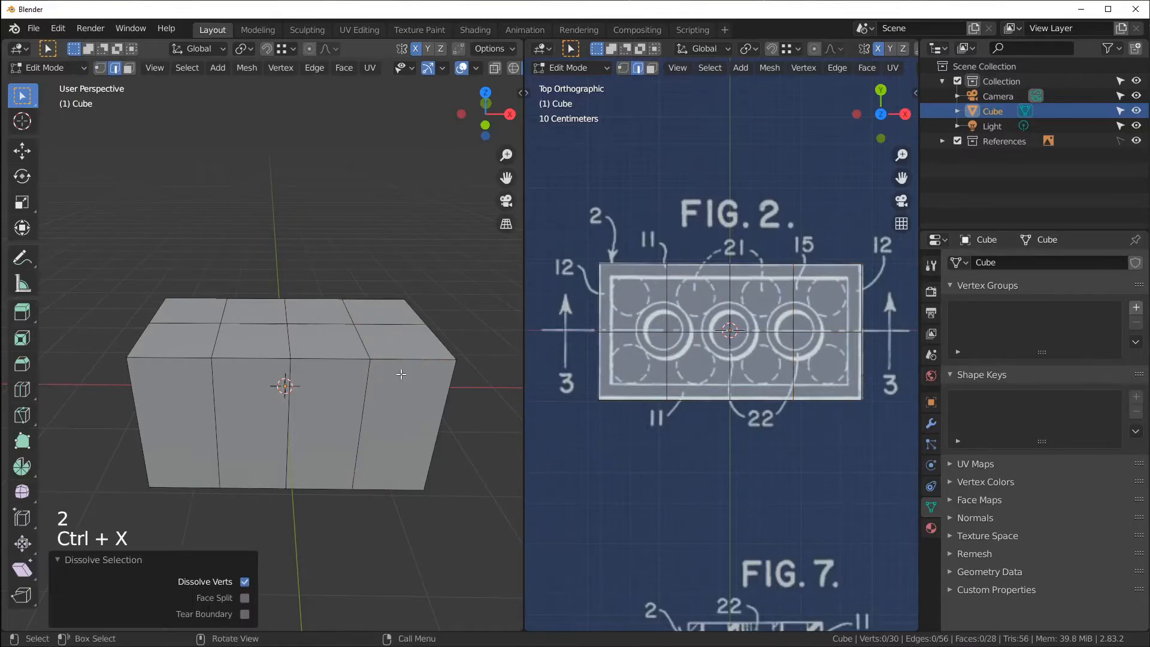
pyautogui.press('1')
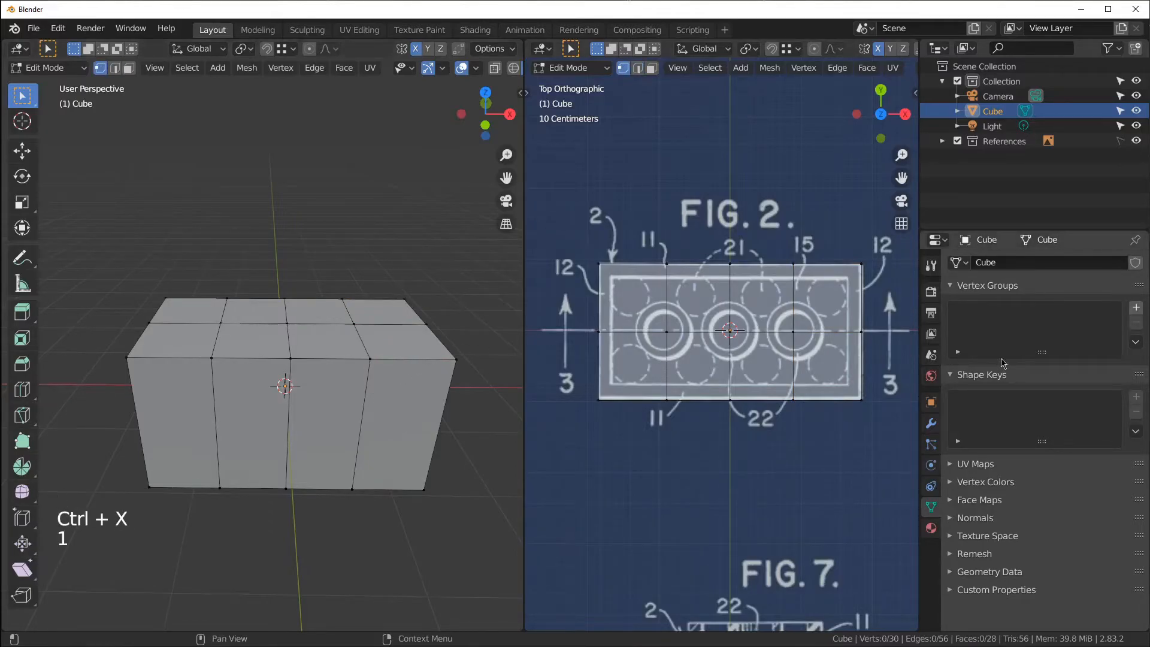
# - Switch to Discord to read the class chat messages and return to Blender
pyautogui.hotkey('alt', 'Tab')
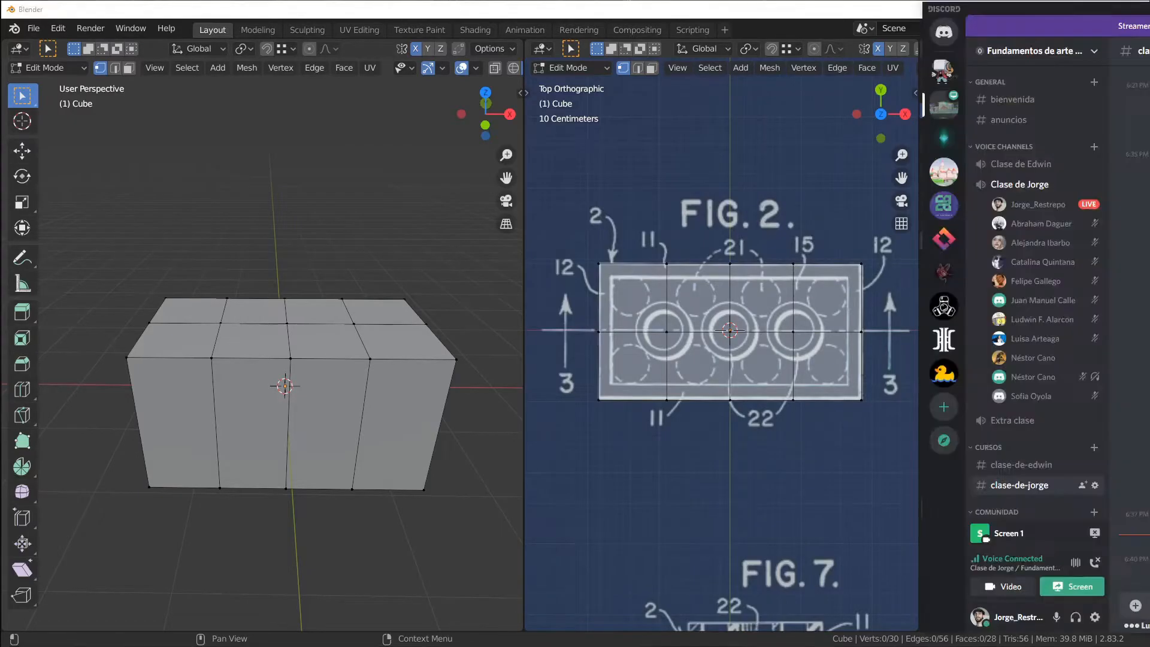
pyautogui.moveTo(1149, 10); pyautogui.dragTo(775, 20)
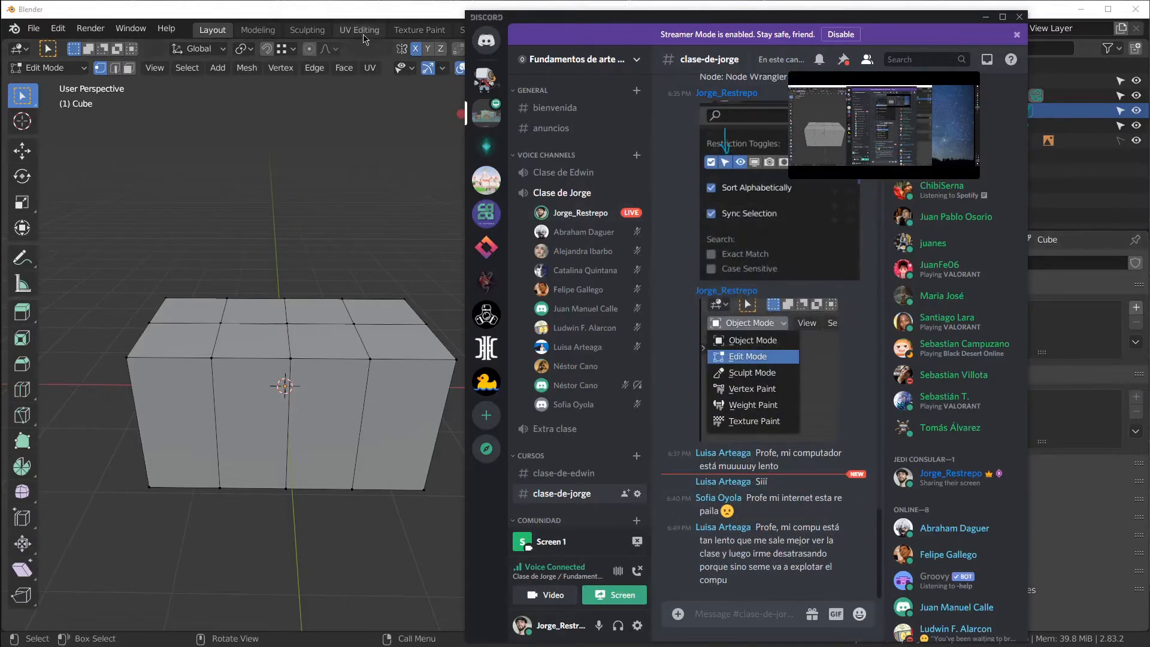
pyautogui.click(376, 13)
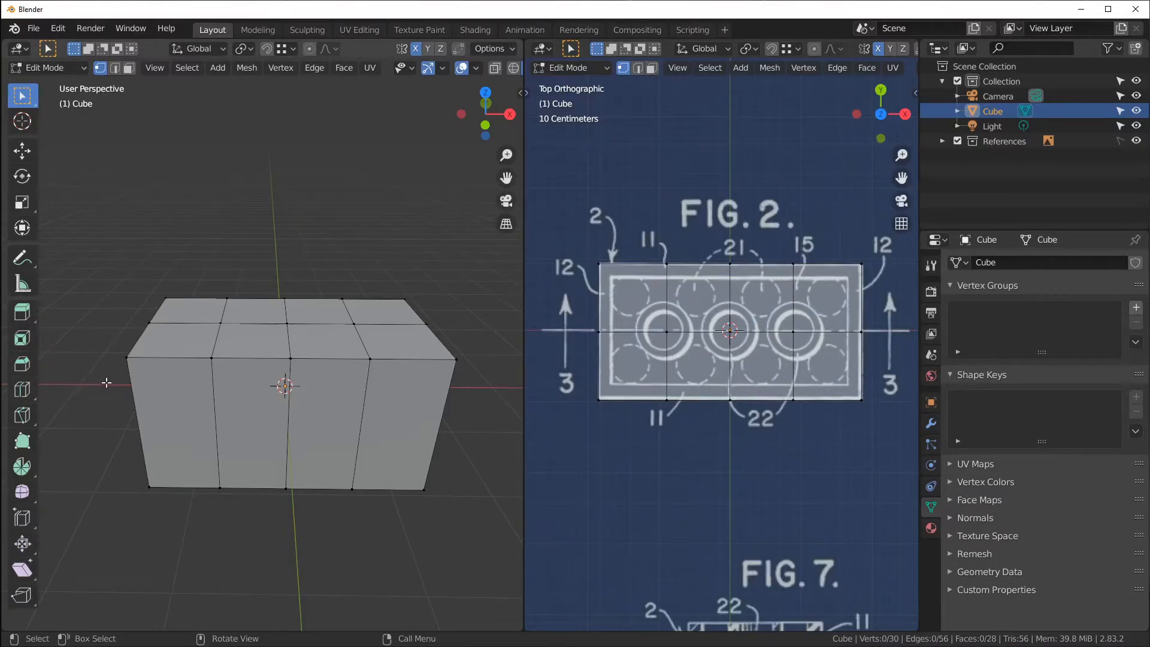
# - Widen the Edit Mode tool shelf to two columns and narrow it back to a single column
pyautogui.press('d')
pyautogui.moveTo(39, 387); pyautogui.dragTo(67, 388)
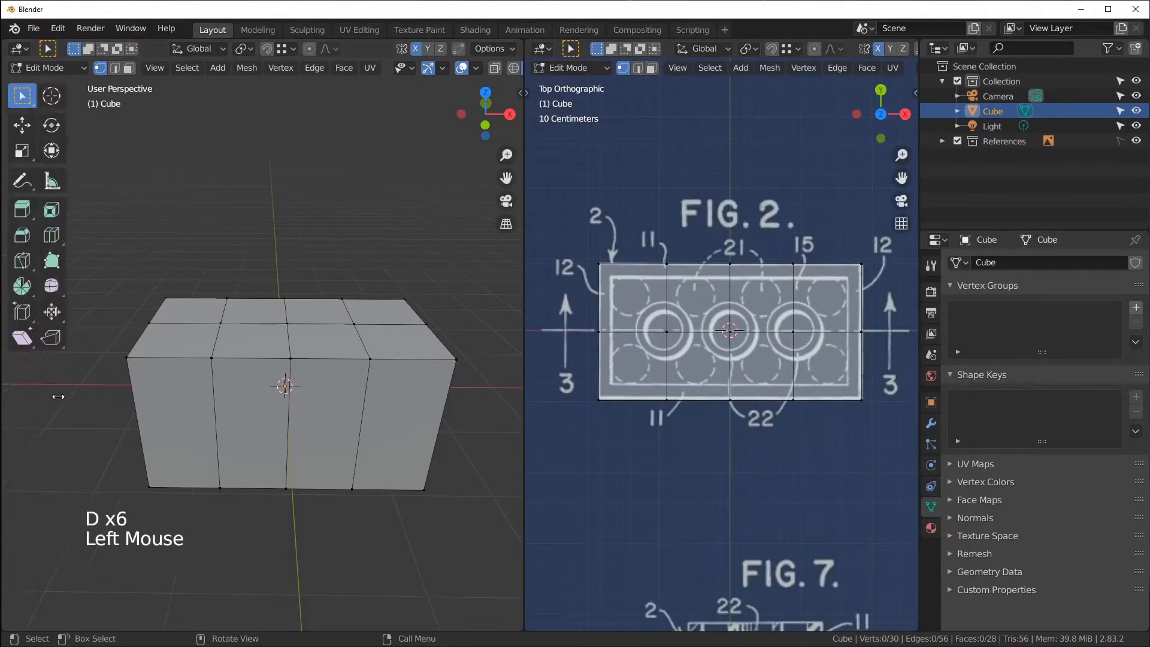
pyautogui.press('d')
pyautogui.press('d')
pyautogui.click(65, 338)
pyautogui.press('d')
pyautogui.press('d')
pyautogui.press('d')
pyautogui.press('d')
pyautogui.press('d')
pyautogui.press('d')
pyautogui.press('d')
pyautogui.press('d')
pyautogui.press('d')
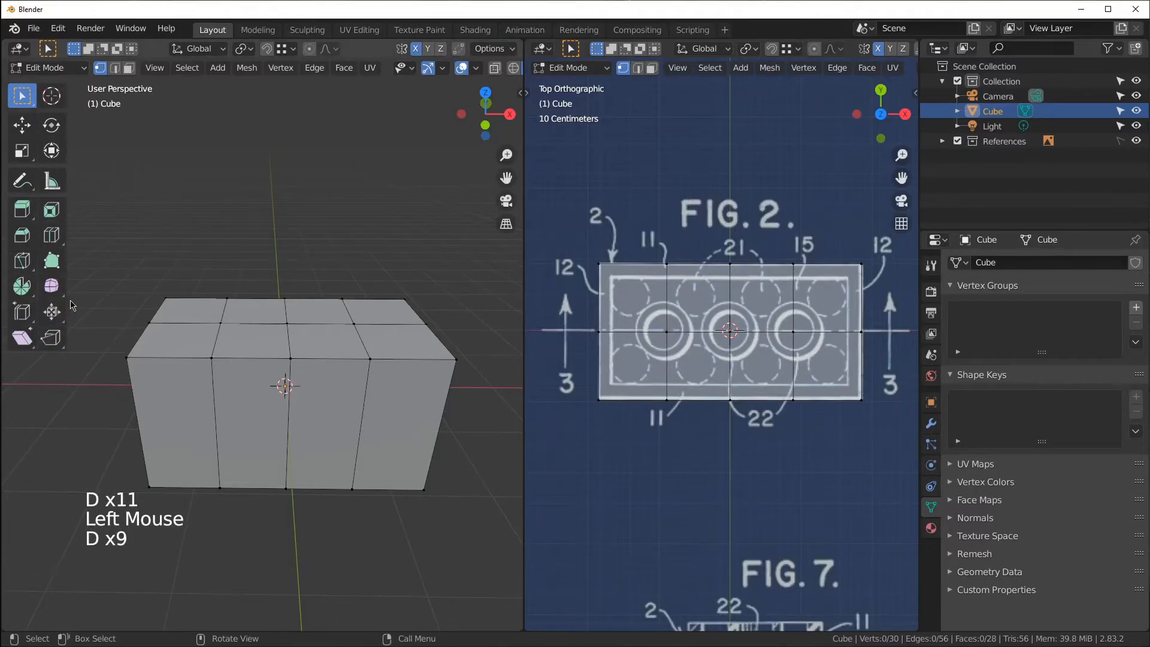
pyautogui.click(70, 300)
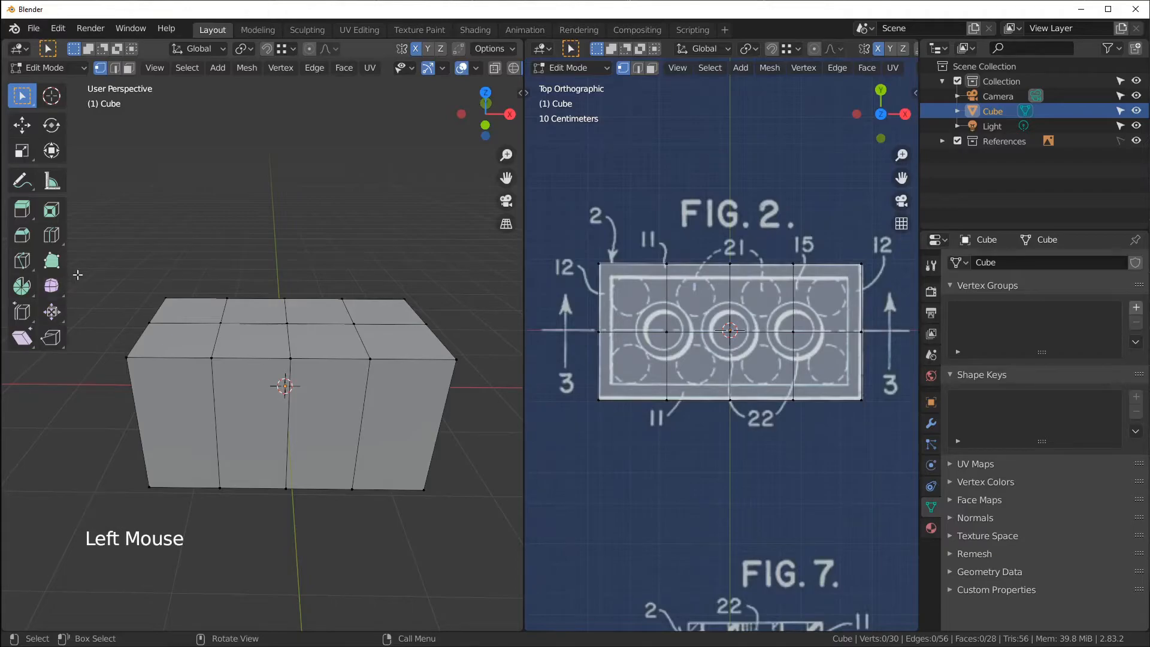
pyautogui.moveTo(71, 275); pyautogui.dragTo(42, 287)
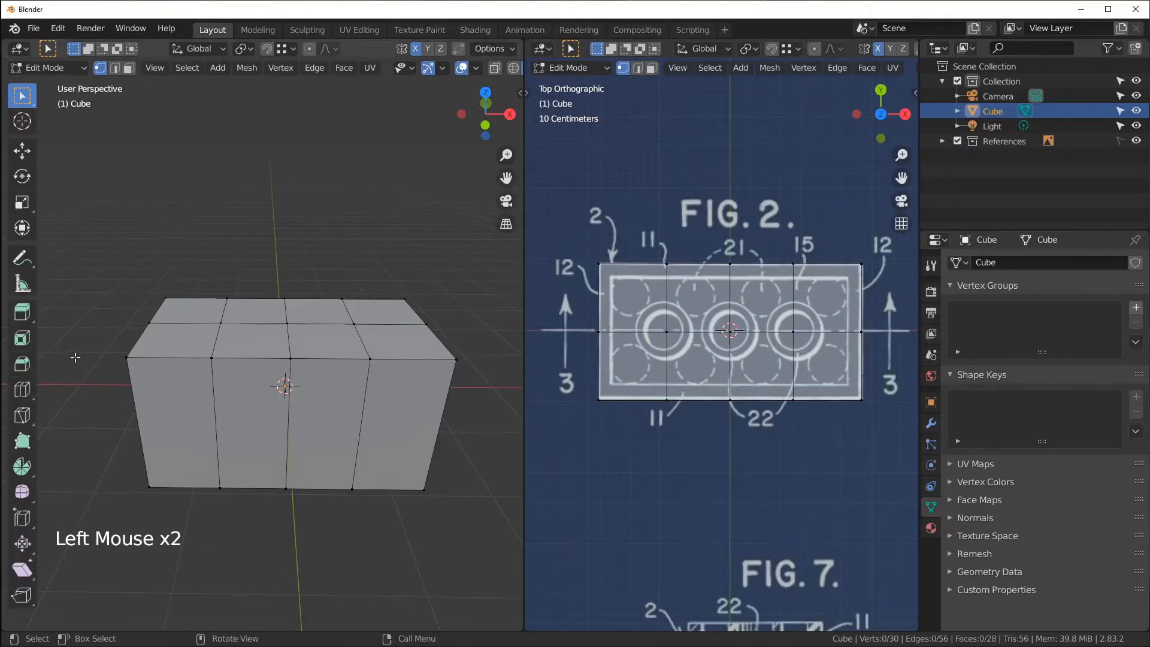
# - Draw an annotation arrow pointing at the Loop Cut tool
pyautogui.press('d')
pyautogui.moveTo(93, 384)
pyautogui.mouseDown()
pyautogui.moveTo(51, 380)
pyautogui.moveTo(61, 395)
pyautogui.moveTo(2, 302)
pyautogui.mouseUp()
pyautogui.press('d')
pyautogui.click(54, 376)
pyautogui.press('d')
# - Capture the tool icons with the arrow as a screenshot, post it in the Discord class channel and move Discord aside
pyautogui.press('shift+super+s')
pyautogui.hotkey('alt', 'Tab')
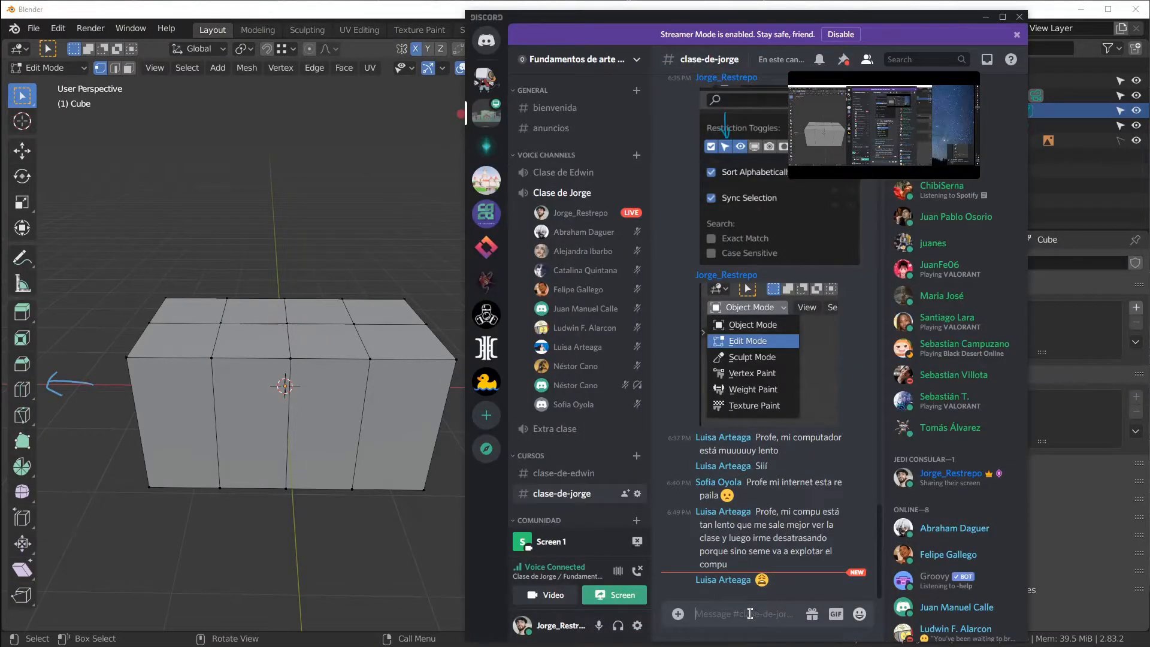
pyautogui.hotkey('ctrl', 'v')
pyautogui.press('Return')
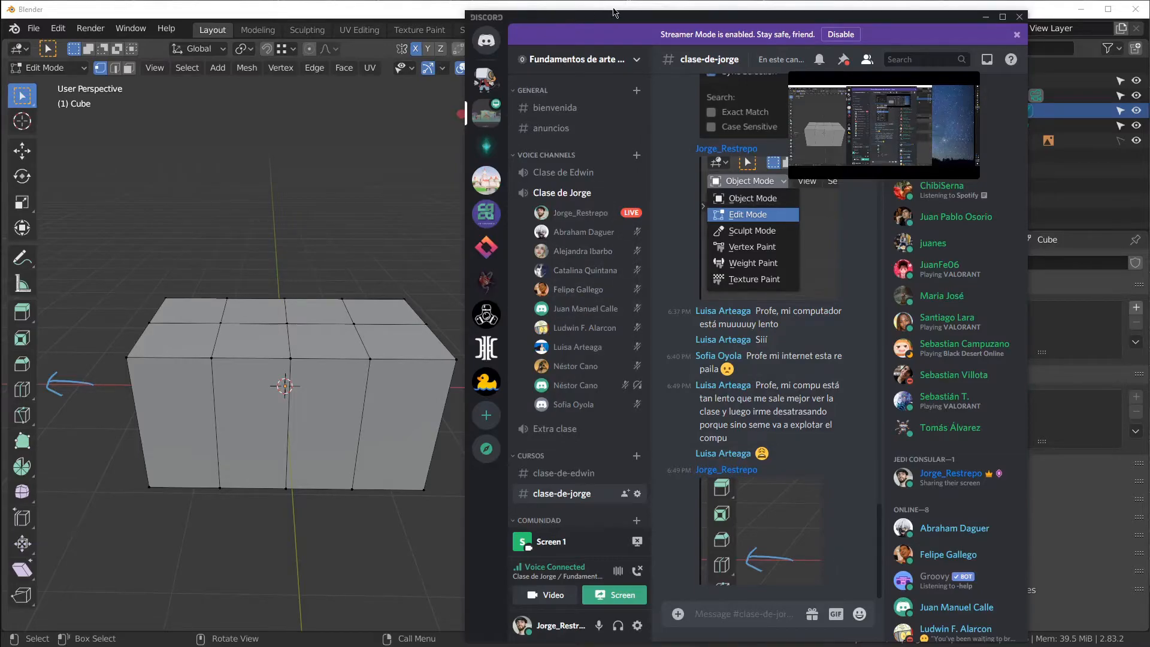
pyautogui.moveTo(730, 22); pyautogui.dragTo(761, 43)
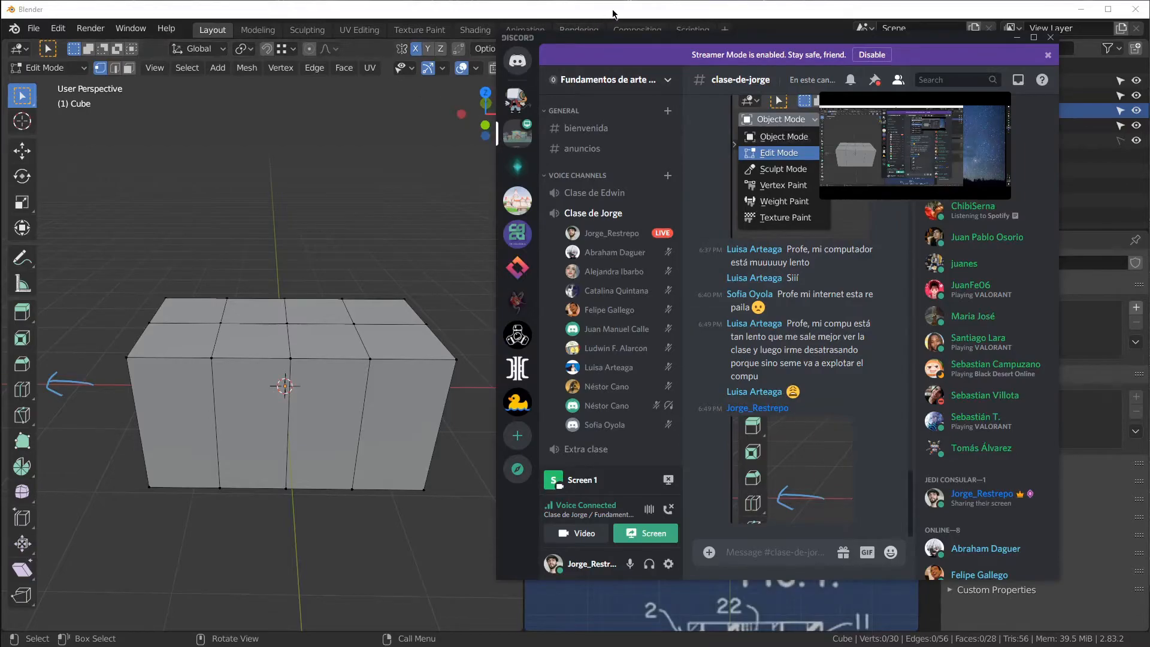
pyautogui.moveTo(652, 43); pyautogui.dragTo(1088, 40)
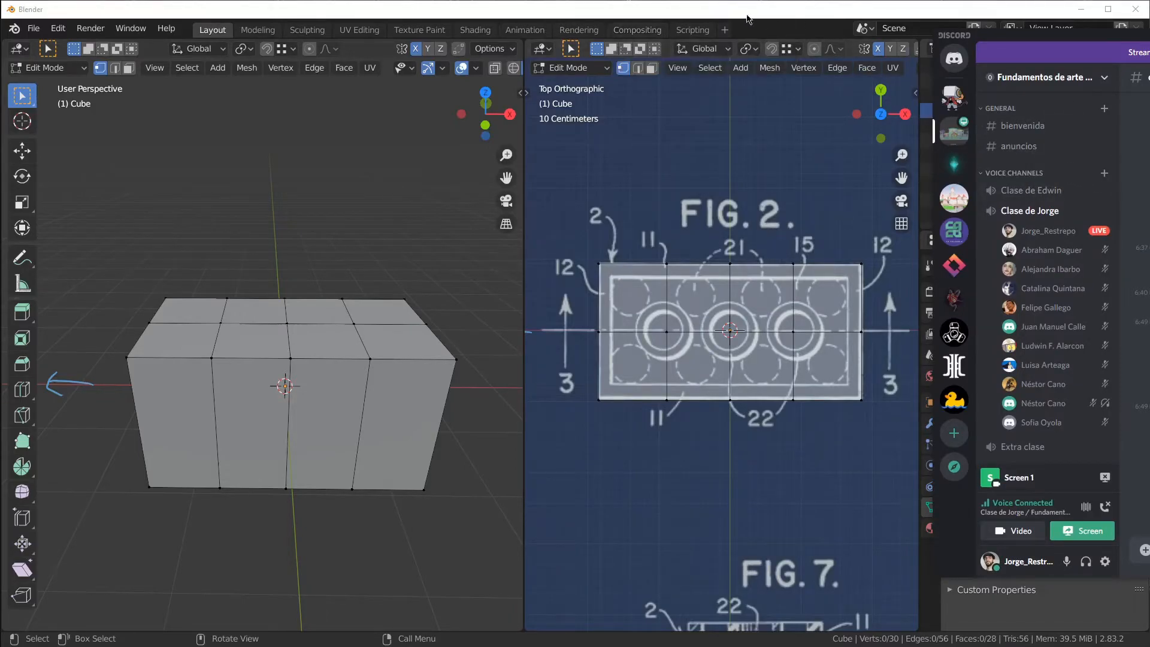
# - Return to Blender and erase the annotation arrow beside the Loop Cut tool
pyautogui.click(360, 335)
pyautogui.moveTo(359, 336); pyautogui.dragTo(282, 411, button='middle')
pyautogui.hotkey('shift', 'd')
pyautogui.rightClick(360, 398)
# - Switch to face selection and select the four top faces on the block's positive X half
pyautogui.keyDown('ctrl'); pyautogui.moveTo(794, 250); pyautogui.dragTo(663, 322, button='middle'); pyautogui.keyUp('ctrl')
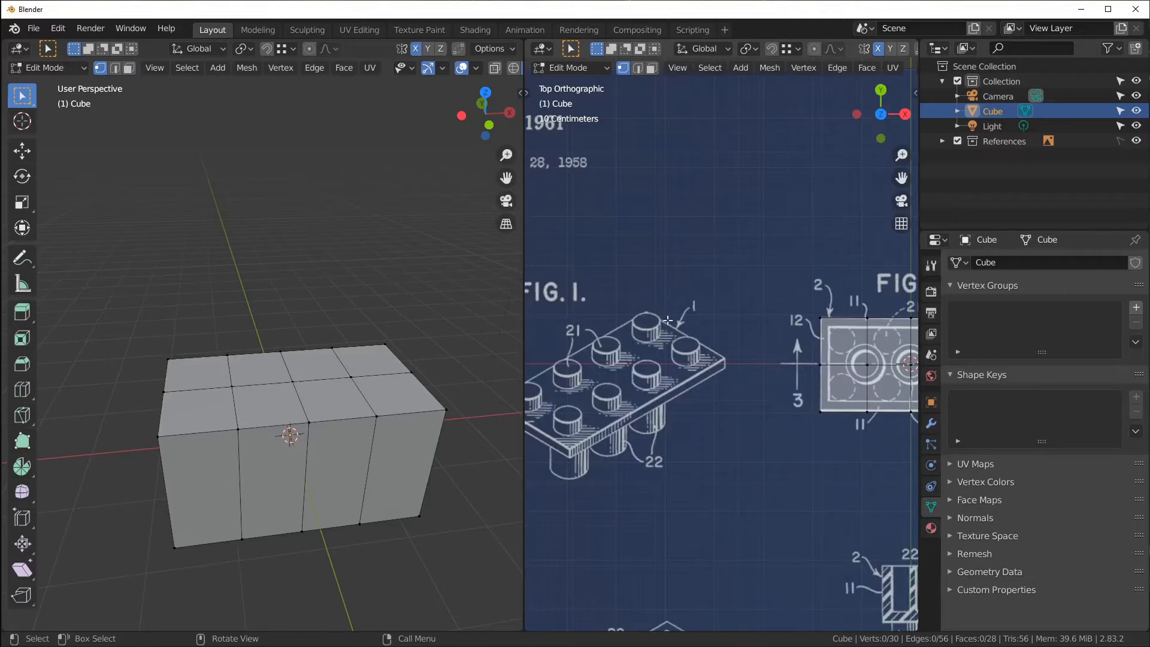
pyautogui.keyDown('shift'); pyautogui.moveTo(642, 330); pyautogui.dragTo(538, 326, button='middle'); pyautogui.keyUp('shift')
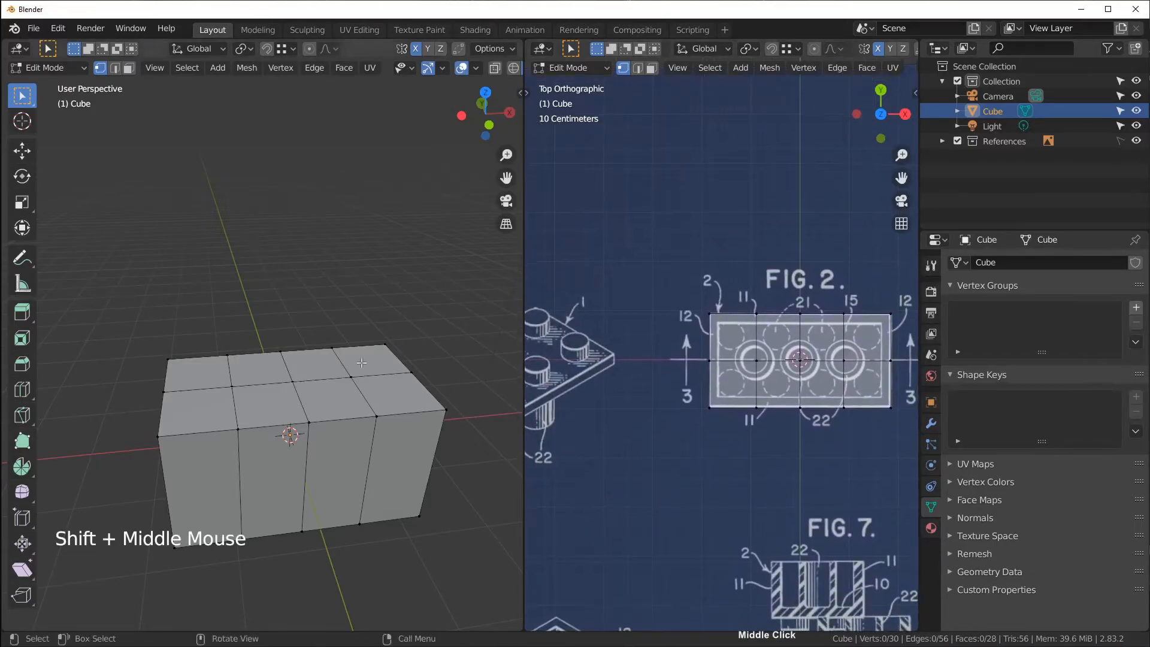
pyautogui.click(129, 69)
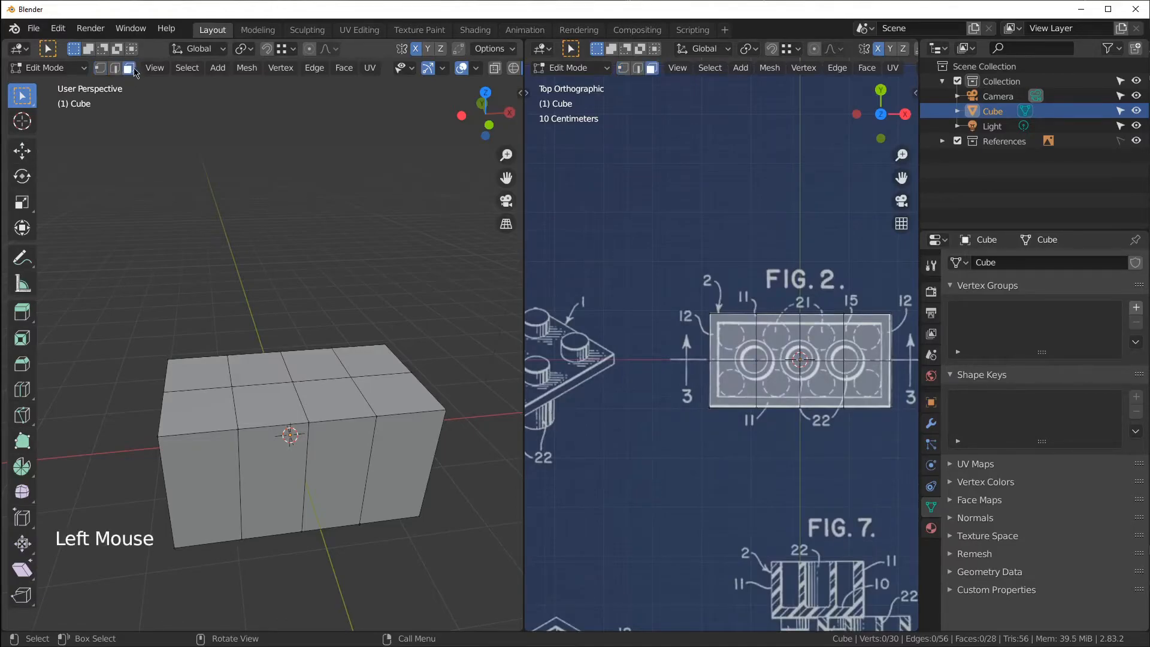
pyautogui.keyDown('shift'); pyautogui.moveTo(801, 362); pyautogui.dragTo(785, 293, button='middle'); pyautogui.keyUp('shift')
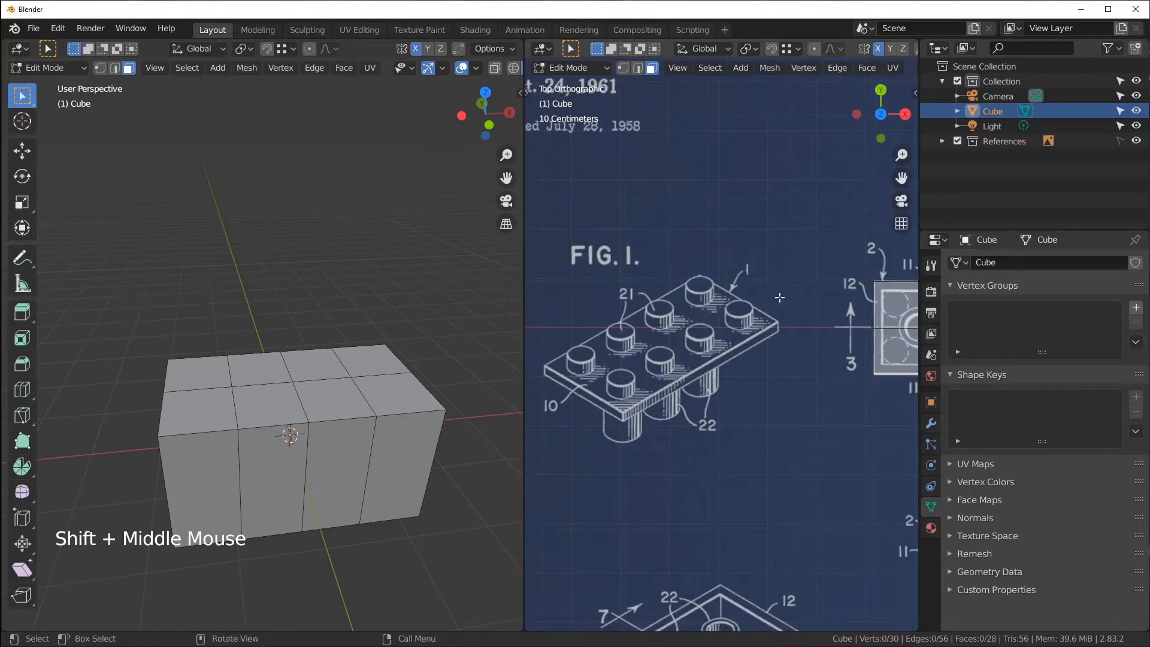
pyautogui.moveTo(372, 357); pyautogui.dragTo(437, 343, button='middle')
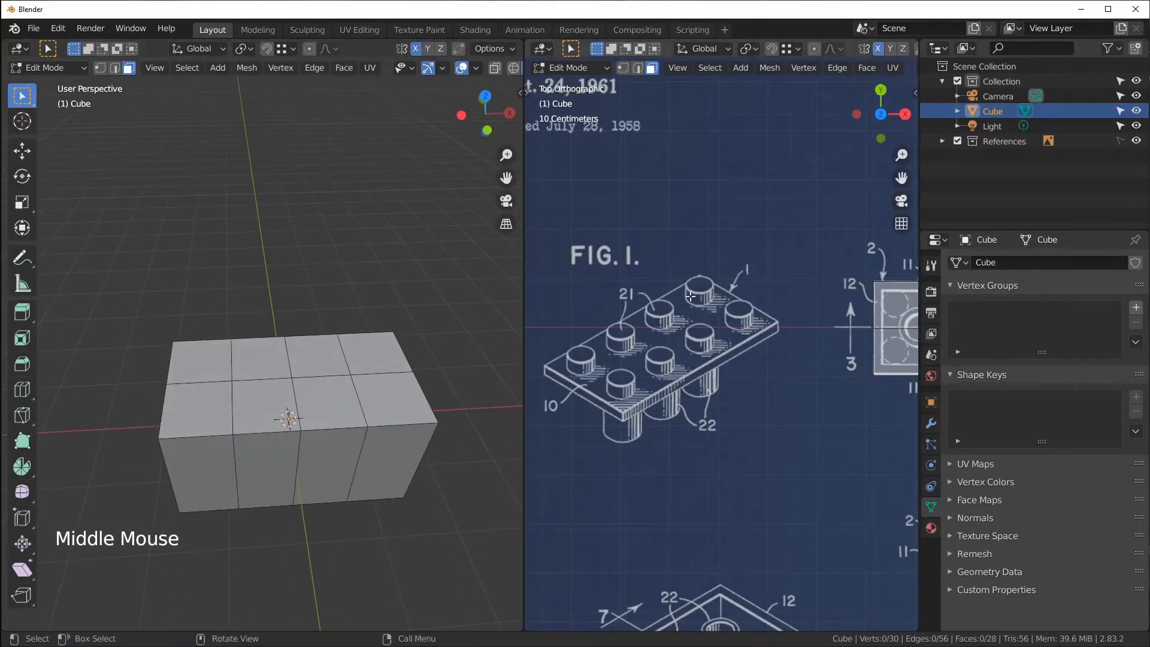
pyautogui.click(399, 364)
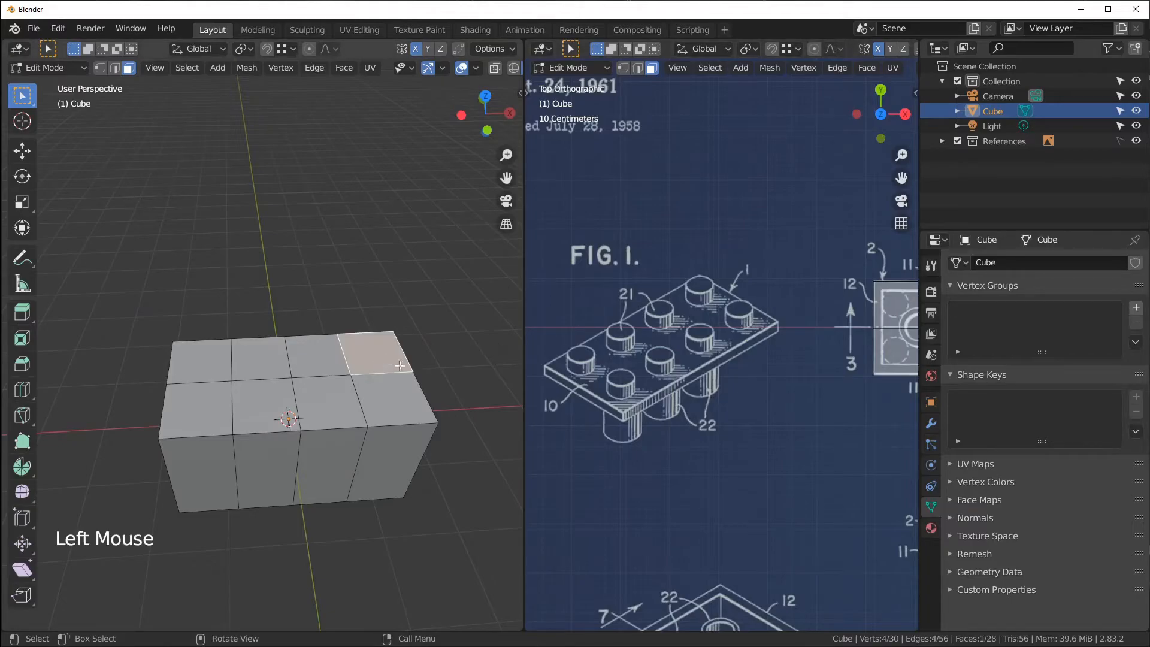
pyautogui.keyDown('shift'); pyautogui.click(329, 405); pyautogui.keyUp('shift')
pyautogui.keyDown('shift'); pyautogui.click(314, 355); pyautogui.keyUp('shift')
pyautogui.keyDown('shift'); pyautogui.click(388, 400); pyautogui.keyUp('shift')
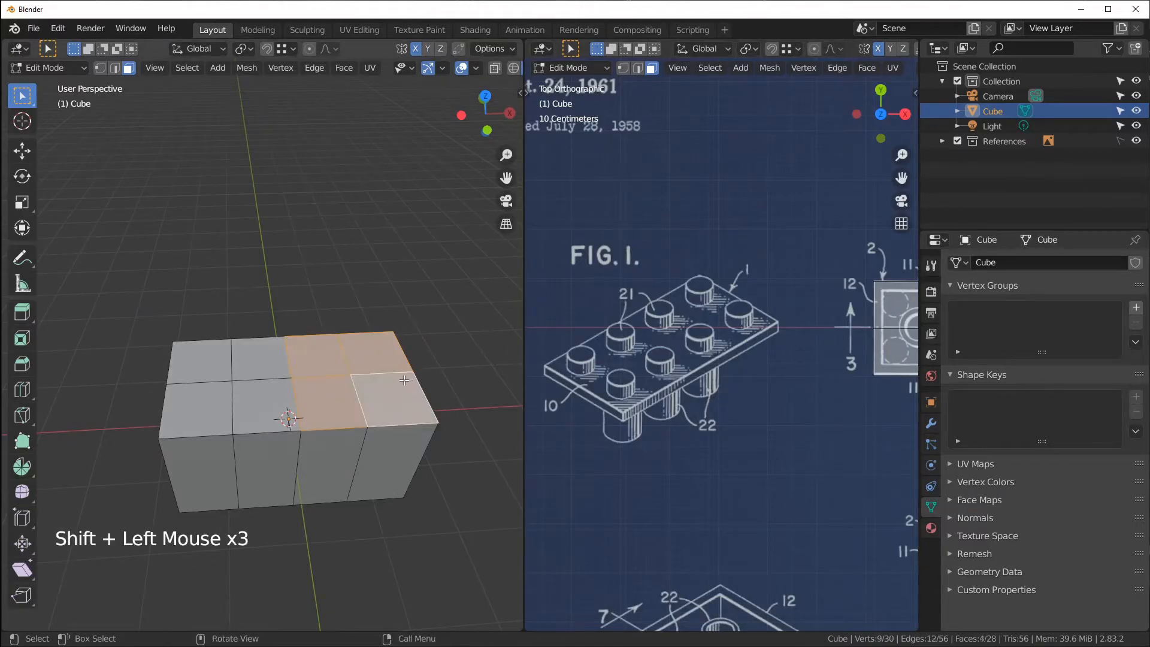
# - Compare the selected faces with the FIG. 2 studs and draw an annotation arrow pointing at the Inset Faces tool
pyautogui.press('KP_7')
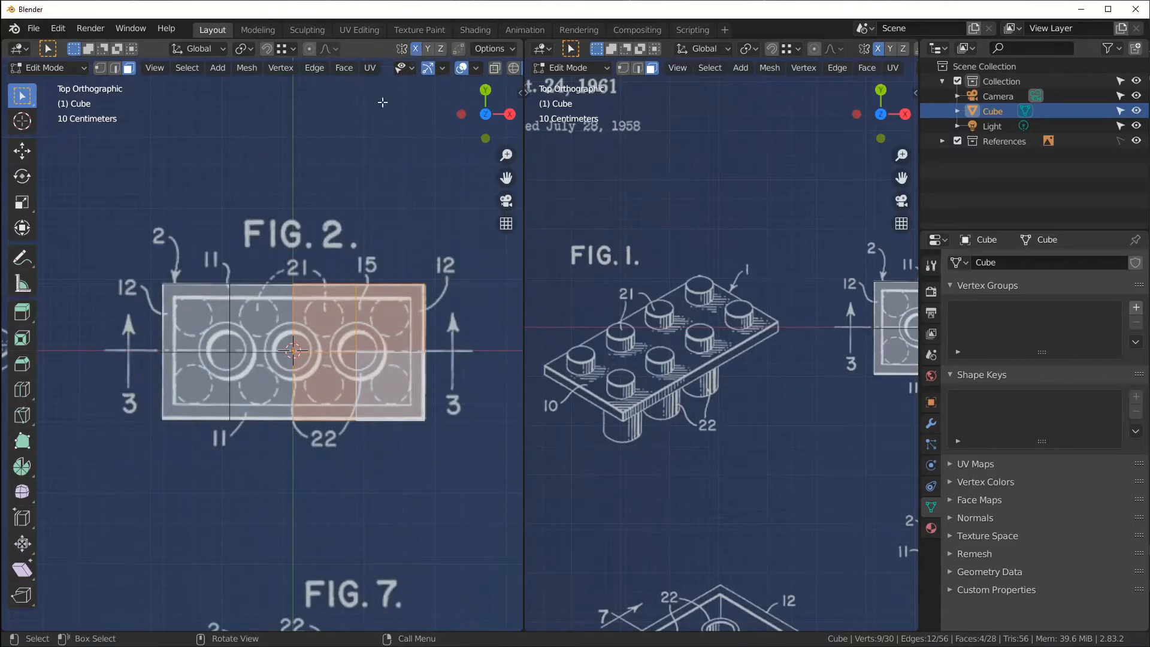
pyautogui.moveTo(341, 285); pyautogui.dragTo(352, 239, button='middle')
pyautogui.keyDown('shift'); pyautogui.moveTo(827, 350); pyautogui.dragTo(624, 357, button='middle'); pyautogui.keyUp('shift')
pyautogui.keyDown('ctrl'); pyautogui.moveTo(822, 324); pyautogui.dragTo(773, 278, button='middle'); pyautogui.keyUp('ctrl')
pyautogui.moveTo(371, 373); pyautogui.dragTo(398, 334, button='middle')
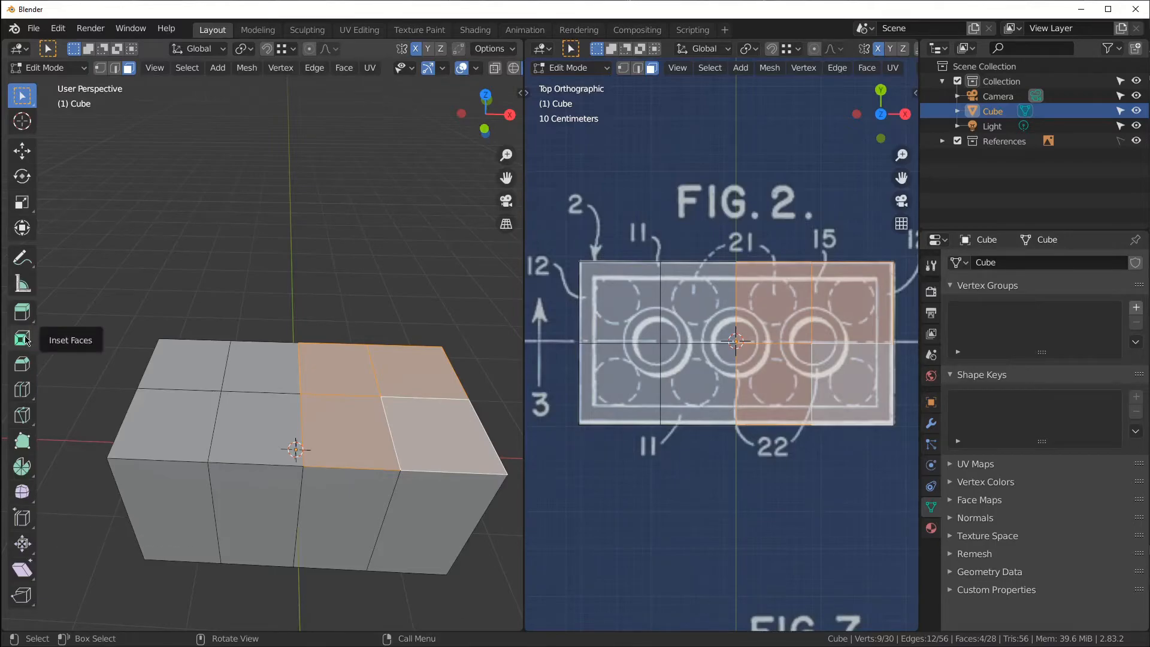
pyautogui.moveTo(137, 308)
pyautogui.mouseDown()
pyautogui.moveTo(54, 339)
pyautogui.moveTo(71, 348)
pyautogui.mouseUp()
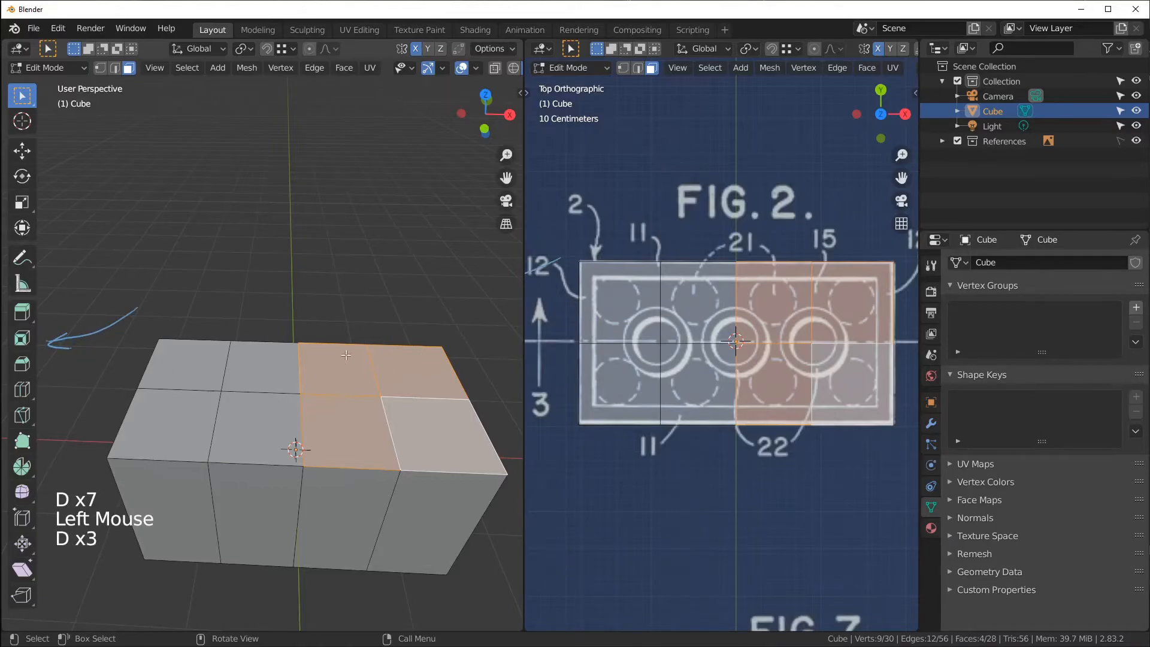
# - Inset the four selected top faces by about 0.138 m with both Boundary and Individual enabled
pyautogui.press('i')
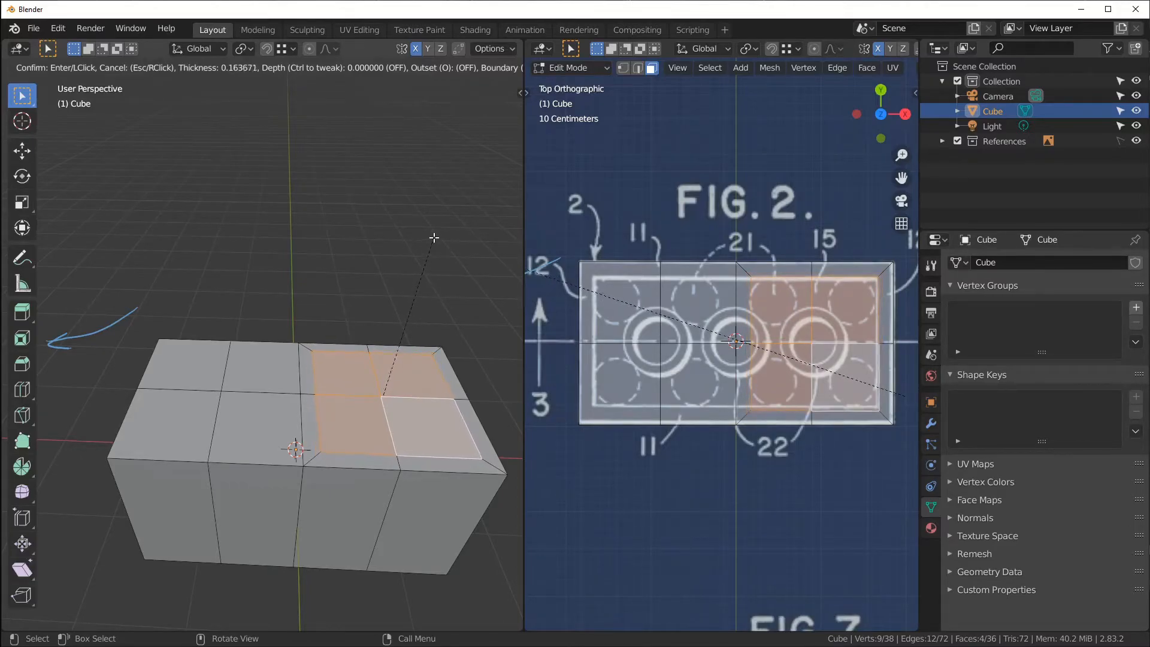
pyautogui.click(437, 239)
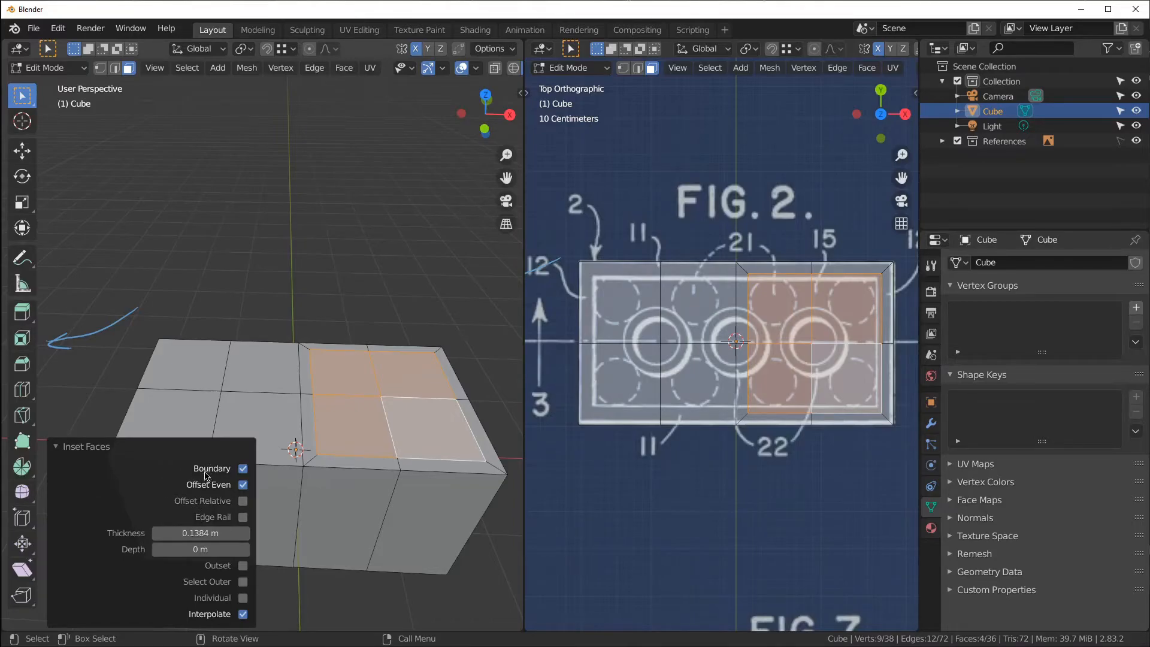
pyautogui.click(243, 470)
pyautogui.click(243, 598)
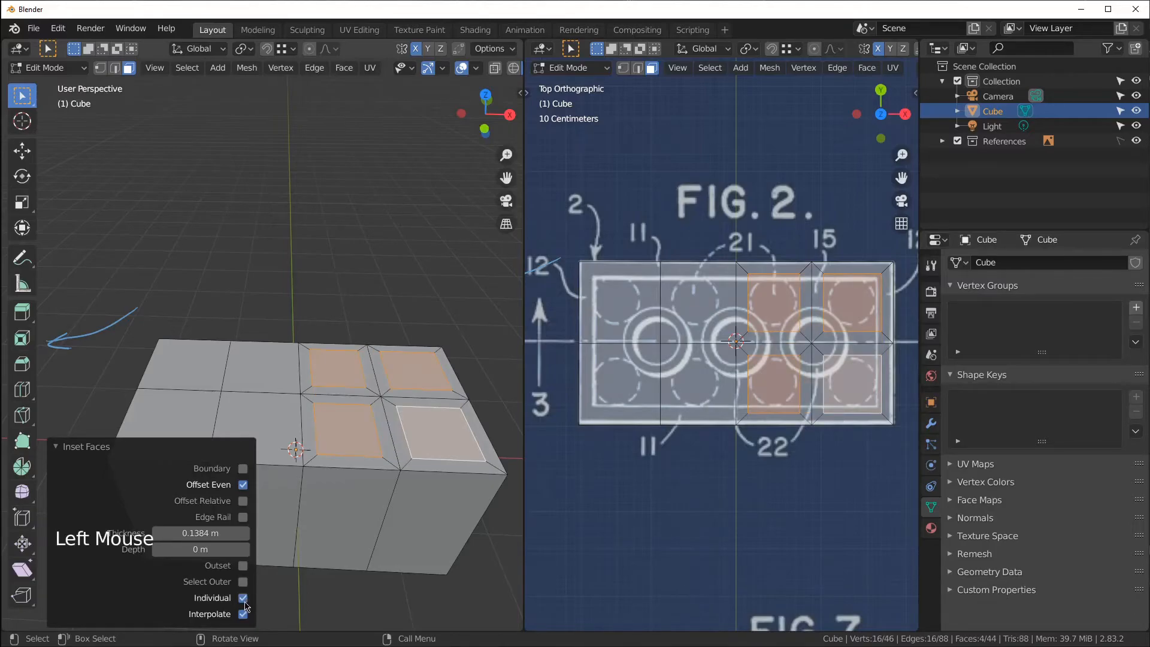
pyautogui.click(243, 470)
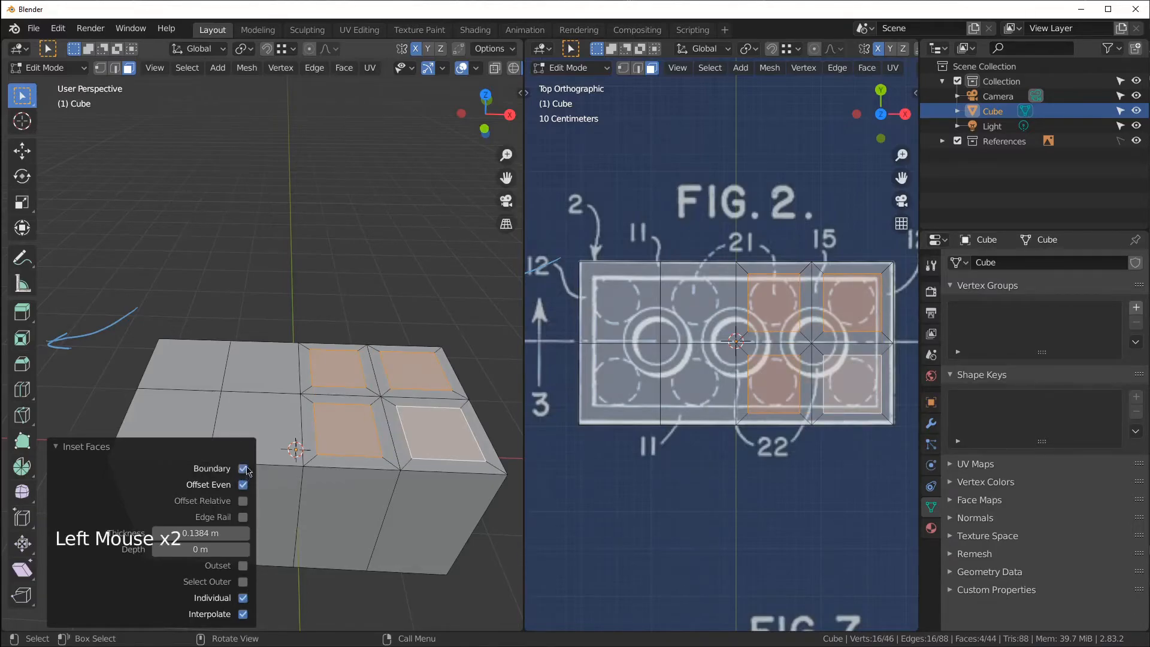
pyautogui.click(244, 598)
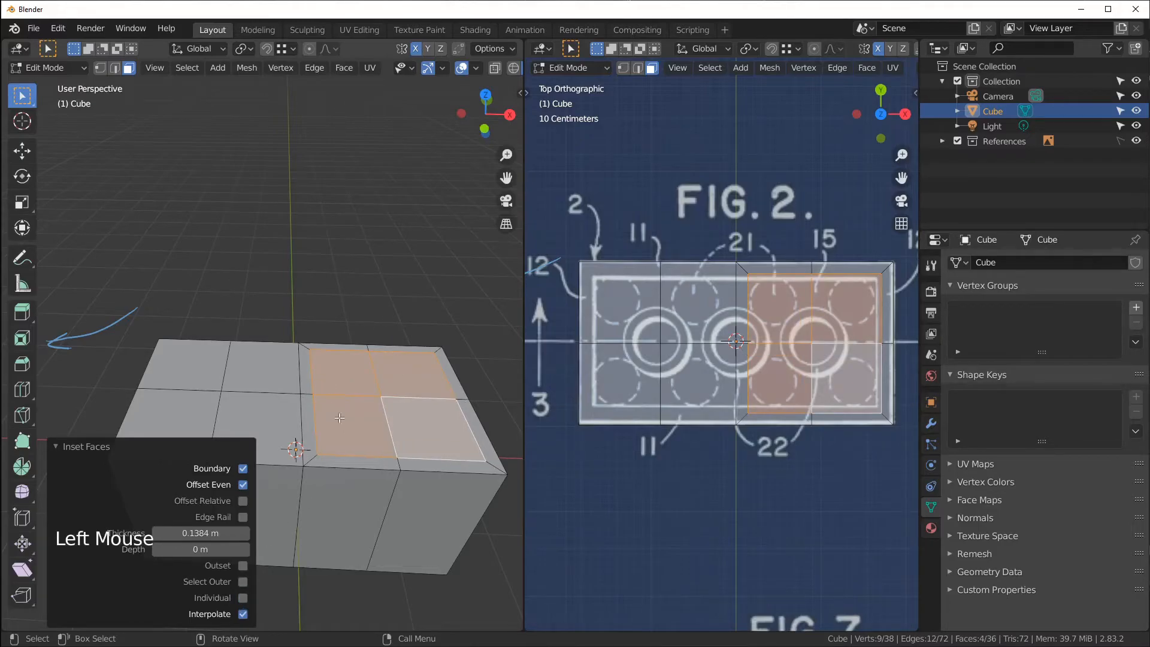
pyautogui.click(243, 598)
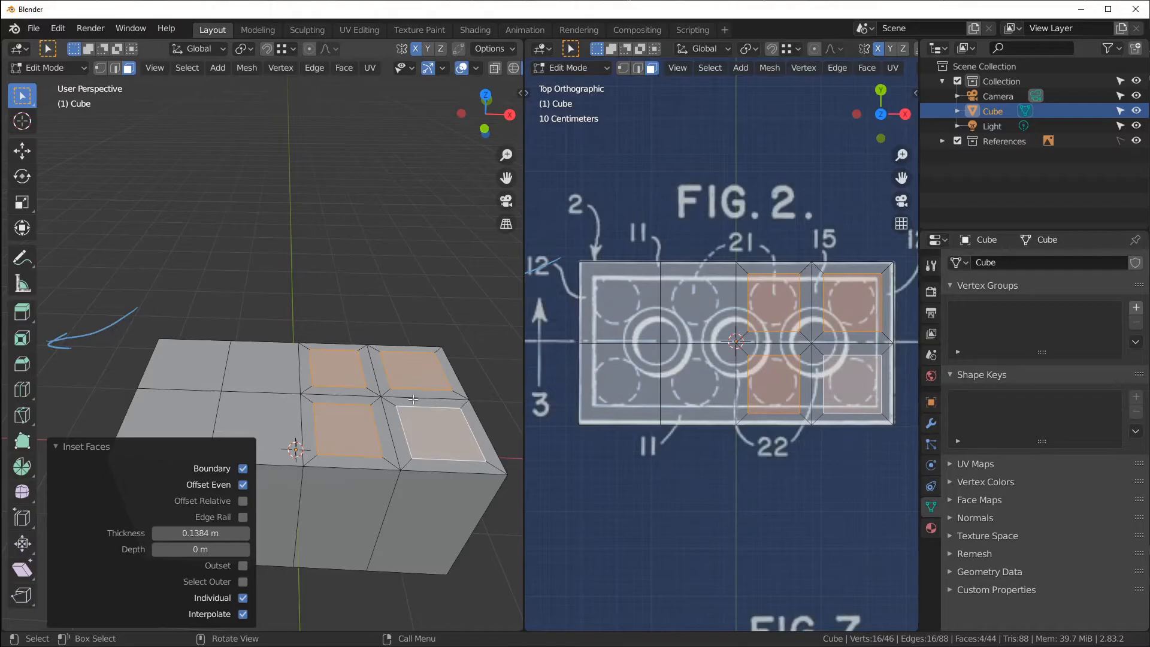
# - Set the inset thickness to 0.18 m to fit the blueprint's stud circles
pyautogui.moveTo(203, 534); pyautogui.dragTo(228, 534)
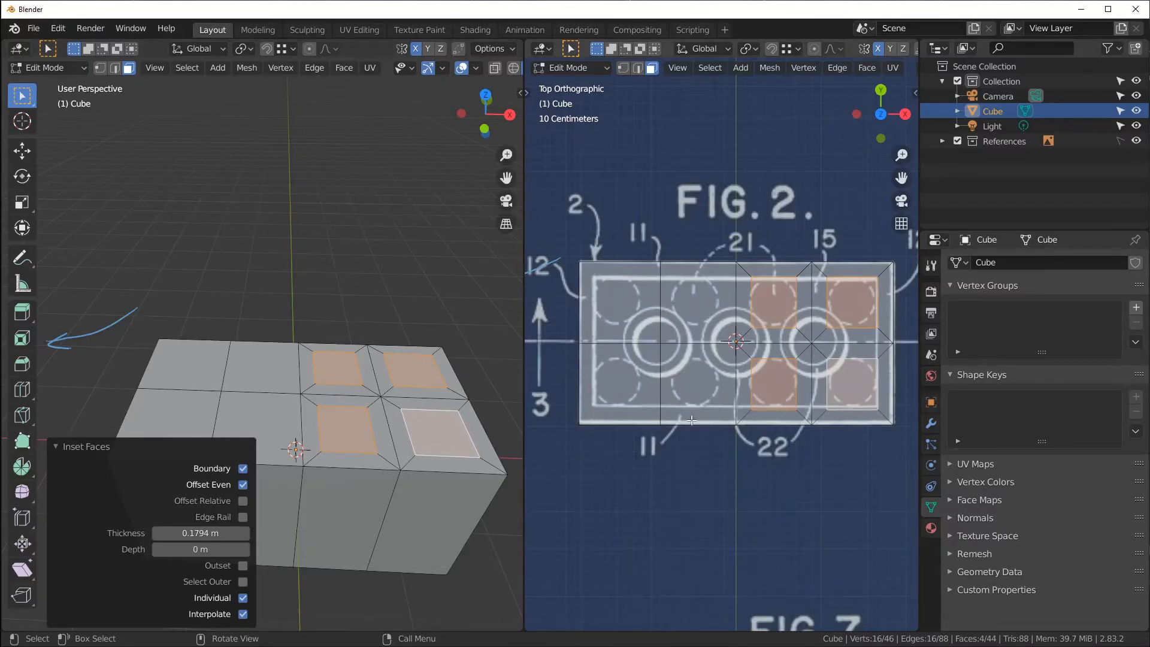
pyautogui.doubleClick(191, 533)
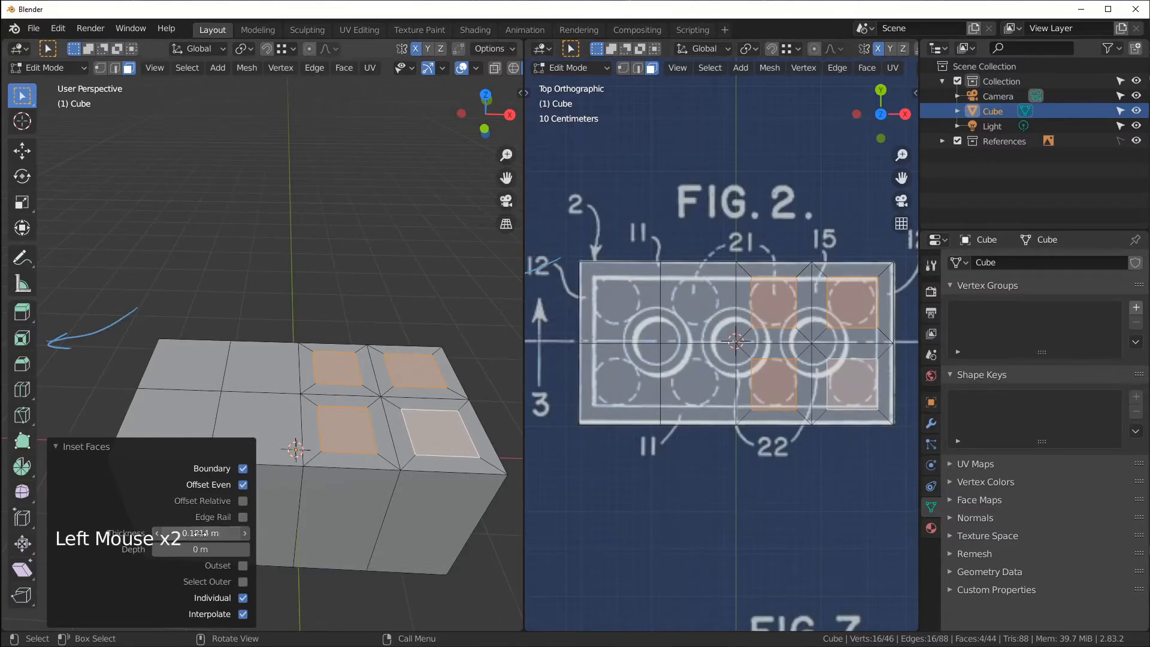
pyautogui.write('0.18')
pyautogui.press('Return')
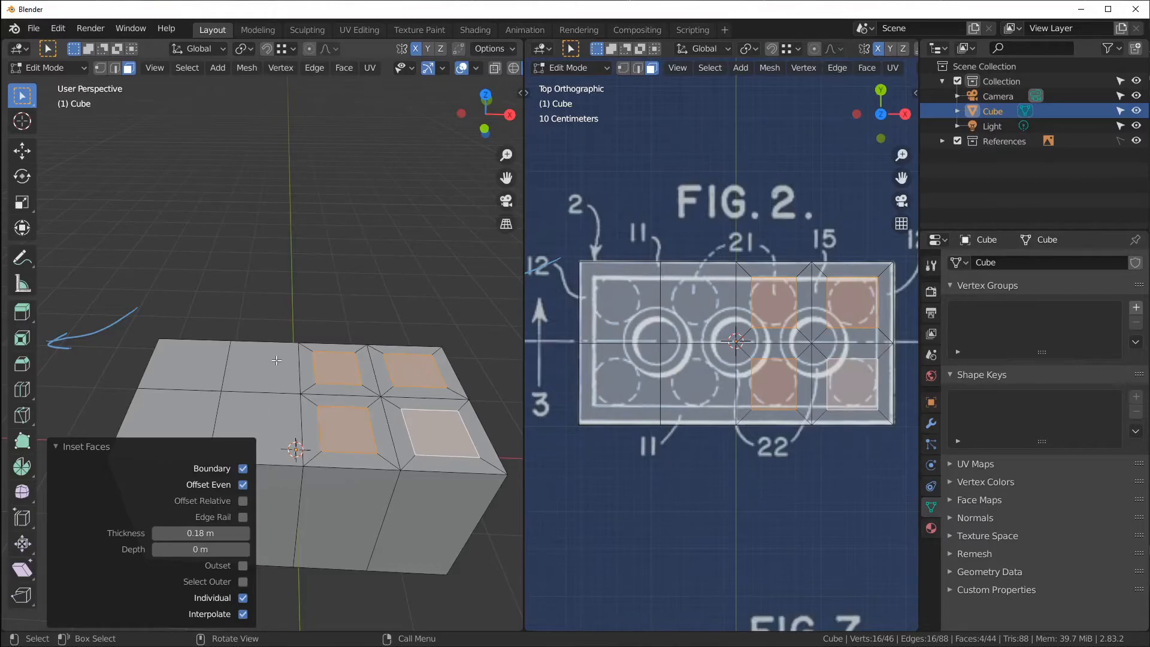
# - Select the four plain top faces on the block's negative X half and repeat the 0.18 m inset on them
pyautogui.keyDown('shift'); pyautogui.moveTo(280, 365); pyautogui.dragTo(340, 337, button='middle'); pyautogui.keyUp('shift')
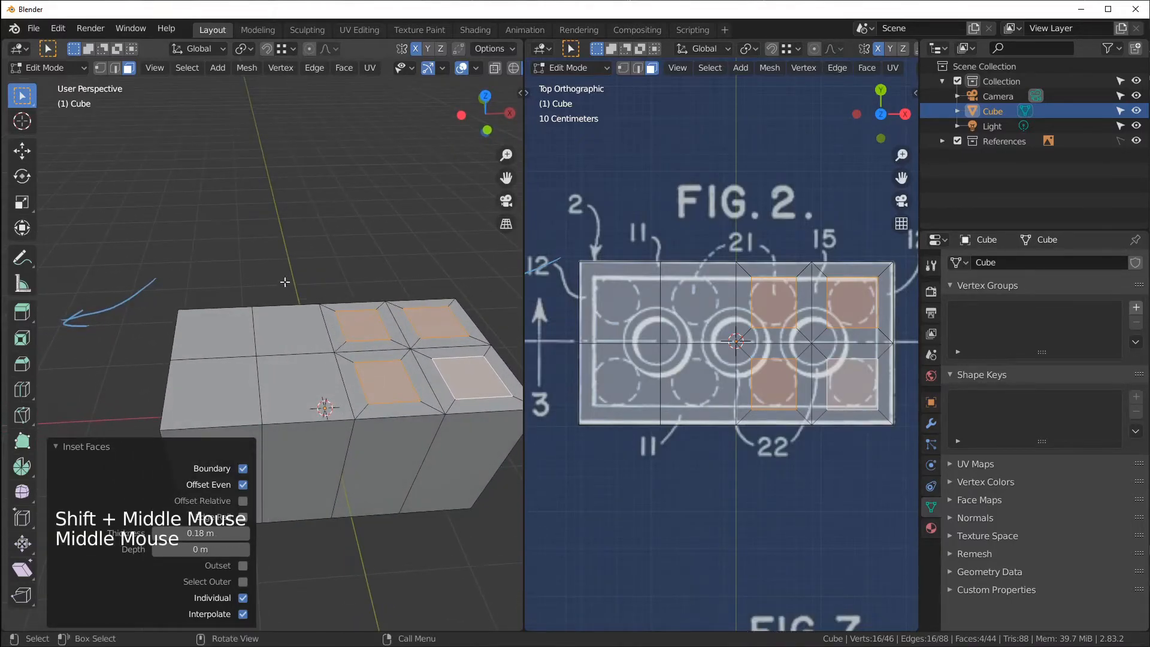
pyautogui.moveTo(287, 345); pyautogui.dragTo(281, 343, button='middle')
pyautogui.click(280, 344)
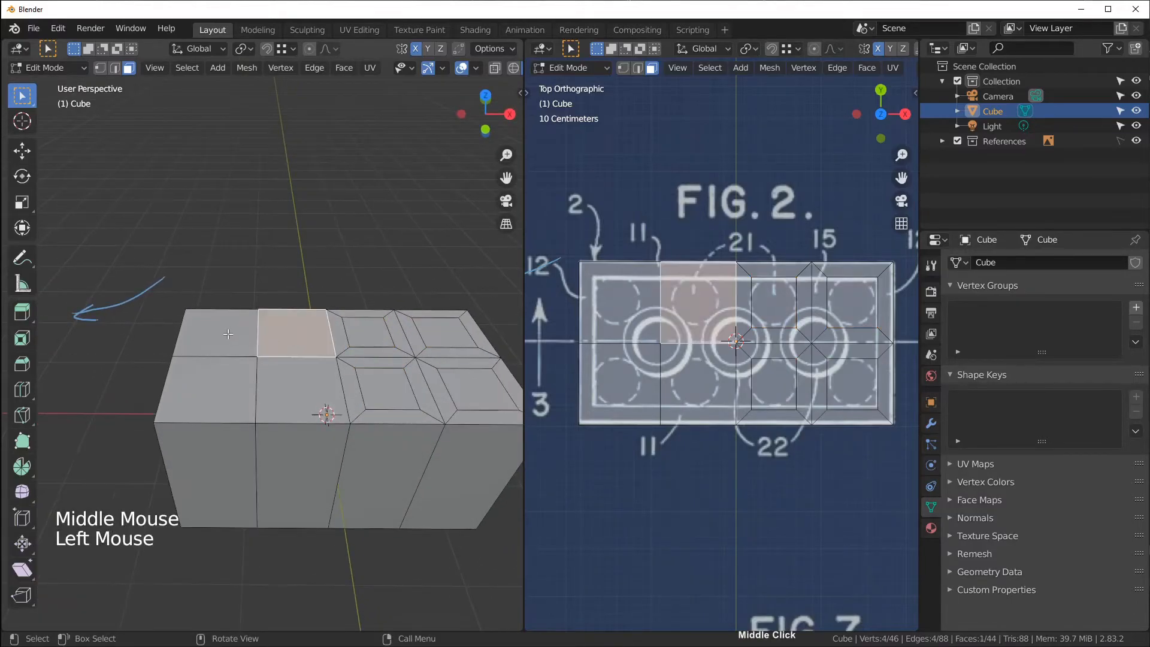
pyautogui.click(229, 334)
pyautogui.keyDown('shift'); pyautogui.click(291, 335); pyautogui.keyUp('shift')
pyautogui.keyDown('shift'); pyautogui.click(293, 390); pyautogui.keyUp('shift')
pyautogui.keyDown('shift'); pyautogui.click(213, 413); pyautogui.keyUp('shift')
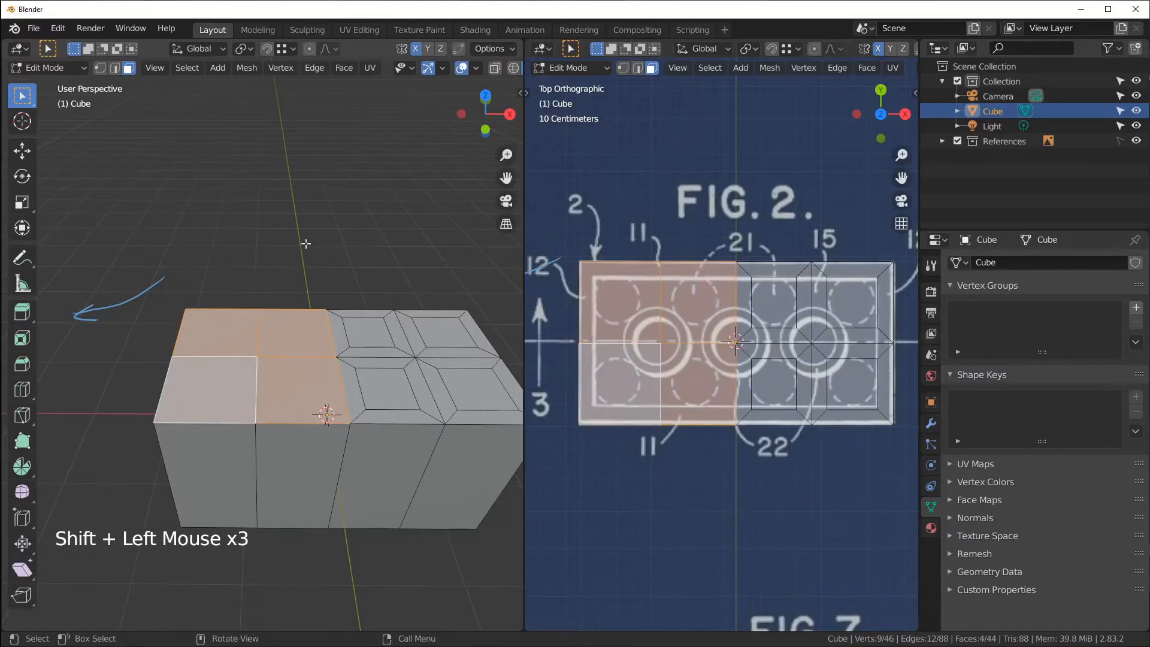
pyautogui.hotkey('shift', 'r')
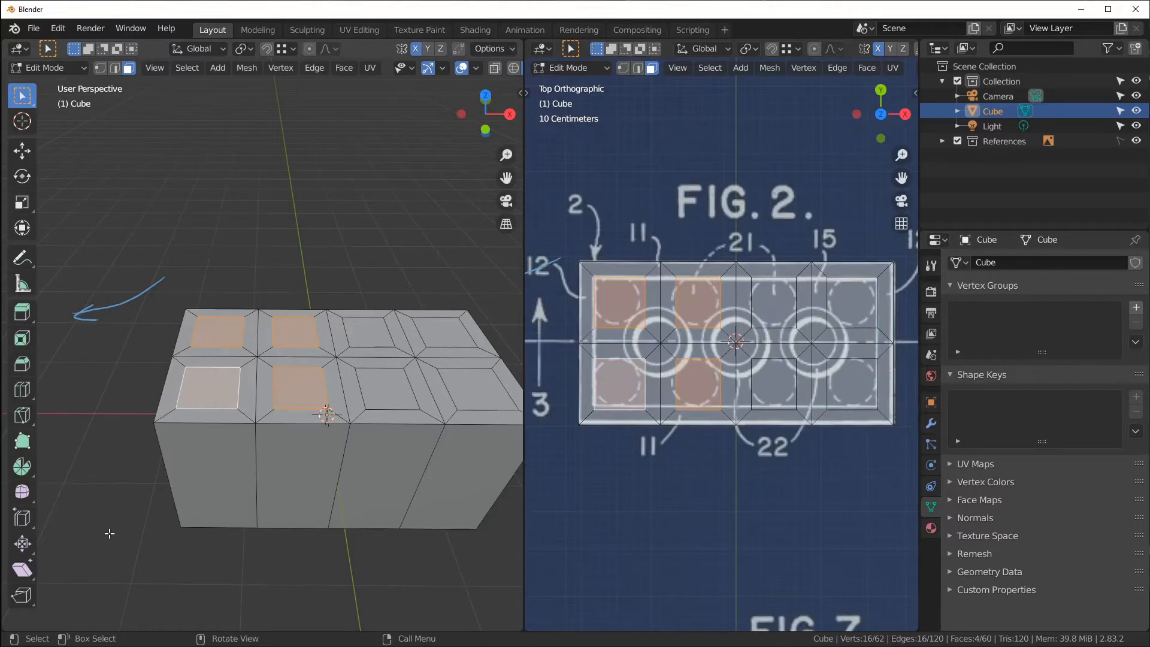
pyautogui.press('KP_7')
pyautogui.moveTo(313, 322); pyautogui.dragTo(297, 422, button='middle')
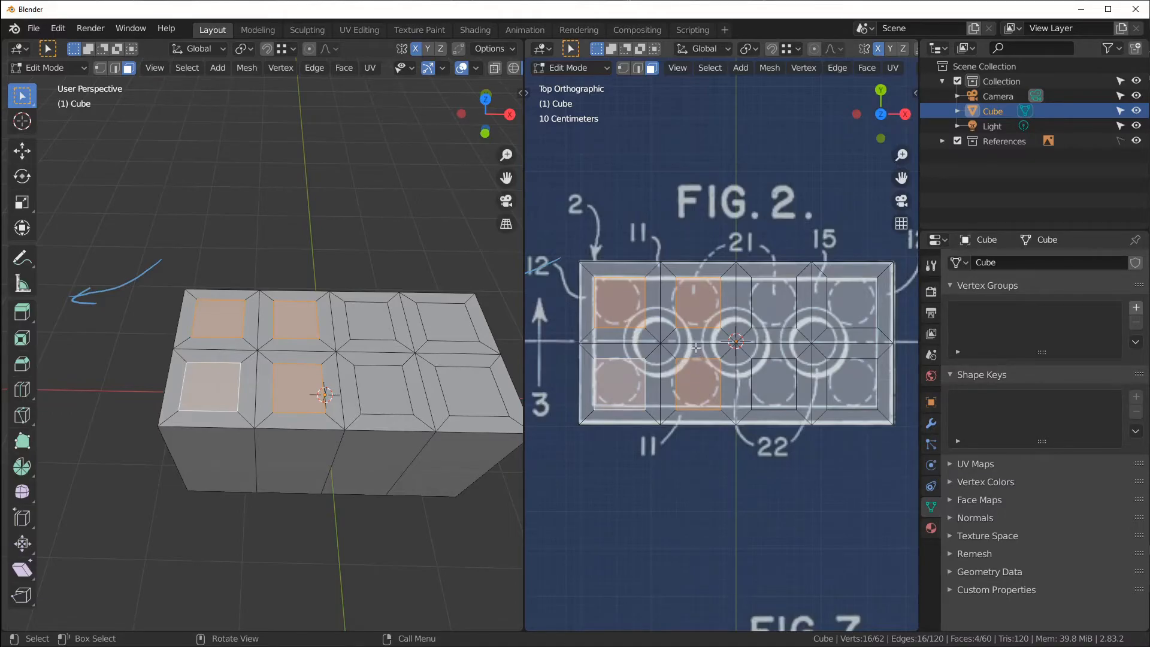
# - Select the whole mesh and scale it by about 1.02 along X and slightly along Y to match the FIG. 2 outline
pyautogui.press('a')
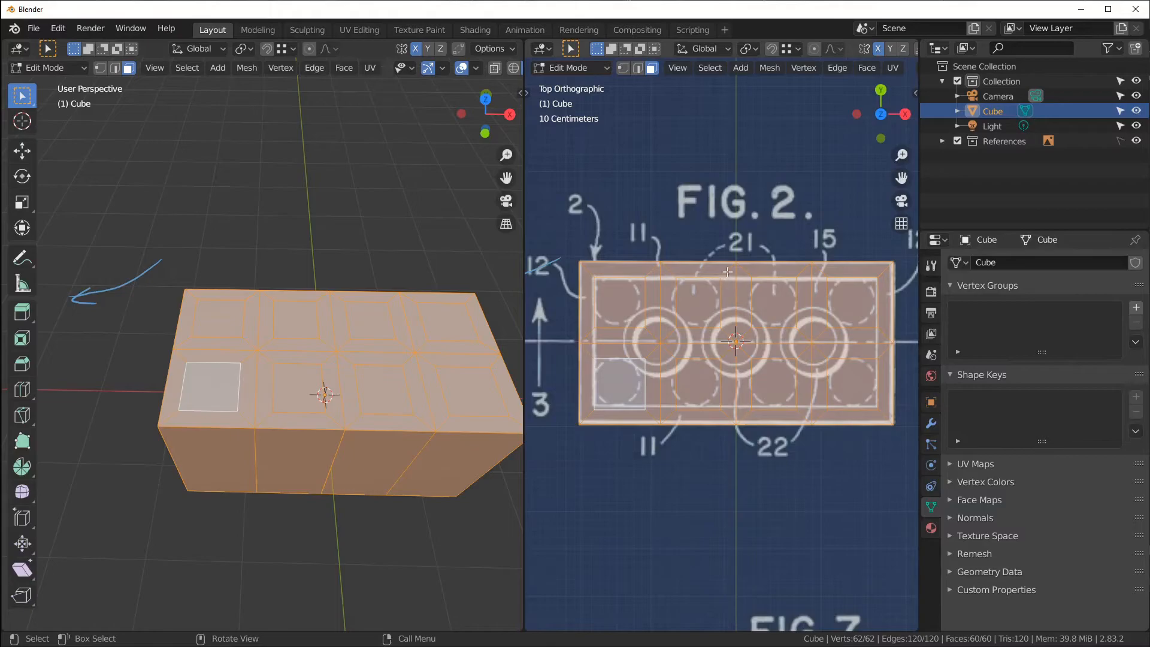
pyautogui.press('s')
pyautogui.press('x')
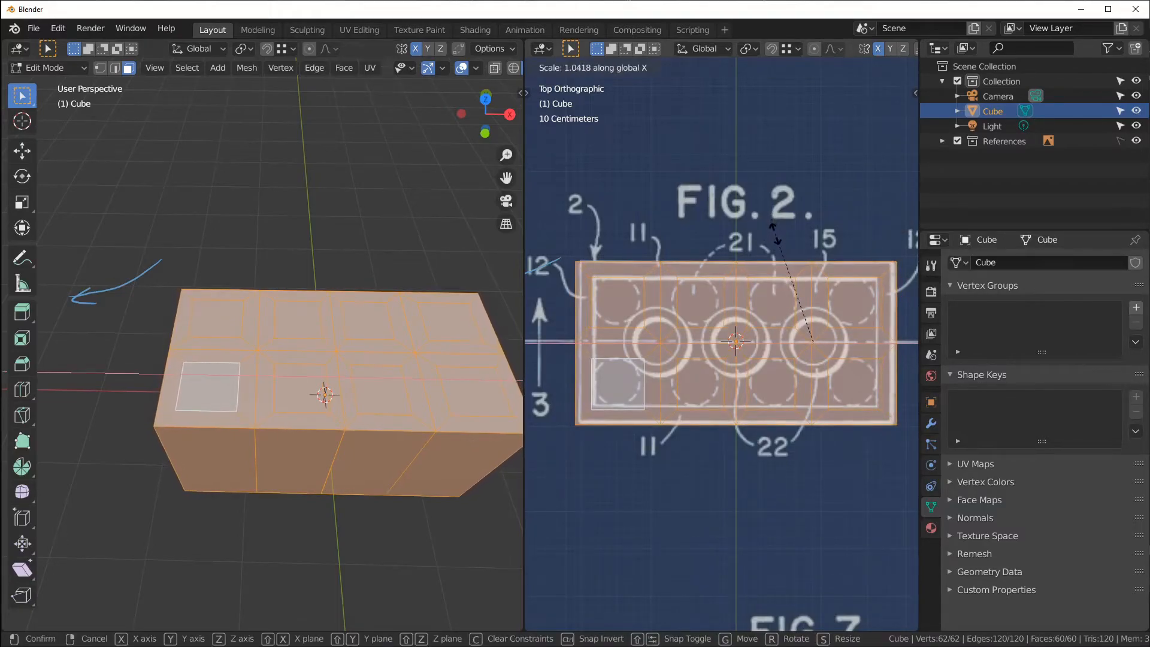
pyautogui.press('shift')
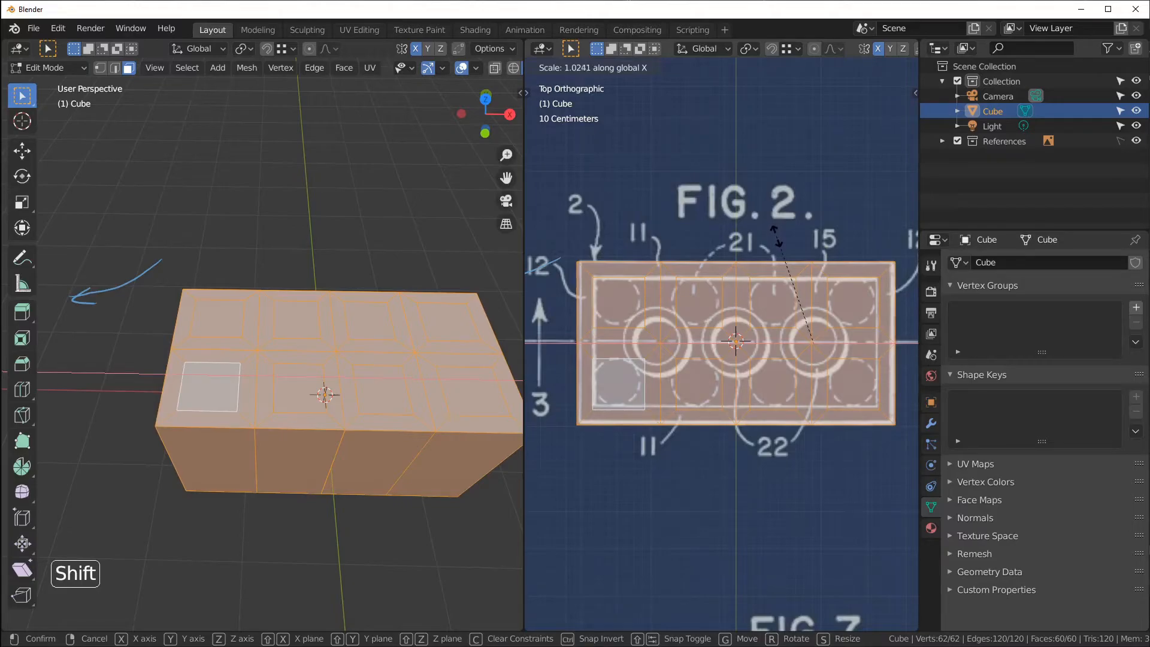
pyautogui.click(782, 240)
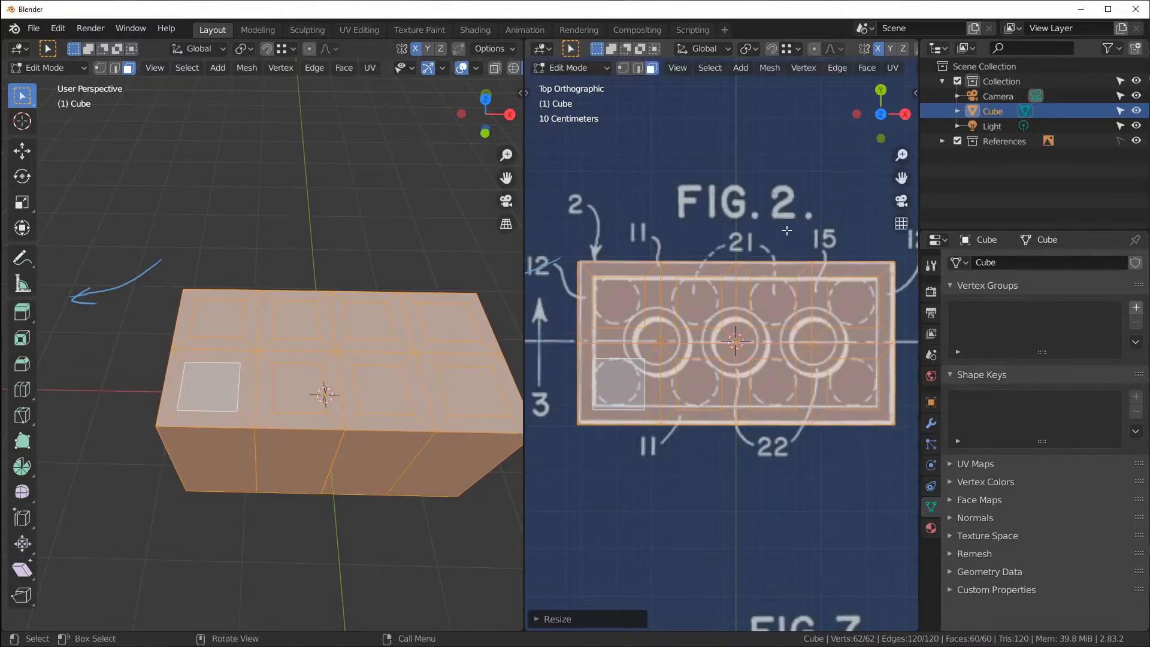
pyautogui.press('s')
pyautogui.press('y')
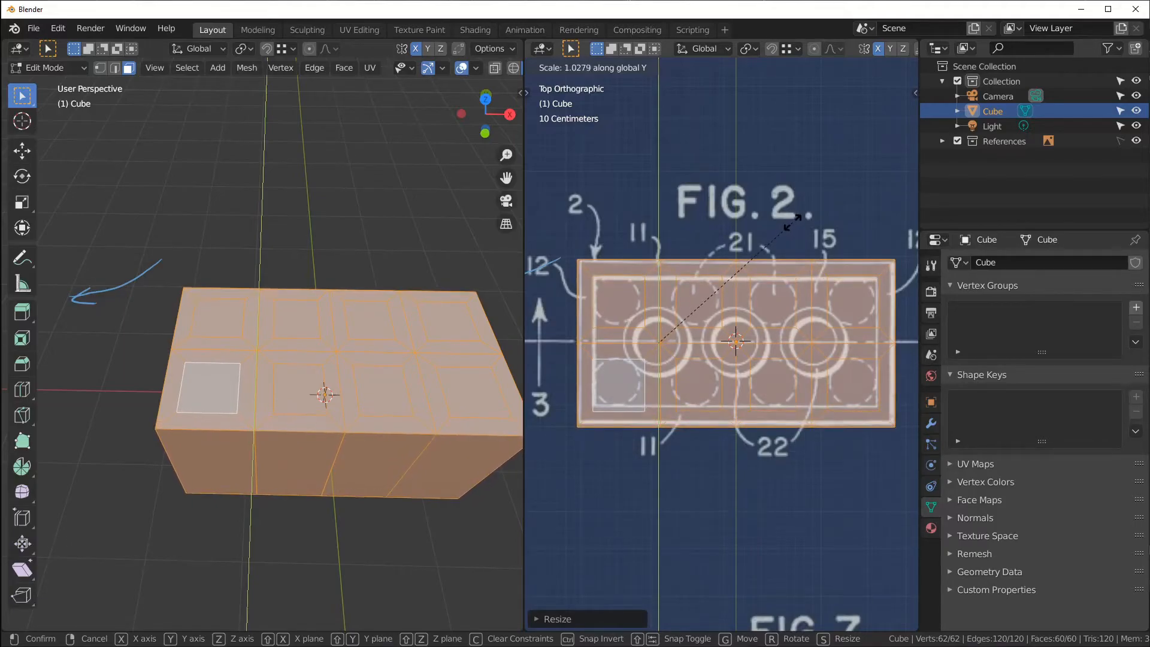
pyautogui.click(765, 257)
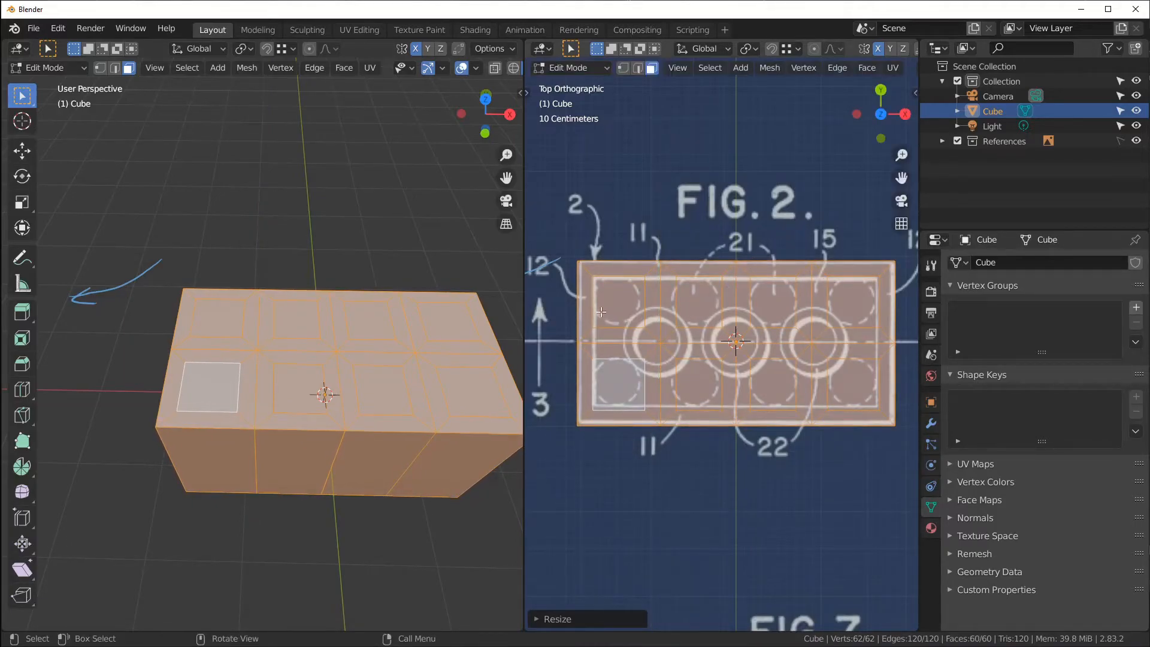
# - Select the eight inner inset faces on top of the block
pyautogui.click(249, 393)
pyautogui.moveTo(302, 385); pyautogui.dragTo(297, 348, button='middle')
pyautogui.keyDown('shift'); pyautogui.click(207, 326); pyautogui.keyUp('shift')
pyautogui.keyDown('shift'); pyautogui.click(284, 315); pyautogui.keyUp('shift')
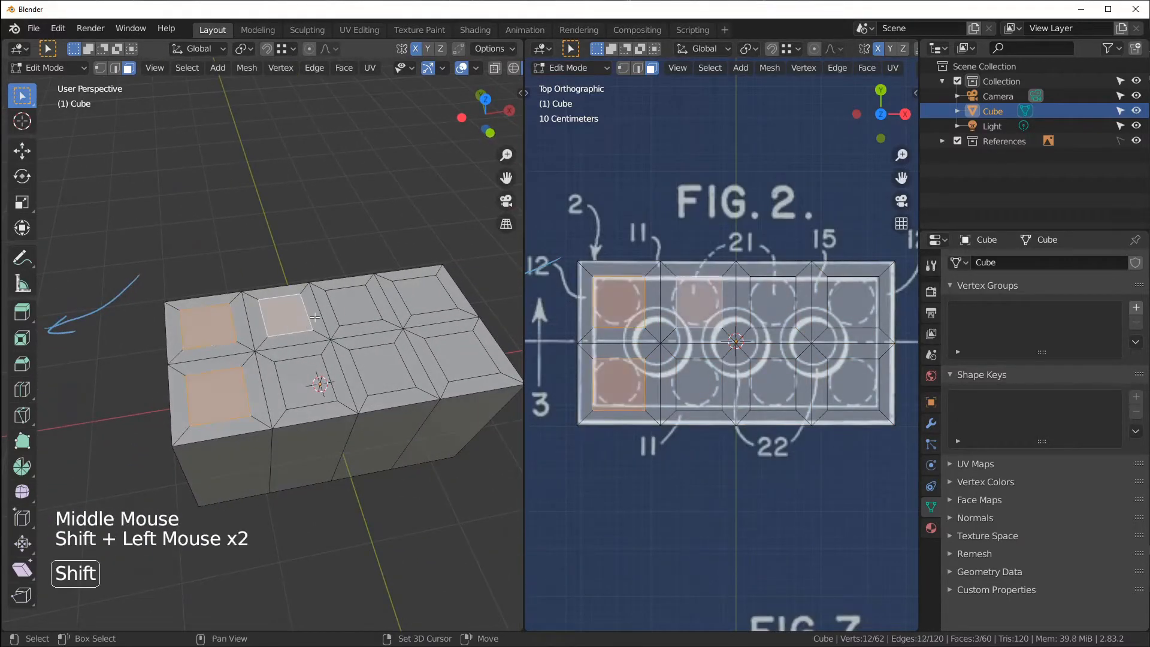
pyautogui.keyDown('shift'); pyautogui.click(353, 305); pyautogui.keyUp('shift')
pyautogui.keyDown('shift'); pyautogui.click(424, 294); pyautogui.keyUp('shift')
pyautogui.keyDown('shift'); pyautogui.click(458, 344); pyautogui.keyUp('shift')
pyautogui.keyDown('shift'); pyautogui.click(387, 374); pyautogui.keyUp('shift')
pyautogui.keyDown('shift'); pyautogui.click(317, 388); pyautogui.keyUp('shift')
pyautogui.moveTo(316, 388); pyautogui.dragTo(395, 300, button='middle')
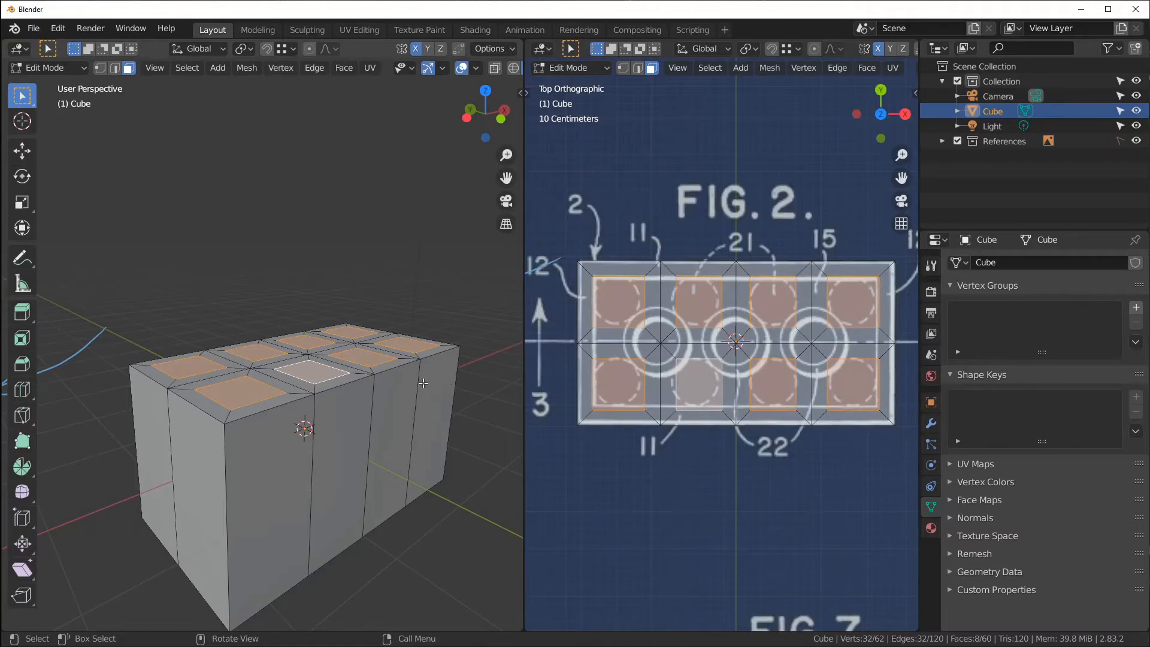
# - Erase the blue annotation arrow that points at the Inset Faces tool
pyautogui.keyDown('shift'); pyautogui.moveTo(197, 317); pyautogui.dragTo(333, 280, button='middle'); pyautogui.keyUp('shift')
pyautogui.press('d')
pyautogui.moveTo(262, 291); pyautogui.dragTo(137, 343, button='right')
pyautogui.keyDown('shift'); pyautogui.moveTo(318, 284); pyautogui.dragTo(198, 284, button='middle'); pyautogui.keyUp('shift')
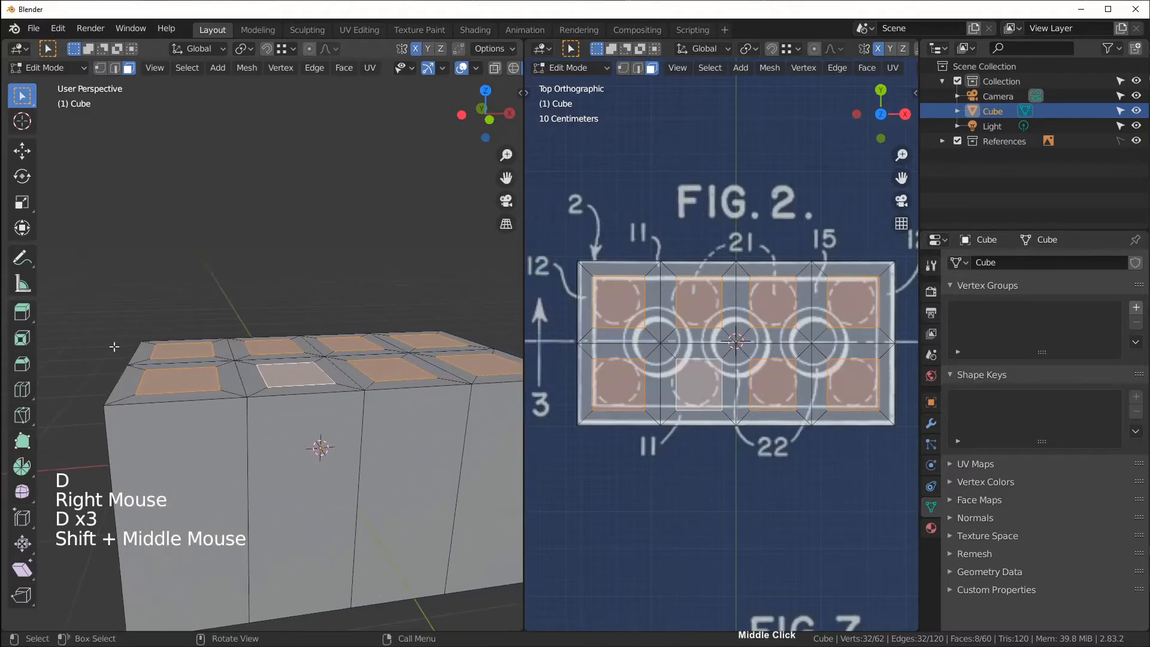
pyautogui.press('d')
pyautogui.moveTo(142, 275)
pyautogui.mouseDown()
pyautogui.moveTo(44, 317)
pyautogui.moveTo(62, 306)
pyautogui.moveTo(65, 322)
pyautogui.mouseUp()
pyautogui.keyDown('shift'); pyautogui.moveTo(153, 275); pyautogui.dragTo(206, 261, button='middle'); pyautogui.keyUp('shift')
pyautogui.press('d')
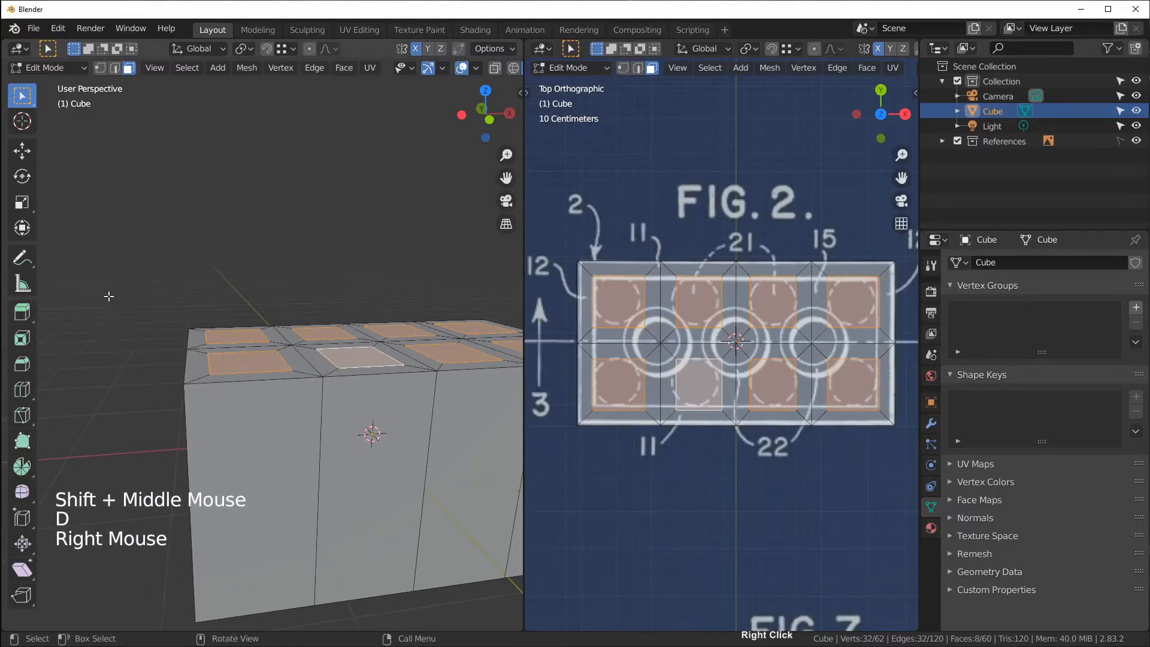
pyautogui.keyDown('shift'); pyautogui.moveTo(341, 261); pyautogui.dragTo(264, 289, button='middle'); pyautogui.keyUp('shift')
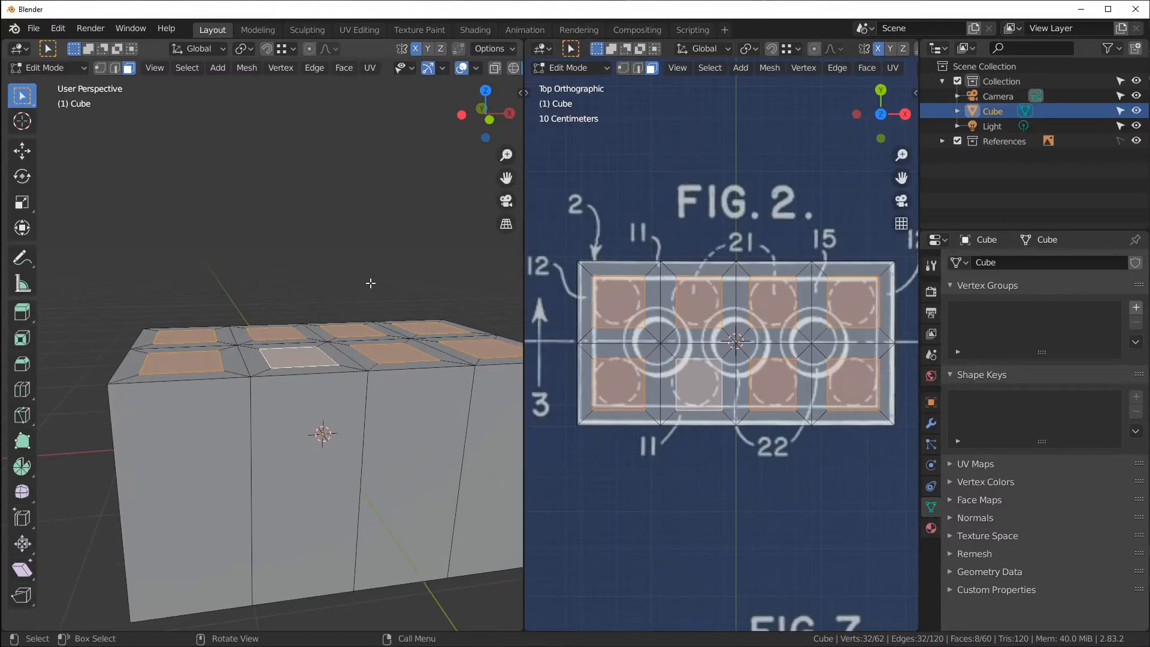
# - Try extruding the eight selected faces by 0.25 m and freehand by about 0.13 m, undoing each extrusion
pyautogui.press('e')
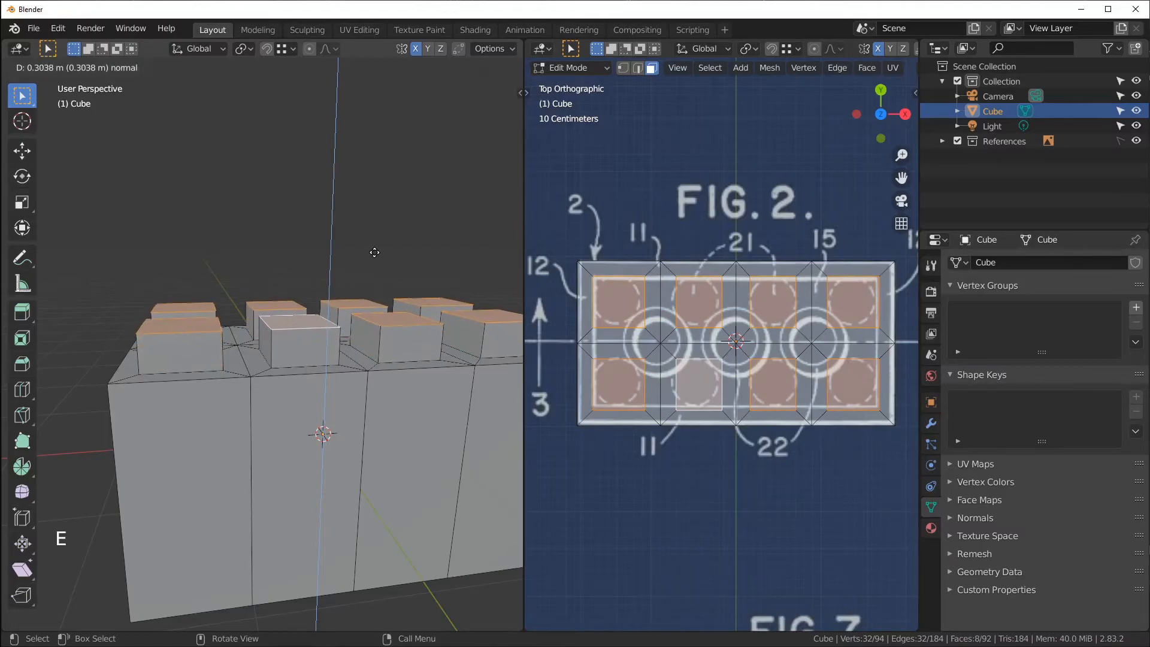
pyautogui.write('0.25')
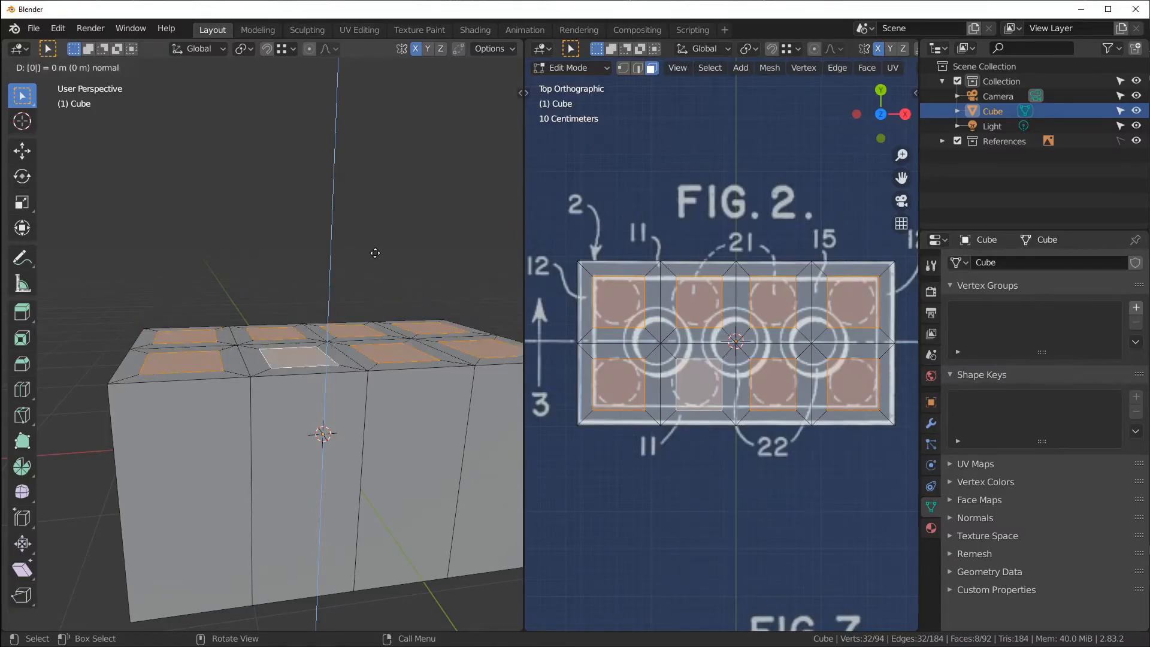
pyautogui.press('Return')
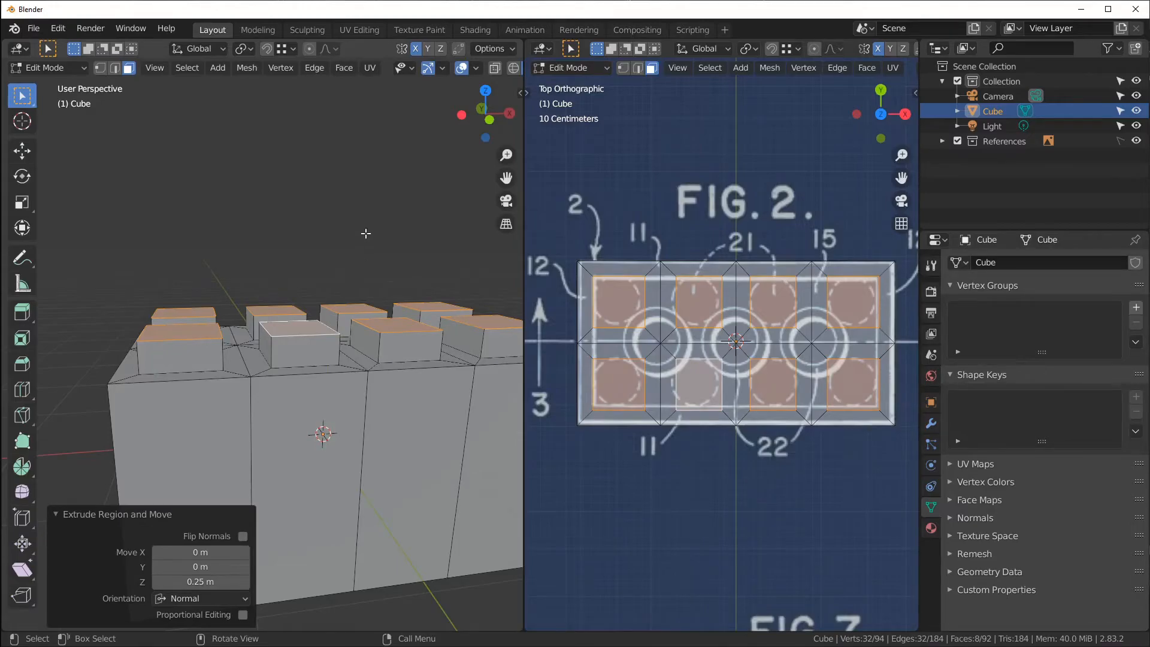
pyautogui.hotkey('ctrl', 'z')
pyautogui.press('e')
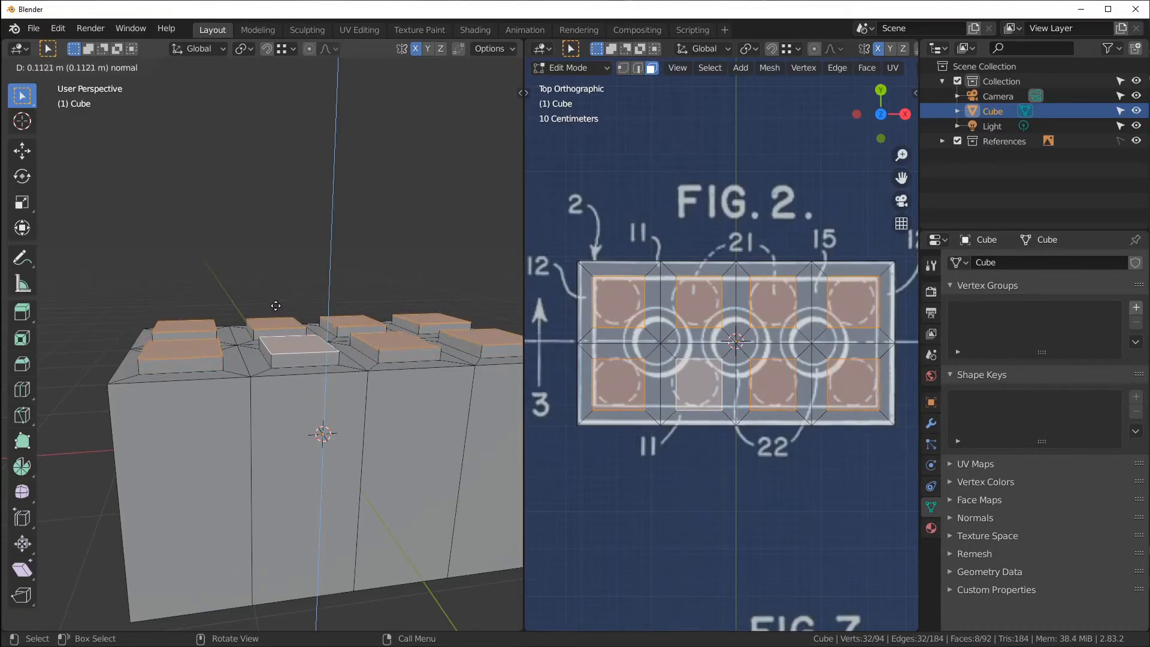
pyautogui.click(276, 304)
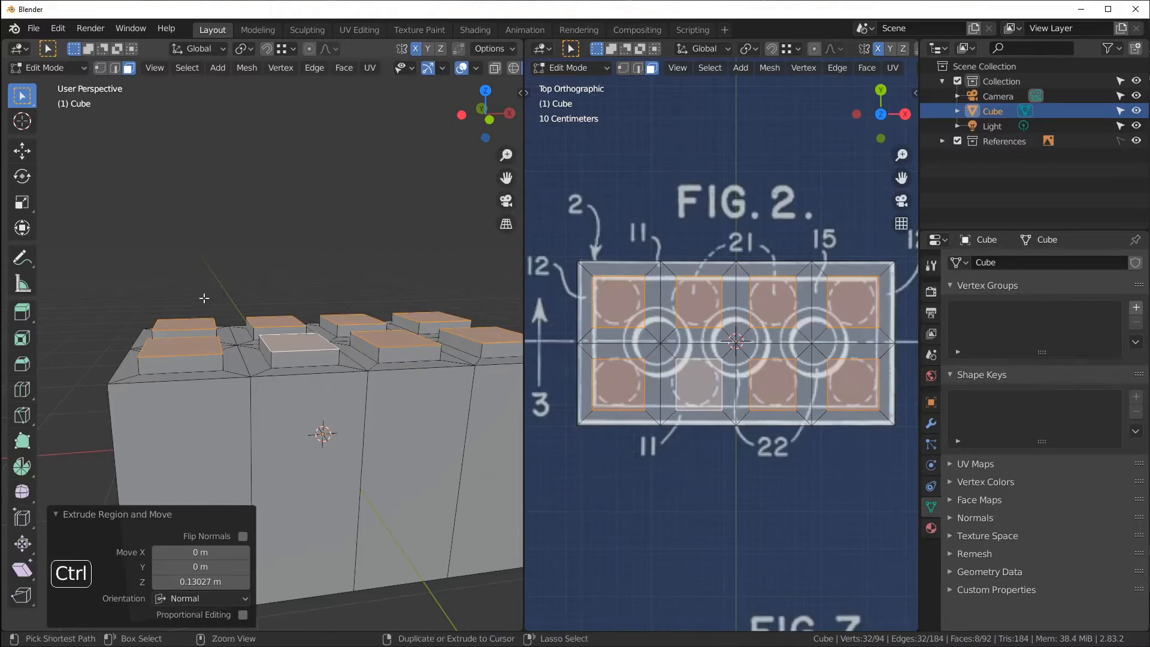
pyautogui.hotkey('ctrl', 'z')
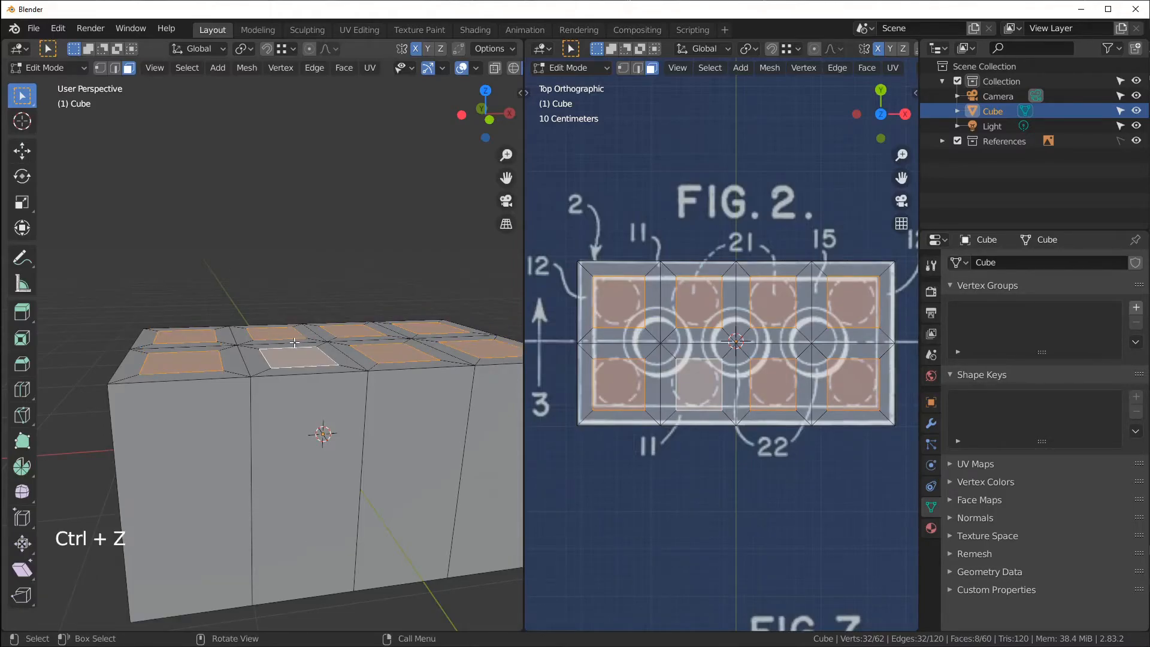
# - Extrude the eight selected top faces upward by 0.25 m to form the studs
pyautogui.press('e')
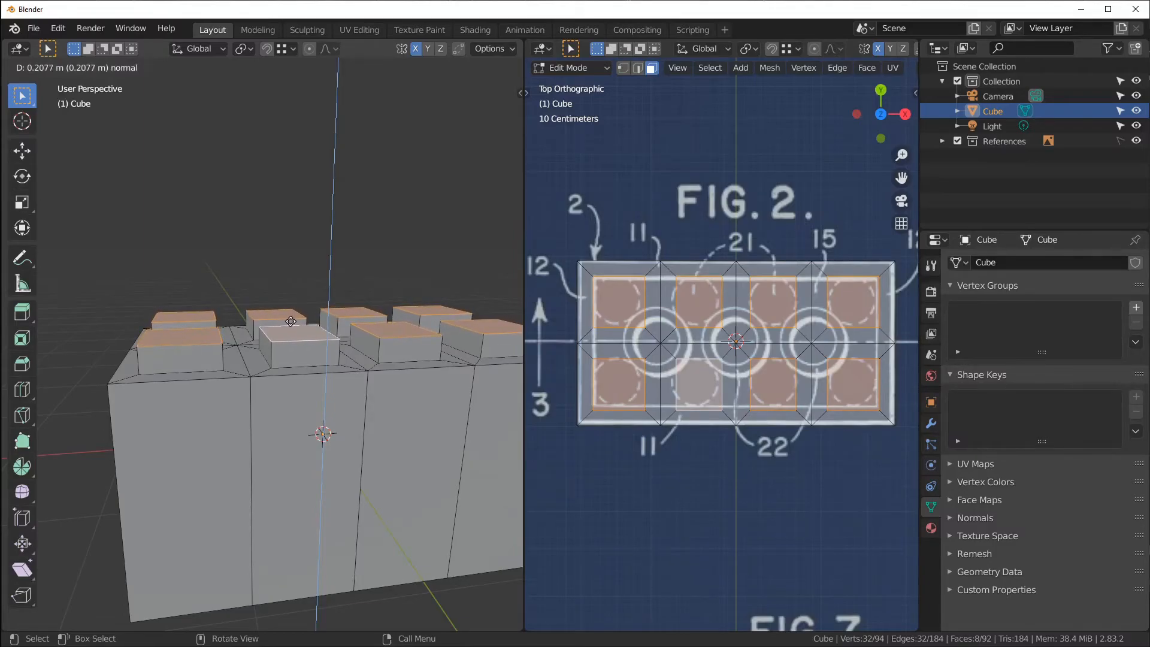
pyautogui.write('0.25')
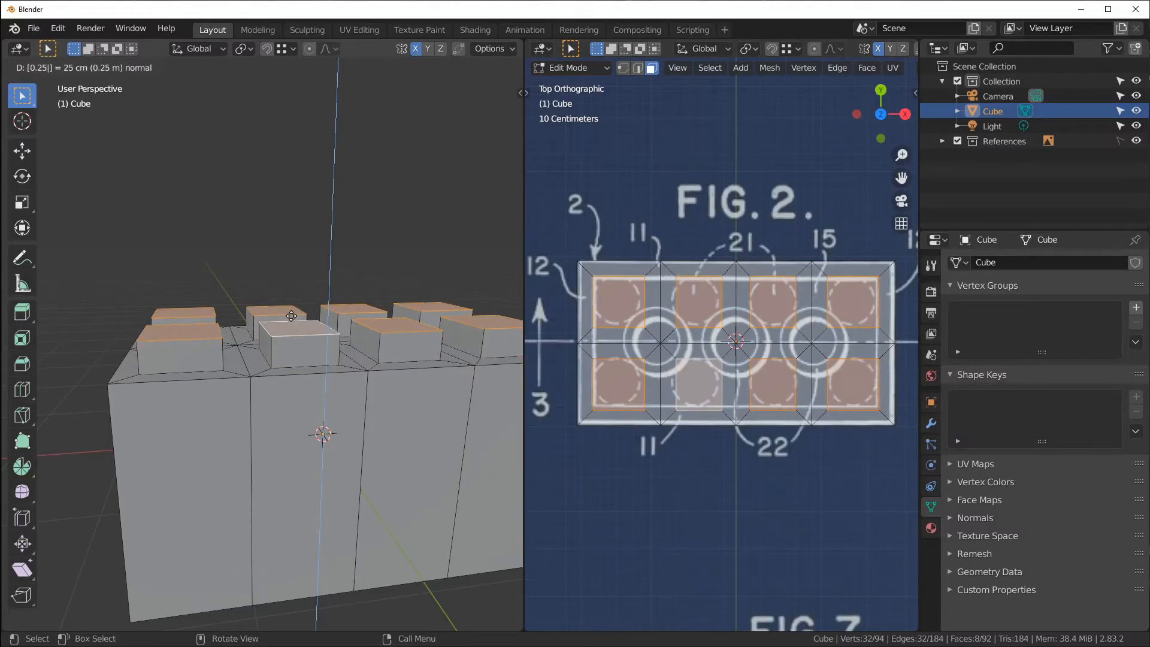
pyautogui.press('Return')
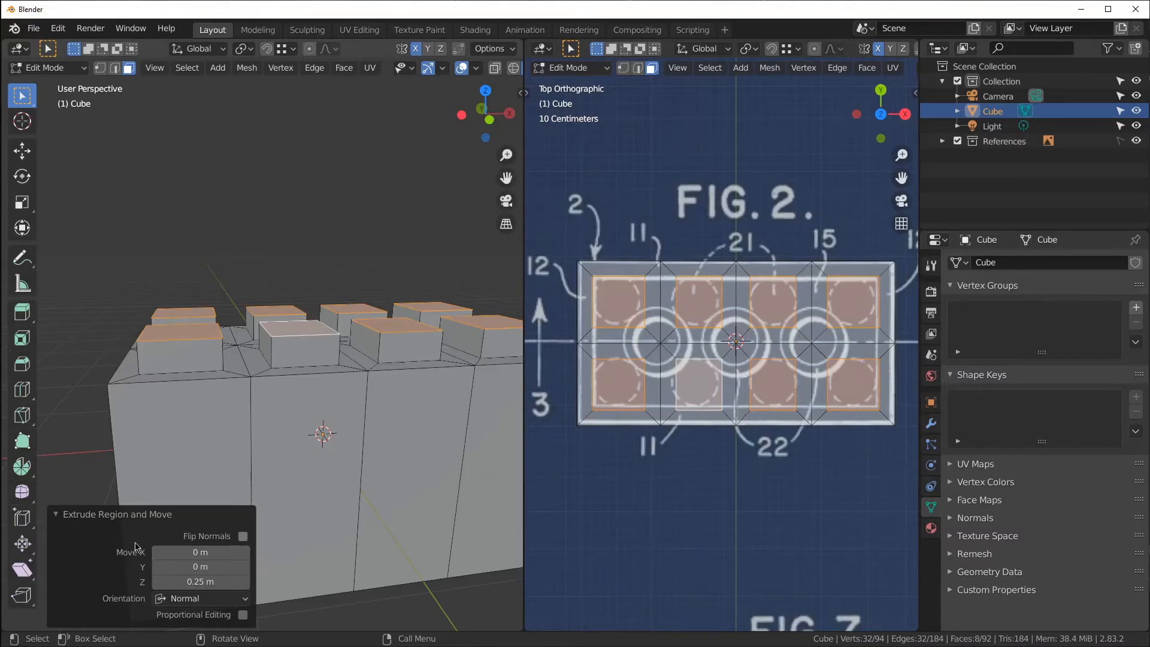
# - Try a Z move of 0.34 m in the stud extrusion's settings and set it back to 0.25 m
pyautogui.moveTo(197, 582)
pyautogui.mouseDown()
pyautogui.moveTo(179, 580)
pyautogui.moveTo(206, 580)
pyautogui.moveTo(179, 579)
pyautogui.moveTo(196, 580)
pyautogui.mouseUp()
pyautogui.click(197, 580)
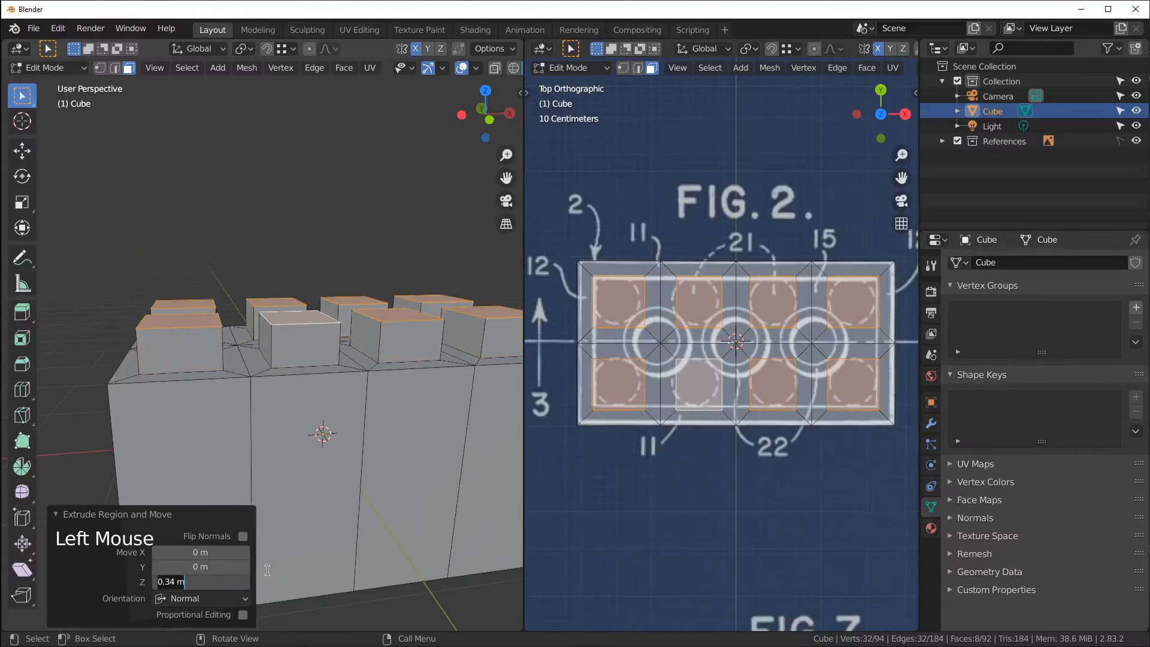
pyautogui.write('0.25')
pyautogui.press('Return')
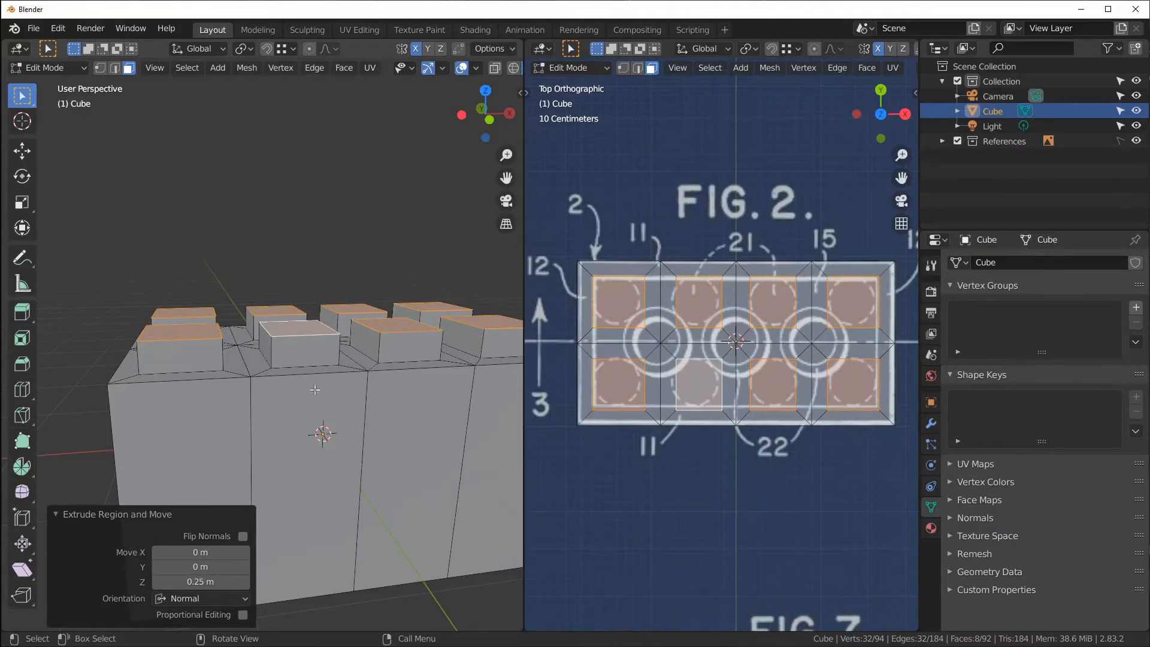
# - View the studded brick in perspective in both viewports and switch from Edit Mode to Object Mode
pyautogui.moveTo(375, 334); pyautogui.dragTo(369, 355, button='middle')
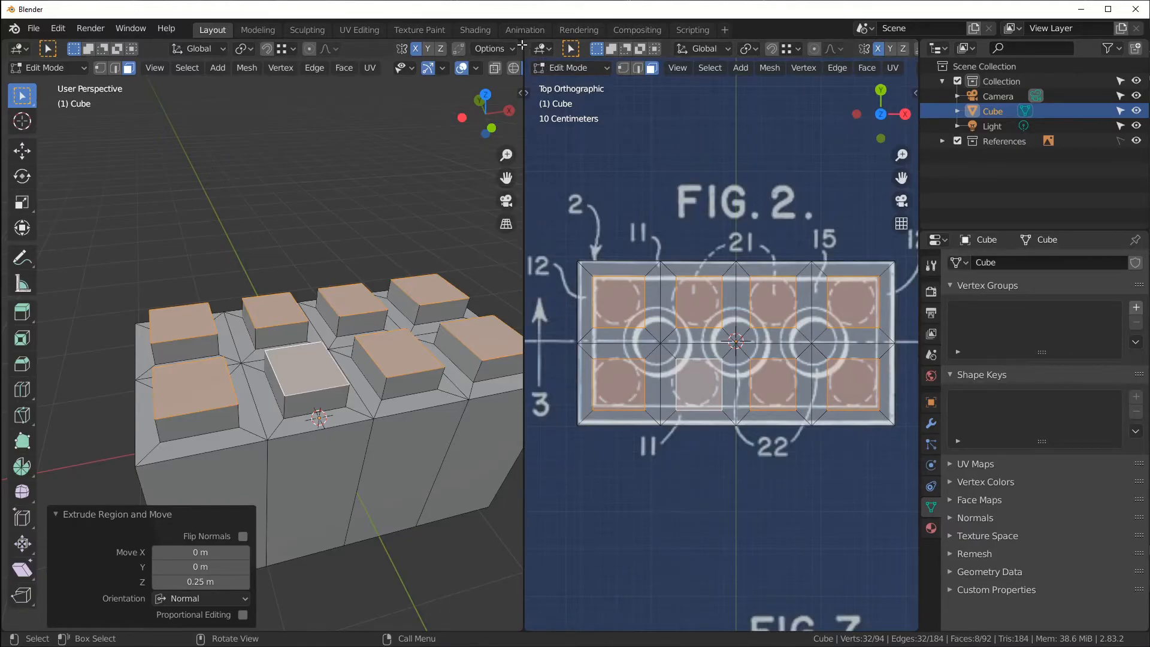
pyautogui.keyDown('ctrl'); pyautogui.moveTo(439, 230); pyautogui.dragTo(381, 228, button='middle'); pyautogui.keyUp('ctrl')
pyautogui.moveTo(621, 258); pyautogui.dragTo(640, 205, button='middle')
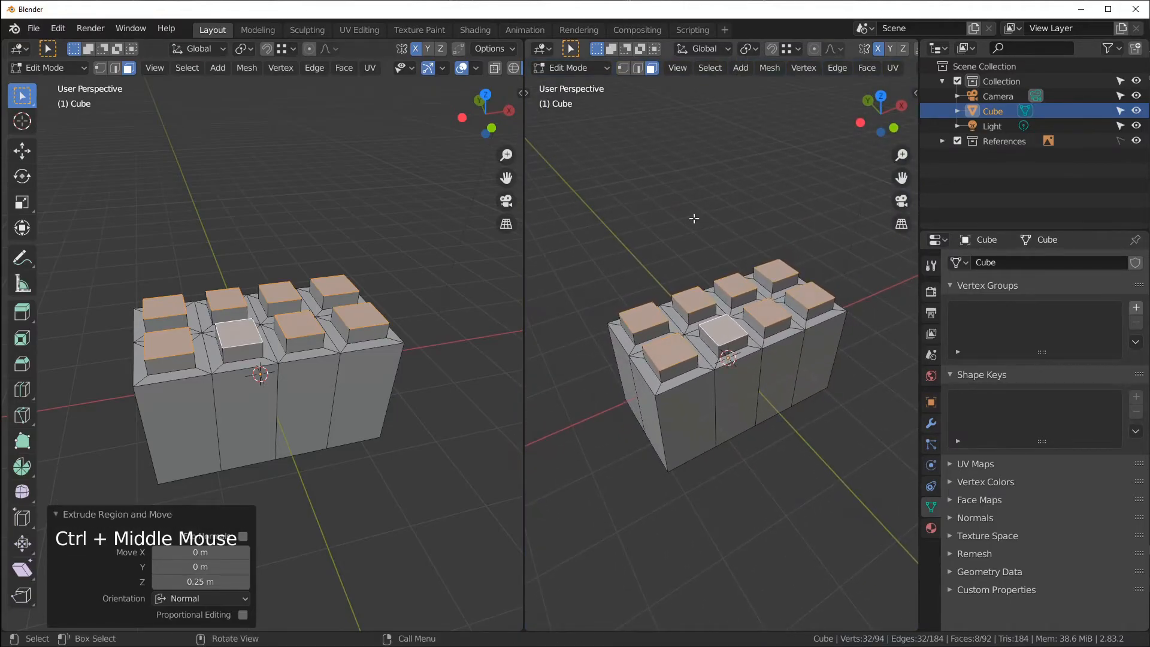
pyautogui.hotkey('ctrl', 'Tab')
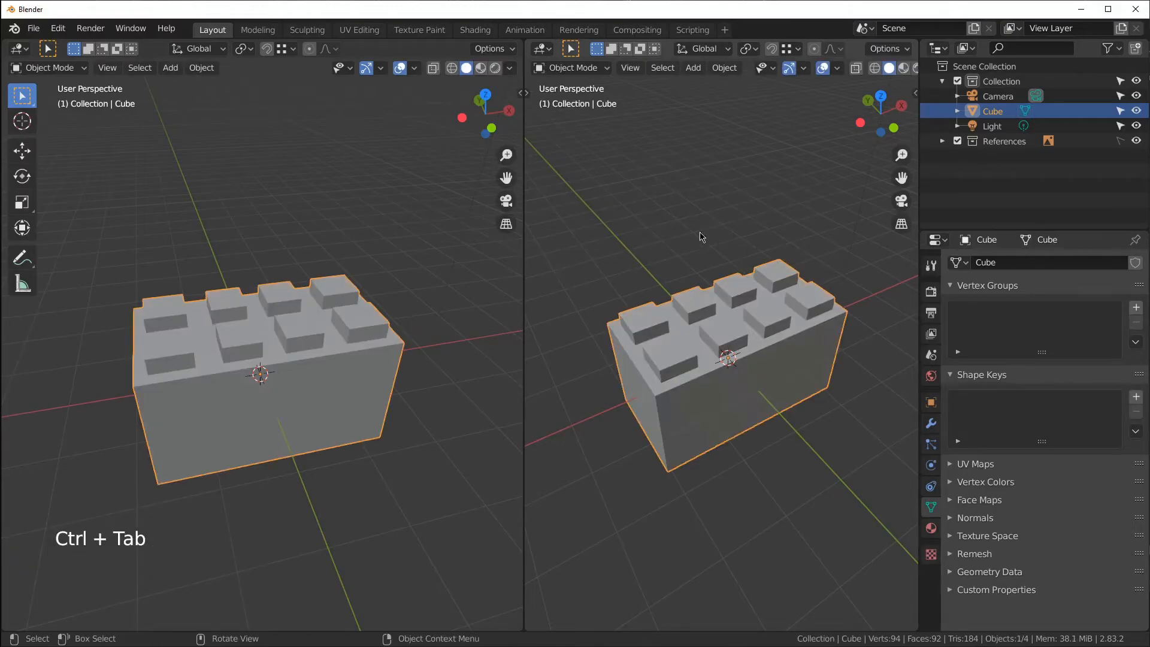
# - Make the References collection selectable and enable Display Perspective on its Reference blueprint image
pyautogui.click(1120, 141)
pyautogui.moveTo(879, 274); pyautogui.dragTo(851, 257, button='middle')
pyautogui.click(942, 141)
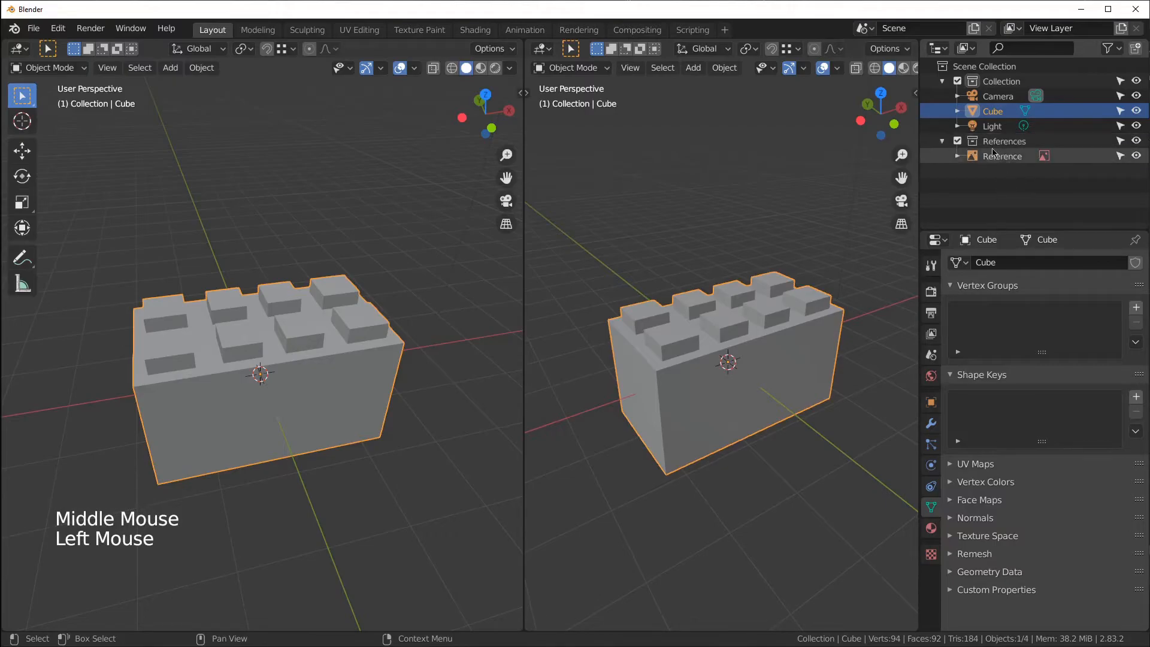
pyautogui.click(1010, 157)
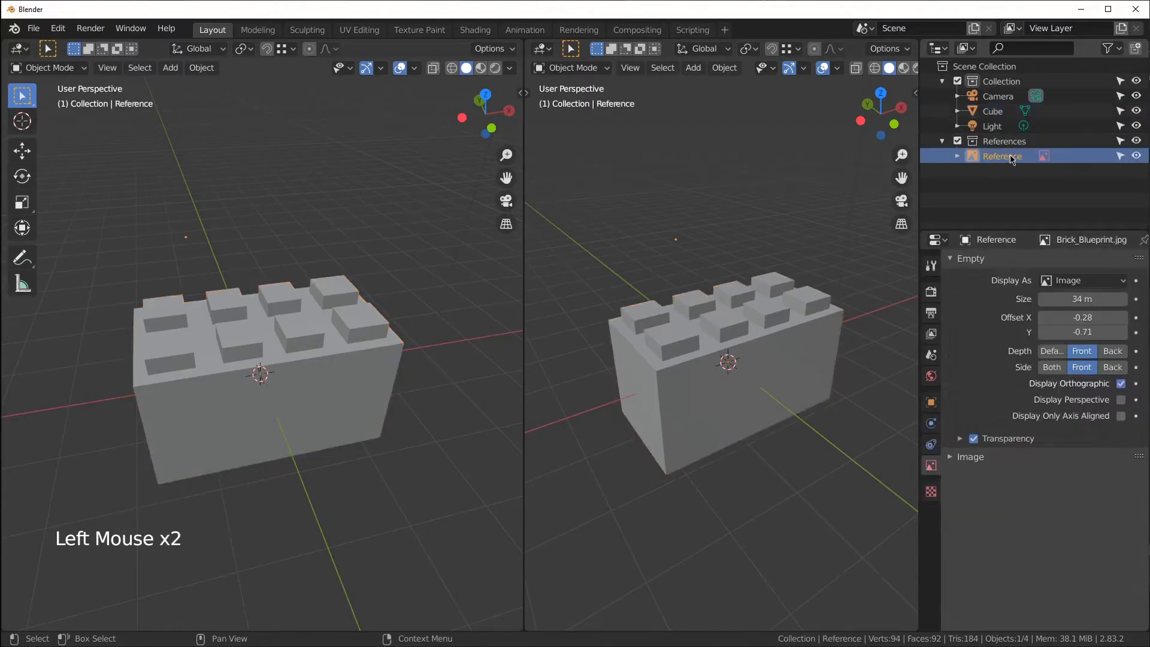
pyautogui.click(931, 466)
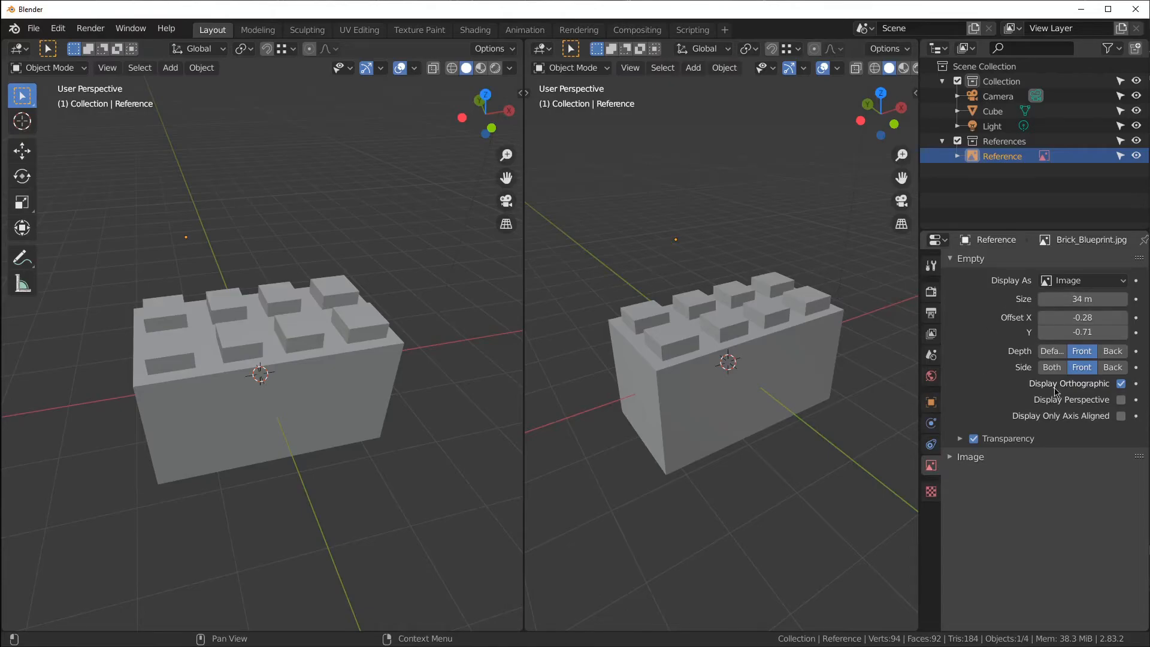
pyautogui.click(1121, 400)
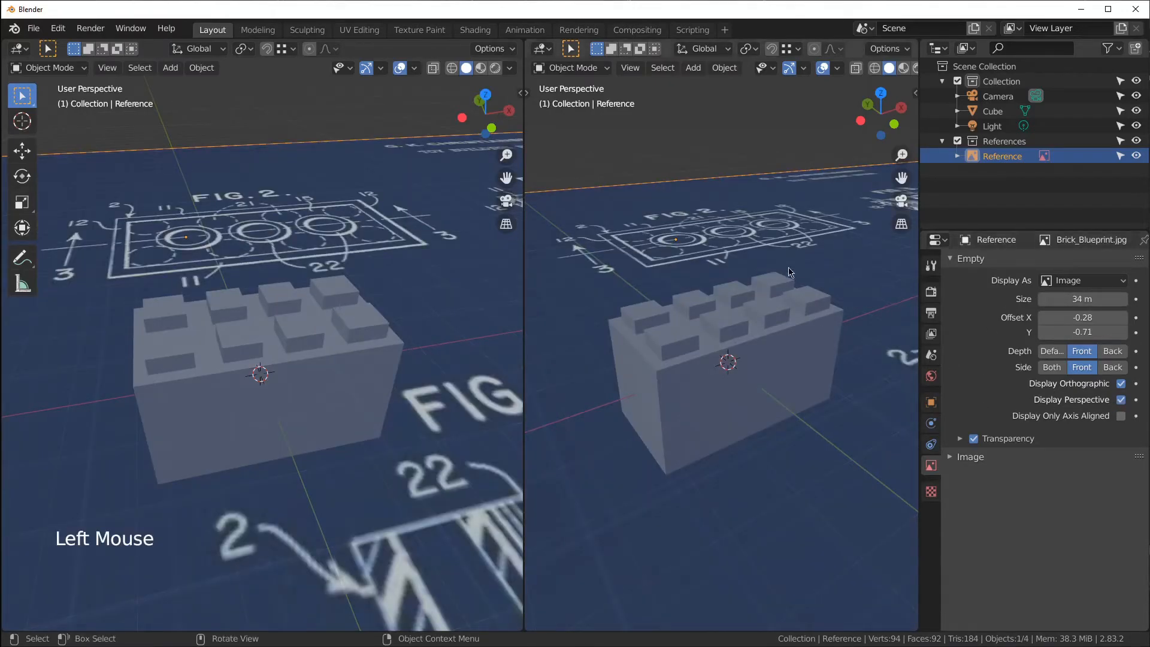
pyautogui.keyDown('ctrl'); pyautogui.moveTo(833, 214); pyautogui.dragTo(743, 295, button='middle'); pyautogui.keyUp('ctrl')
pyautogui.click(746, 292)
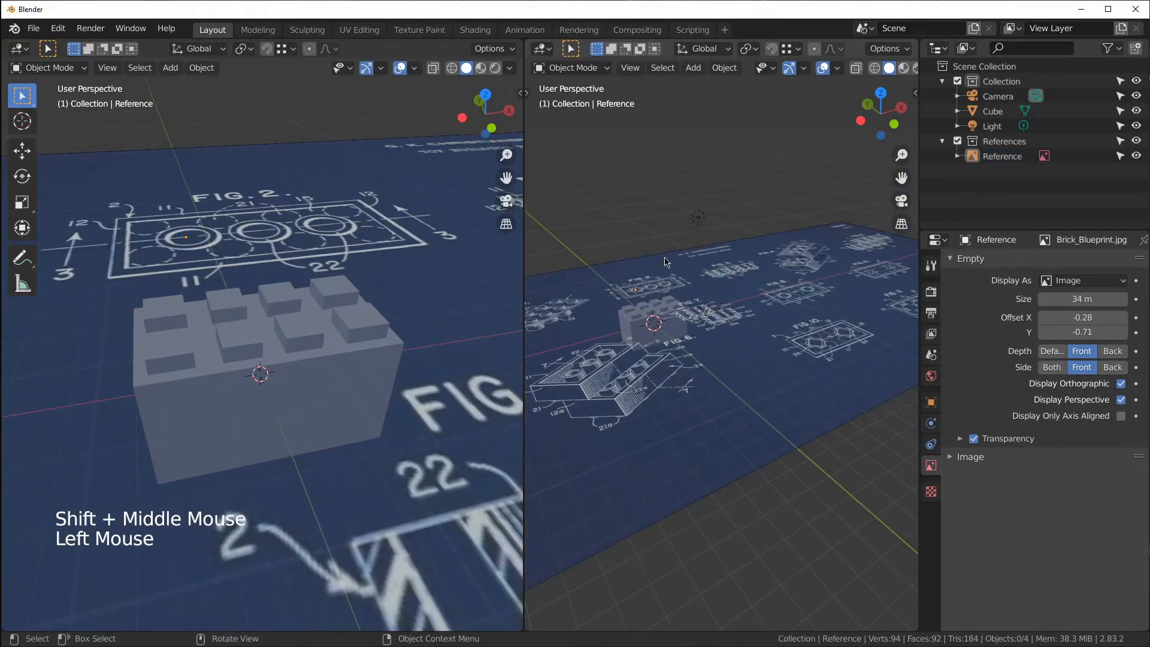
# - Select the Reference blueprint image and try rotating it about the global X axis
pyautogui.click(740, 263)
pyautogui.click(744, 271)
pyautogui.click(738, 298)
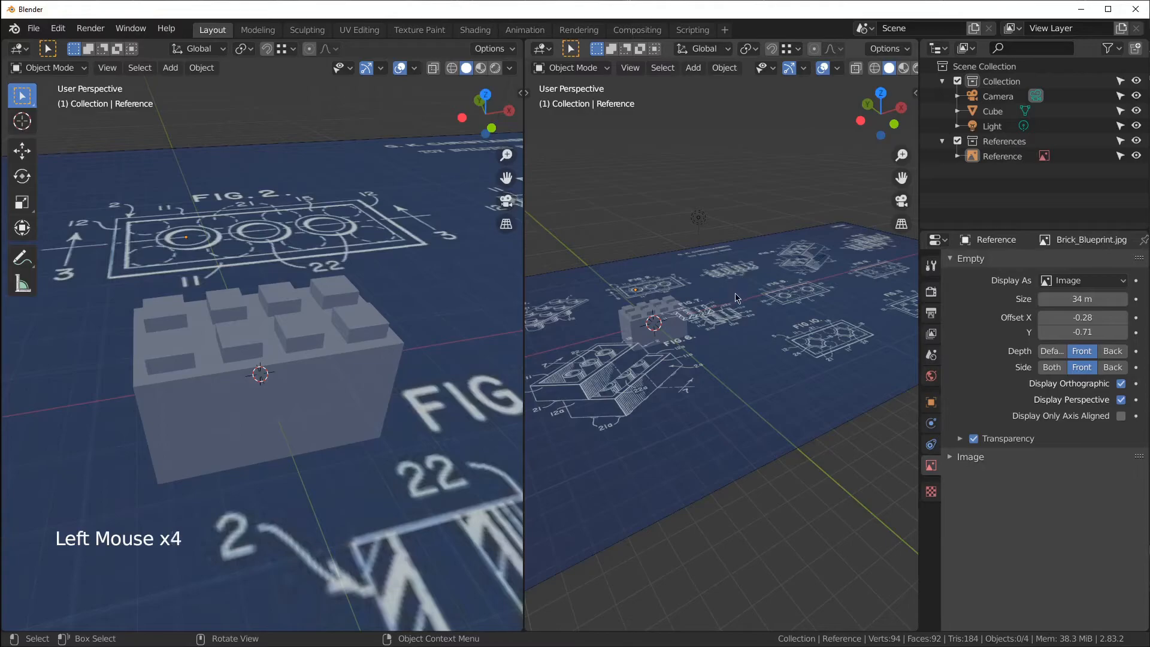
pyautogui.click(398, 294)
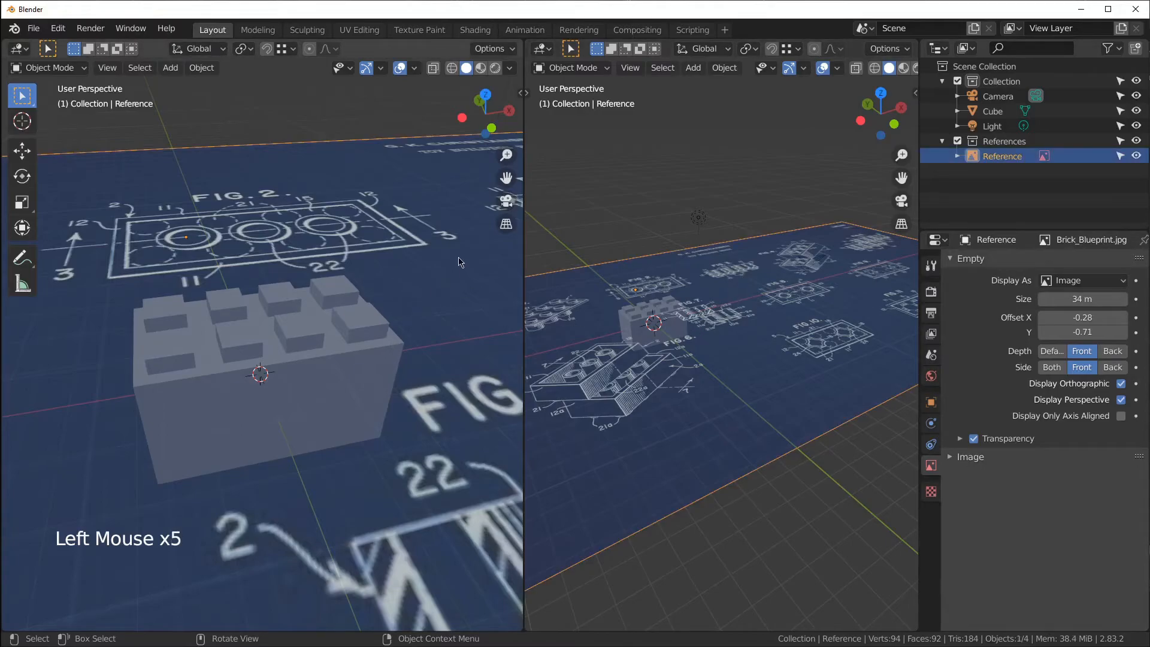
pyautogui.press('r')
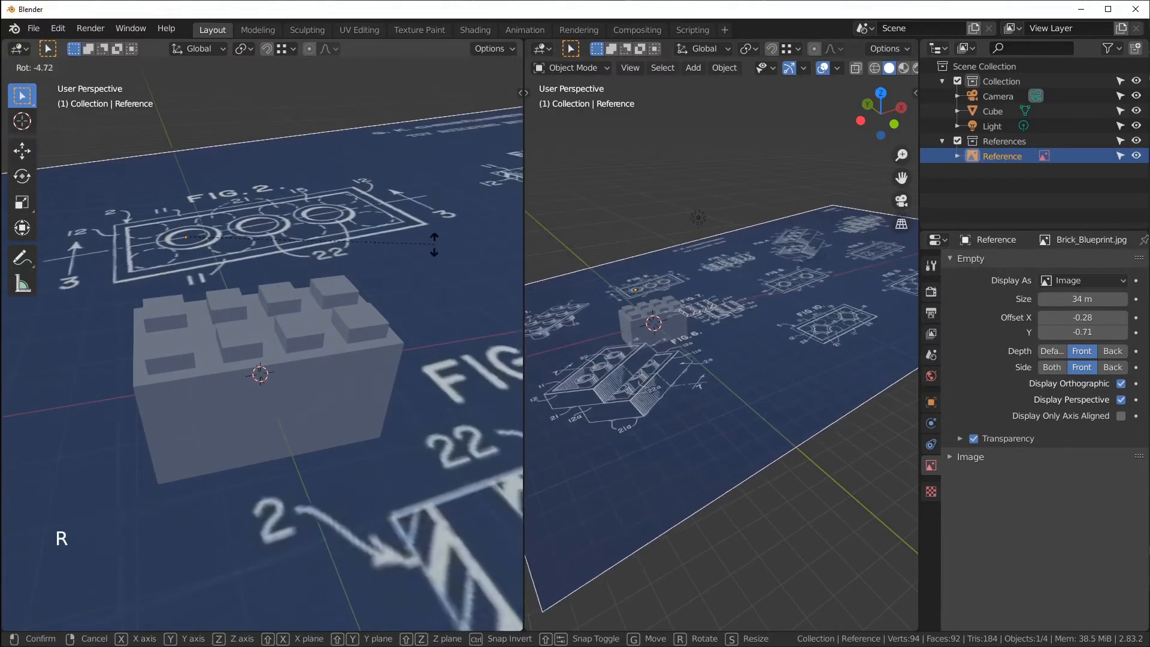
pyautogui.press('x')
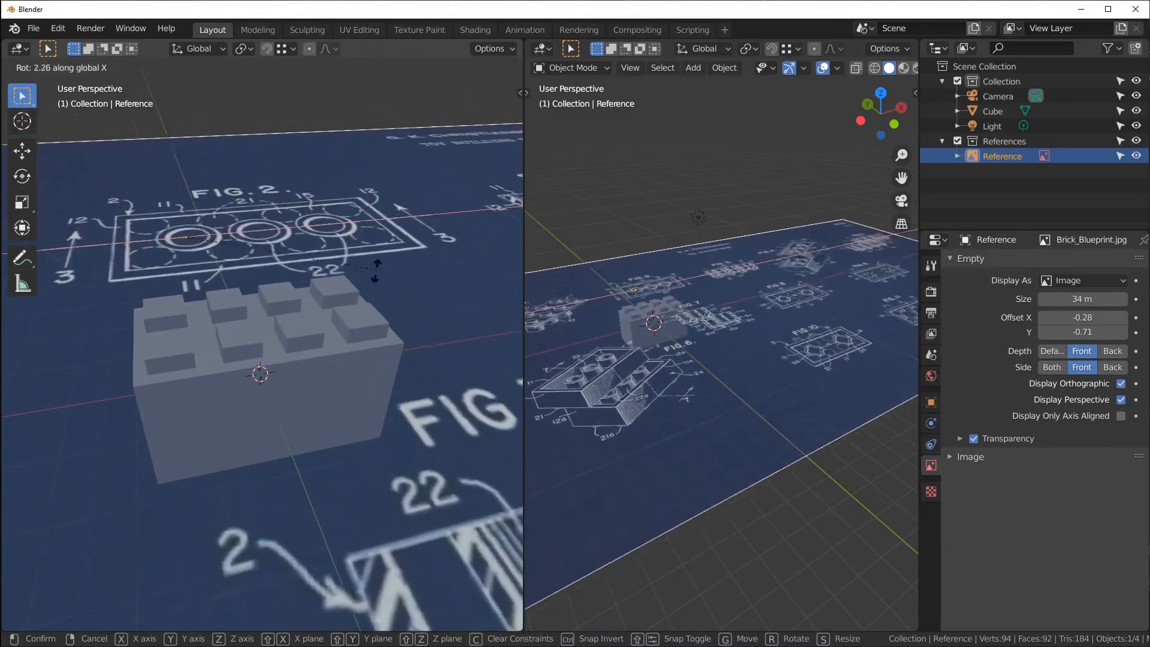
pyautogui.rightClick(372, 276)
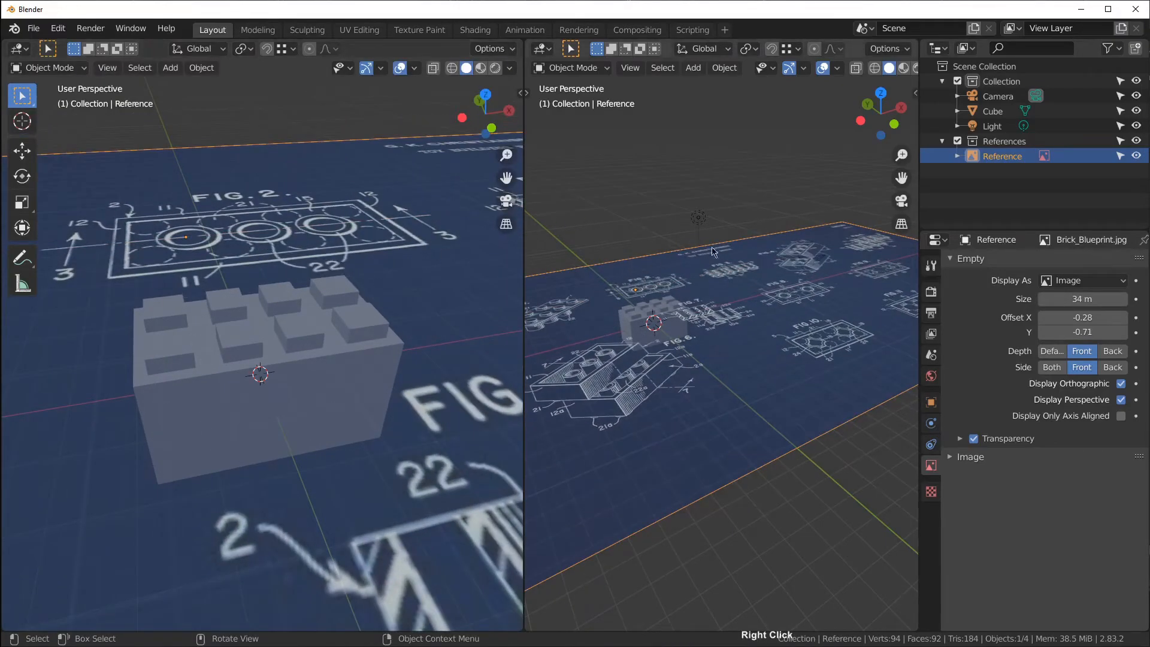
# - Disable Display Perspective on the Reference image, with FIG. 2 shown from the top, and return to Edit Mode on the brick
pyautogui.click(1121, 400)
pyautogui.press('KP_7')
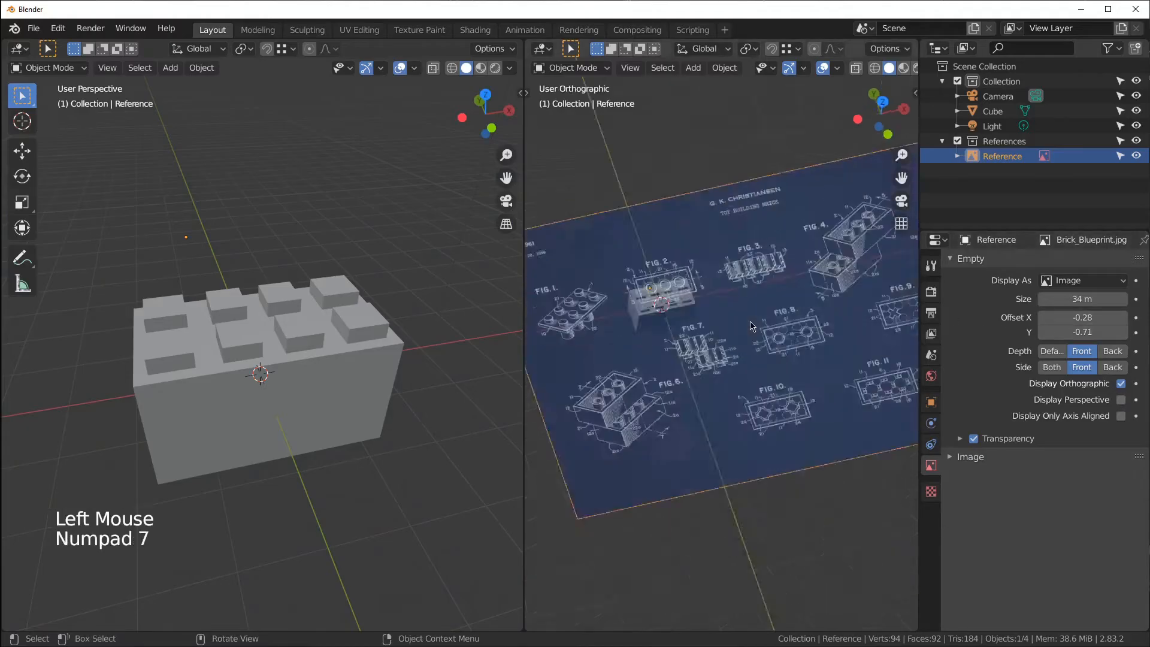
pyautogui.keyDown('ctrl'); pyautogui.moveTo(649, 258); pyautogui.dragTo(695, 291, button='middle'); pyautogui.keyUp('ctrl')
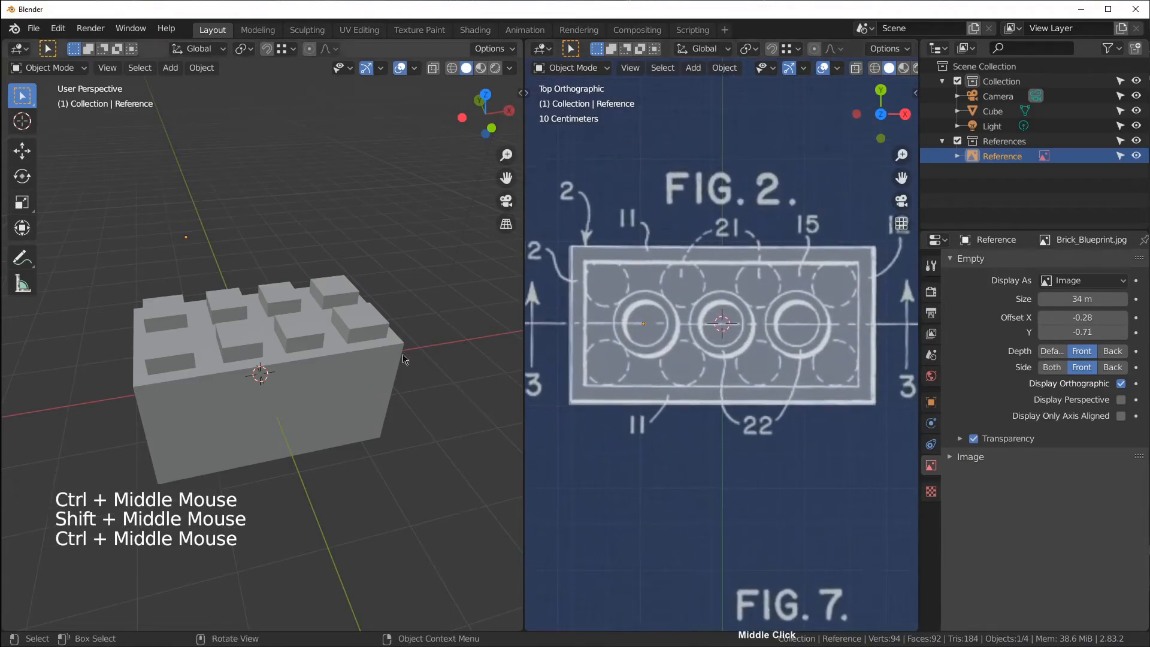
pyautogui.click(376, 344)
pyautogui.press('Tab')
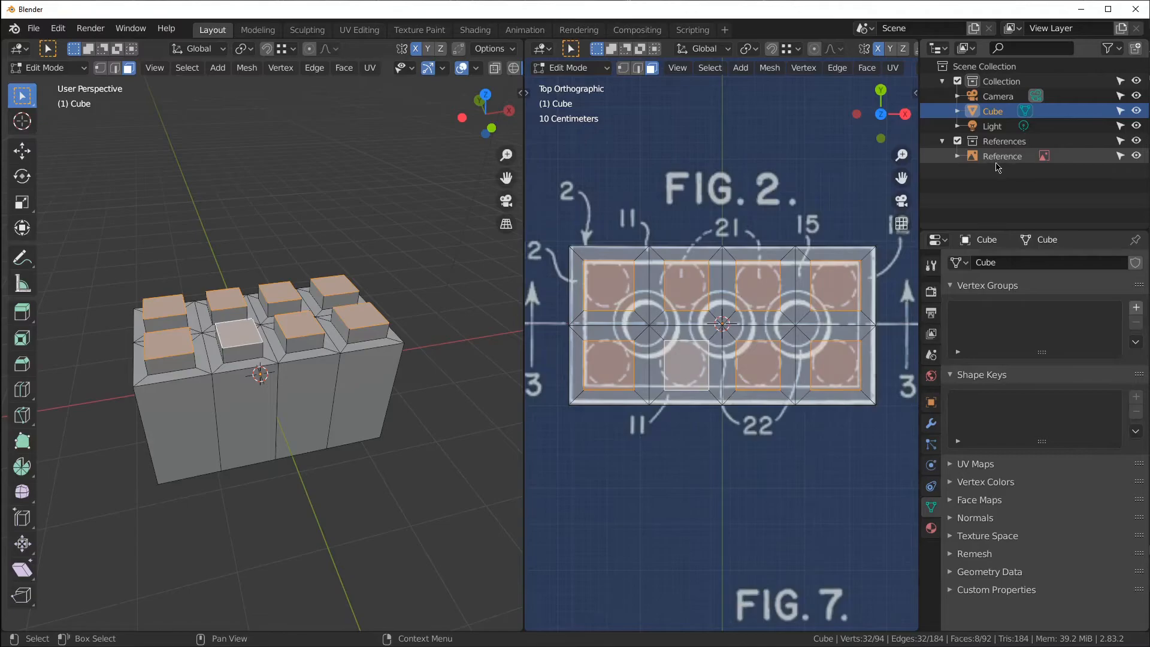
# - Switch to Discord to check the class voice channel and return to Blender
pyautogui.hotkey('alt', 'Tab')
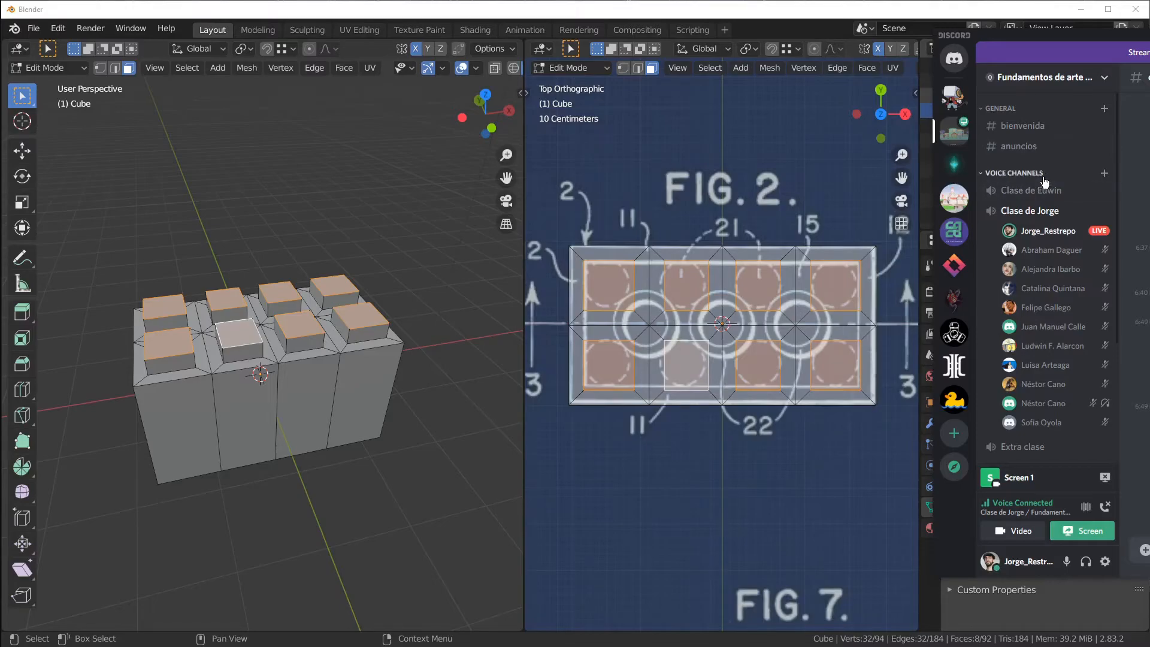
pyautogui.click(926, 15)
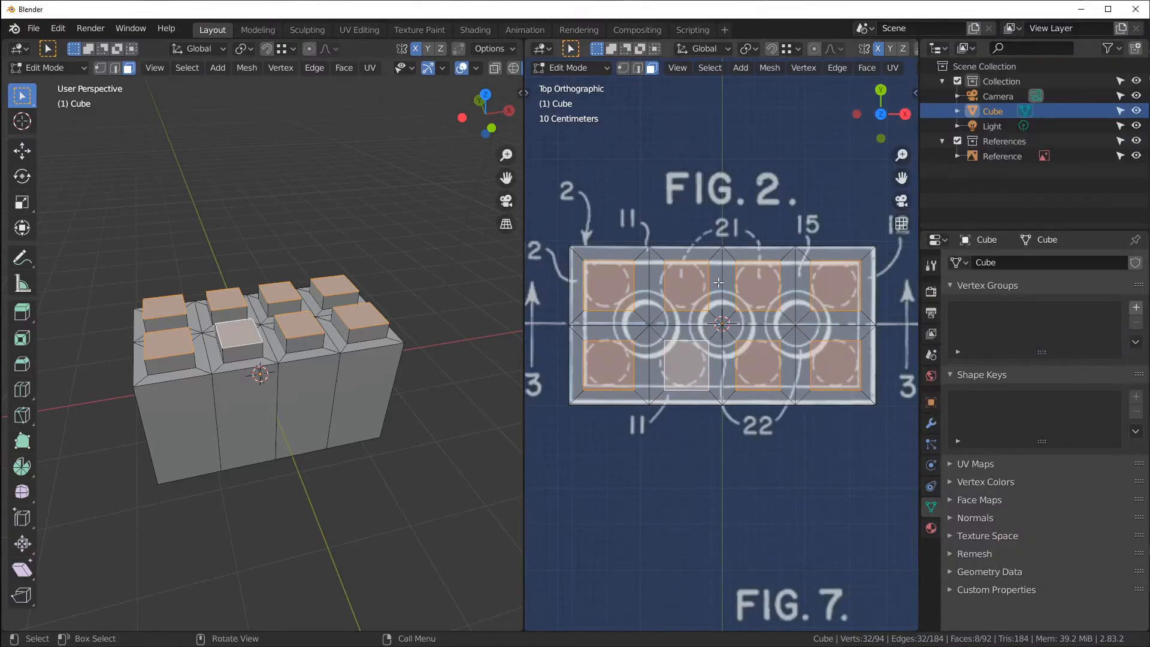
pyautogui.click(1149, 78)
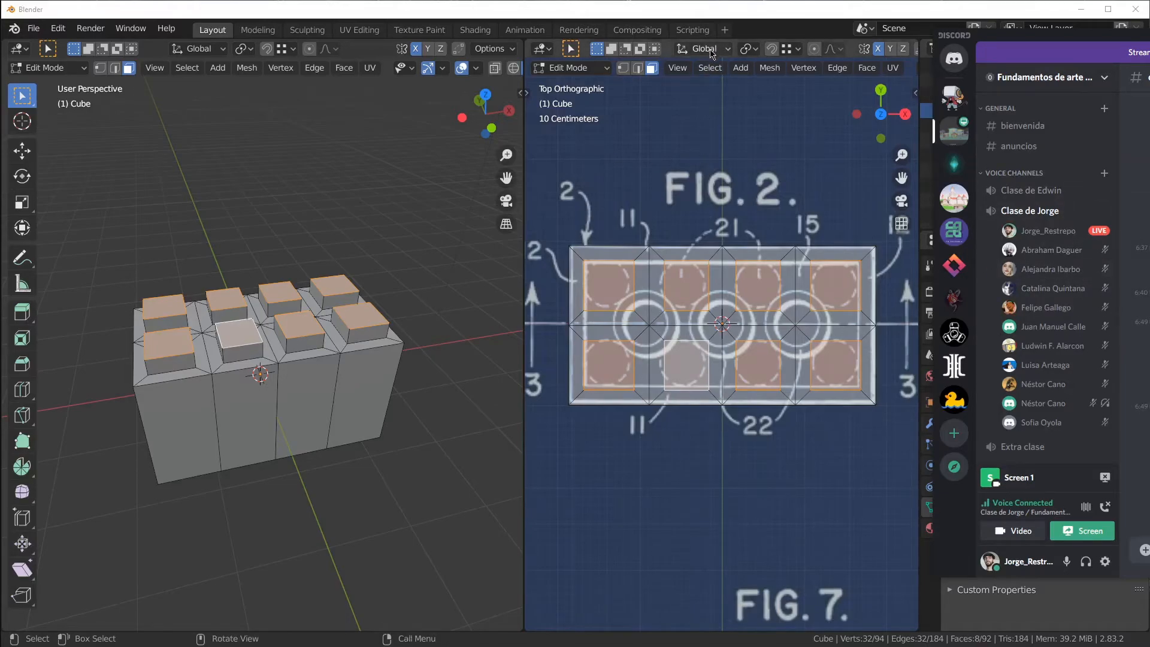
pyautogui.click(761, 14)
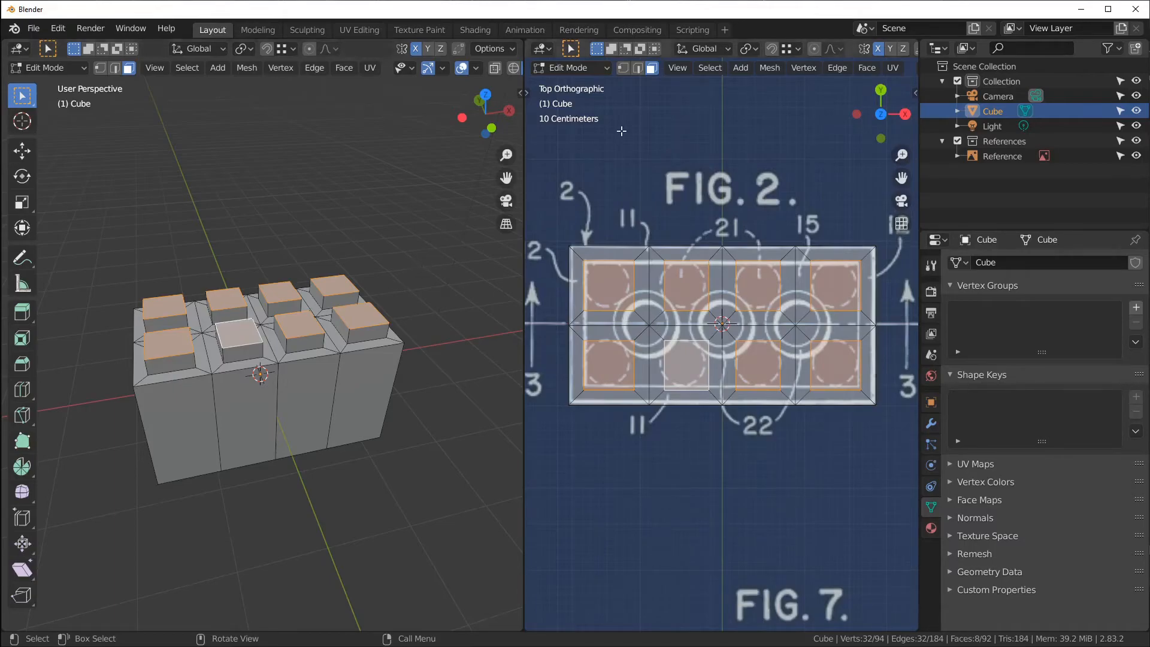
# - Join the two viewports into a single one showing the brick in perspective
pyautogui.moveTo(524, 137); pyautogui.dragTo(502, 139)
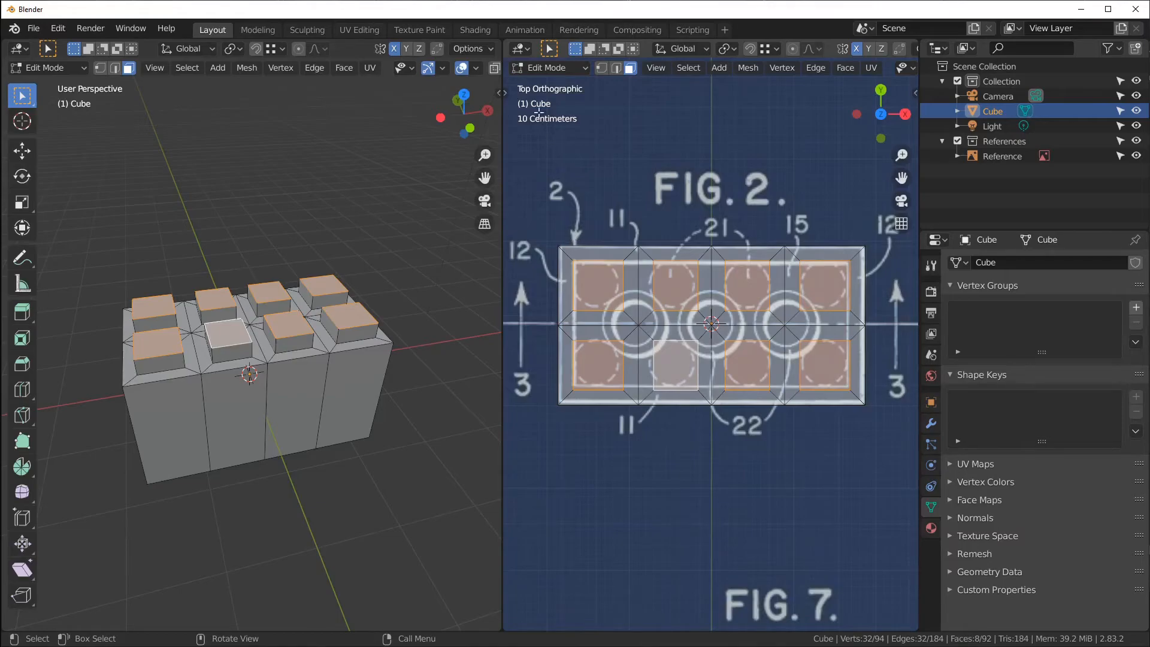
pyautogui.rightClick(504, 46)
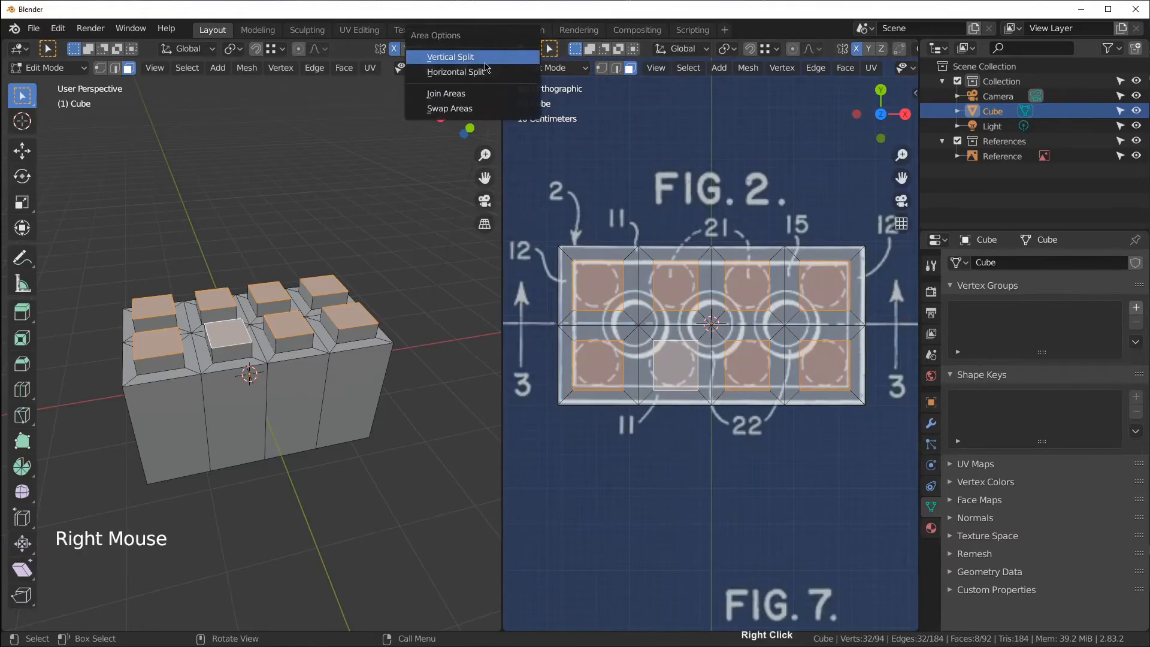
pyautogui.click(483, 97)
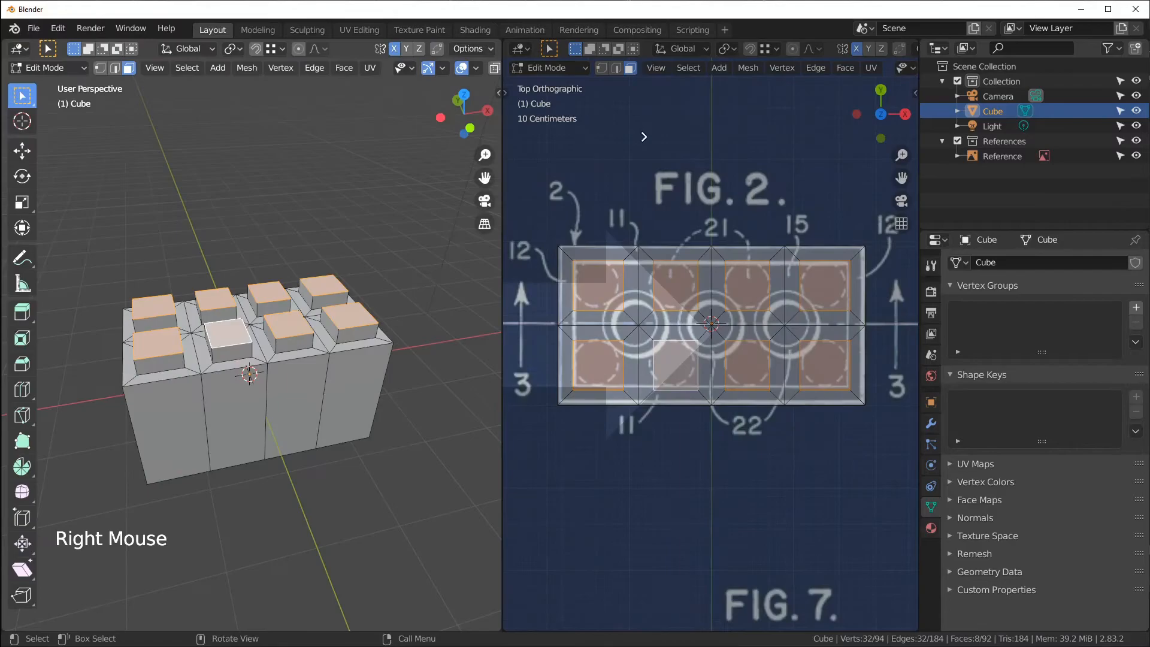
pyautogui.click(644, 136)
pyautogui.moveTo(587, 328); pyautogui.dragTo(625, 309, button='middle')
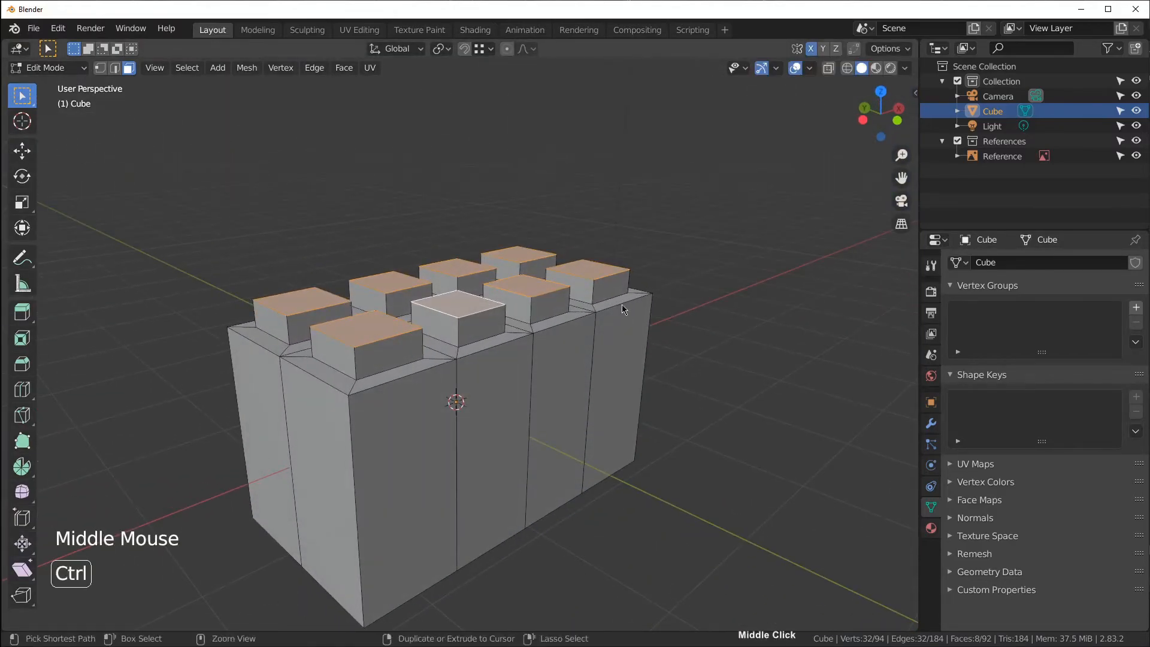
# - Undo the last three actions, then reselect the brick and go back into Edit Mode
pyautogui.hotkey('ctrl', 'z')
pyautogui.hotkey('ctrl', 'z')
pyautogui.hotkey('ctrl', 'z')
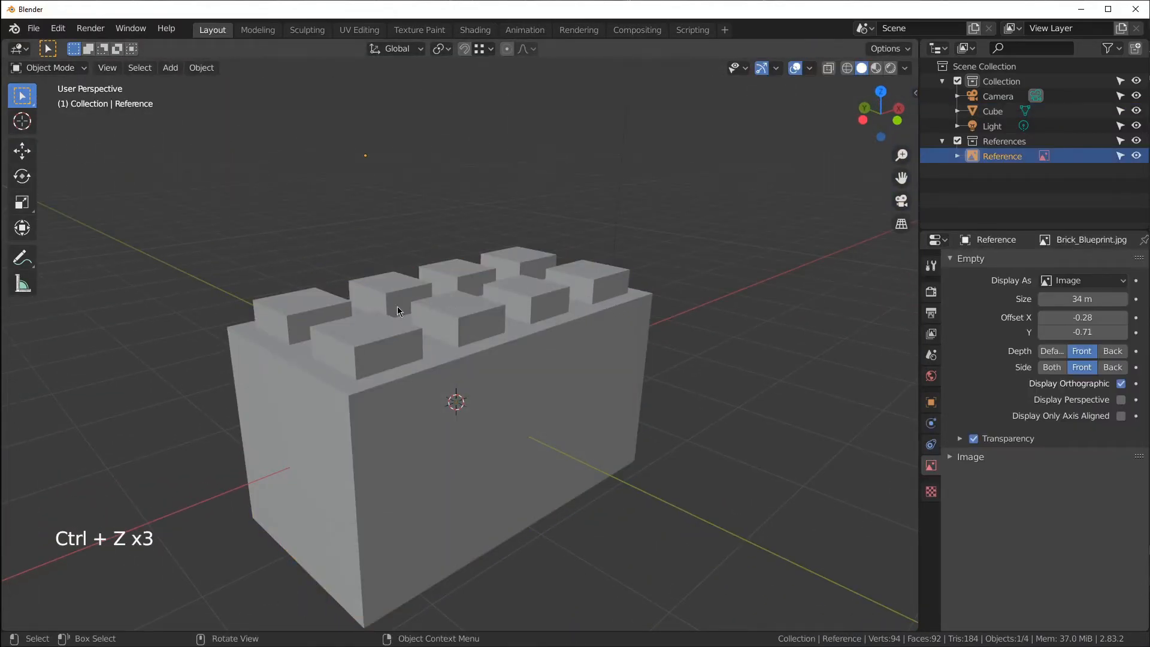
pyautogui.click(378, 319)
pyautogui.press('Tab')
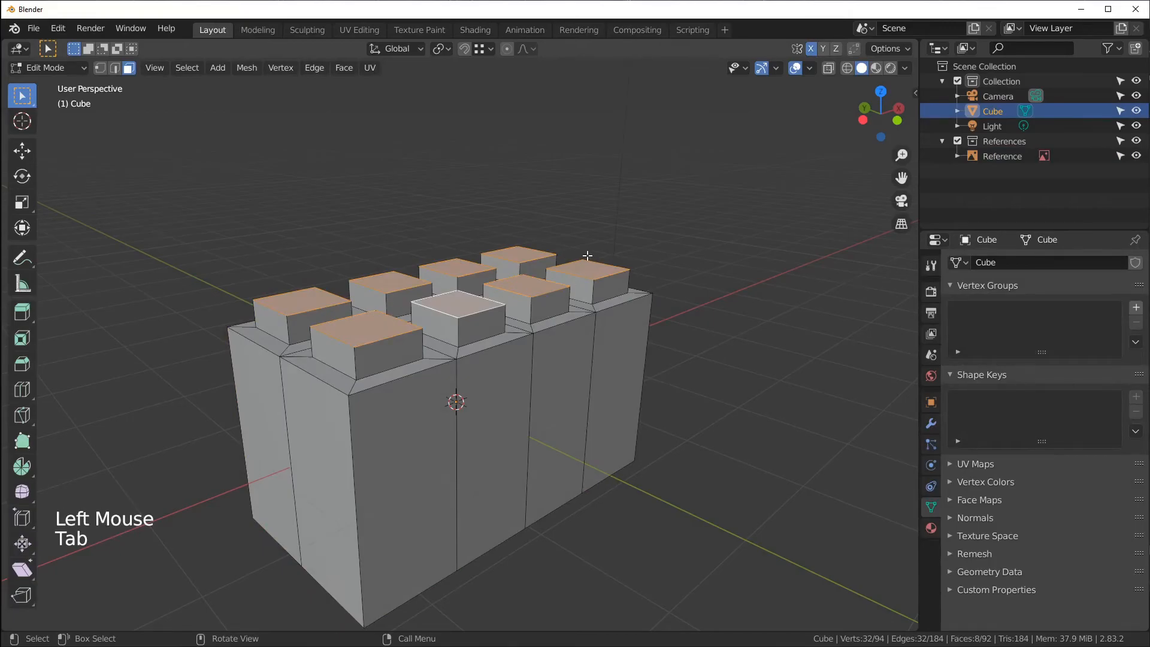
# - Move the eight selected stud tops down 0.25 m along Z, level with the brick's top
pyautogui.press('g')
pyautogui.press('z')
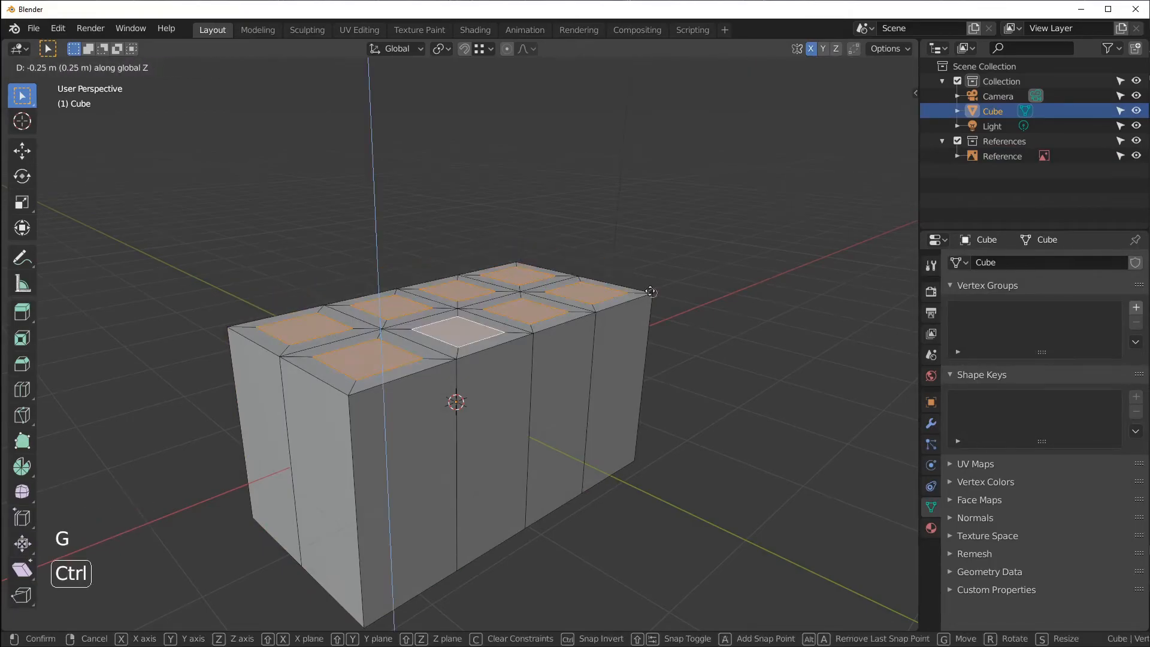
pyautogui.click(583, 309)
# - Enable Auto Merge Vertices and merge the overlapping stud vertices with a 0 m move along Z
pyautogui.click(853, 49)
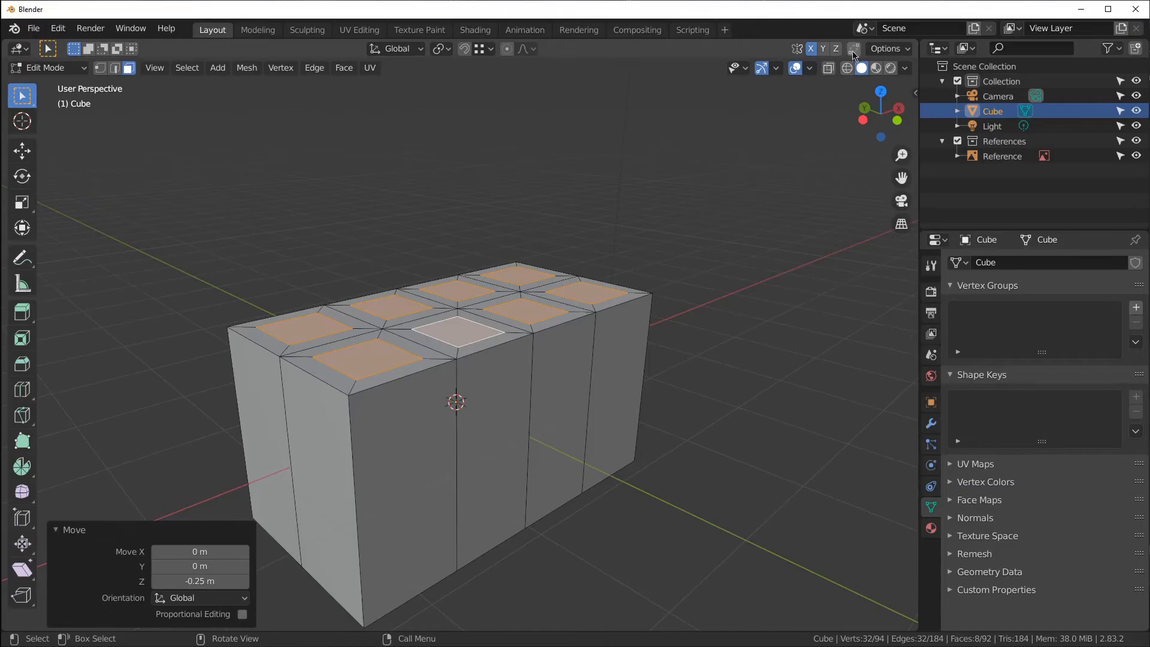
pyautogui.press('g')
pyautogui.press('z')
pyautogui.keyDown('ctrl'); pyautogui.click(691, 279); pyautogui.keyUp('ctrl')
pyautogui.moveTo(690, 279); pyautogui.dragTo(651, 269, button='middle')
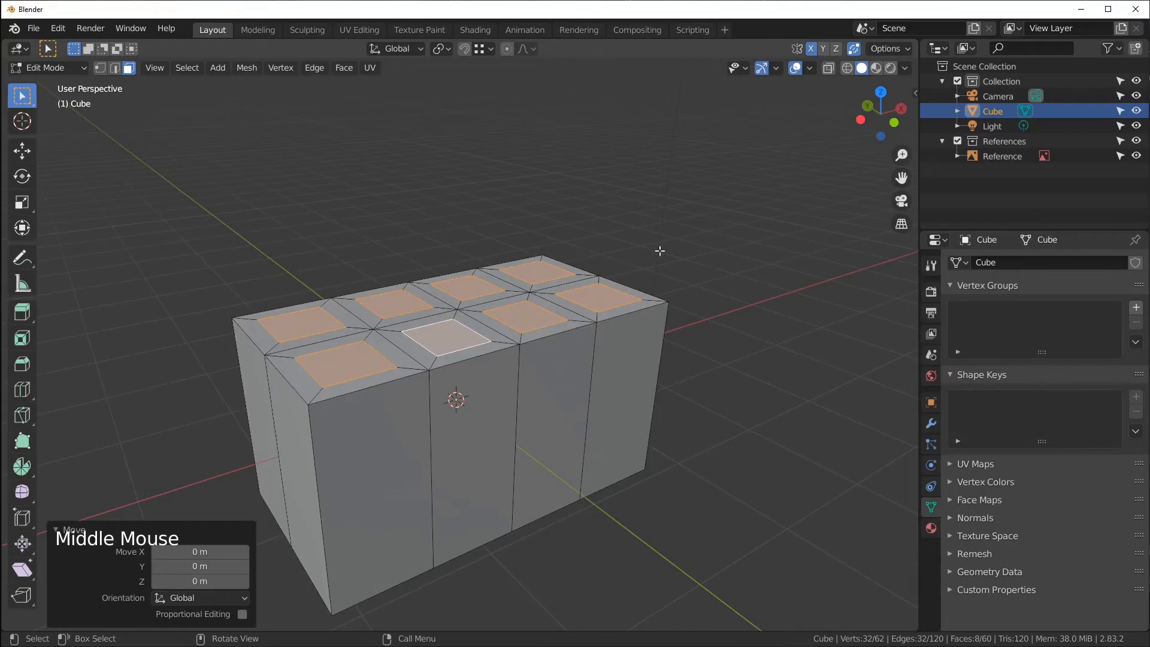
# - Turn off Auto Merge Vertices and try moving the eight inset faces freely
pyautogui.click(853, 48)
pyautogui.press('g')
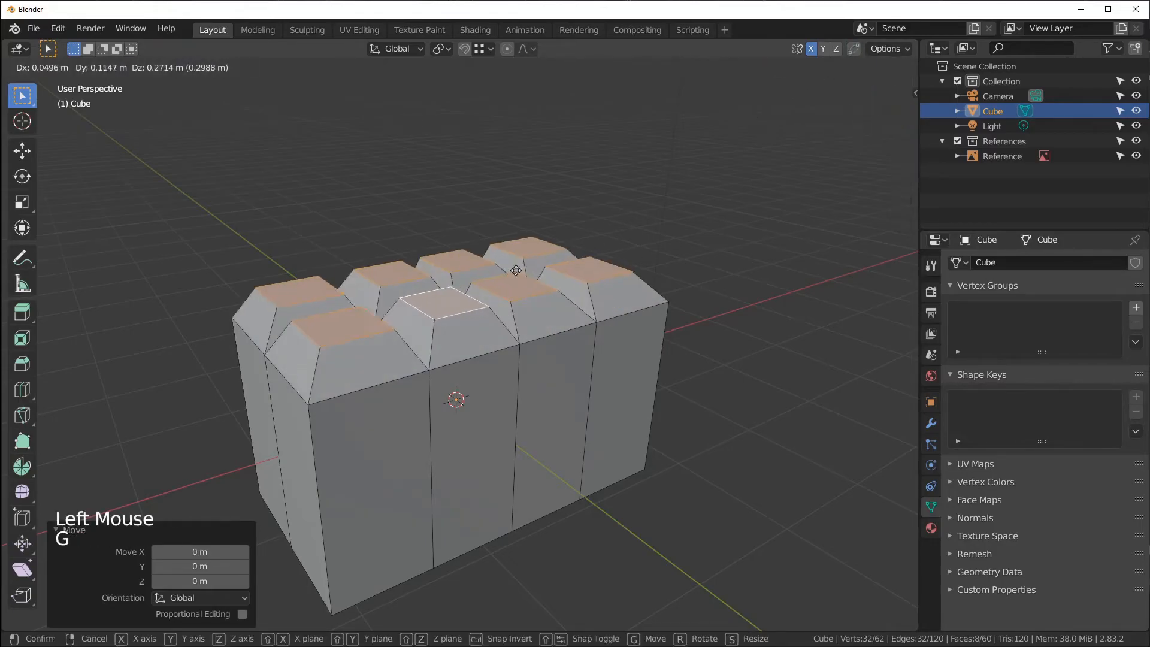
pyautogui.rightClick(557, 270)
pyautogui.moveTo(435, 319)
pyautogui.mouseDown(button='middle')
pyautogui.moveTo(473, 312)
pyautogui.moveTo(453, 323)
pyautogui.mouseUp(button='middle')
pyautogui.press('ctrl')
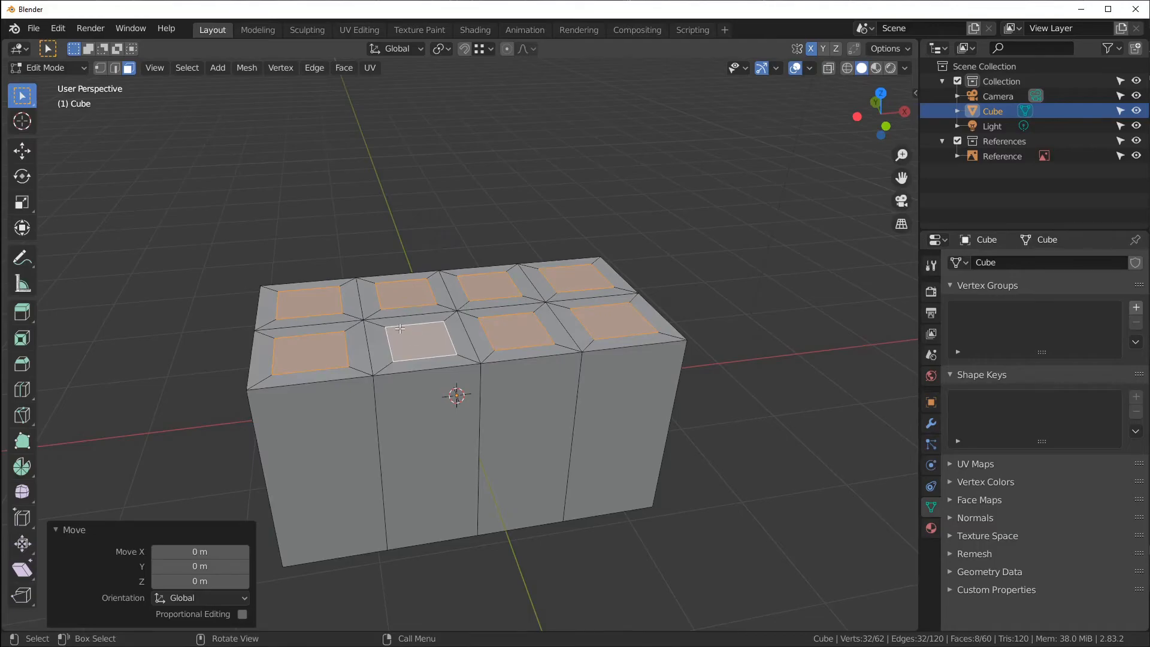
# - With Auto Merge on, slide the inset edges by a factor of -1 to collapse the insets into the grid, then disable Auto Merge
pyautogui.click(855, 52)
pyautogui.press('g')
pyautogui.press('g')
pyautogui.click(623, 300)
pyautogui.moveTo(623, 300); pyautogui.dragTo(616, 339, button='middle')
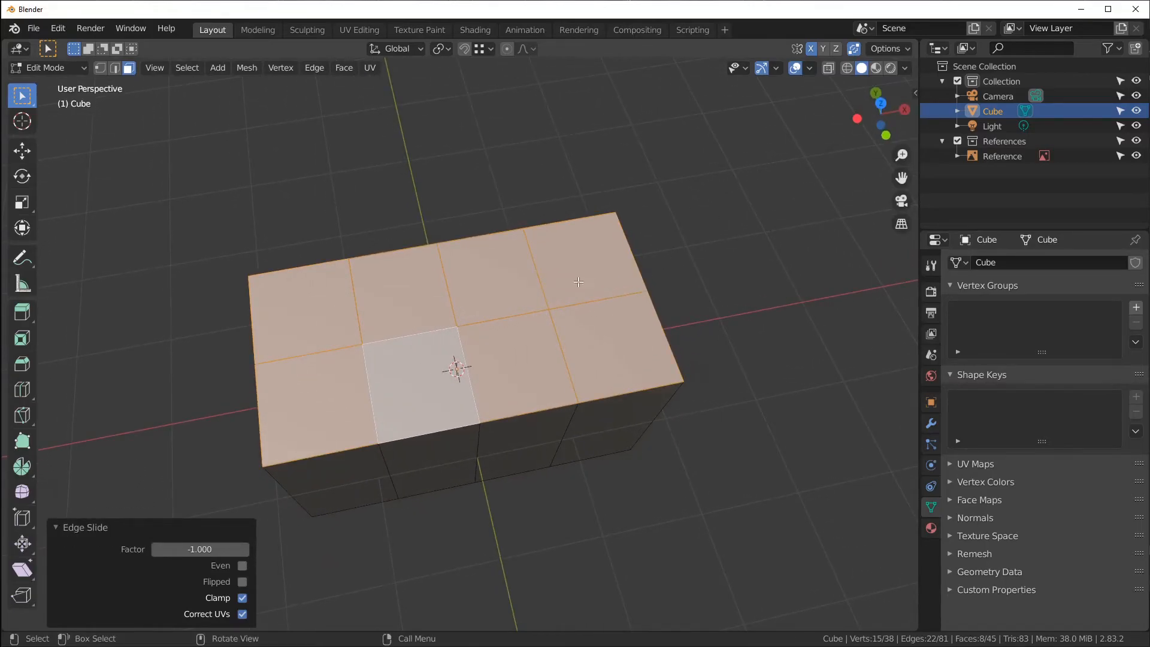
pyautogui.click(854, 52)
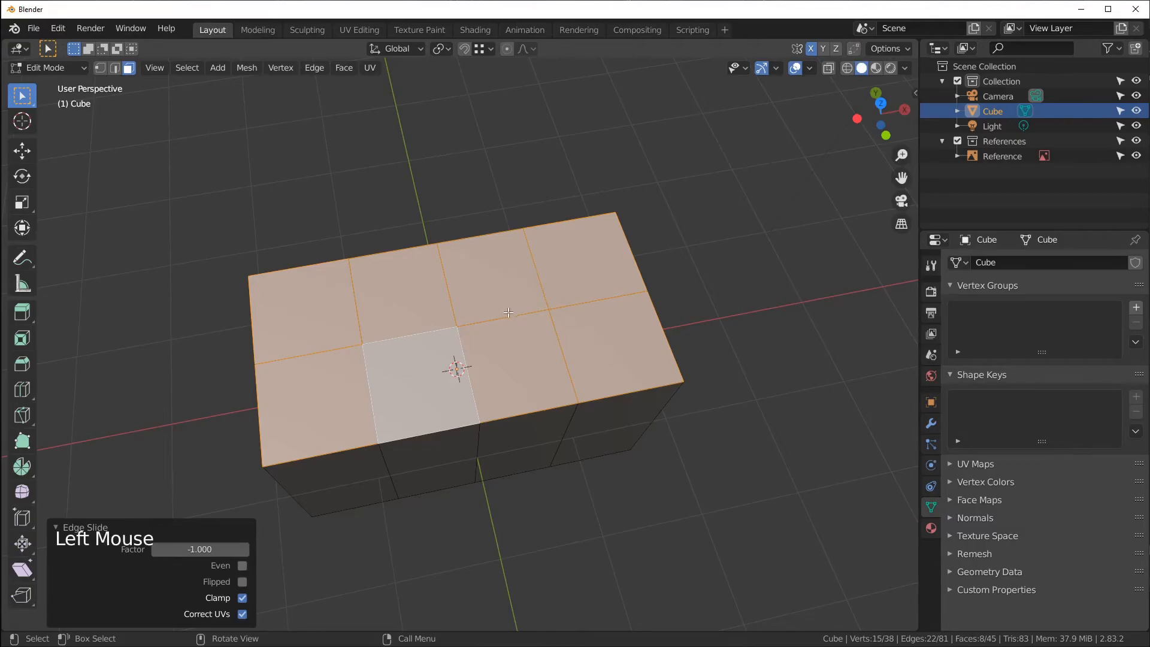
# - Clear the selection and select all eight faces on top of the brick
pyautogui.moveTo(509, 311); pyautogui.dragTo(514, 206, button='middle')
pyautogui.click(513, 206)
pyautogui.click(317, 284)
pyautogui.keyDown('shift'); pyautogui.click(298, 346); pyautogui.keyUp('shift')
pyautogui.keyDown('shift'); pyautogui.click(318, 284); pyautogui.keyUp('shift')
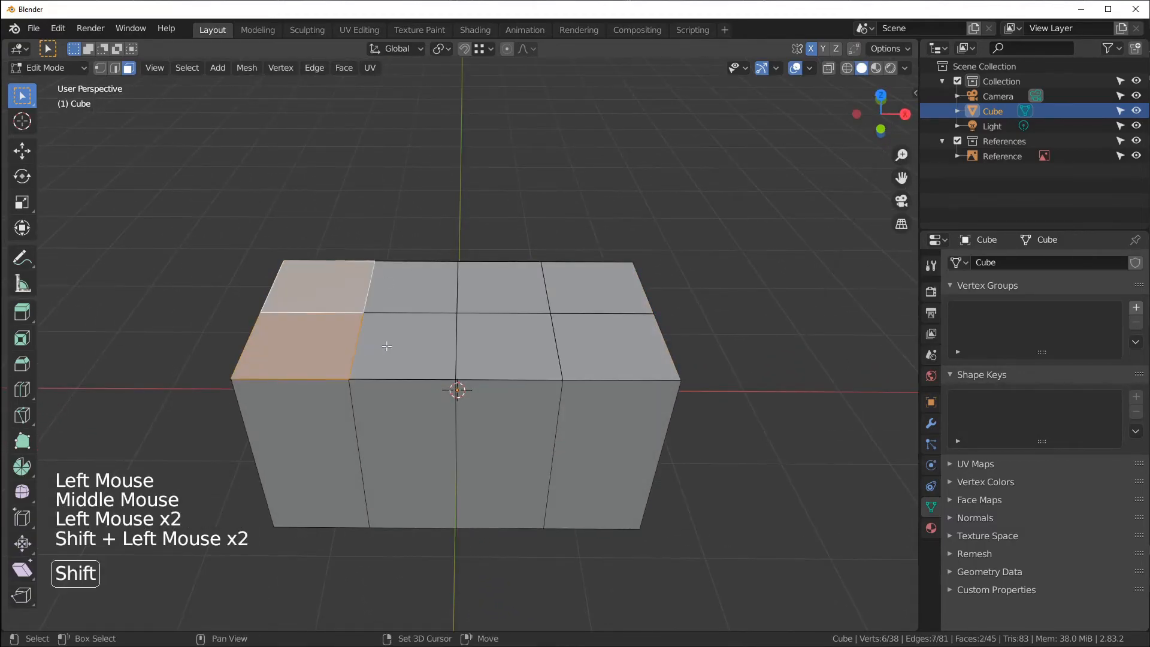
pyautogui.keyDown('shift'); pyautogui.click(387, 346); pyautogui.keyUp('shift')
pyautogui.keyDown('shift'); pyautogui.click(420, 286); pyautogui.keyUp('shift')
pyautogui.keyDown('shift'); pyautogui.click(504, 286); pyautogui.keyUp('shift')
pyautogui.keyDown('shift'); pyautogui.click(509, 346); pyautogui.keyUp('shift')
pyautogui.keyDown('shift'); pyautogui.click(593, 291); pyautogui.keyUp('shift')
pyautogui.keyDown('shift'); pyautogui.click(614, 346); pyautogui.keyUp('shift')
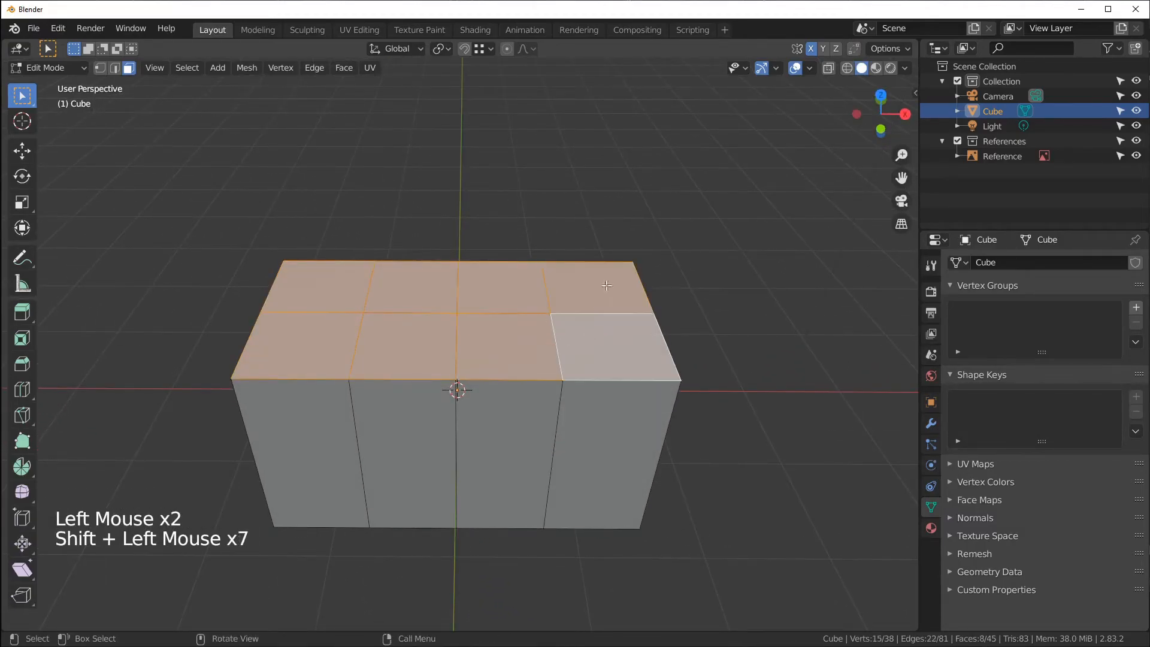
pyautogui.keyDown('shift'); pyautogui.moveTo(452, 218); pyautogui.dragTo(535, 221, button='middle'); pyautogui.keyUp('shift')
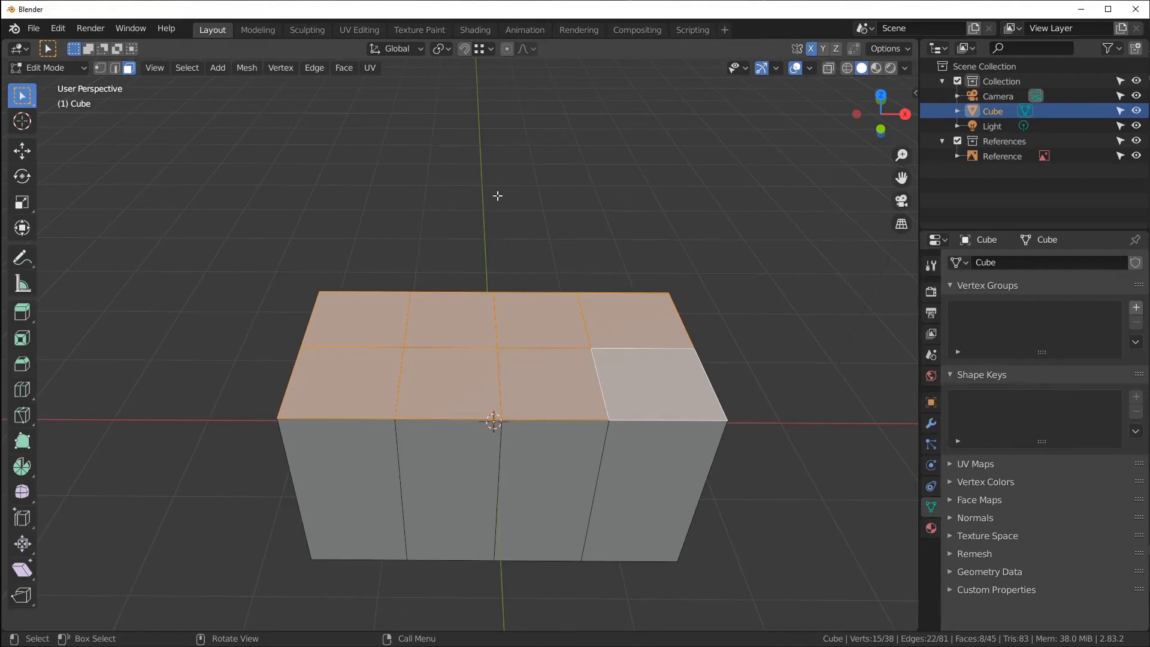
# - Inset the eight top faces individually with a thickness of 0.18 m
pyautogui.press('i')
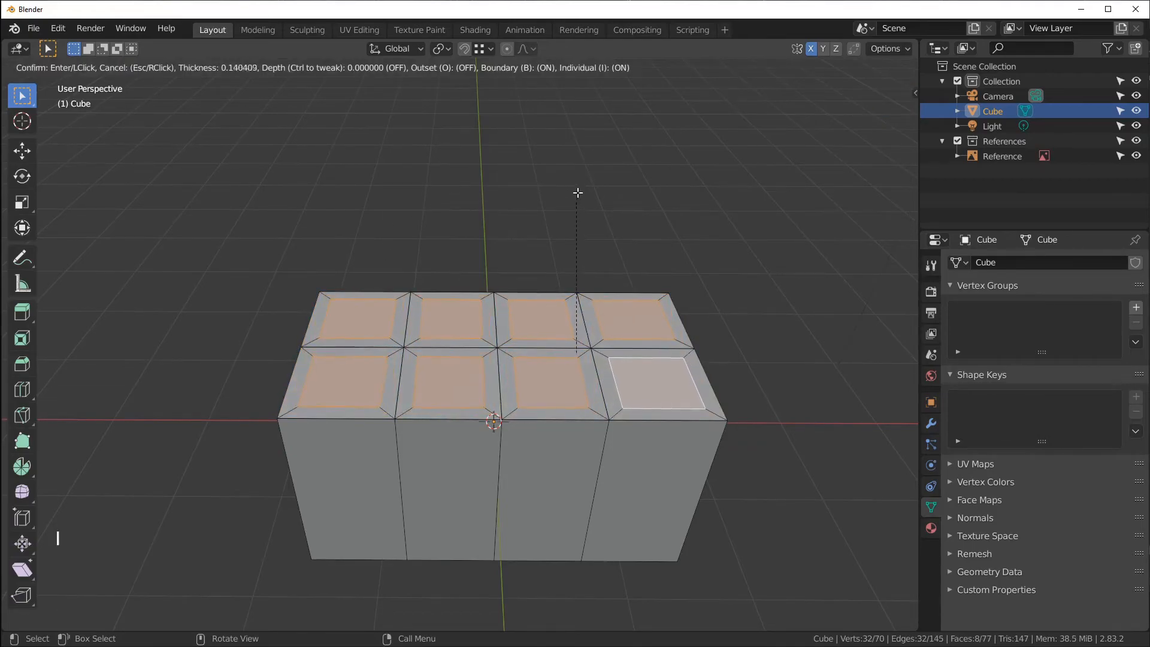
pyautogui.click(581, 199)
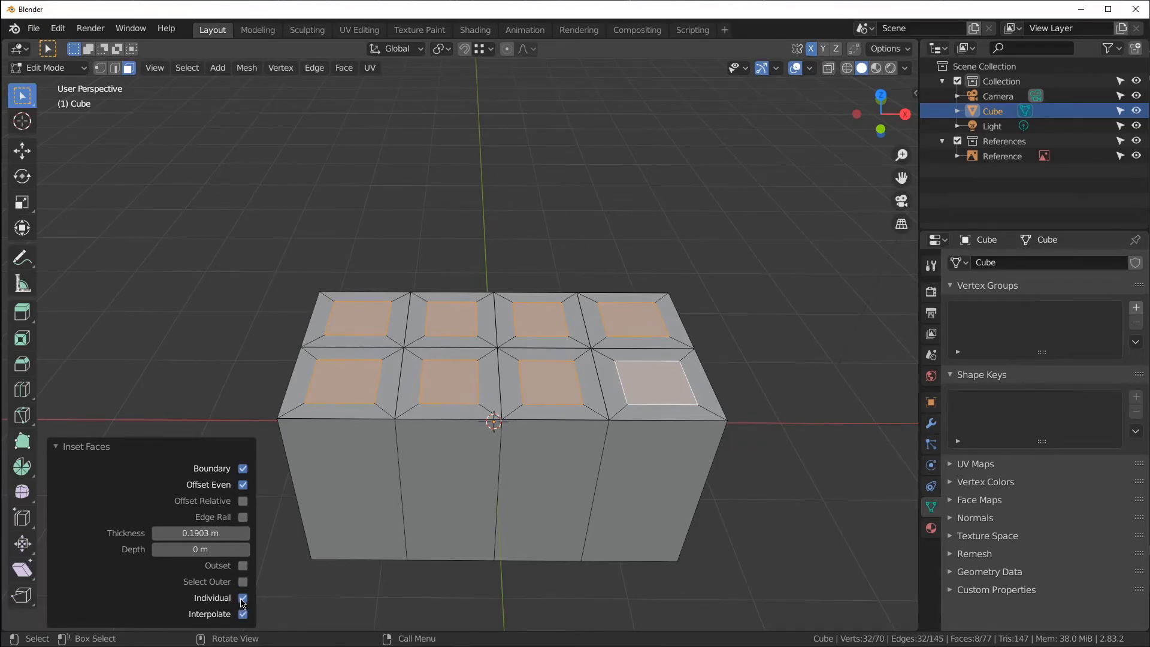
pyautogui.click(228, 534)
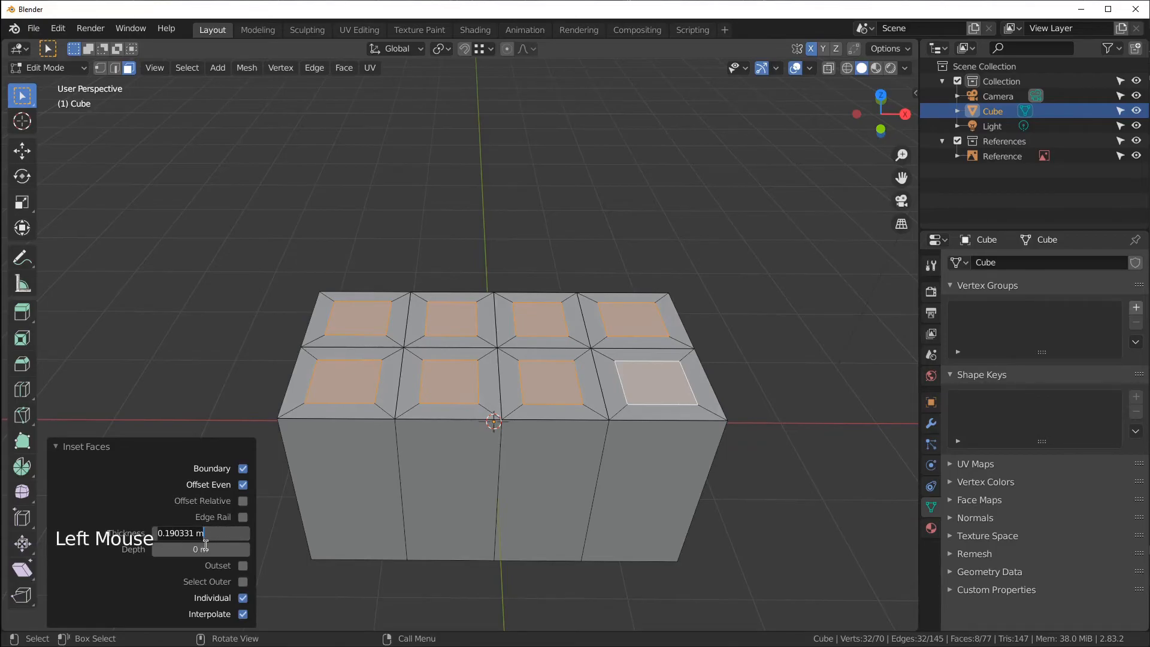
pyautogui.write('0.18')
pyautogui.press('Return')
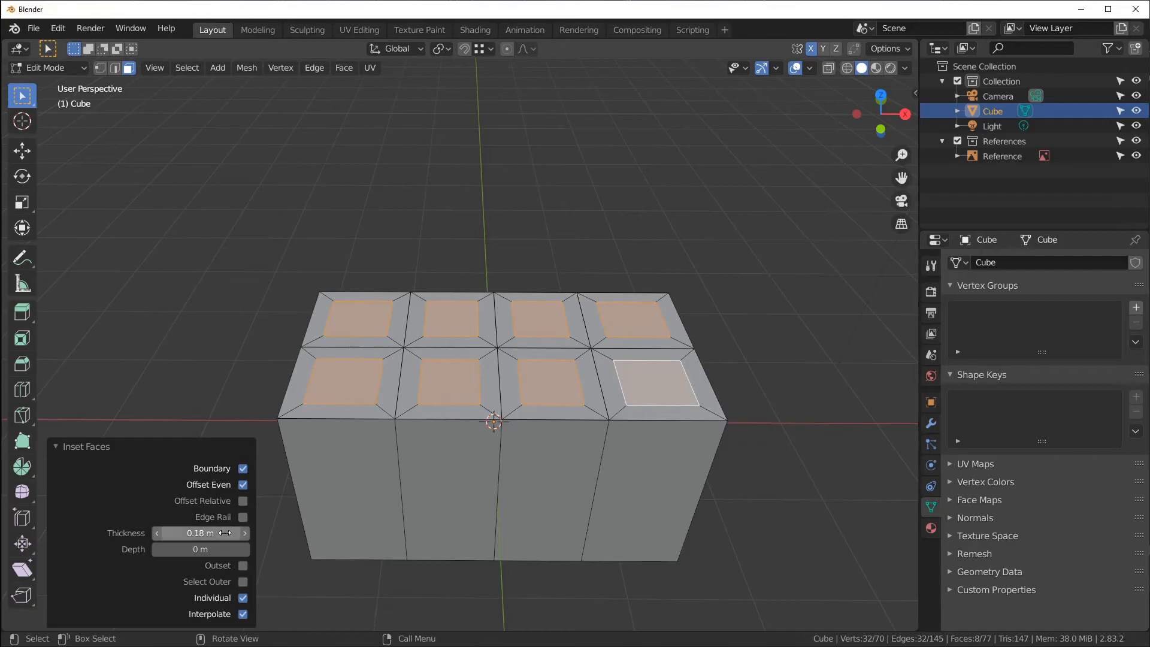
# - Try a depth of 0.18 m in the inset's settings and set it back to 0
pyautogui.moveTo(180, 550); pyautogui.dragTo(301, 516)
pyautogui.moveTo(497, 487); pyautogui.dragTo(466, 444, button='middle')
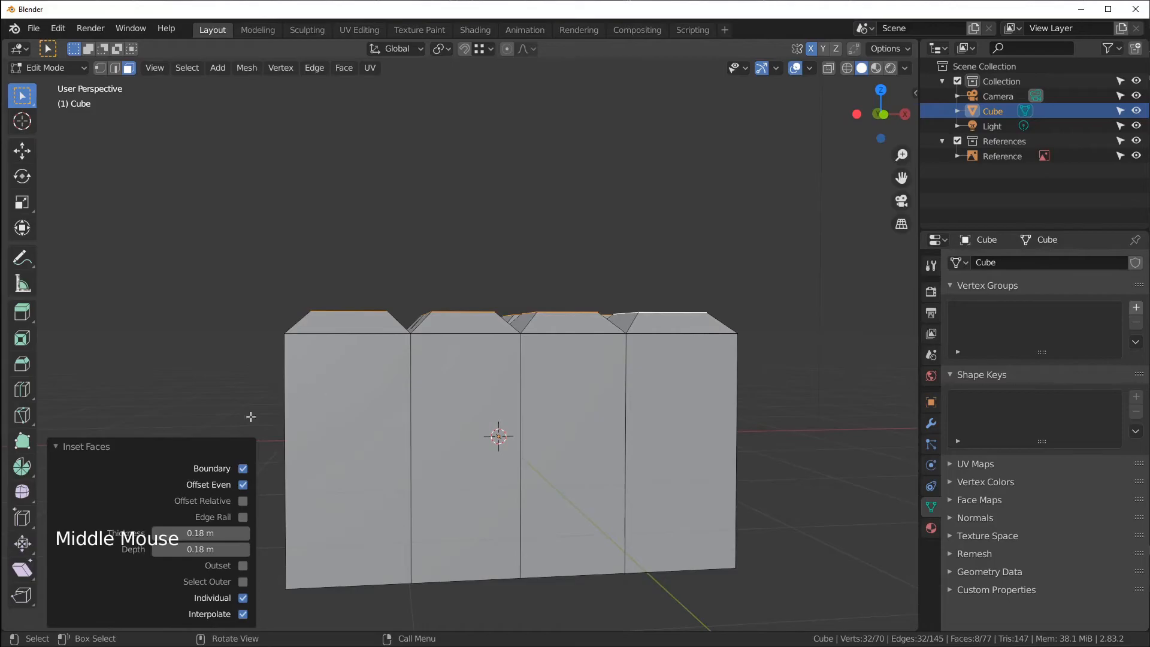
pyautogui.moveTo(143, 549)
pyautogui.mouseDown()
pyautogui.moveTo(123, 549)
pyautogui.moveTo(159, 548)
pyautogui.moveTo(144, 547)
pyautogui.mouseUp()
pyautogui.click(207, 549)
pyautogui.write('0')
pyautogui.press('Return')
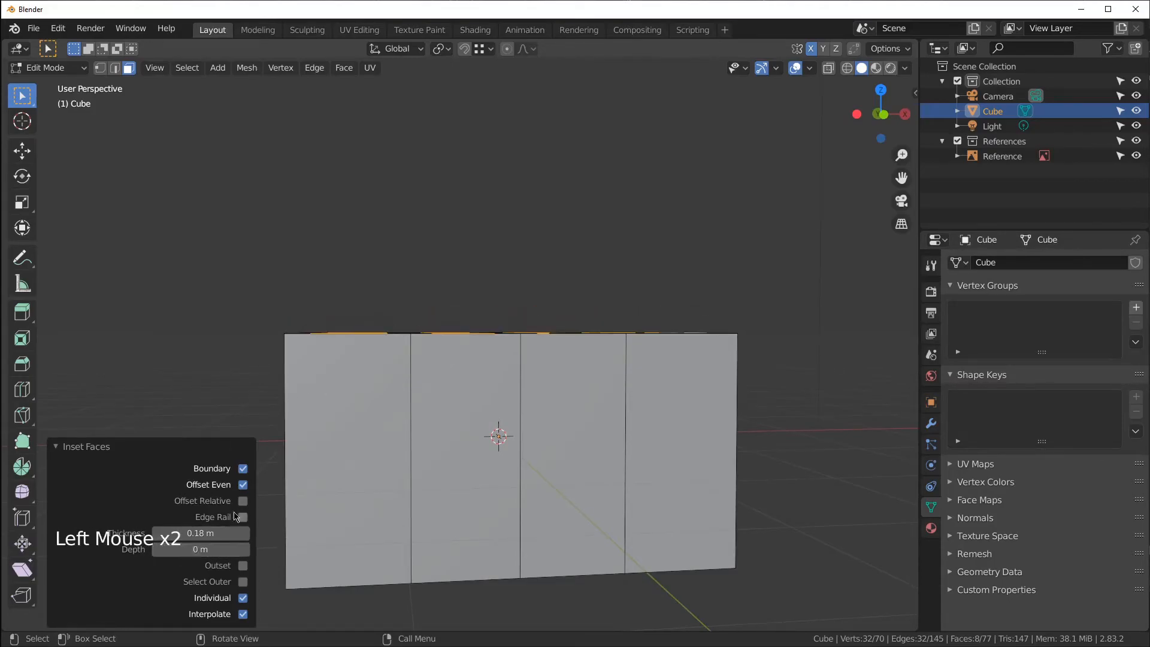
pyautogui.moveTo(309, 349); pyautogui.dragTo(408, 431, button='middle')
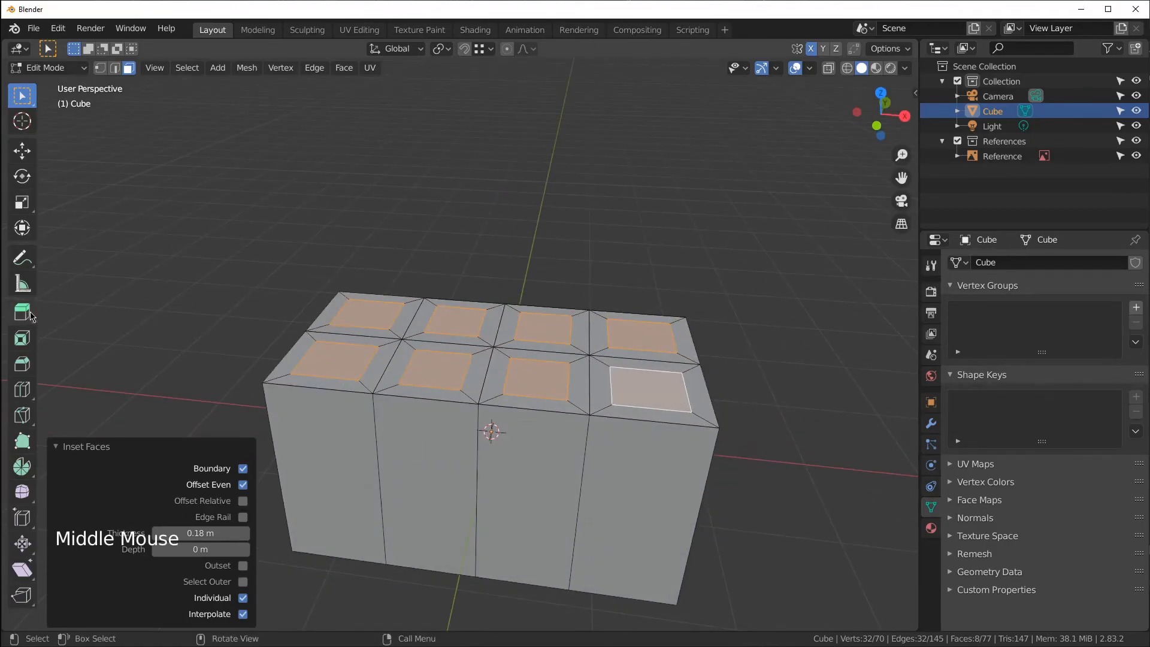
# - Extrude the eight inset top faces upward along global Z by 0.25 m
pyautogui.moveTo(412, 288); pyautogui.dragTo(591, 335, button='middle')
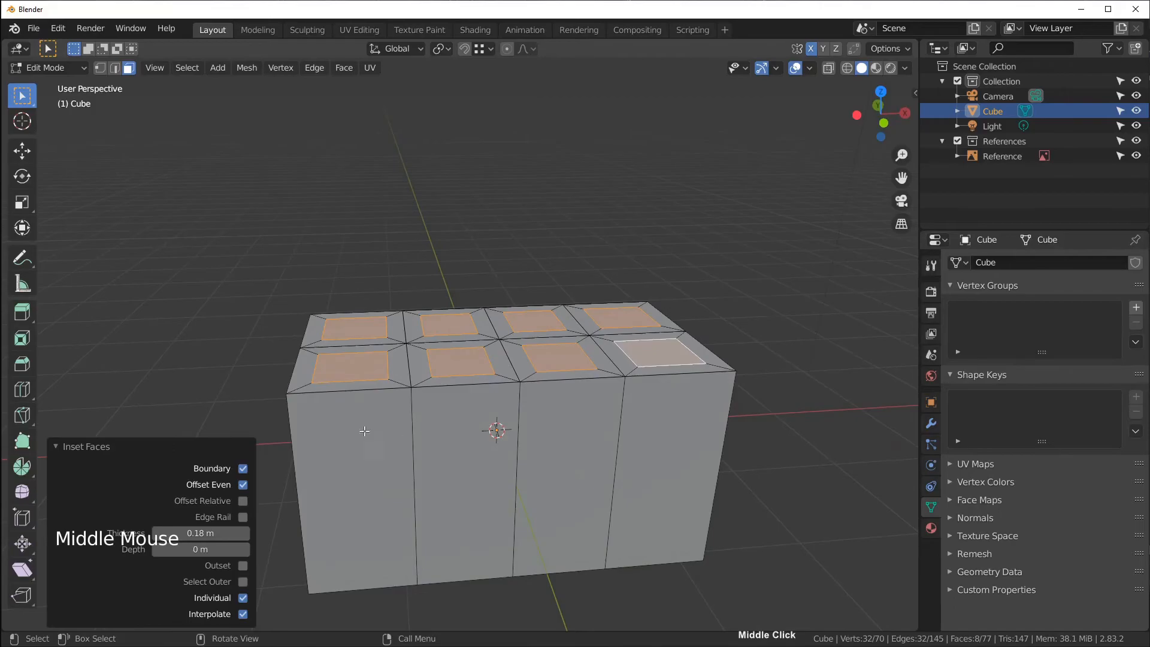
pyautogui.press('e')
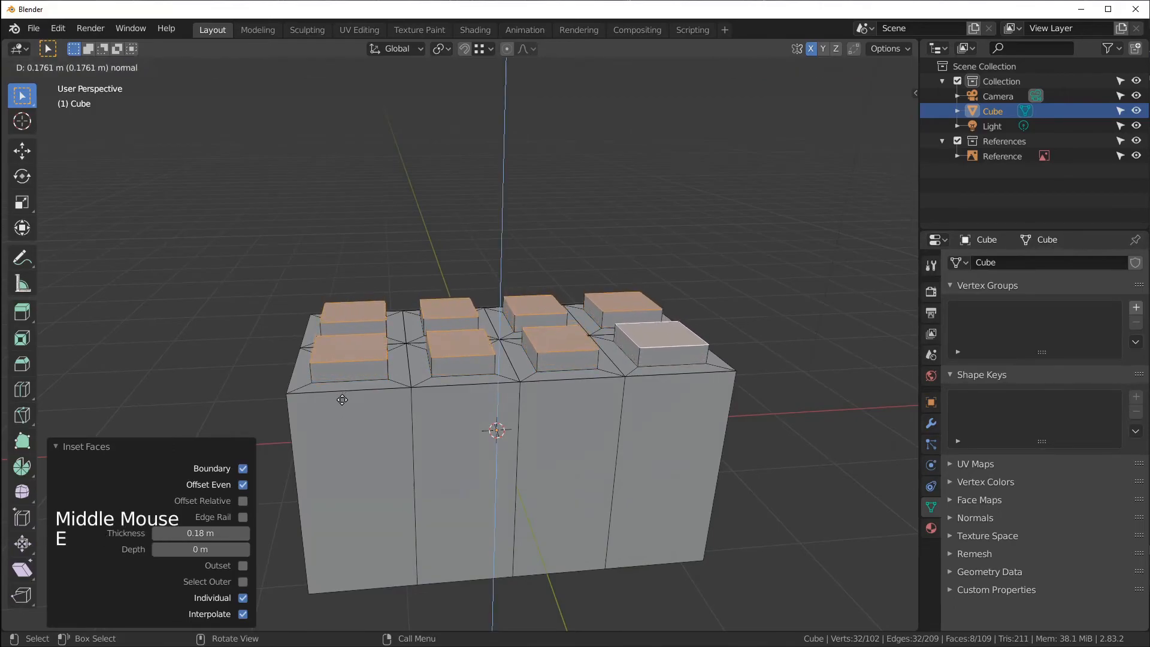
pyautogui.press('z')
pyautogui.press('z')
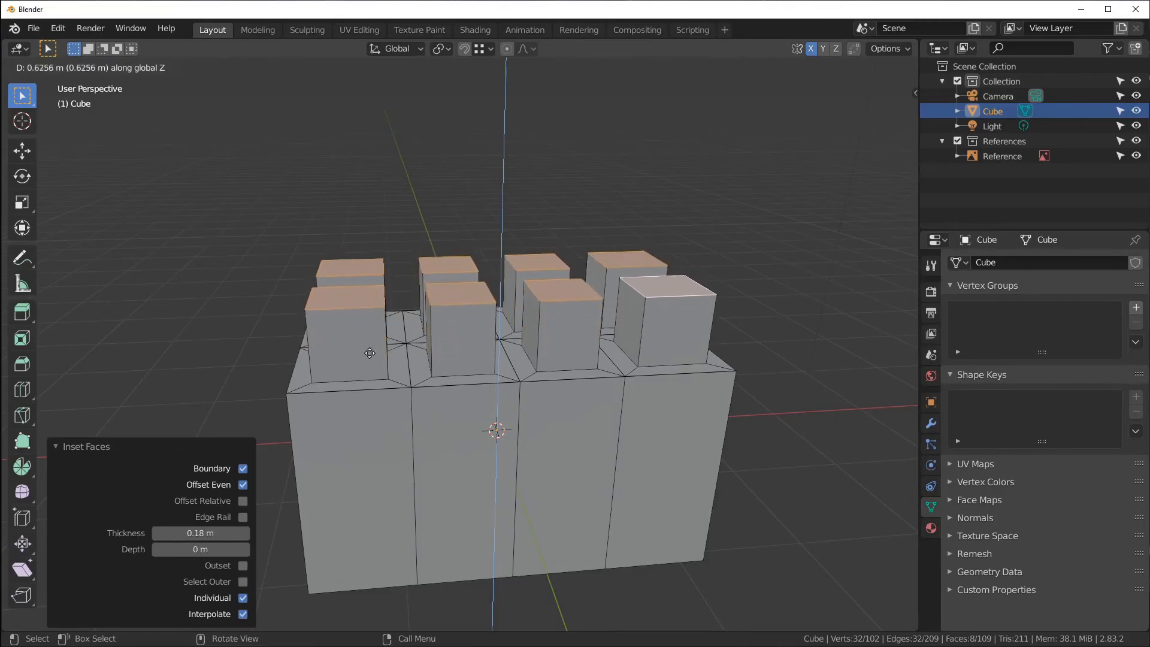
pyautogui.click(297, 313)
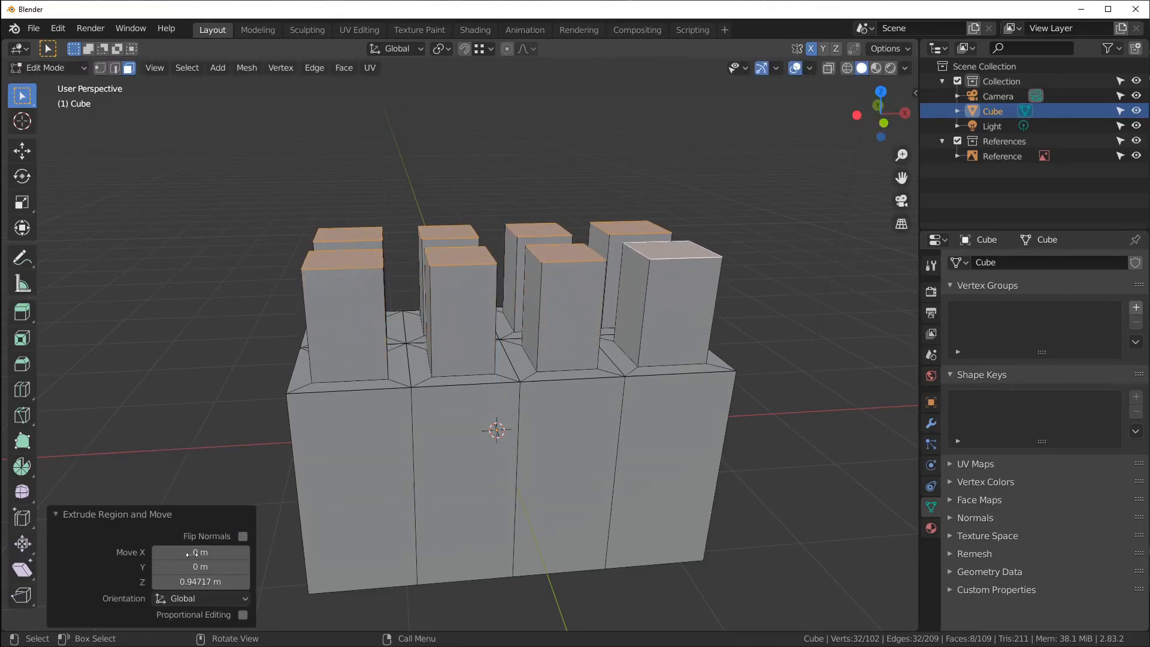
pyautogui.click(199, 584)
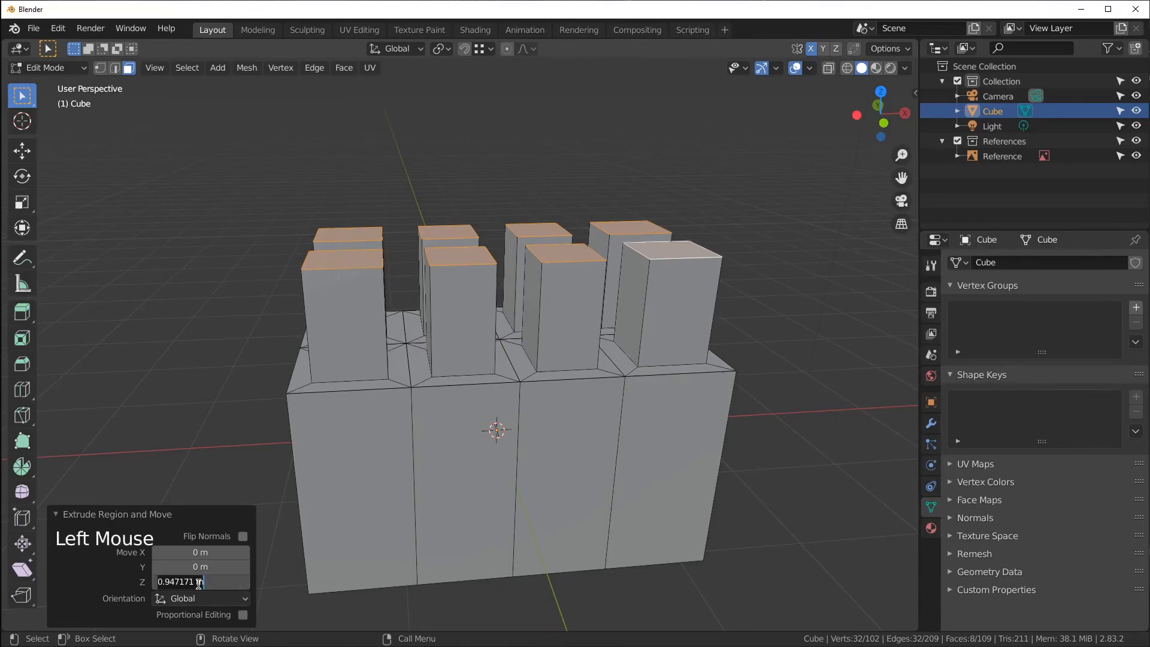
pyautogui.moveTo(169, 583); pyautogui.dragTo(244, 586)
pyautogui.write('25')
pyautogui.press('Return')
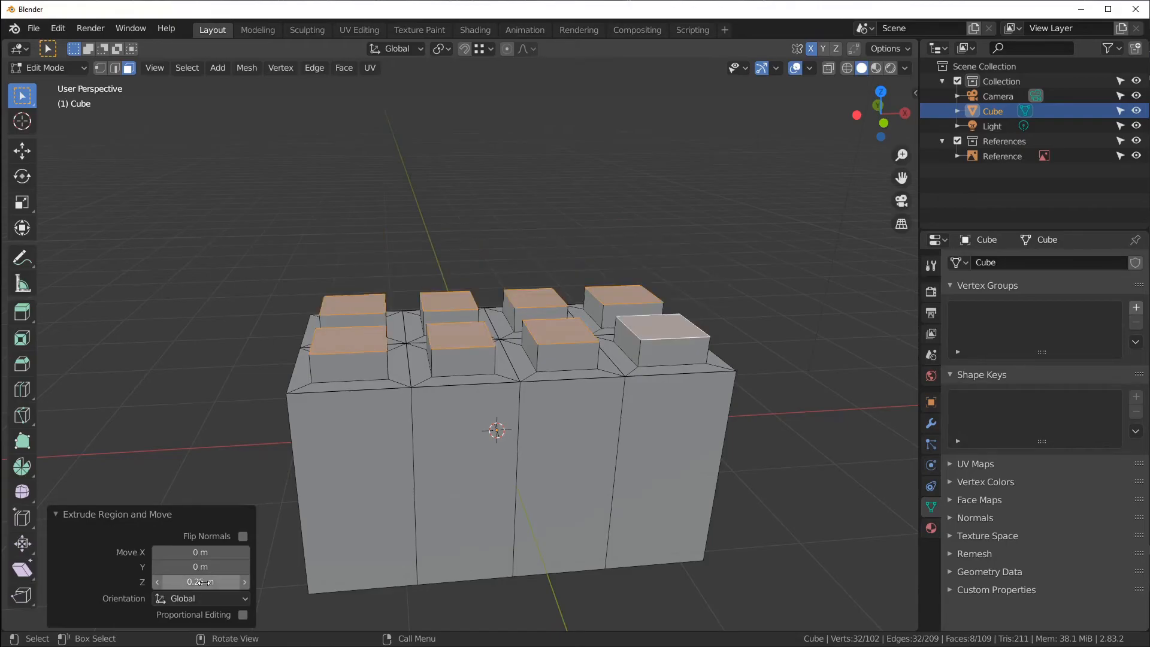
# - Try the Normal orientation in the extrusion's settings and set it back to Global
pyautogui.click(193, 599)
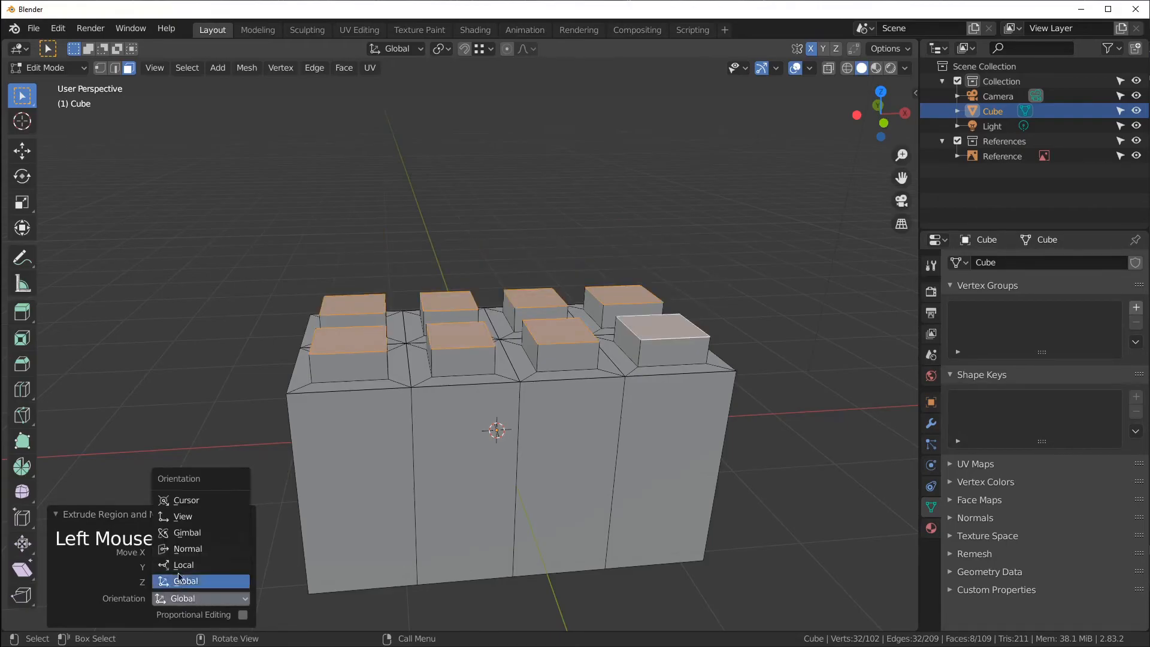
pyautogui.click(198, 582)
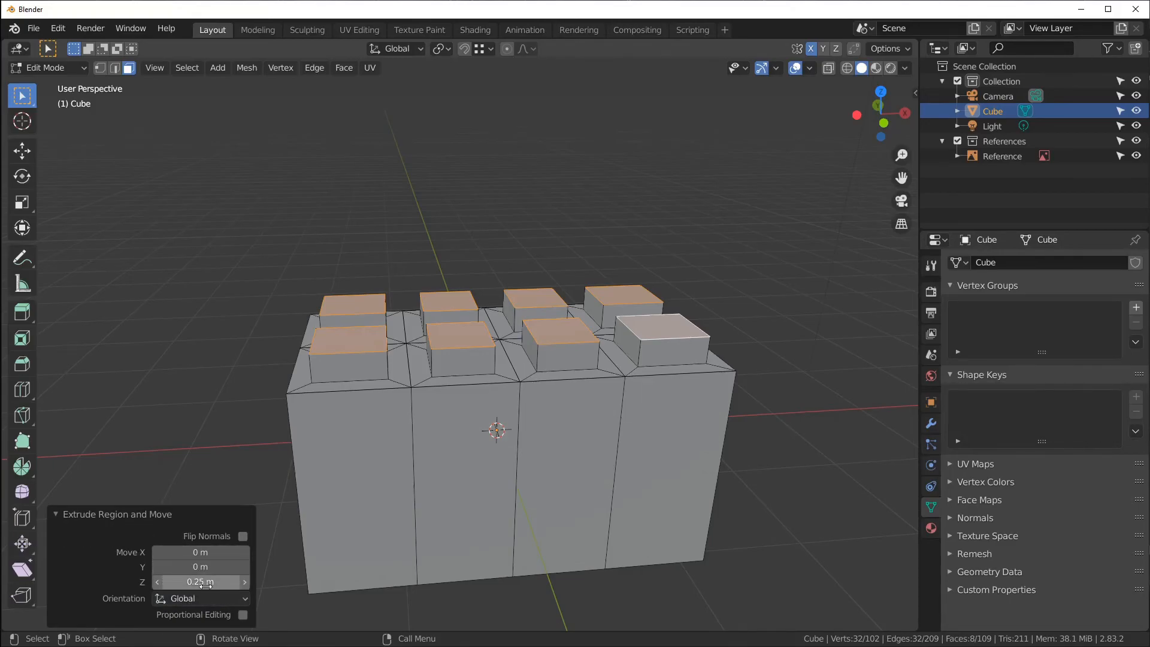
pyautogui.click(178, 599)
pyautogui.click(191, 549)
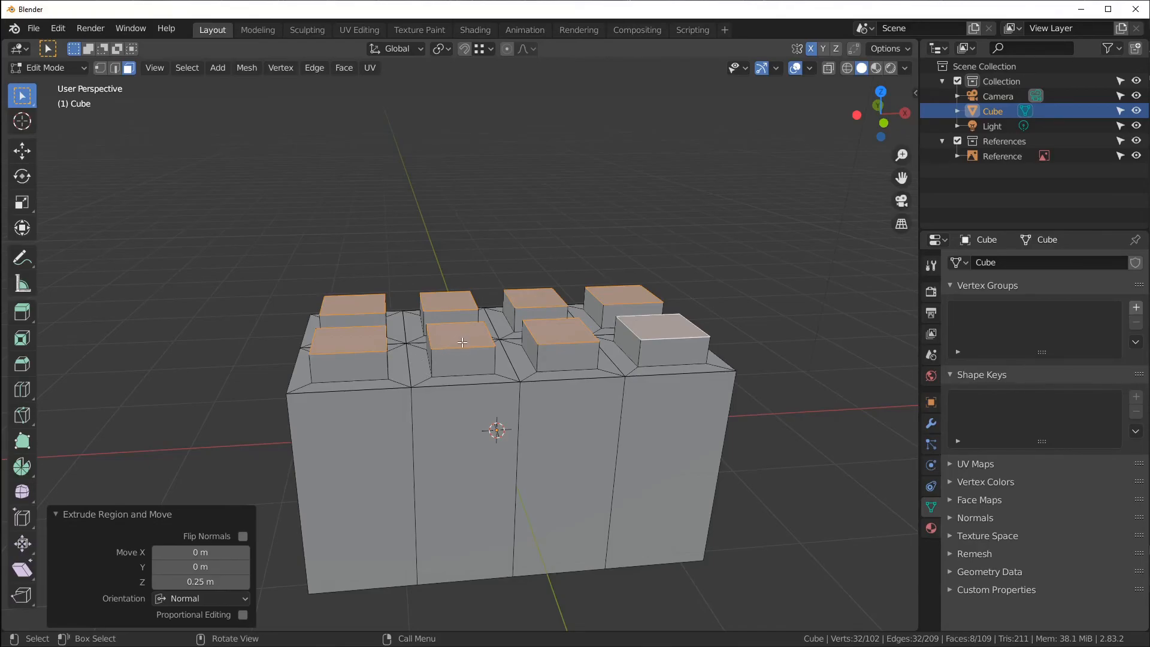
pyautogui.click(199, 598)
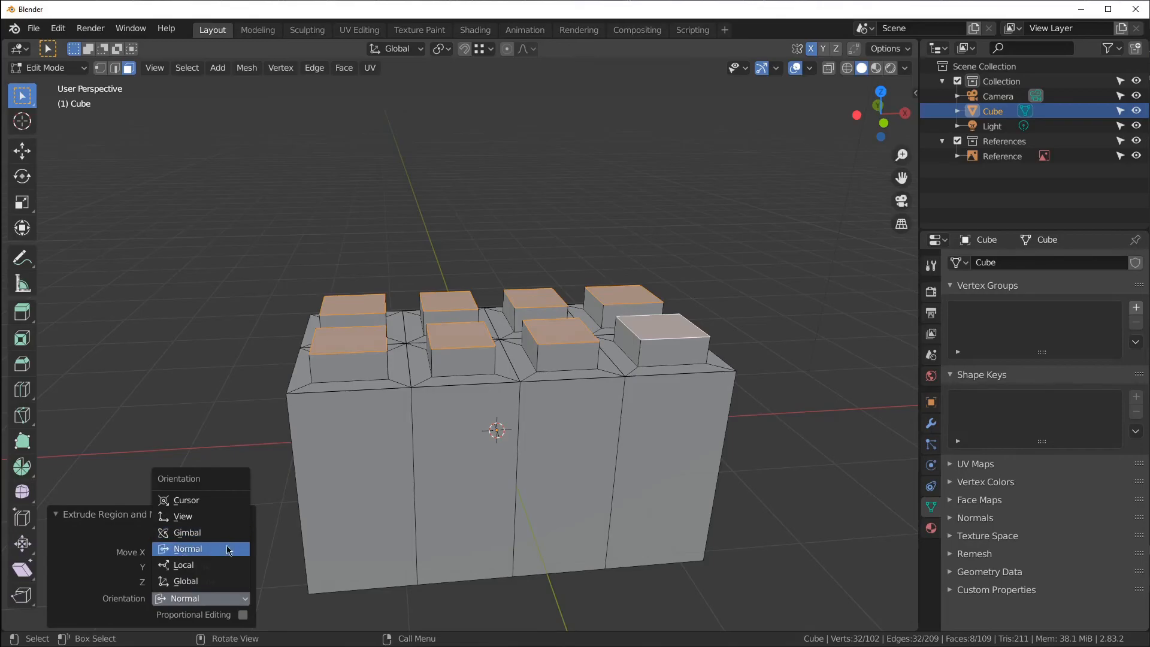
pyautogui.click(189, 581)
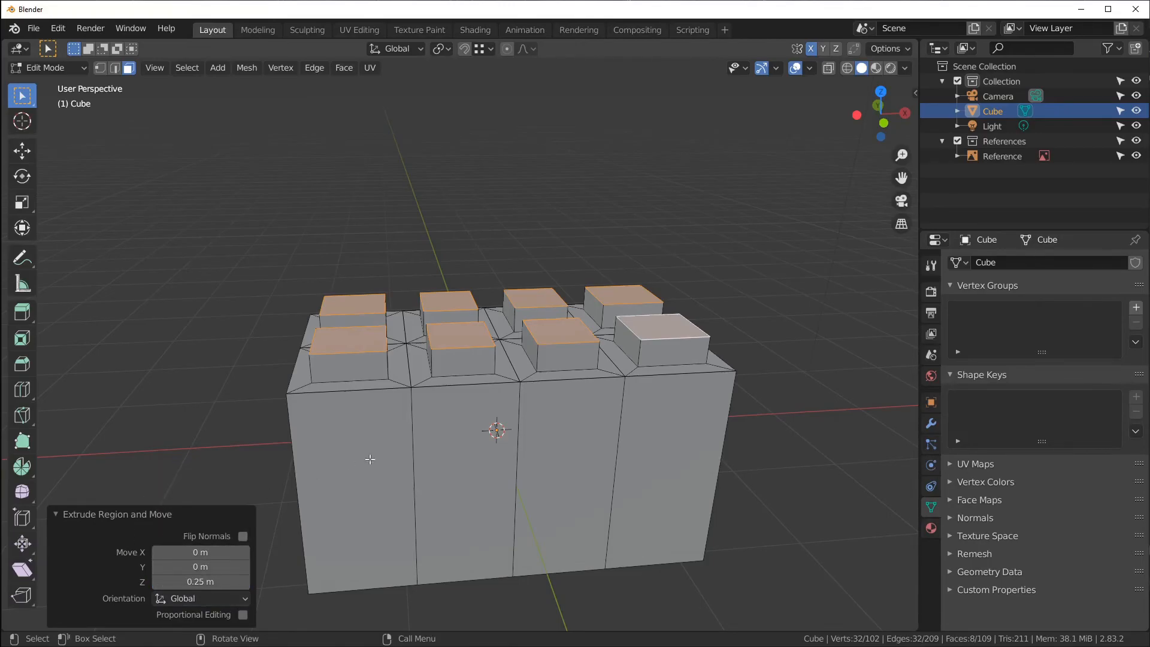
# - Switch the brick to Object Mode and deselect it to check the new studs from another angle
pyautogui.moveTo(475, 289); pyautogui.dragTo(533, 289, button='middle')
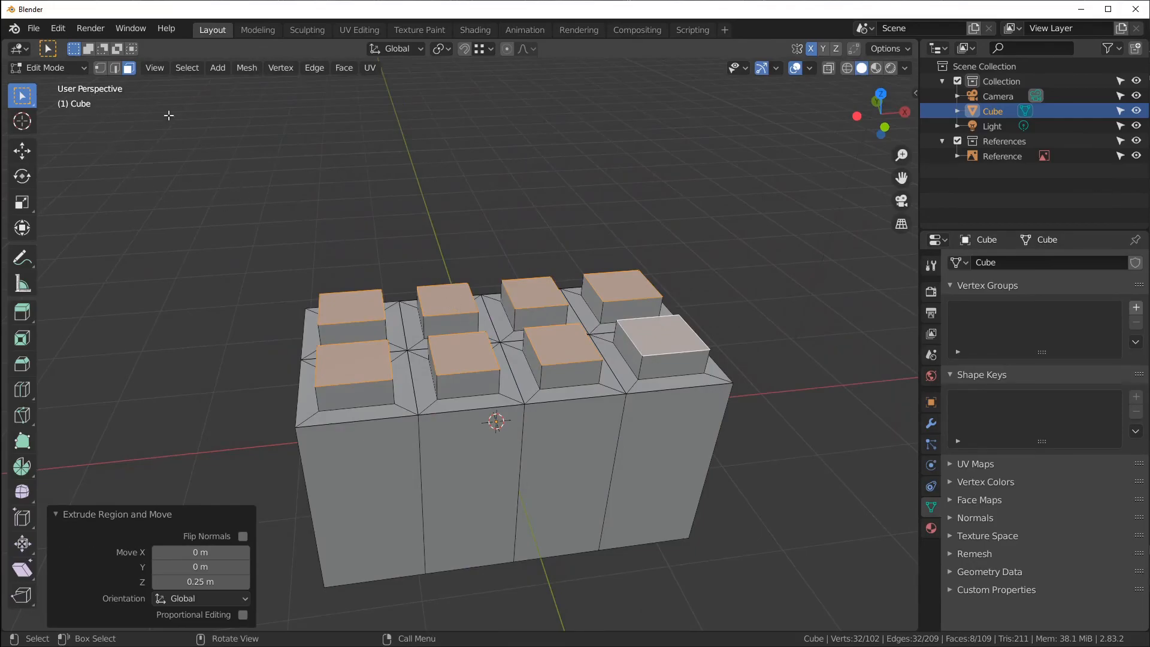
pyautogui.click(48, 67)
pyautogui.click(42, 81)
pyautogui.click(769, 254)
pyautogui.moveTo(770, 255); pyautogui.dragTo(448, 315, button='middle')
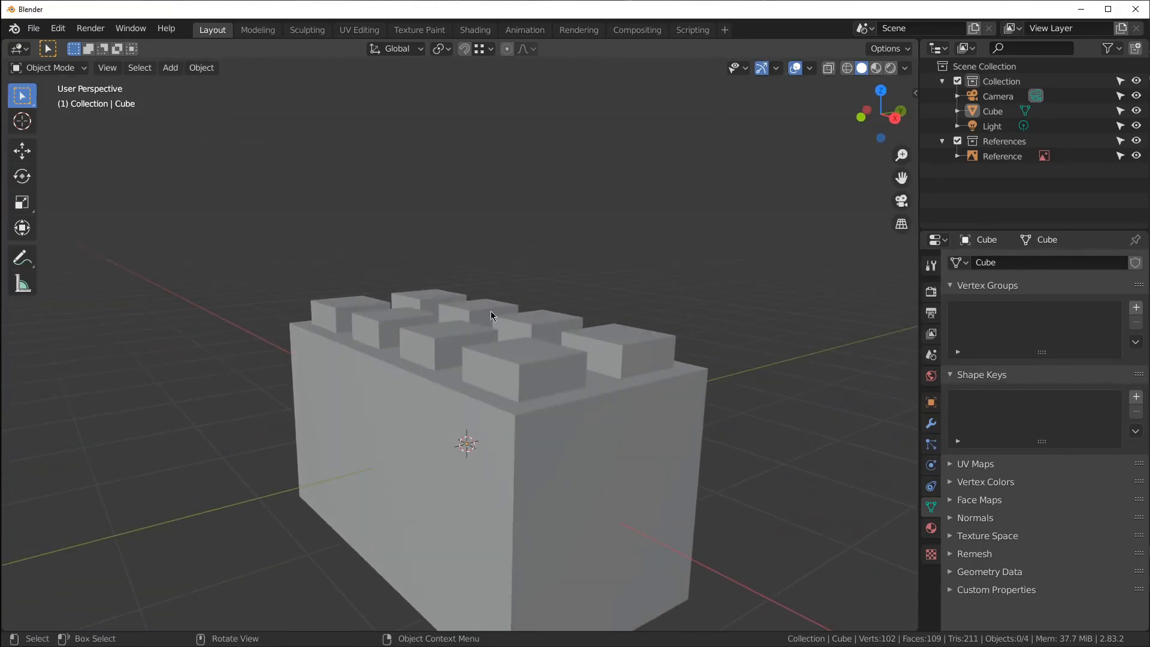
# - Examine the round studs in FIG. 1 of the reference drawing from the top view
pyautogui.hotkey('alt', 'Tab')
pyautogui.press('KP_7')
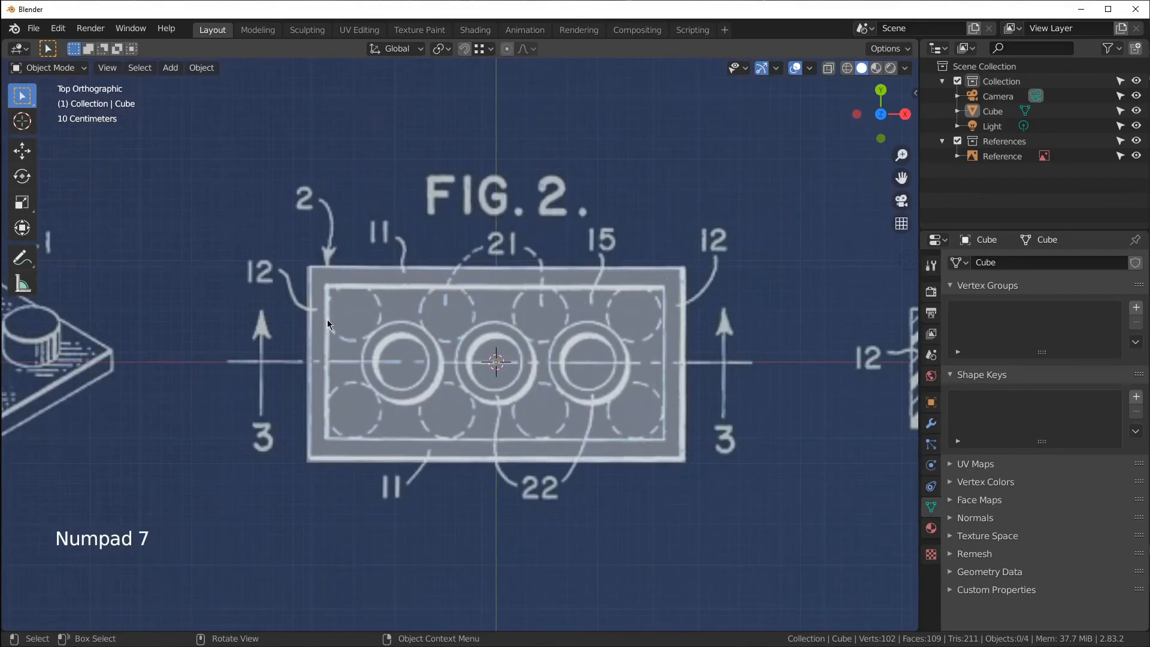
pyautogui.keyDown('ctrl'); pyautogui.moveTo(323, 314); pyautogui.dragTo(360, 353, button='middle'); pyautogui.keyUp('ctrl')
pyautogui.keyDown('shift'); pyautogui.moveTo(360, 353); pyautogui.dragTo(618, 315, button='middle'); pyautogui.keyUp('shift')
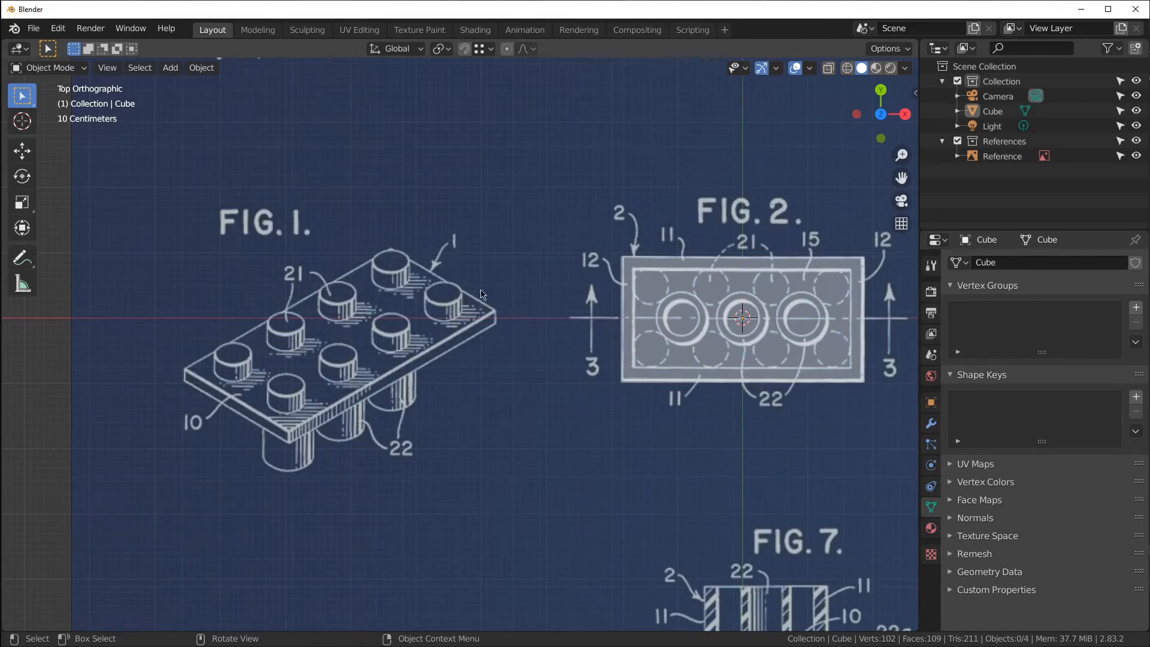
pyautogui.hotkey('ctrl', 'space')
pyautogui.hotkey('ctrl', 'space')
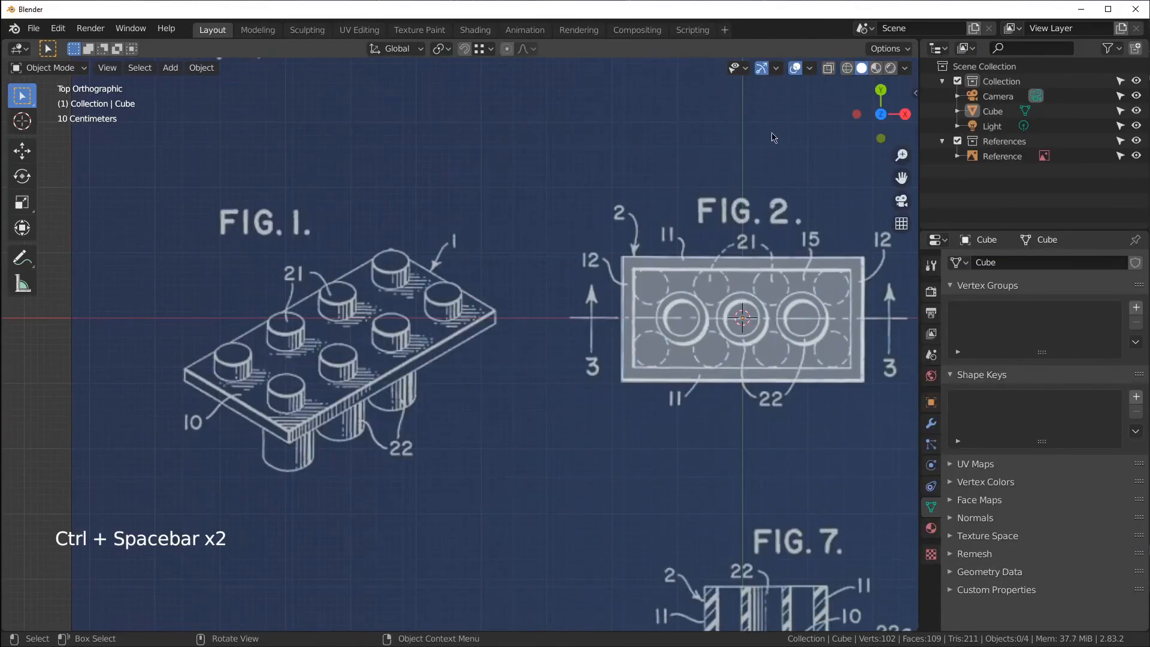
pyautogui.moveTo(599, 255); pyautogui.dragTo(594, 256, button='middle')
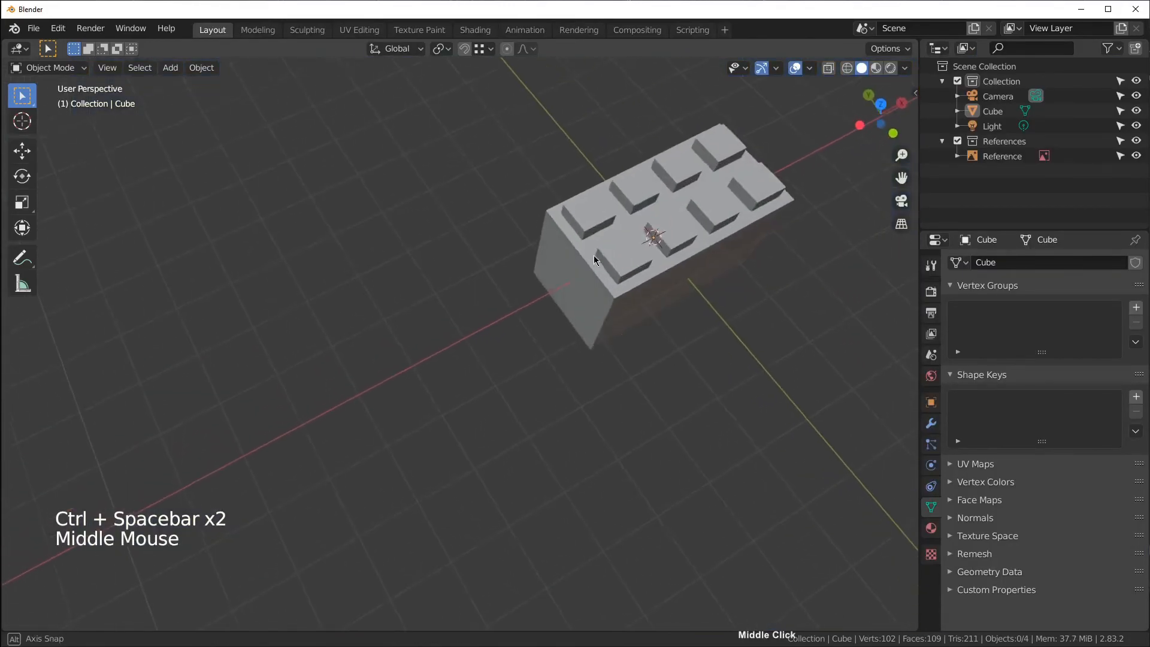
# - Split the 3D viewport vertically and show FIG. 2 of the reference from the top in the new view
pyautogui.click(912, 44)
pyautogui.moveTo(912, 43); pyautogui.dragTo(507, 198)
pyautogui.press('KP_7')
pyautogui.keyDown('shift'); pyautogui.moveTo(777, 329); pyautogui.dragTo(767, 298, button='middle'); pyautogui.keyUp('shift')
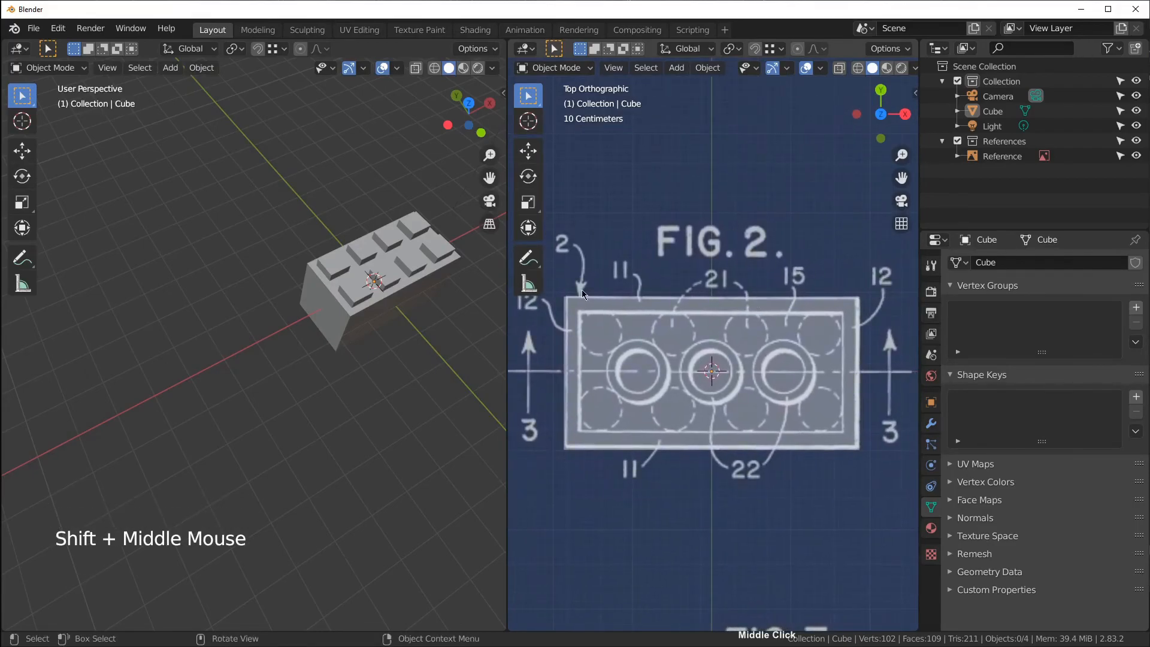
# - Select the brick and enter Edit Mode to compare its studs with the reference circles
pyautogui.moveTo(403, 290); pyautogui.dragTo(296, 309, button='middle')
pyautogui.click(311, 330)
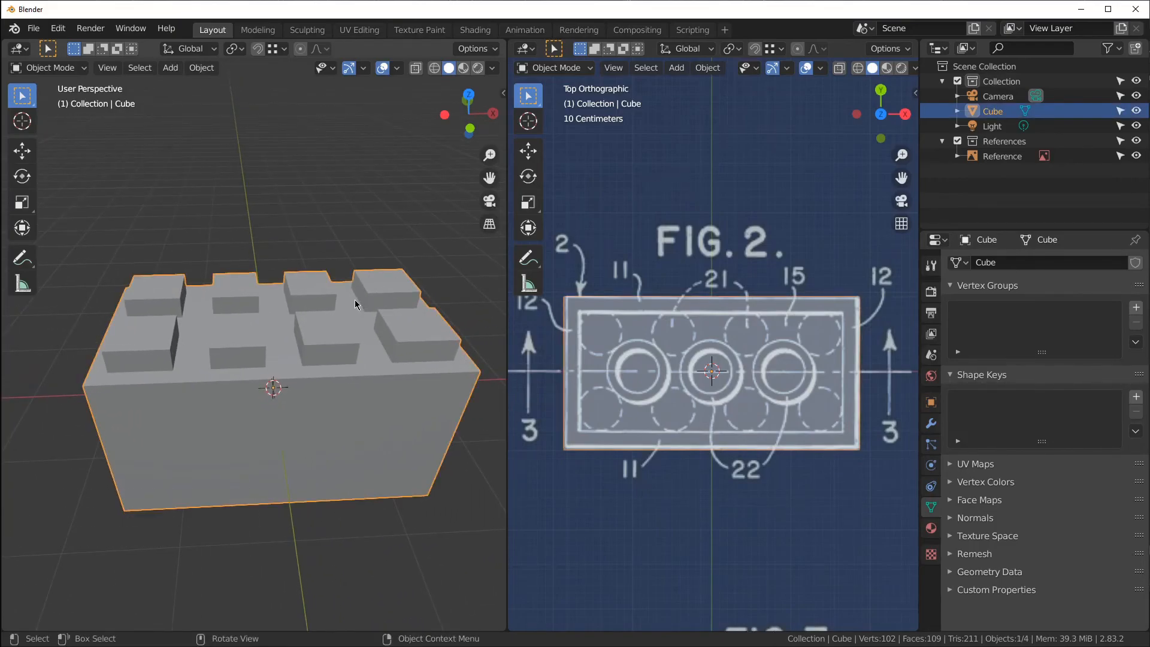
pyautogui.press('Tab')
pyautogui.moveTo(355, 299); pyautogui.dragTo(401, 299, button='middle')
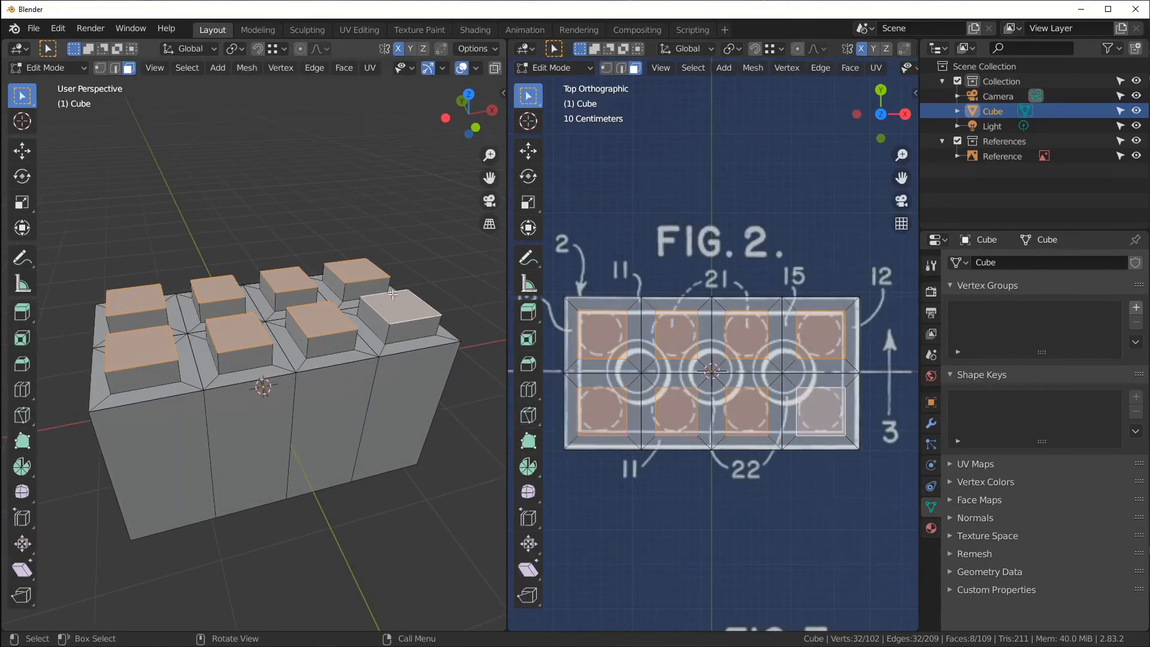
pyautogui.moveTo(363, 265); pyautogui.dragTo(386, 355, button='middle')
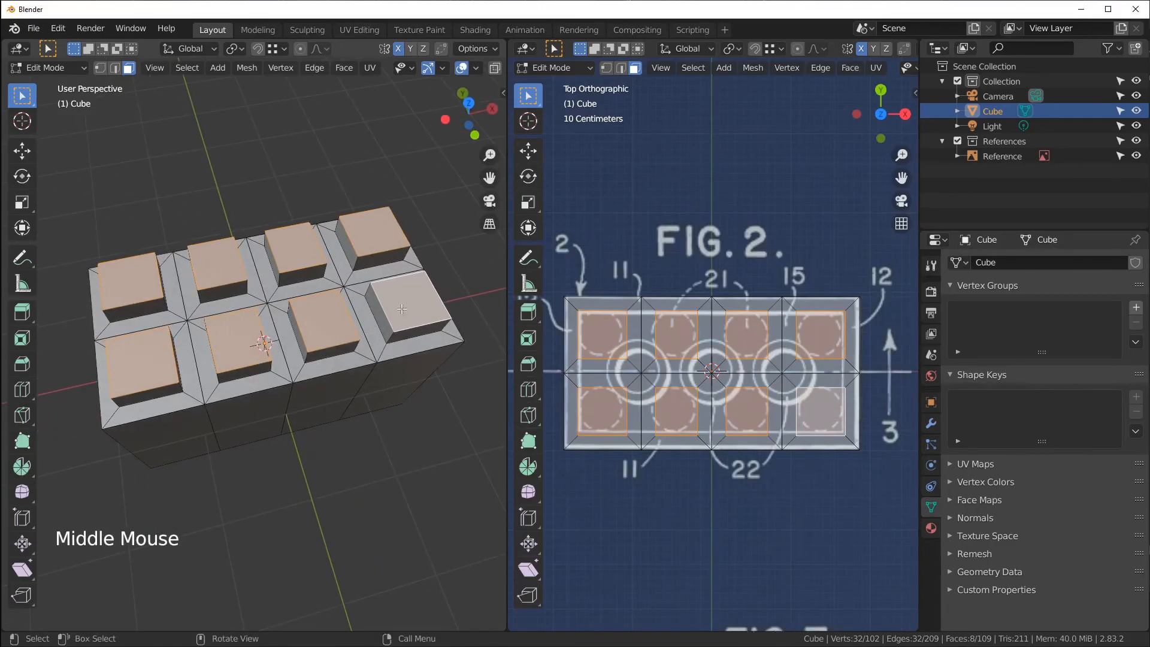
# - Preview a loop cut on the front corner stud without applying it and clear the face selection
pyautogui.hotkey('ctrl', 'r')
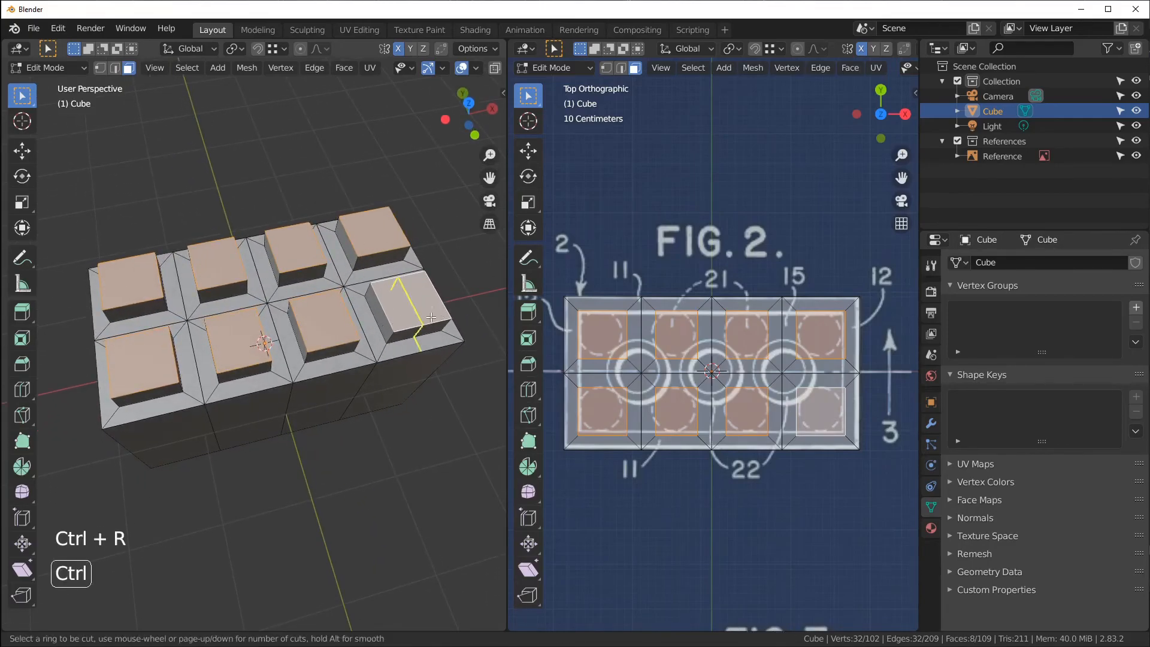
pyautogui.rightClick(422, 331)
pyautogui.moveTo(417, 344); pyautogui.dragTo(327, 264, button='middle')
pyautogui.click(335, 264)
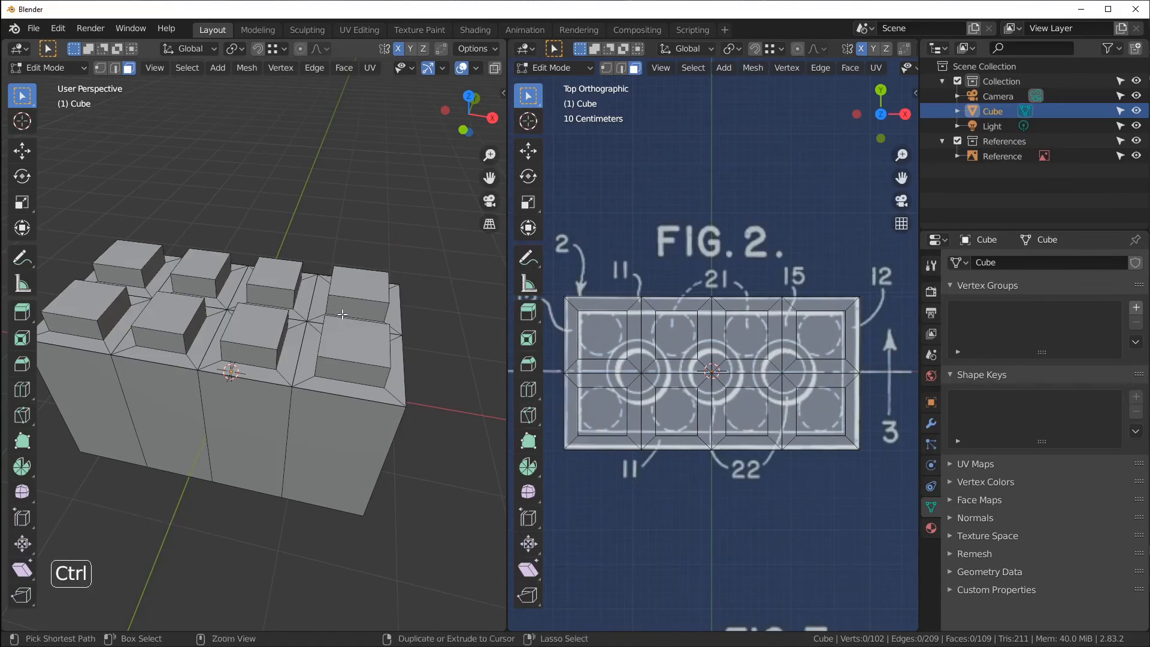
# - Try a single centred loop cut across the front corner stud
pyautogui.hotkey('ctrl', 'r')
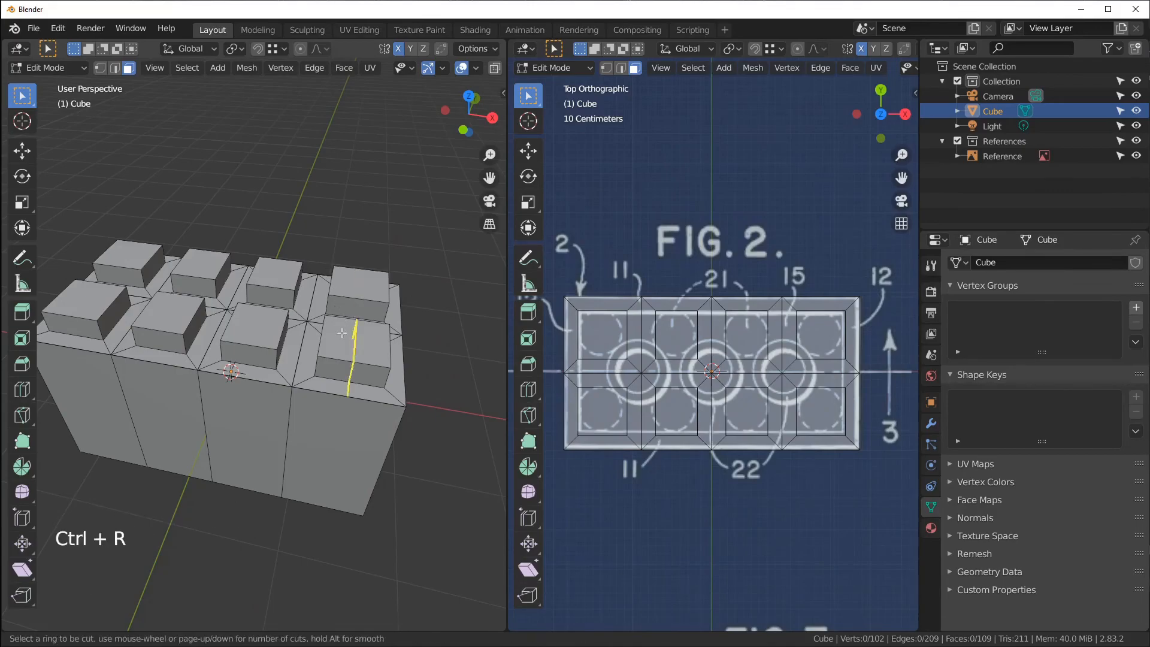
pyautogui.click(352, 362)
pyautogui.rightClick(344, 407)
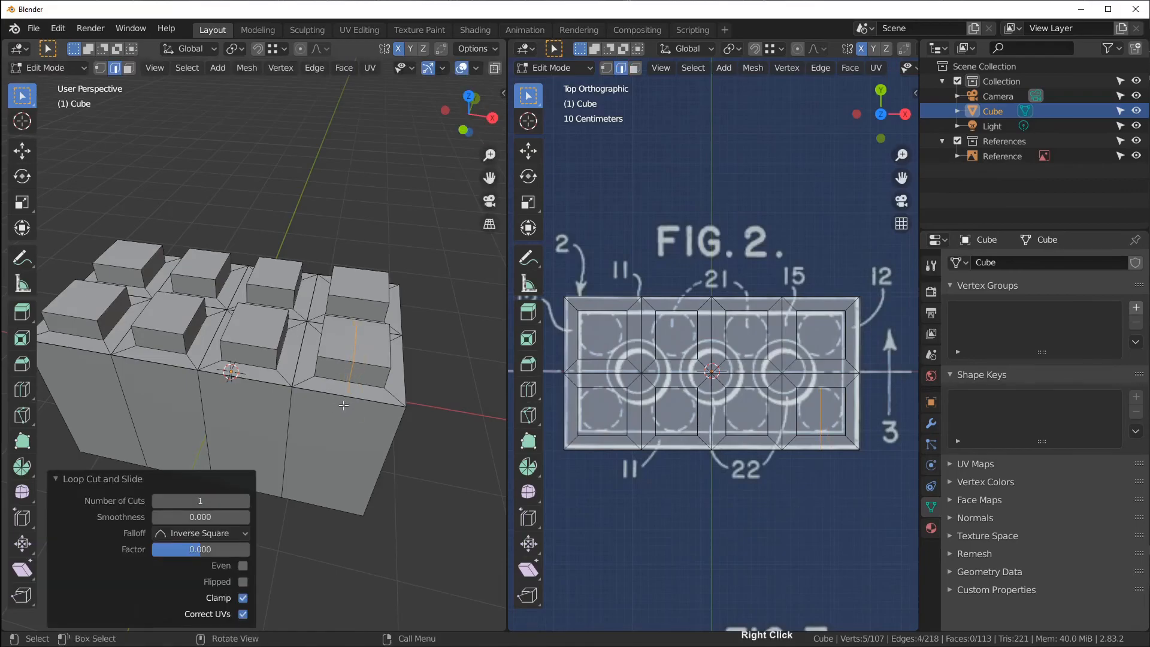
# - Try moving the brick's top front edge beside the new cut, and undo the loop cut
pyautogui.click(303, 396)
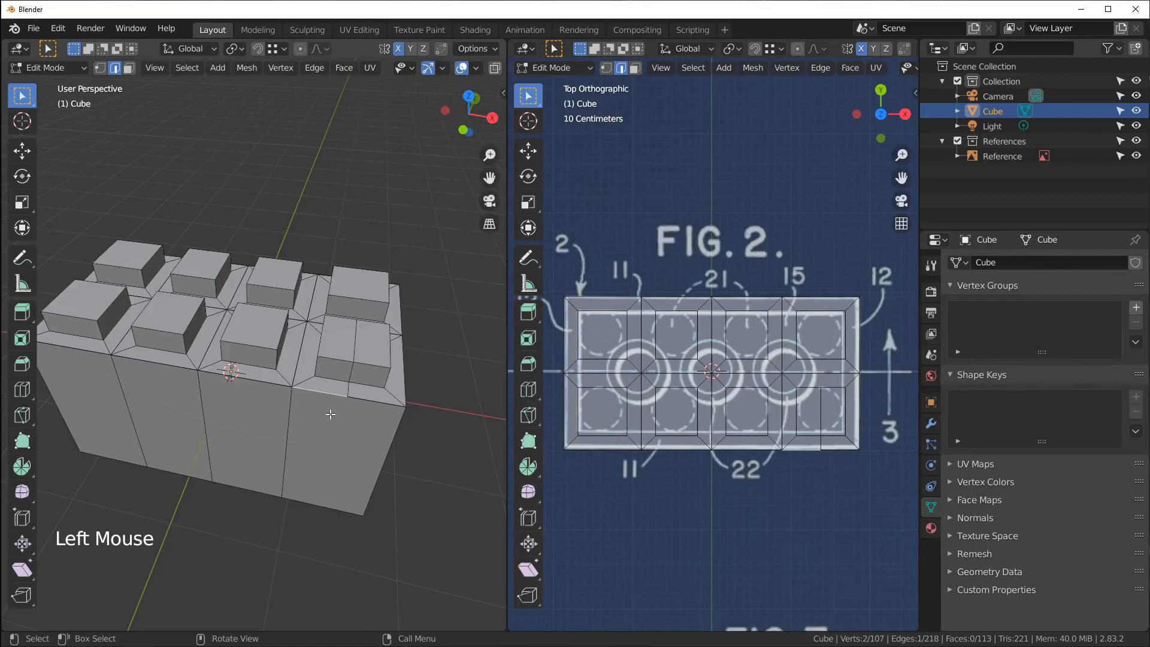
pyautogui.press('g')
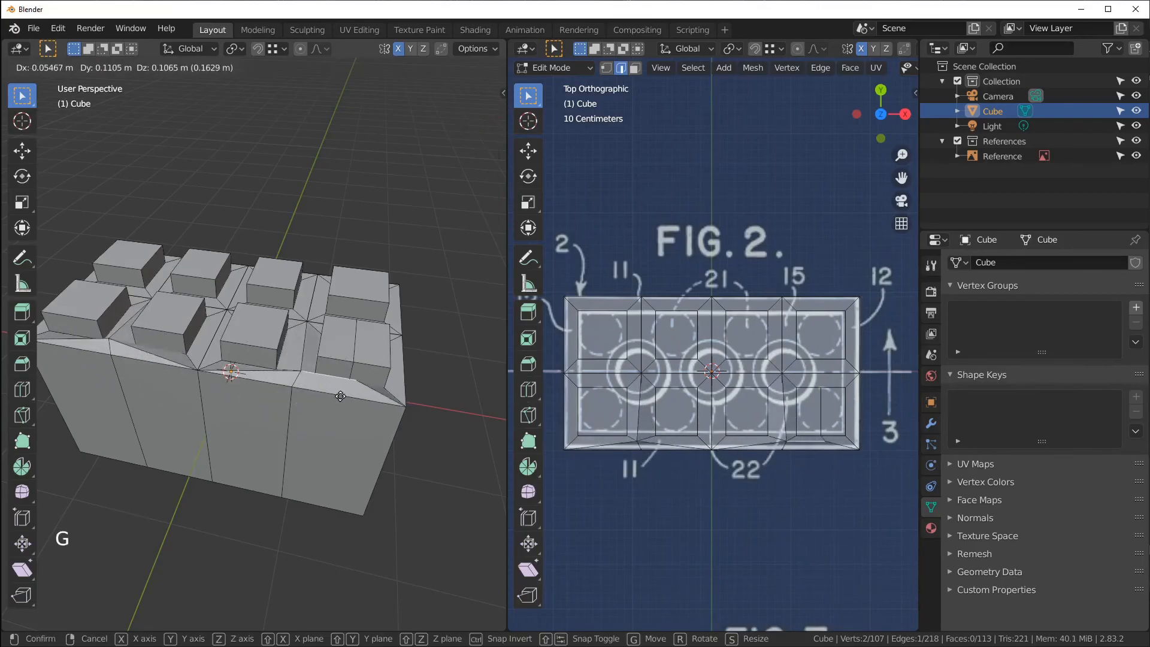
pyautogui.rightClick(333, 399)
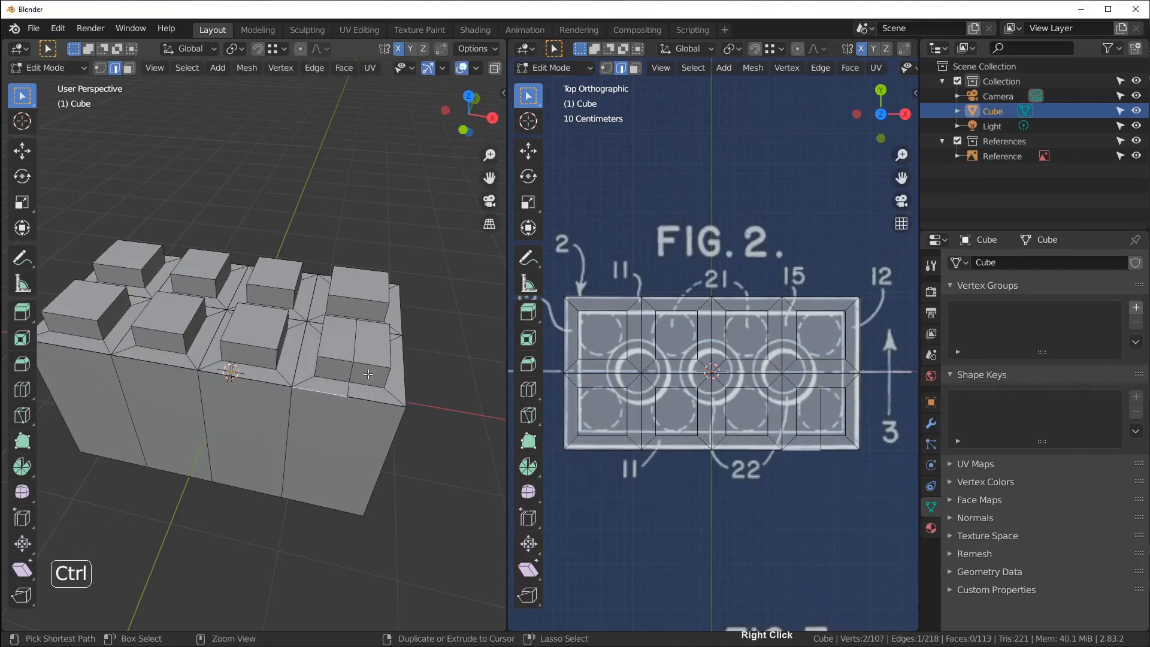
pyautogui.hotkey('ctrl', 'z')
pyautogui.hotkey('ctrl', 'z')
# - Maximize the perspective viewport and preview where a loop cut on the front corner stud stops
pyautogui.moveTo(363, 331); pyautogui.dragTo(390, 352, button='middle')
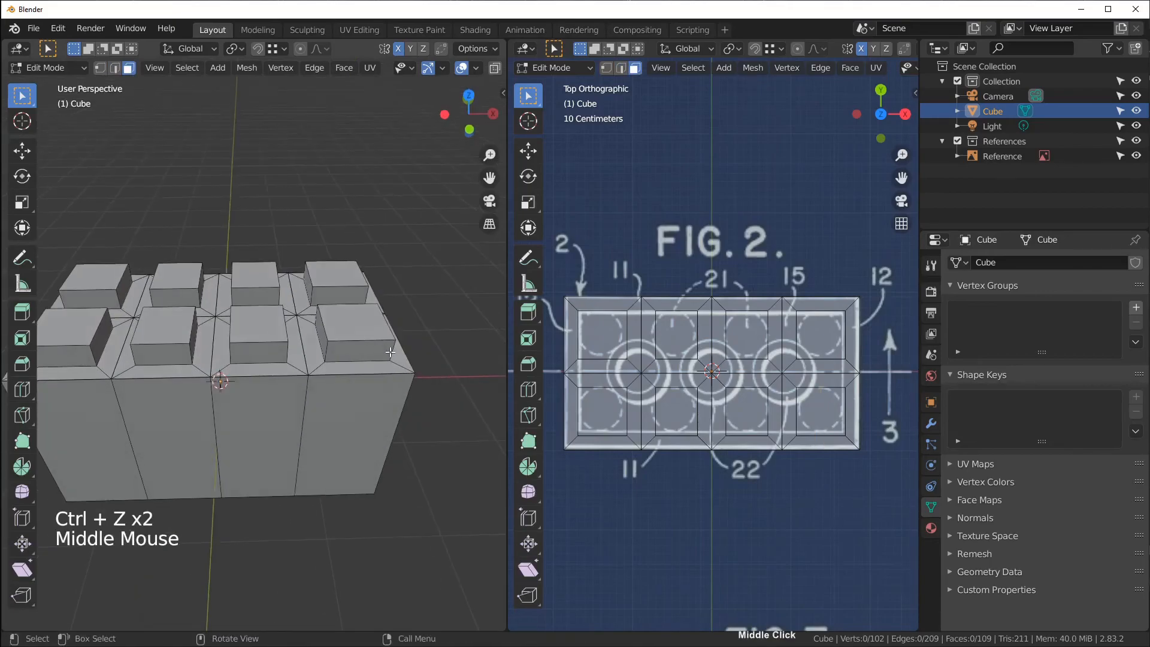
pyautogui.hotkey('ctrl', 'space')
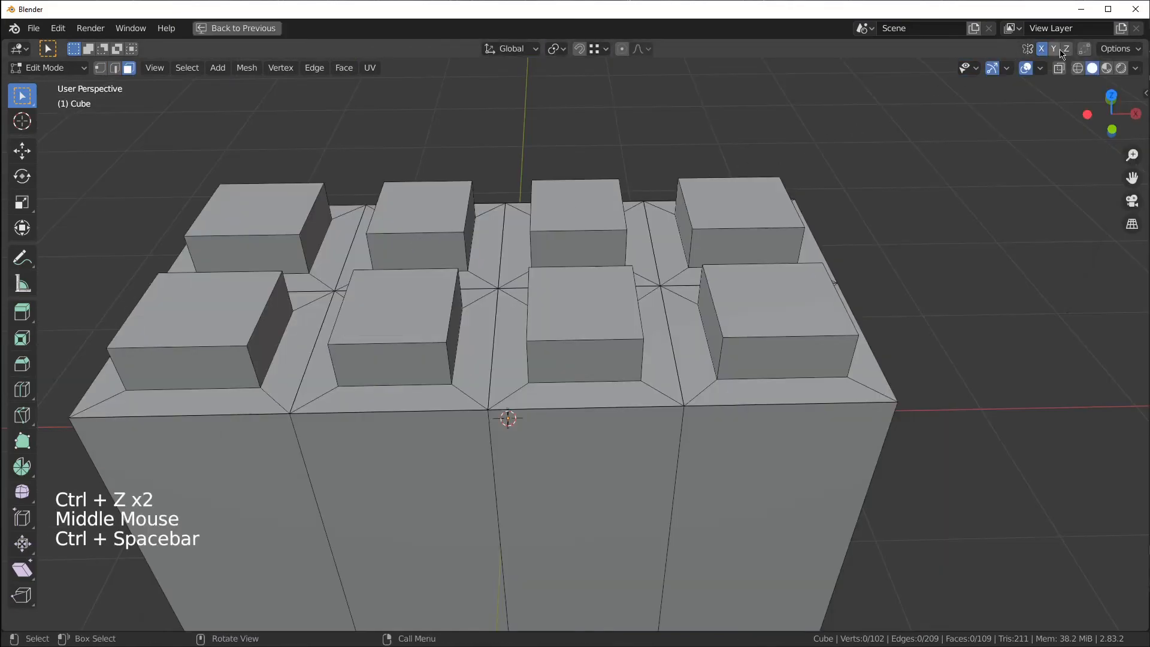
pyautogui.click(1118, 48)
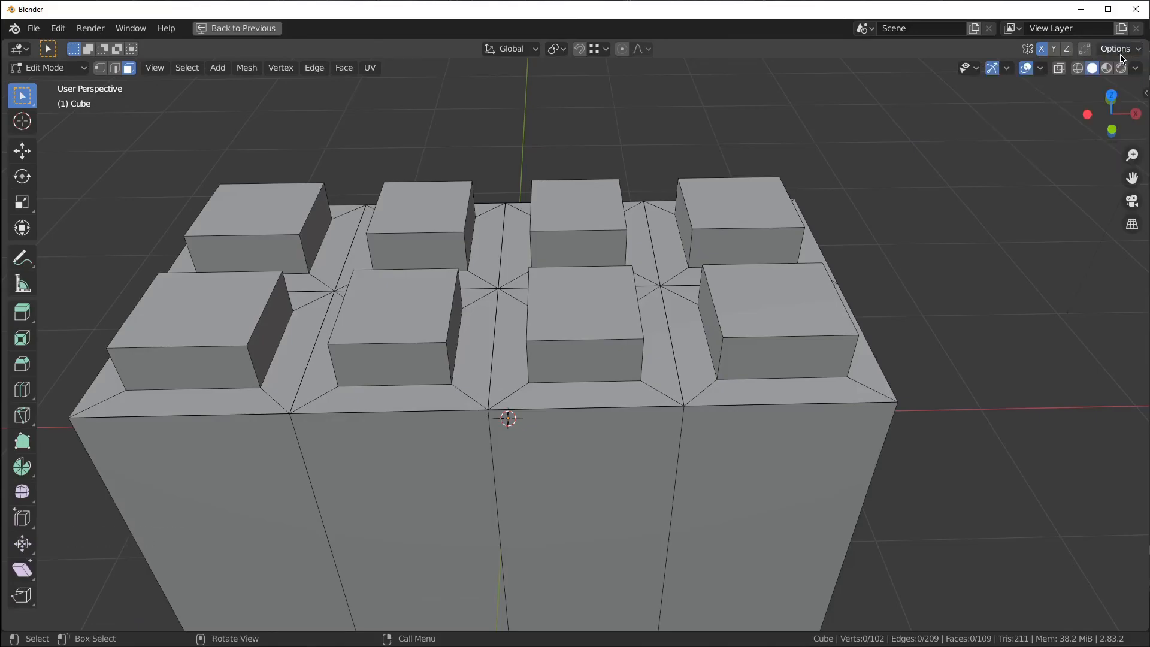
pyautogui.keyDown('ctrl'); pyautogui.moveTo(793, 234); pyautogui.dragTo(713, 236, button='middle'); pyautogui.keyUp('ctrl')
pyautogui.moveTo(661, 264); pyautogui.dragTo(641, 239, button='middle')
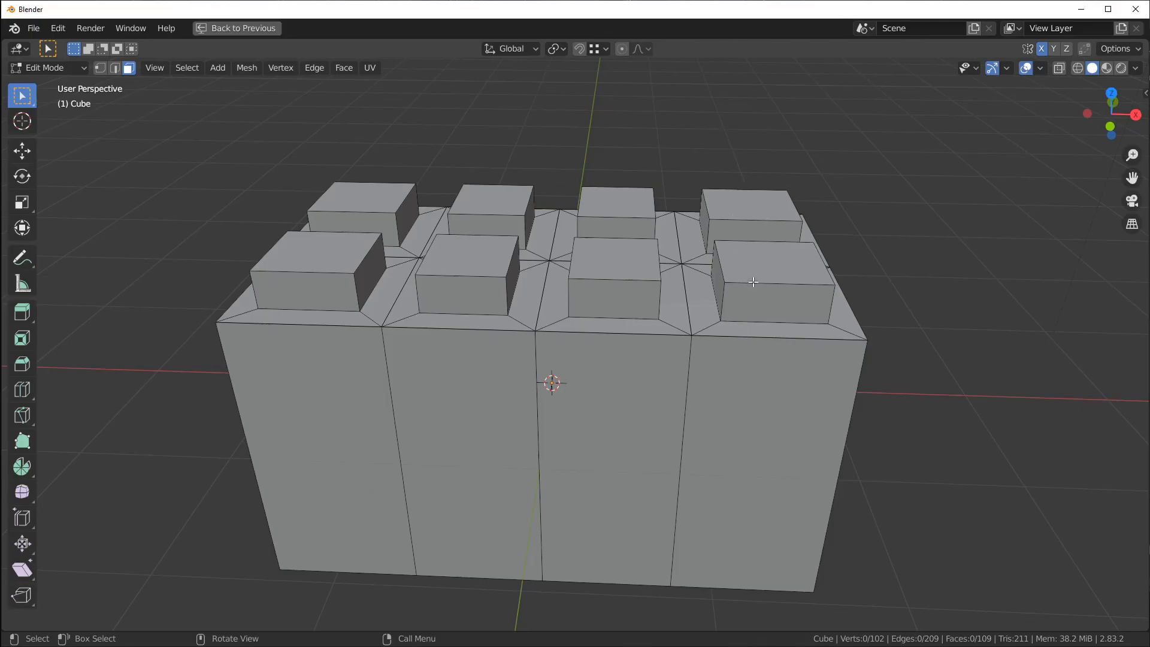
pyautogui.hotkey('ctrl', 'r')
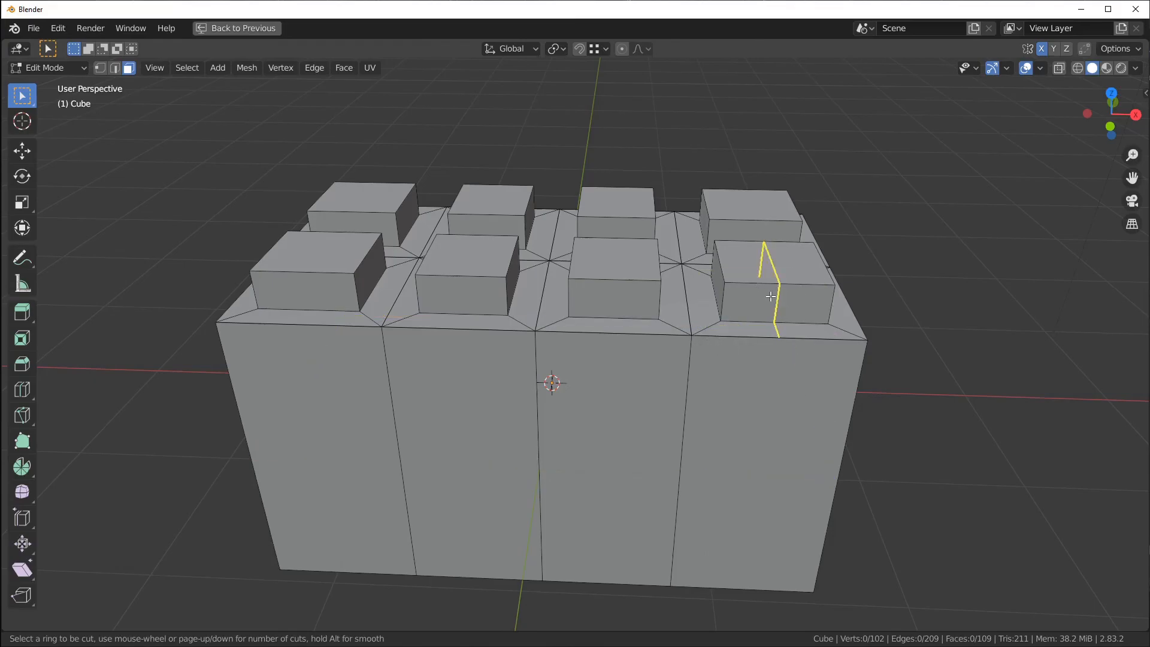
pyautogui.press('Escape')
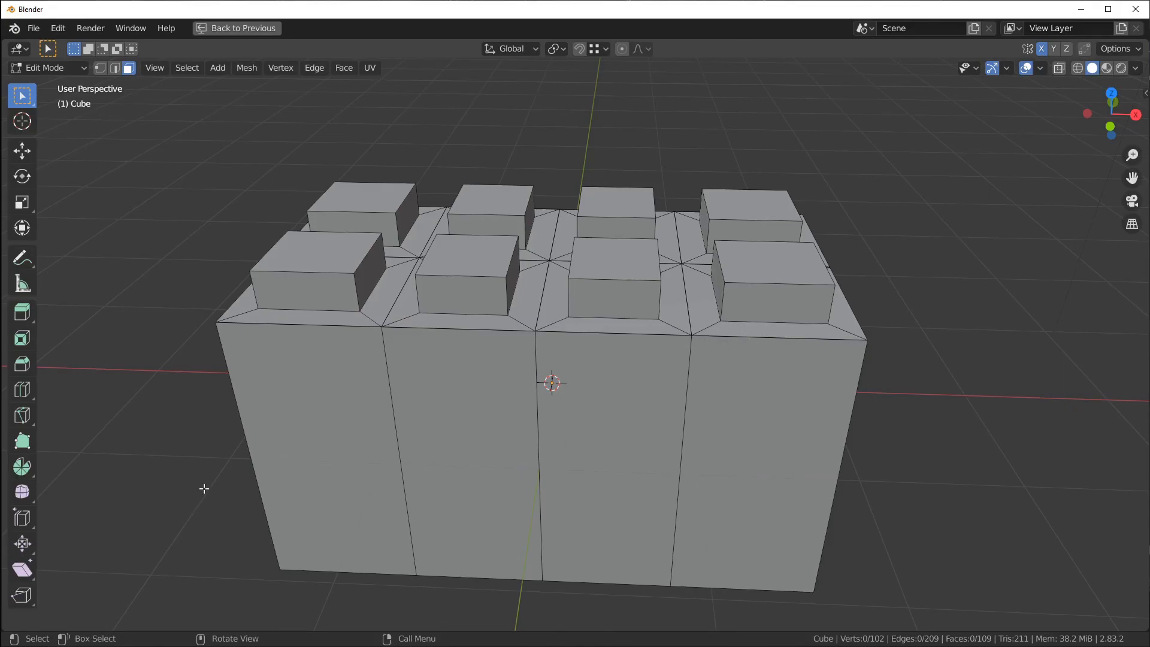
# - Select the whole mesh, merge its vertices by distance at 0.0001 m, and clear the selection
pyautogui.press('a')
pyautogui.moveTo(654, 366); pyautogui.dragTo(595, 400, button='middle')
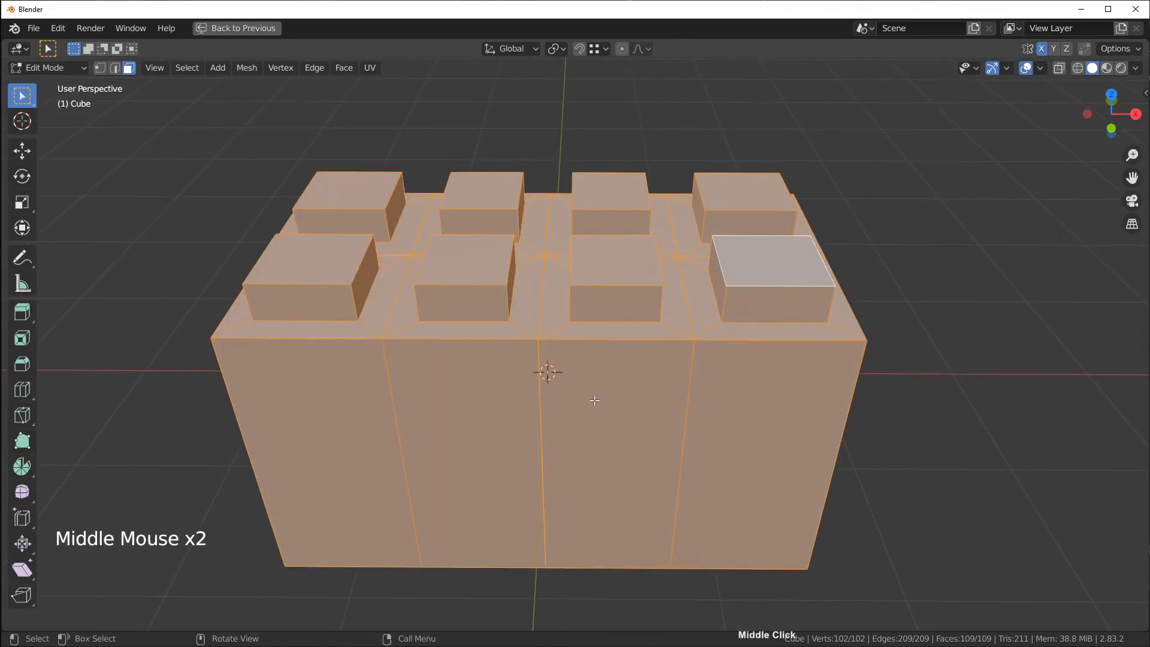
pyautogui.press('m')
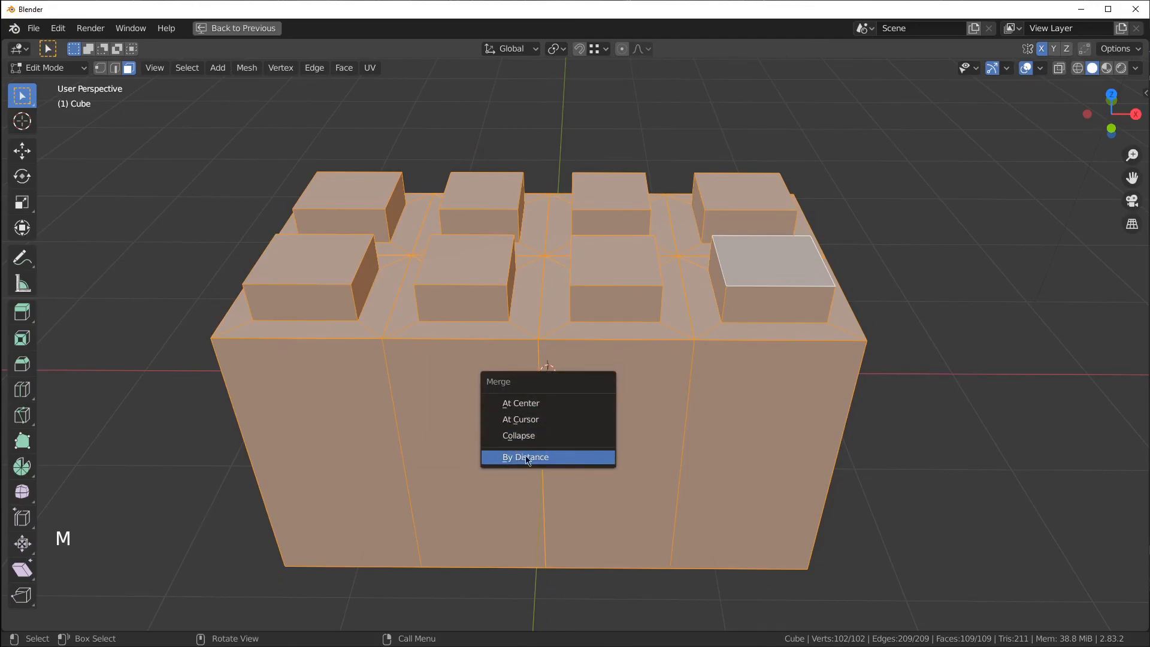
pyautogui.click(544, 458)
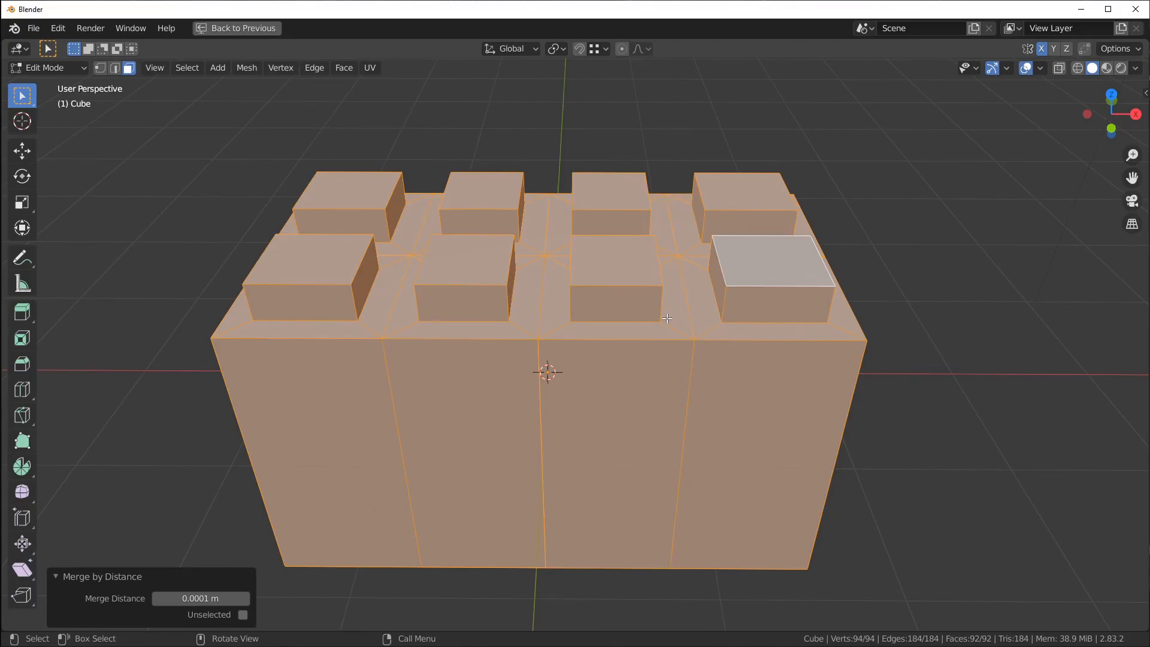
pyautogui.moveTo(795, 313); pyautogui.dragTo(904, 305, button='middle')
pyautogui.click(928, 297)
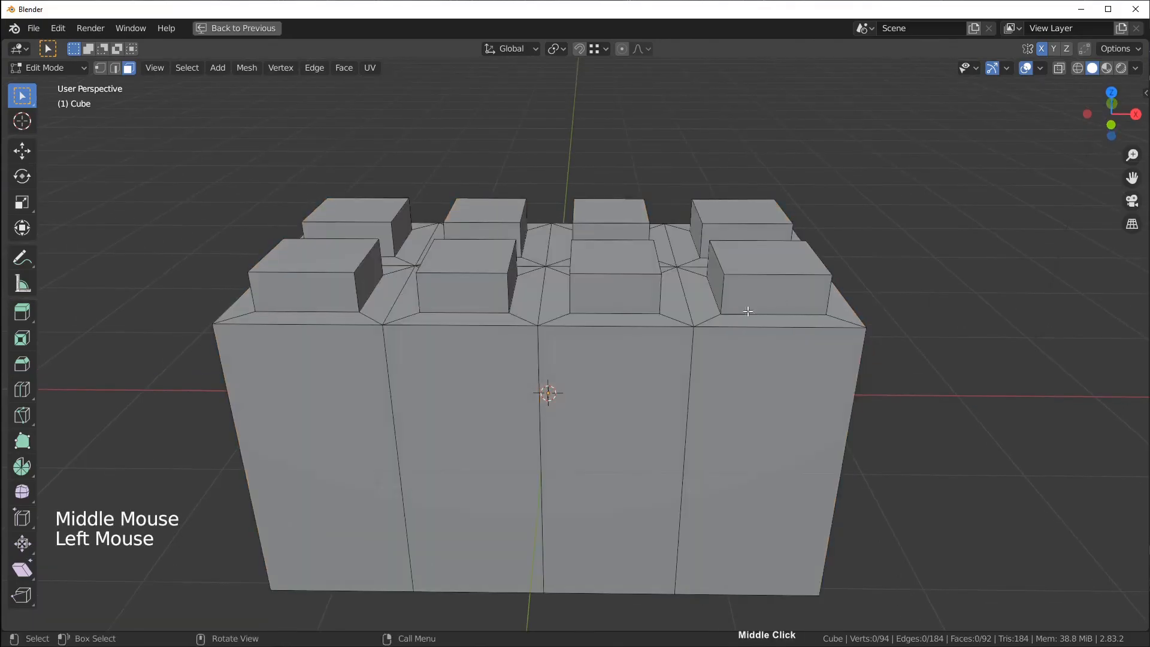
# - Start a loop cut running around the whole brick through the end column of studs
pyautogui.hotkey('ctrl', 'r')
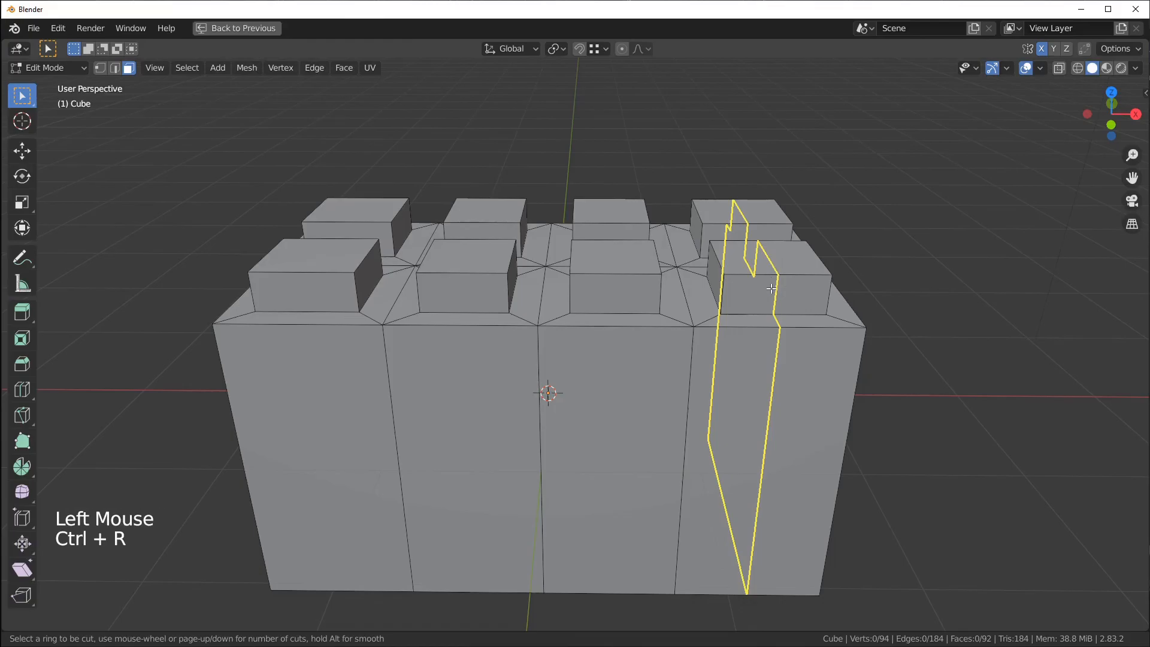